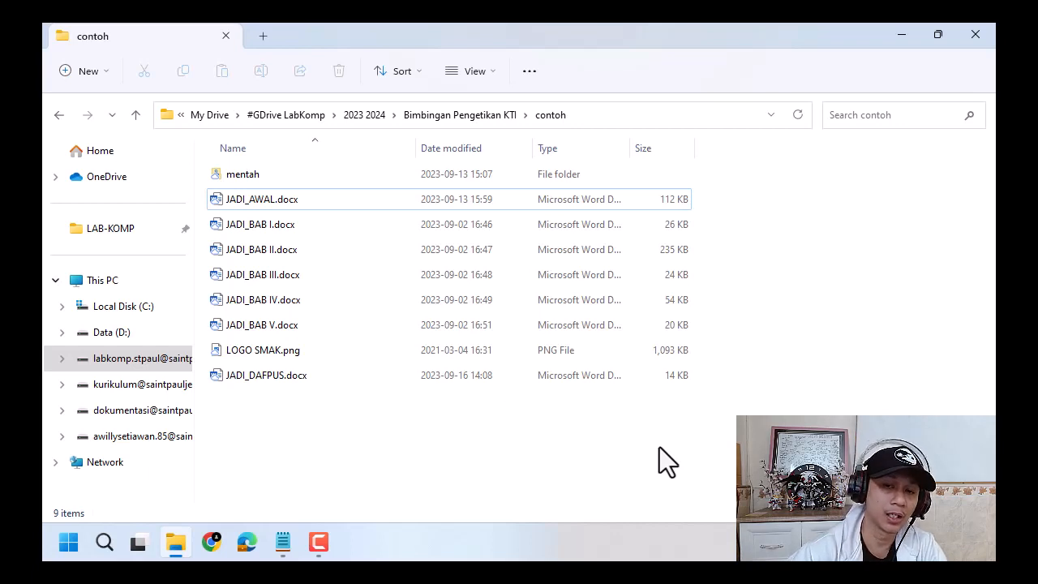
# Step: Review the Word files in the contoh folder, from JADI_AWAL.docx through the five BAB chapters to JADI_DAFPUS.docx
pyautogui.click(267, 199)
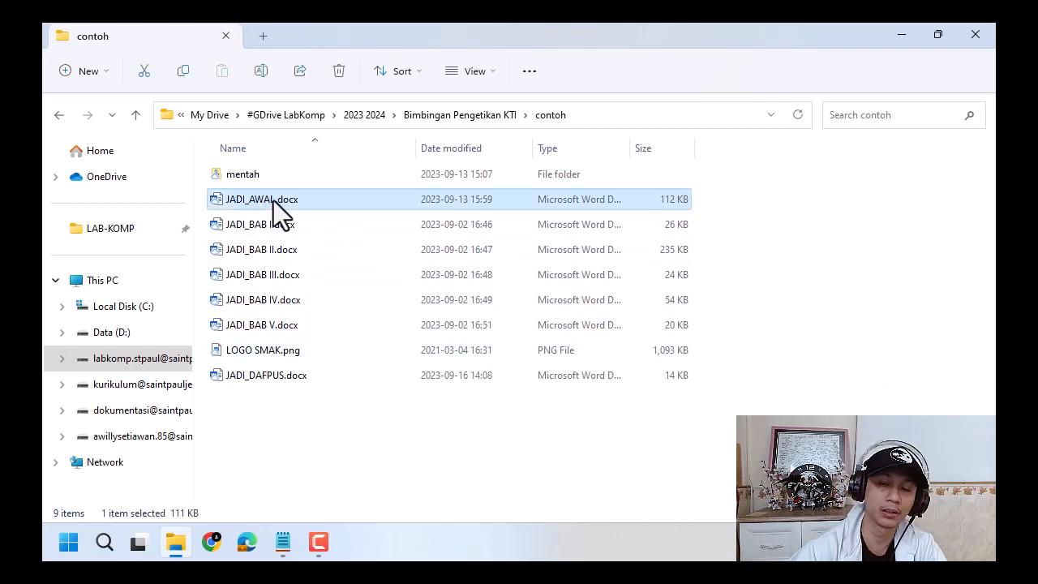
pyautogui.click(309, 202)
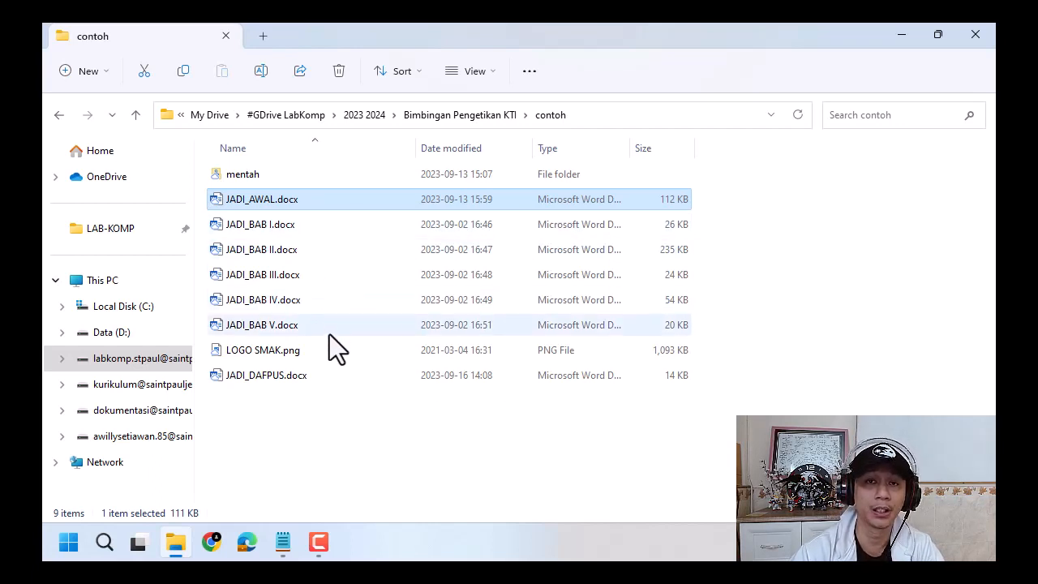
pyautogui.click(341, 425)
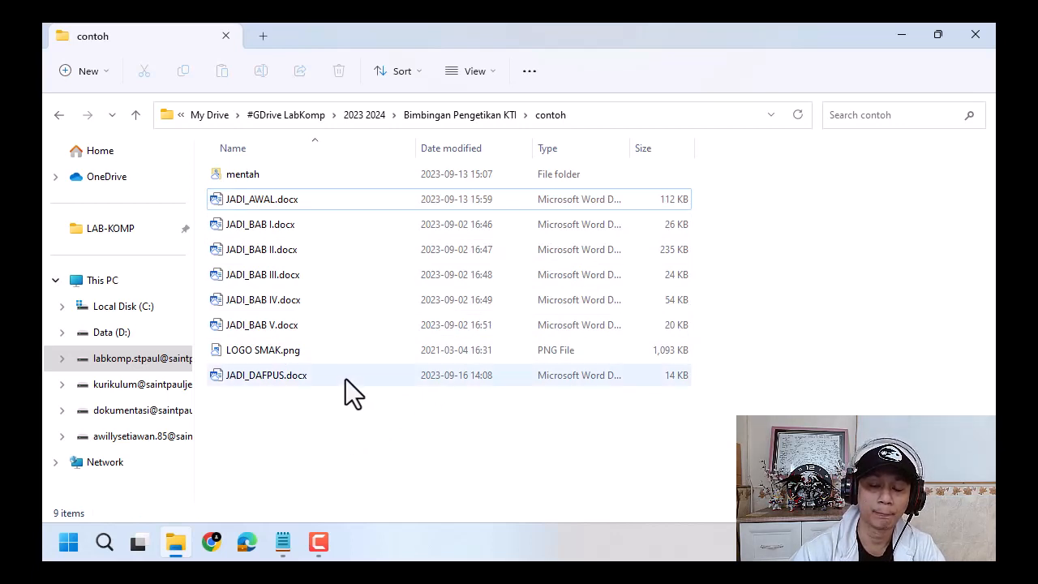
pyautogui.click(291, 206)
pyautogui.click(292, 225)
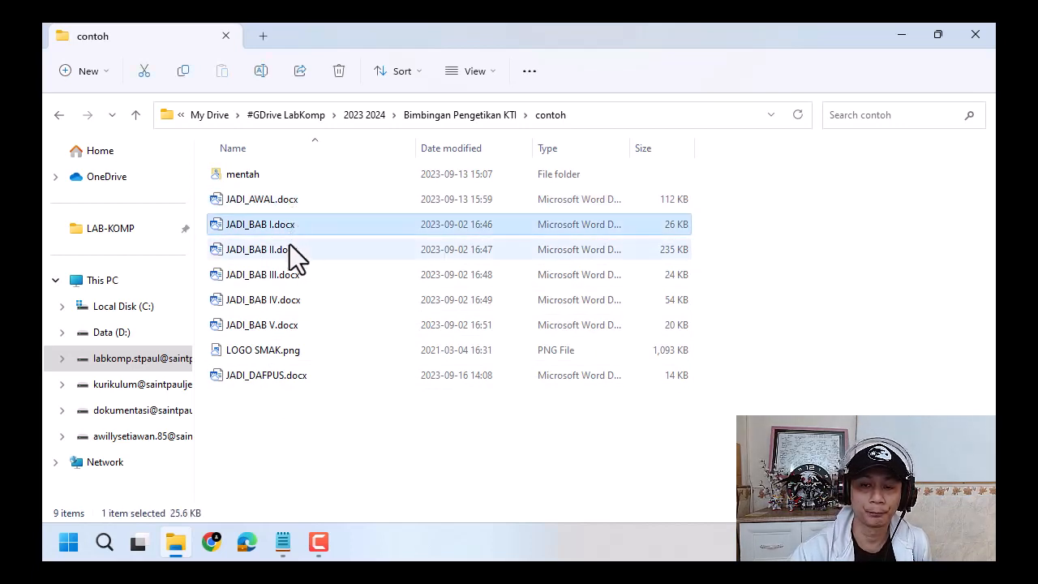
pyautogui.click(290, 249)
pyautogui.click(292, 276)
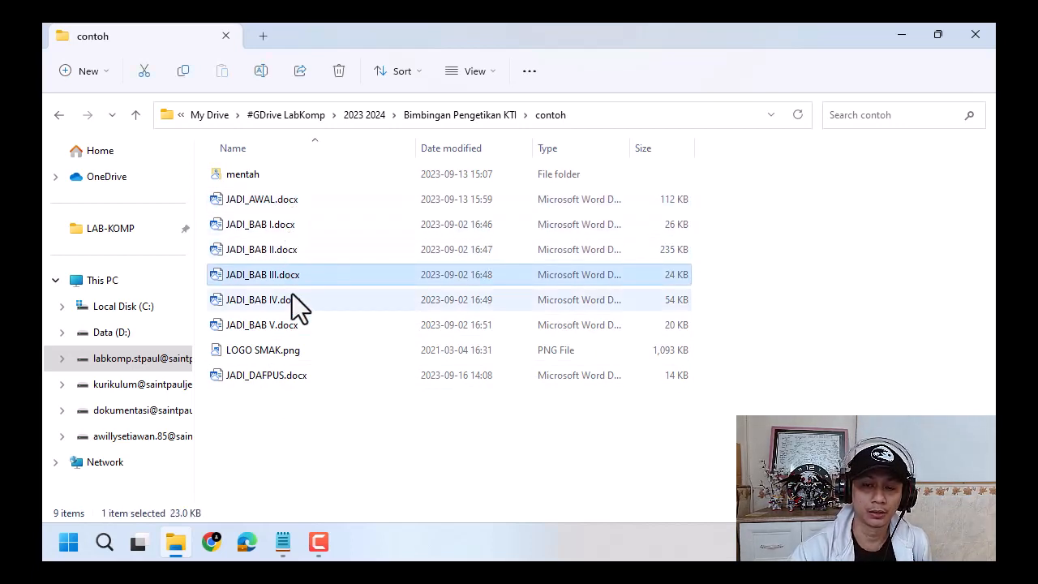
pyautogui.click(293, 299)
pyautogui.click(291, 327)
pyautogui.click(291, 378)
pyautogui.click(317, 417)
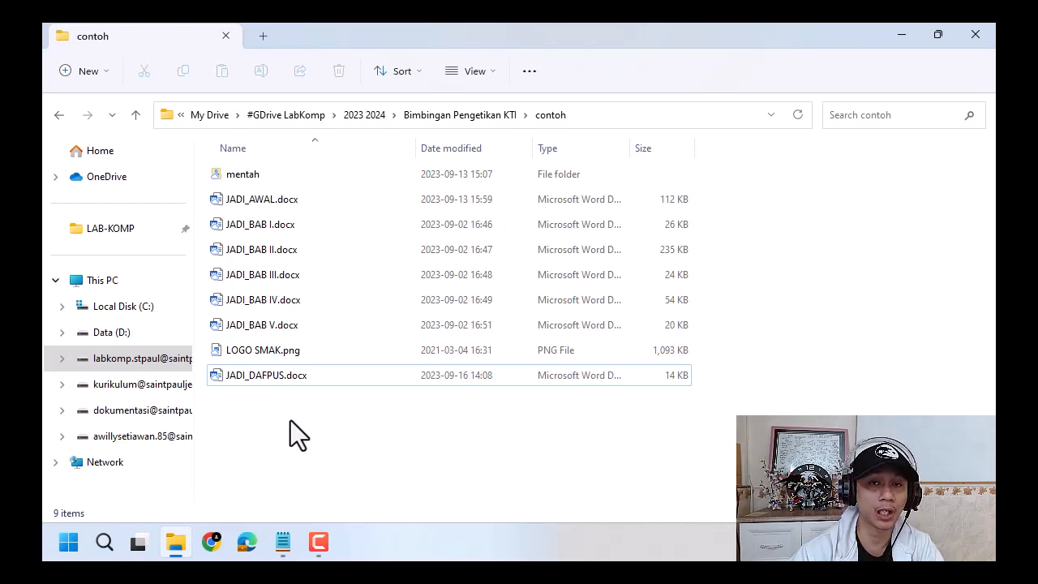
pyautogui.click(269, 204)
pyautogui.click(270, 224)
pyautogui.click(270, 251)
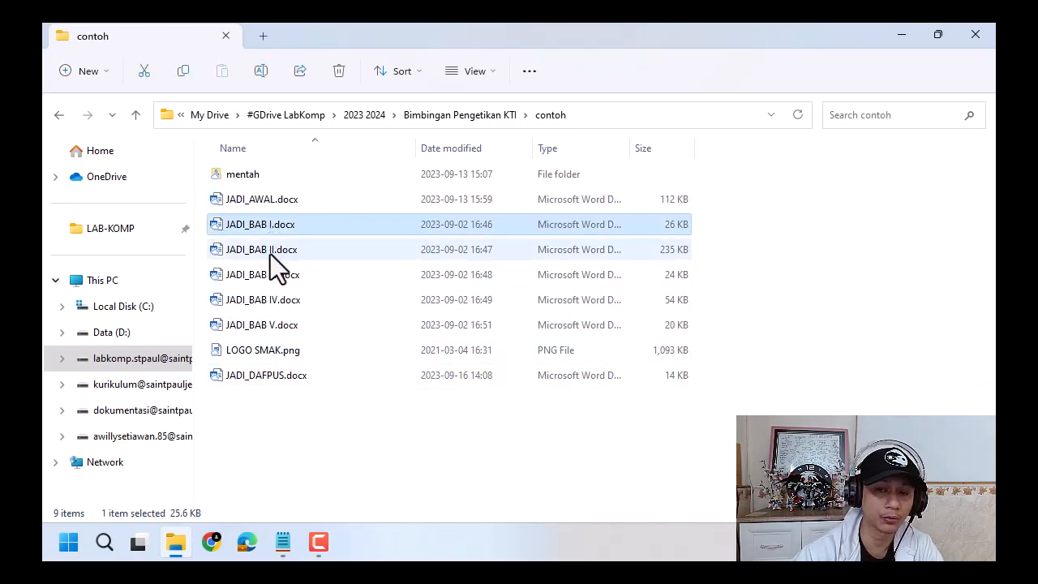
pyautogui.click(274, 275)
pyautogui.click(275, 299)
pyautogui.click(276, 327)
pyautogui.click(280, 378)
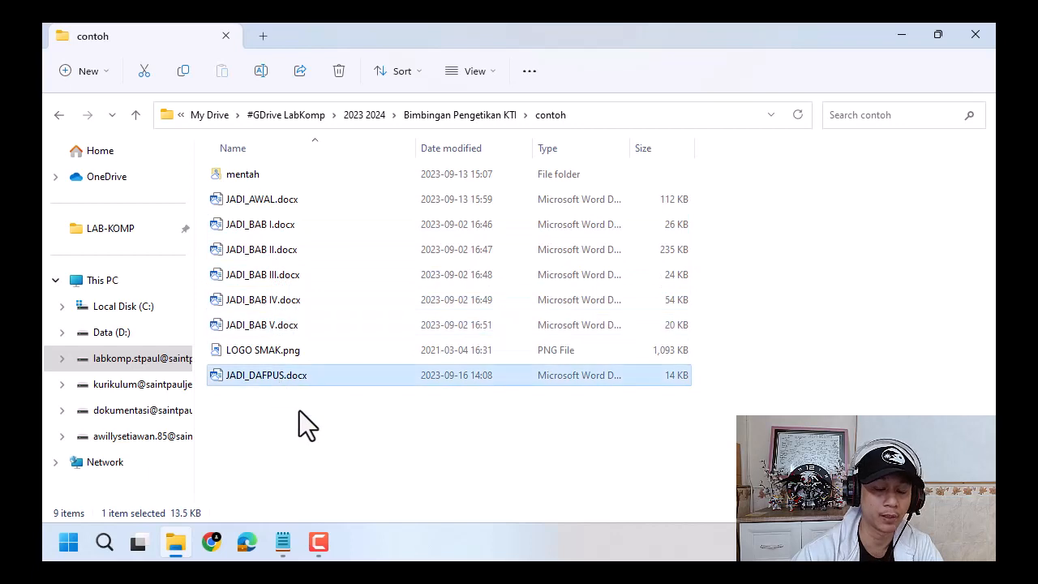
pyautogui.click(310, 438)
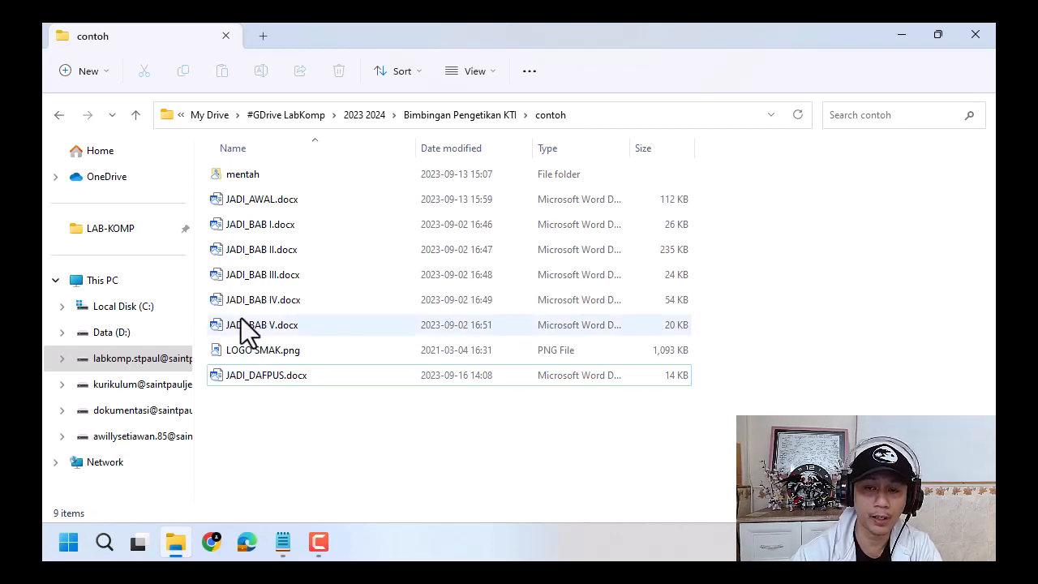
pyautogui.click(271, 203)
pyautogui.click(270, 228)
pyautogui.click(272, 250)
pyautogui.click(271, 274)
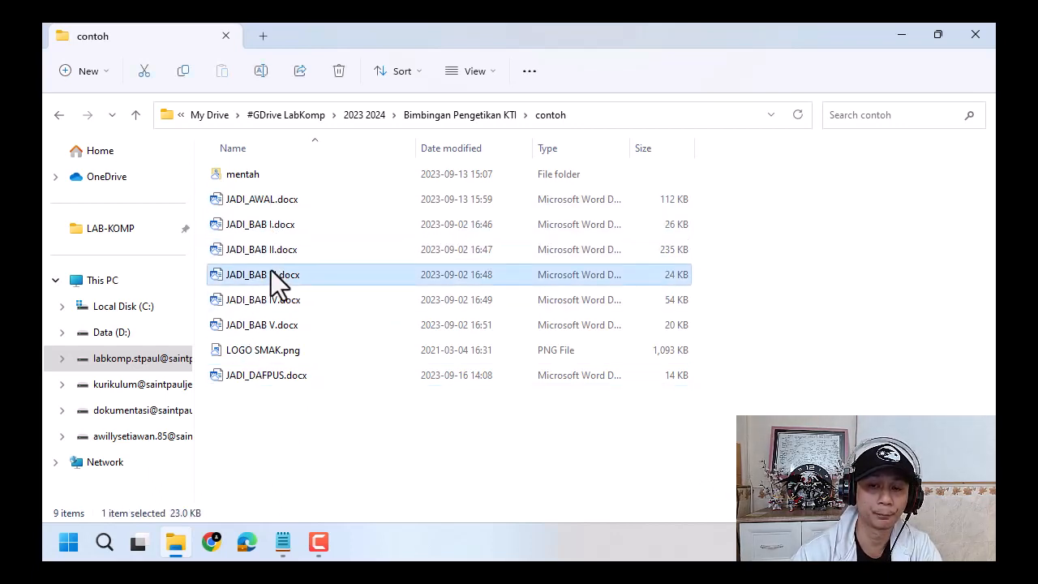
pyautogui.click(269, 300)
pyautogui.click(268, 325)
pyautogui.click(269, 372)
pyautogui.click(322, 427)
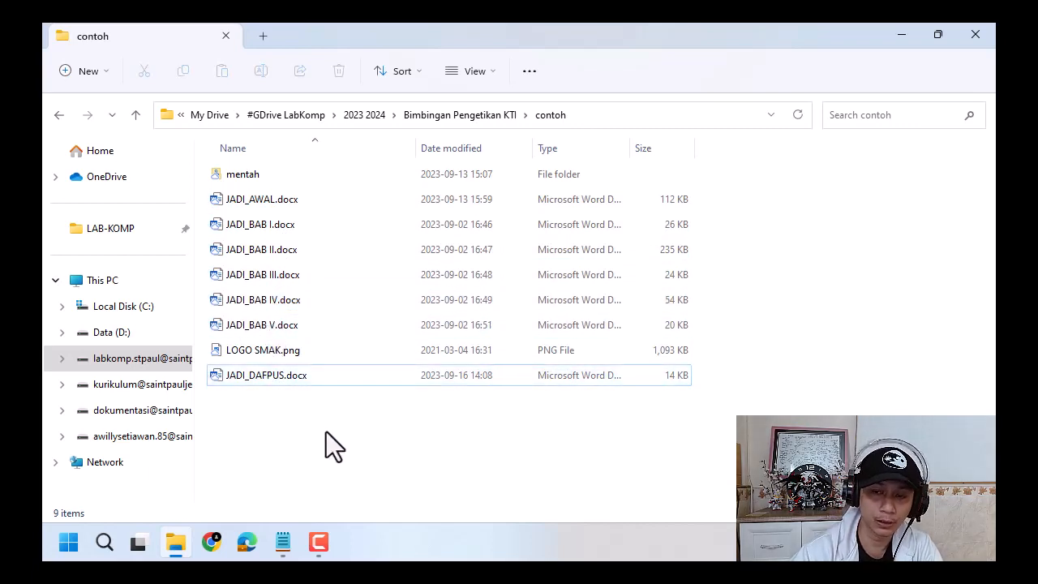
# Step: Check the HALAMAN JUDUL page list in Notepad and open JADI_BAB I.docx in Word from the contoh folder
pyautogui.click(283, 542)
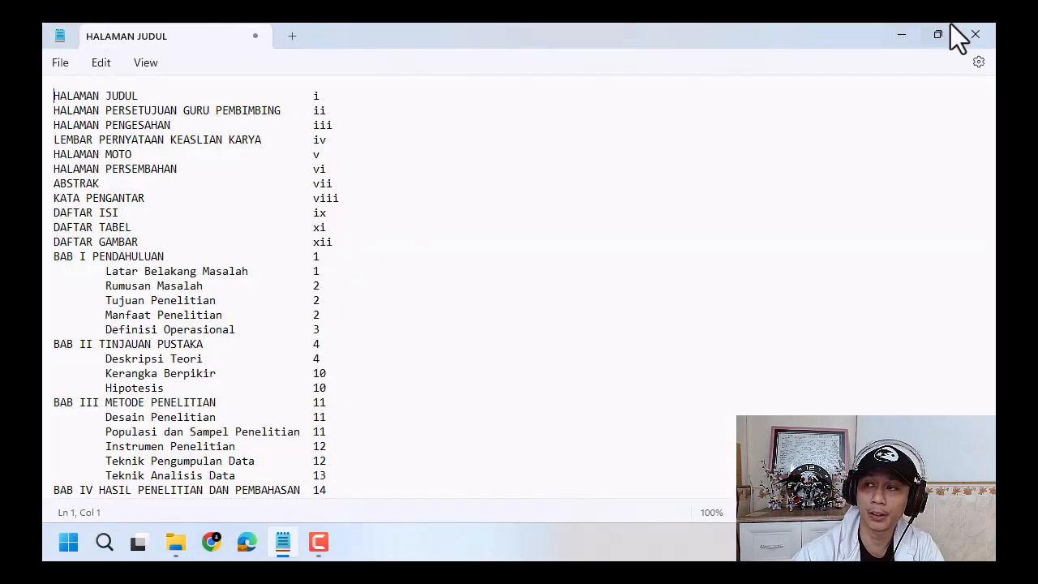
pyautogui.click(905, 34)
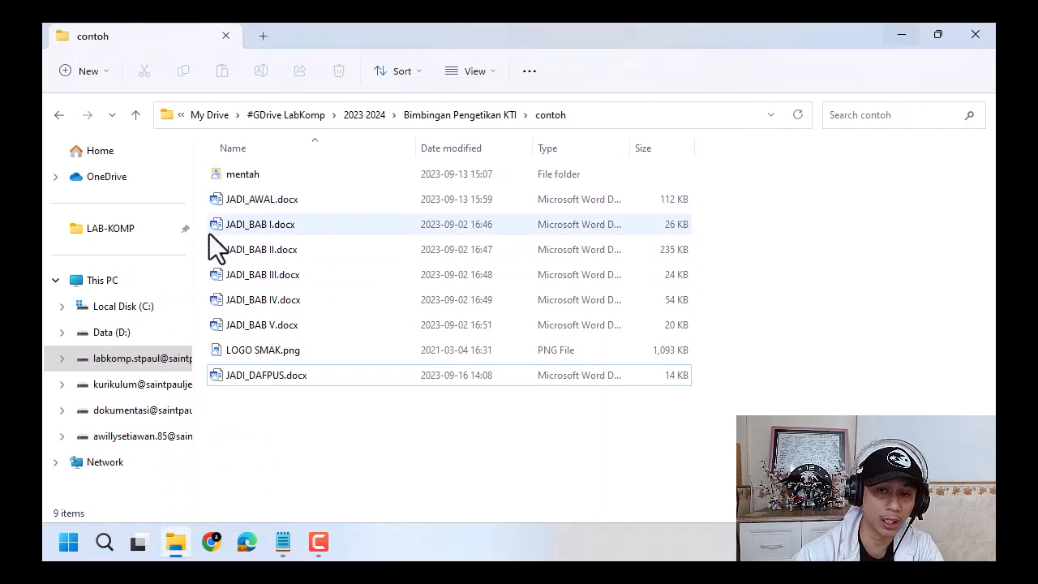
pyautogui.doubleClick(281, 227)
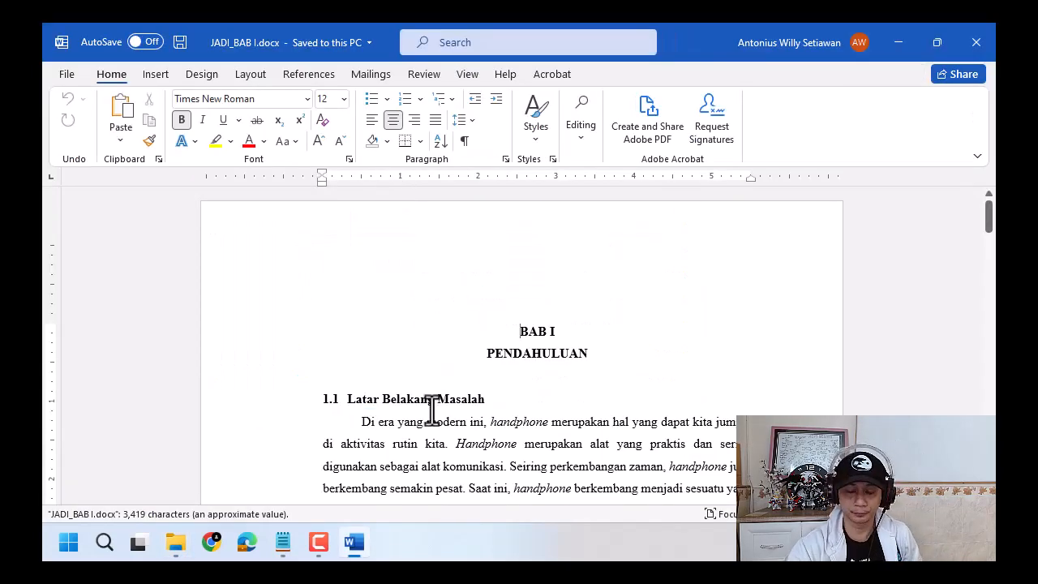
# Step: Switch to Notepad and compare its entries from BAB I PENDAHULUAN to Definisi Operasional with the chapter opened in Word
pyautogui.click(283, 542)
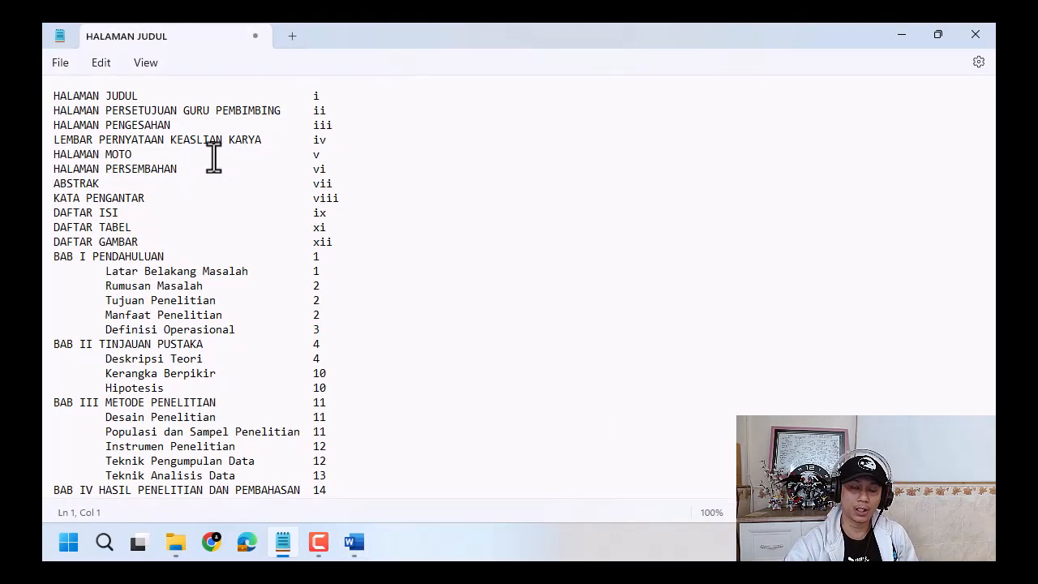
pyautogui.scroll(-4, 308, 276)
pyautogui.scroll(1, 121, 137)
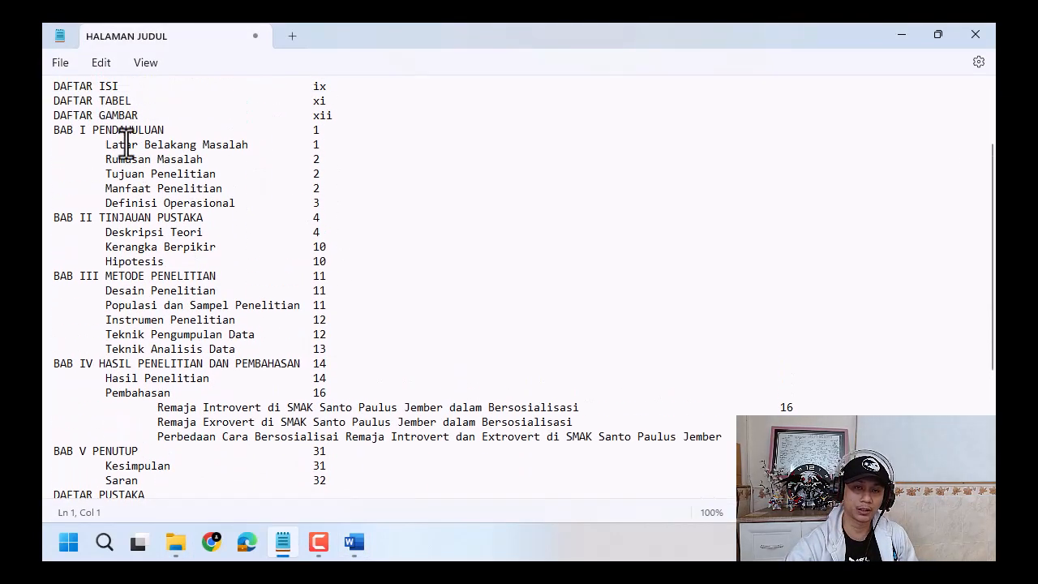
pyautogui.moveTo(54, 130); pyautogui.dragTo(346, 204)
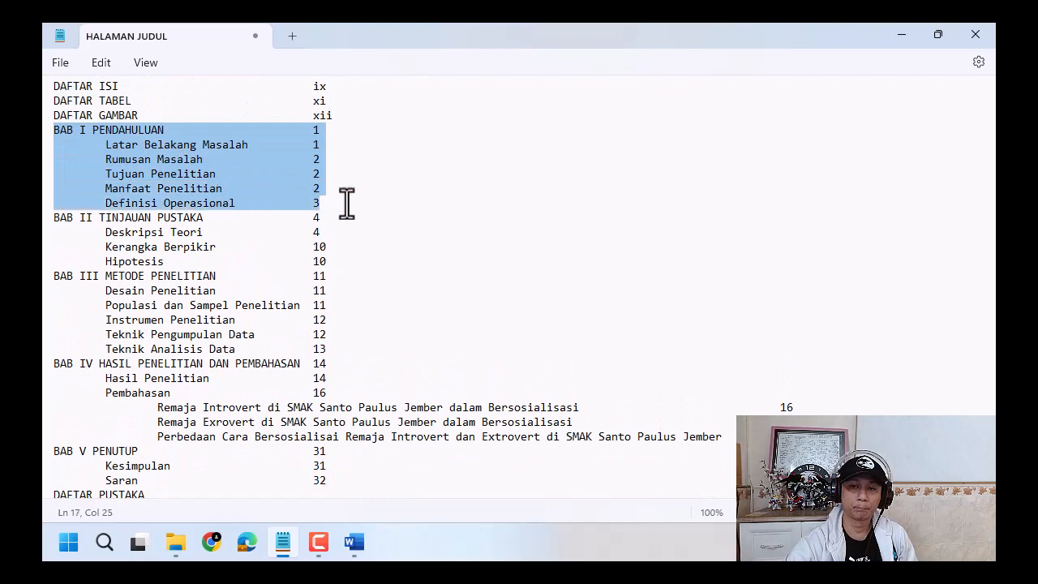
pyautogui.hotkey('alt', 'Tab')
pyautogui.scroll(-1, 548, 296)
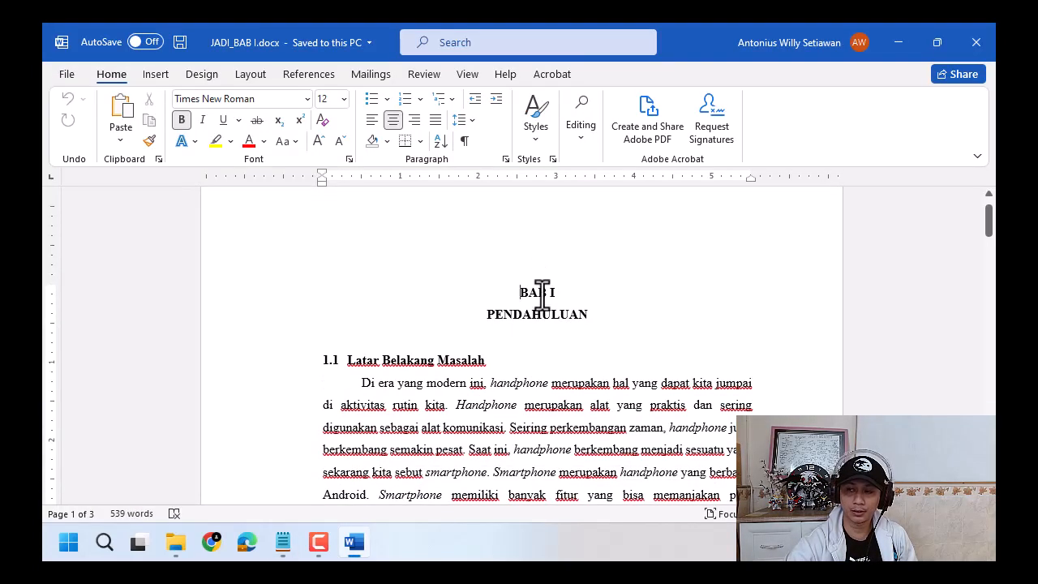
pyautogui.click(283, 545)
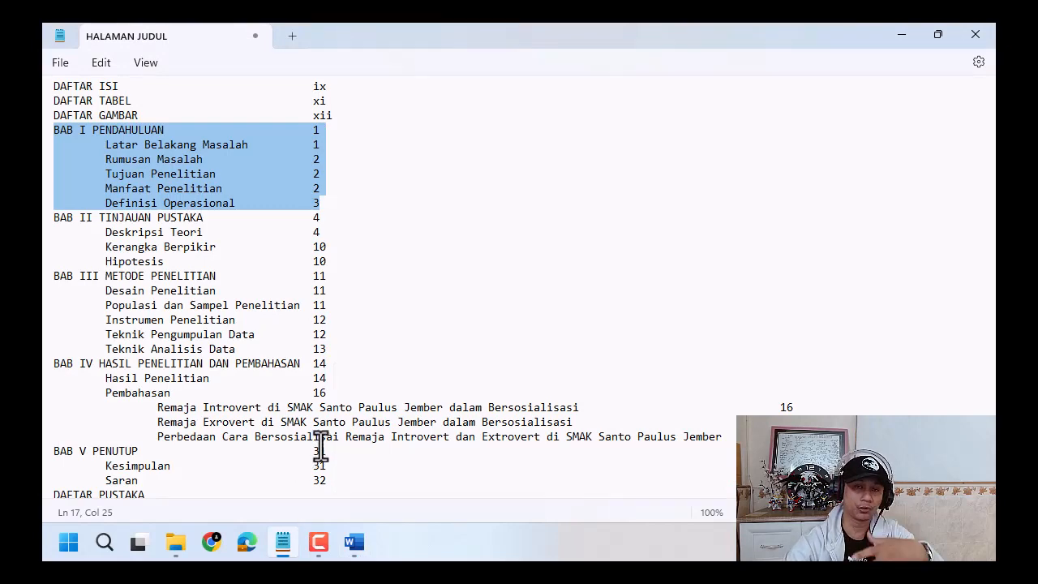
# Step: In the Word chapter, examine the BAB I PENDAHULUAN title, the Latar Belakang Masalah heading and the first page's number
pyautogui.click(283, 545)
pyautogui.moveTo(511, 292); pyautogui.dragTo(594, 315)
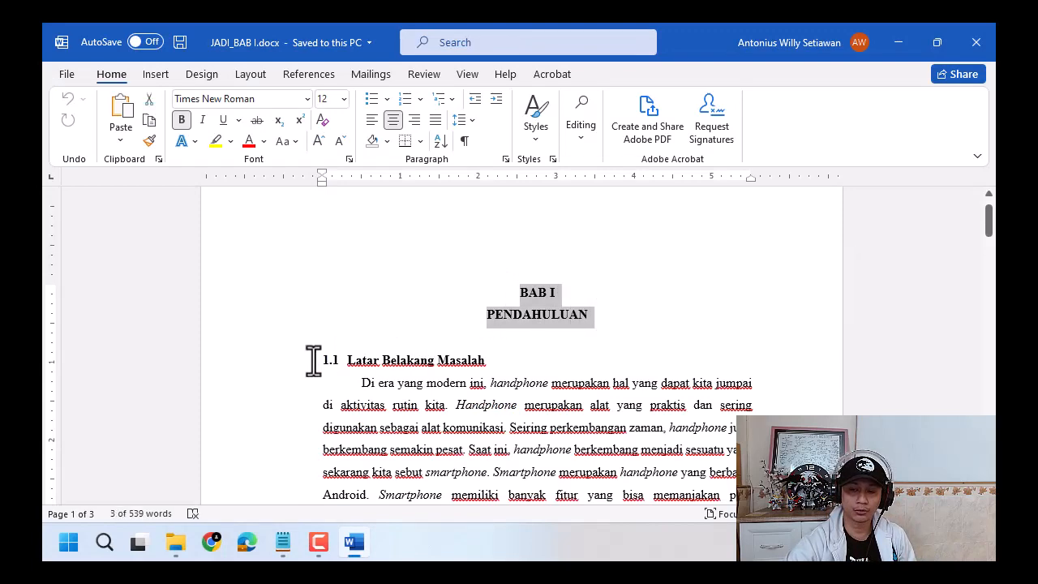
pyautogui.moveTo(313, 362); pyautogui.dragTo(448, 375)
pyautogui.scroll(-8, 568, 349)
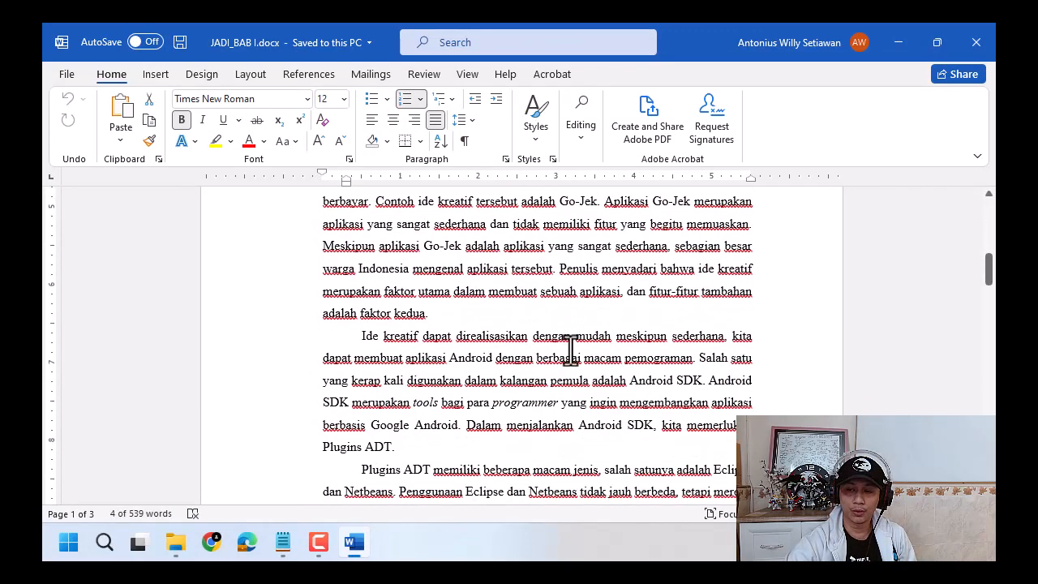
pyautogui.click(540, 392)
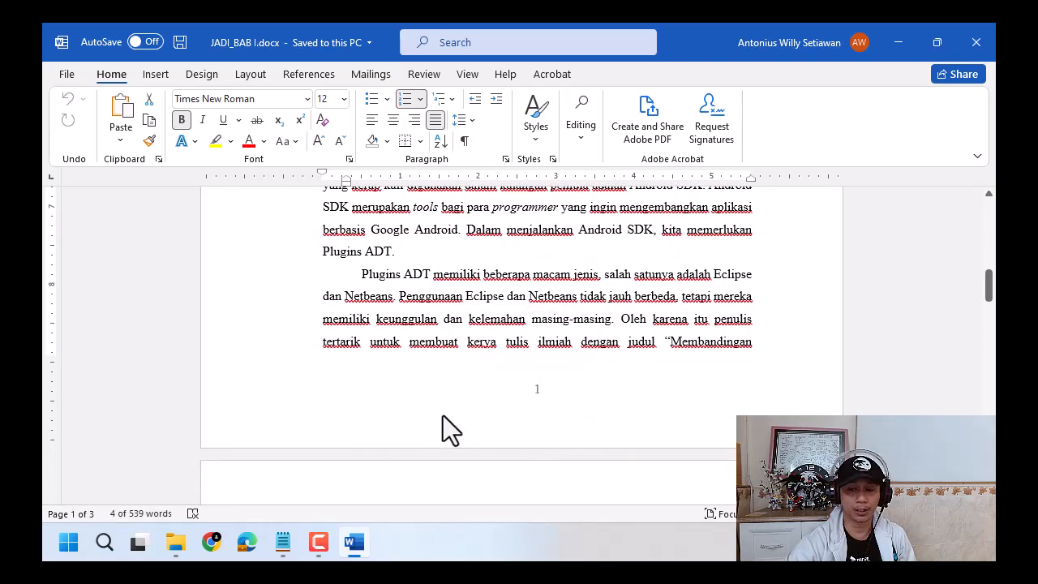
# Step: Switch to Notepad and check the page numbers listed for BAB I PENDAHULUAN and Latar Belakang Masalah
pyautogui.click(284, 538)
pyautogui.moveTo(61, 129); pyautogui.dragTo(319, 127)
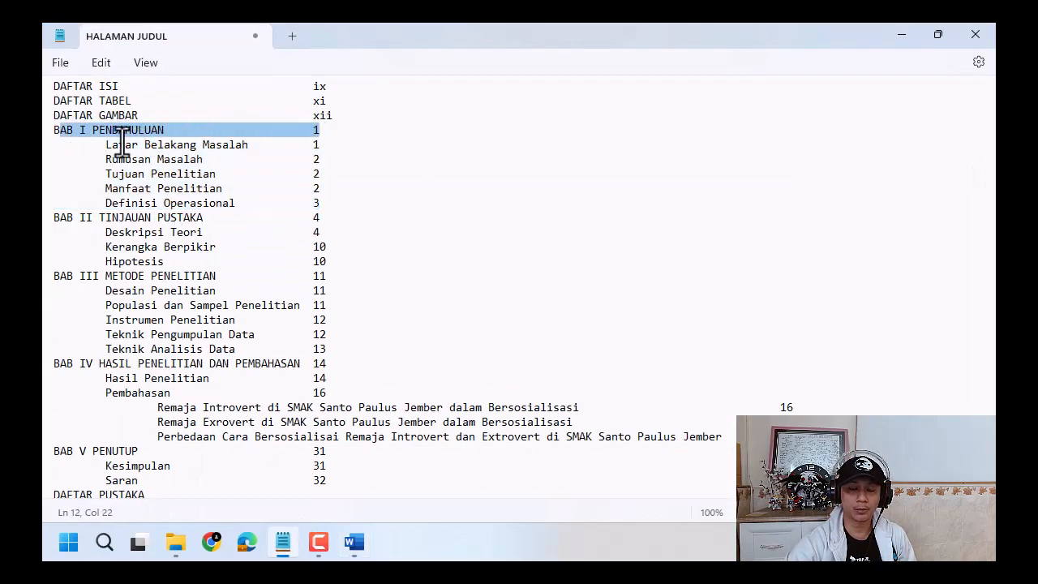
pyautogui.moveTo(107, 144); pyautogui.dragTo(324, 144)
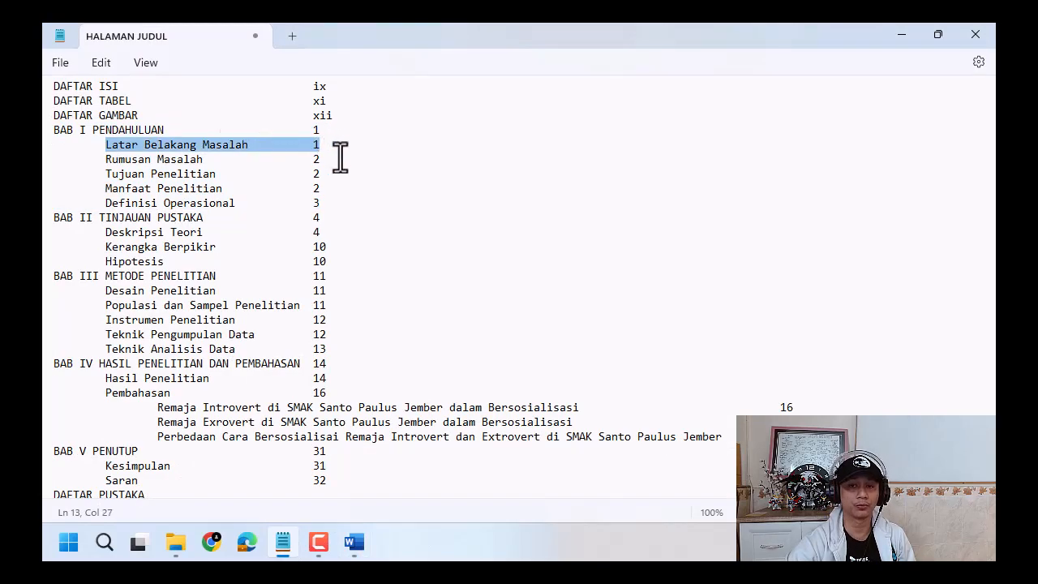
# Step: In the Word chapter, examine which pages the Latar Belakang Masalah section covers, from its heading to its closing lines
pyautogui.hotkey('alt', 'Tab')
pyautogui.scroll(2, 538, 301)
pyautogui.scroll(-6, 539, 304)
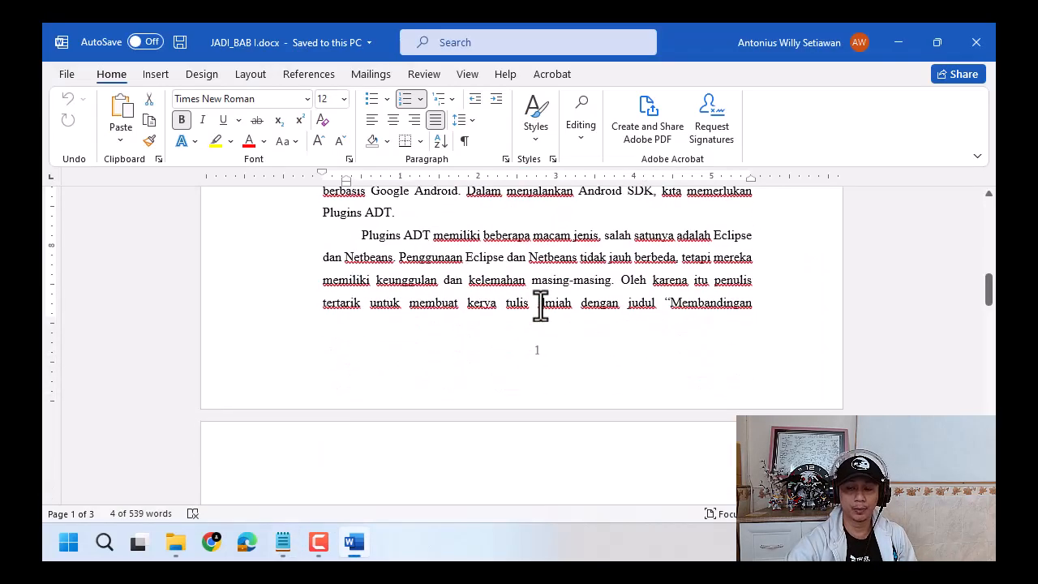
pyautogui.scroll(10, 548, 318)
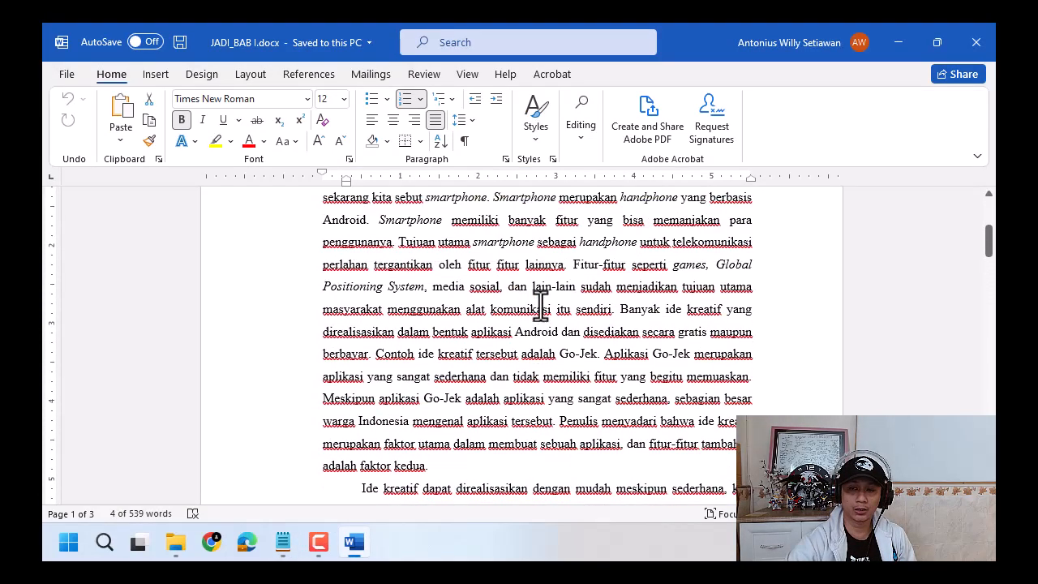
pyautogui.scroll(3, 540, 307)
pyautogui.click(336, 334)
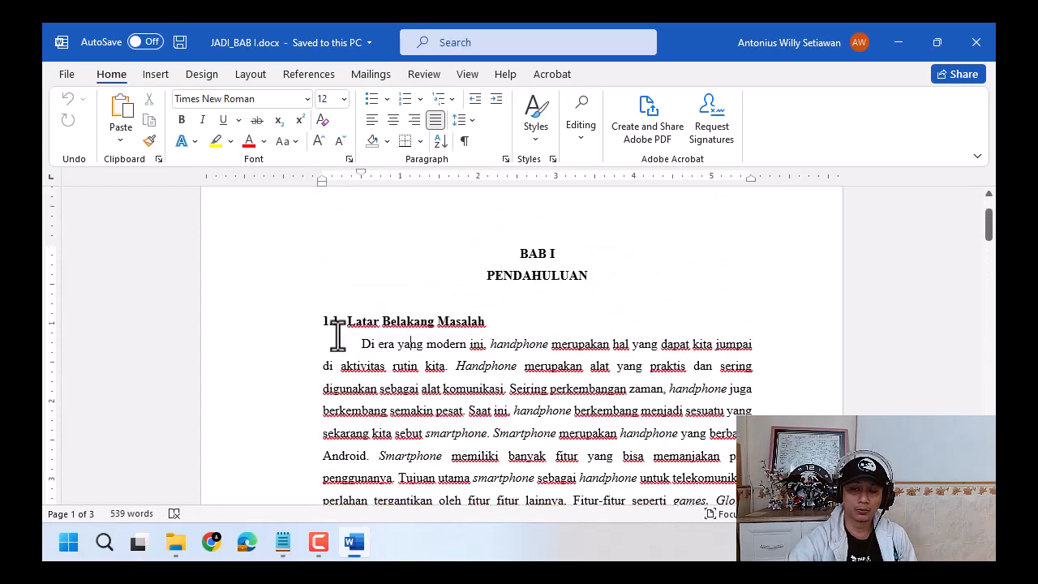
pyautogui.moveTo(311, 322); pyautogui.dragTo(317, 405)
pyautogui.scroll(-2, 598, 385)
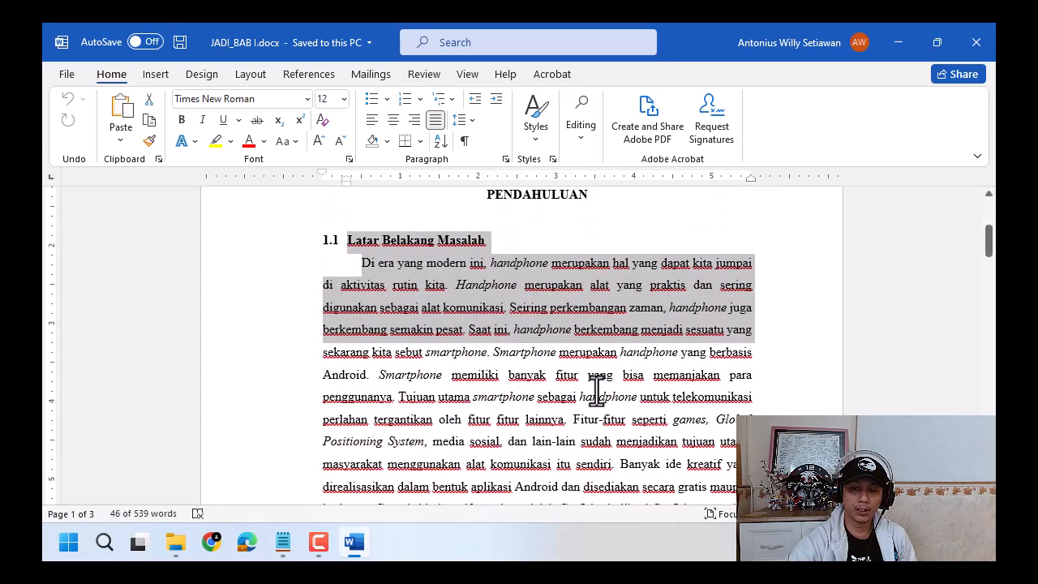
pyautogui.scroll(-6, 596, 389)
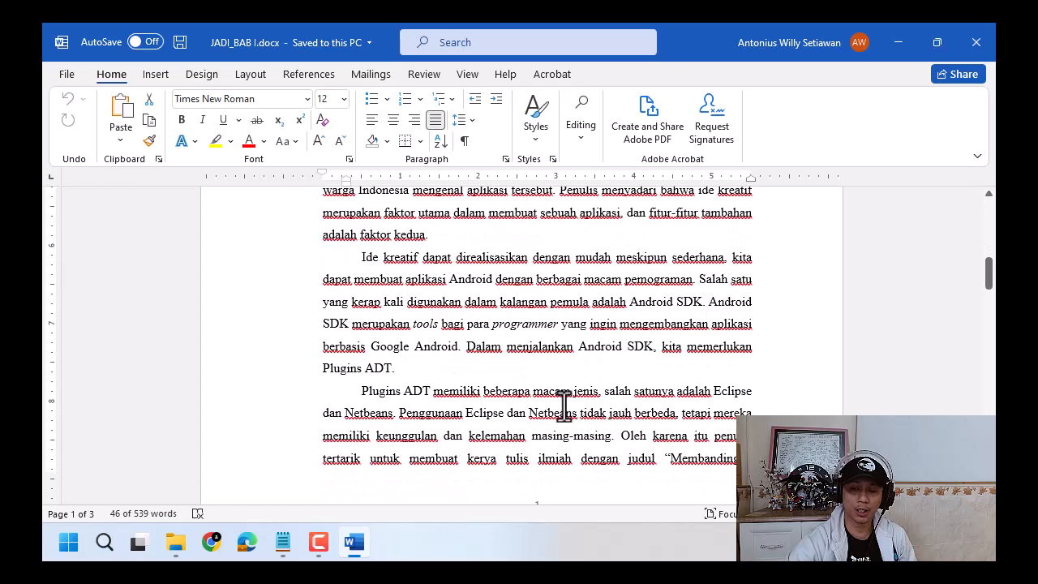
pyautogui.scroll(-3, 572, 389)
pyautogui.scroll(-4, 550, 432)
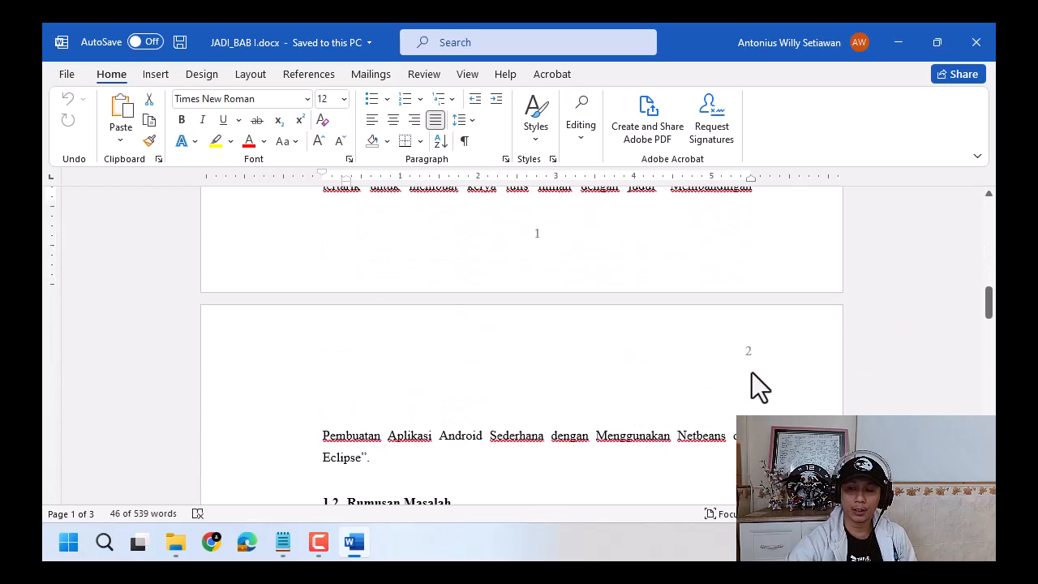
pyautogui.click(752, 355)
pyautogui.moveTo(347, 456); pyautogui.dragTo(316, 436)
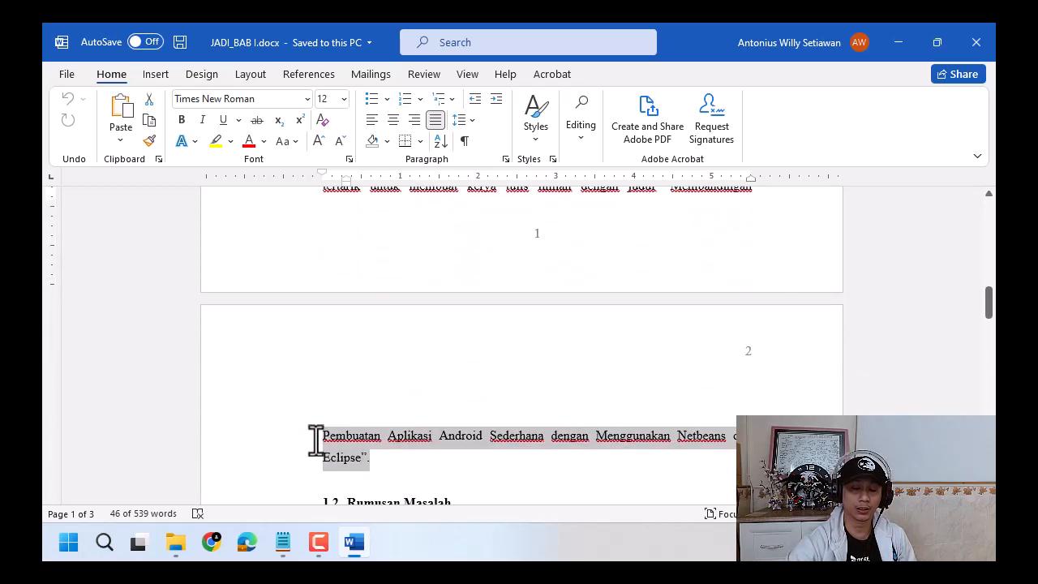
# Step: In Notepad, try appending ",2" to the page number of Latar Belakang Masalah and delete the addition
pyautogui.hotkey('alt', 'Tab')
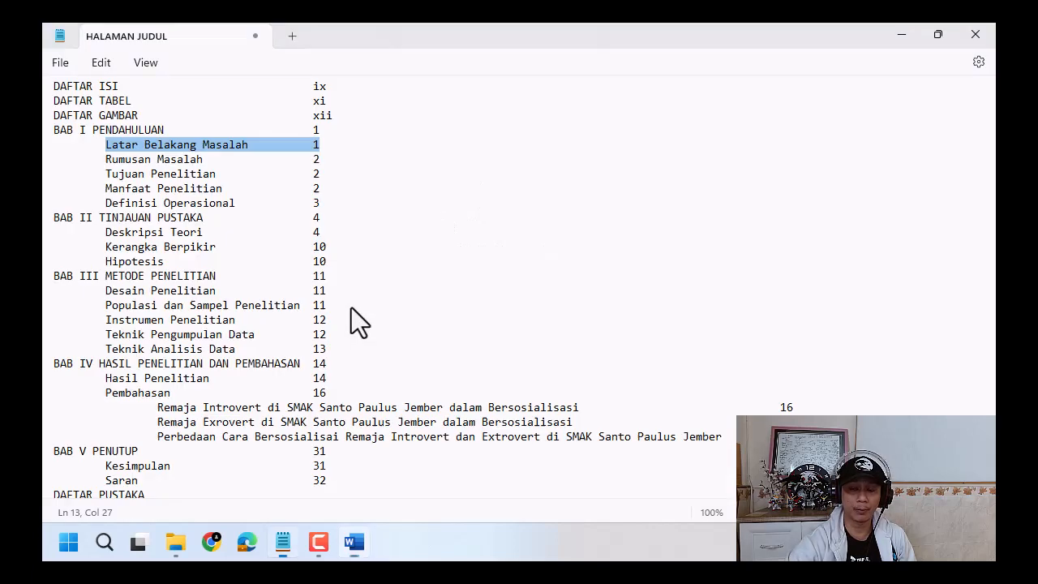
pyautogui.click(330, 150)
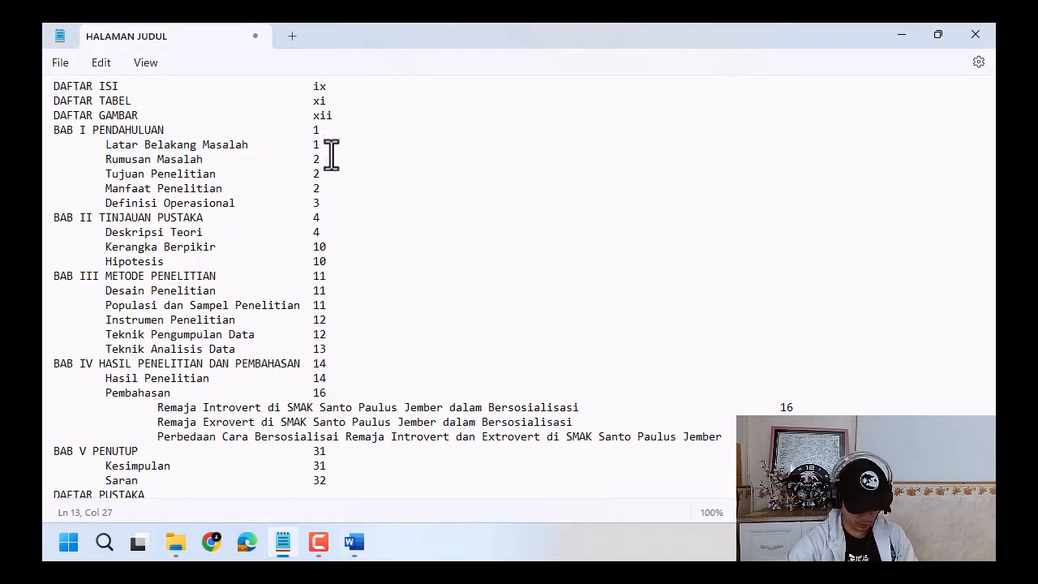
pyautogui.write(',2')
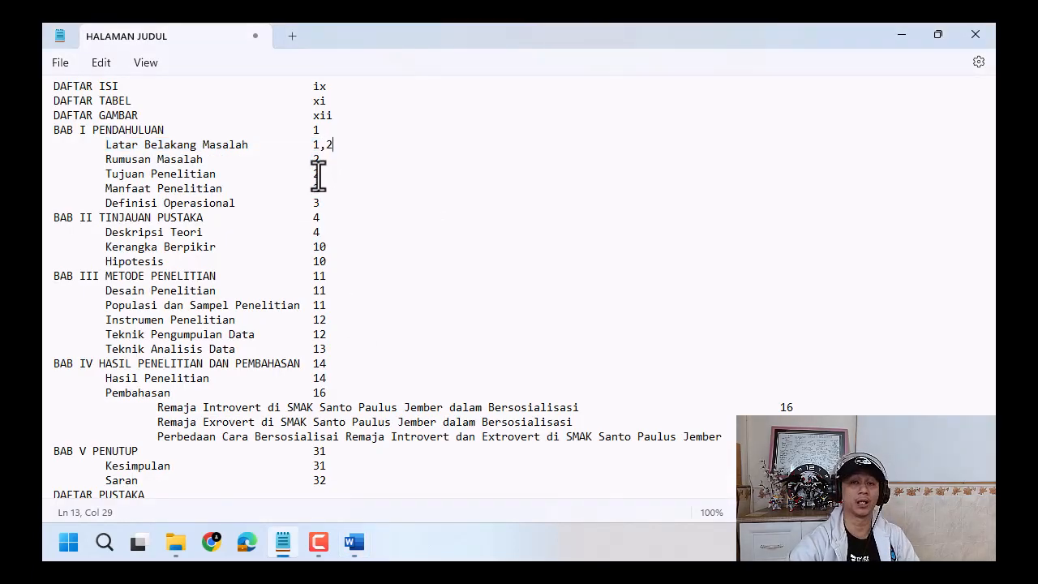
pyautogui.press('BackSpace')
pyautogui.press('BackSpace')
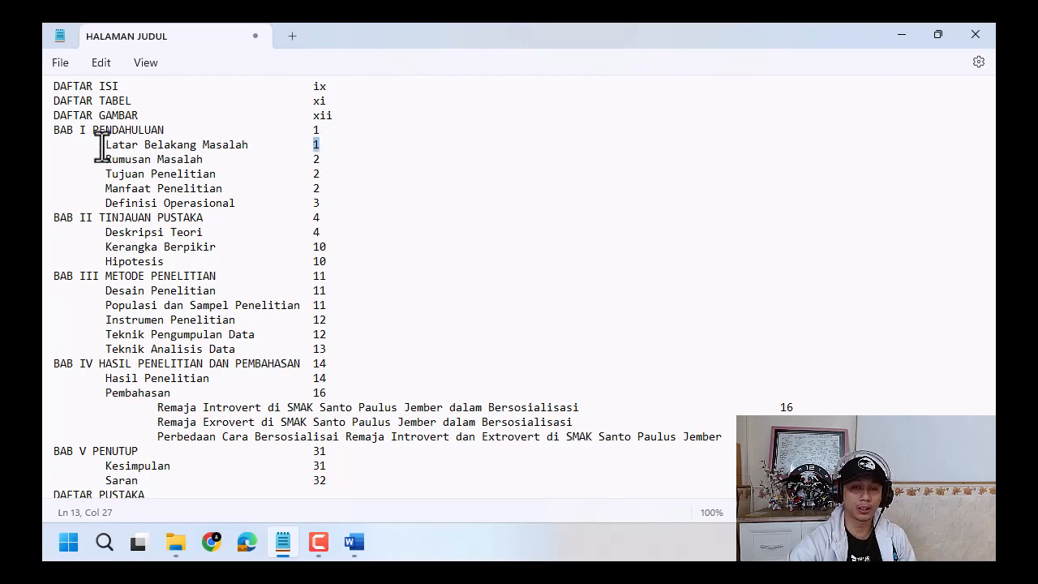
# Step: Select the Latar Belakang Masalah entry in Notepad and match it with the same heading and its page number in the Word chapter
pyautogui.moveTo(101, 146); pyautogui.dragTo(246, 147)
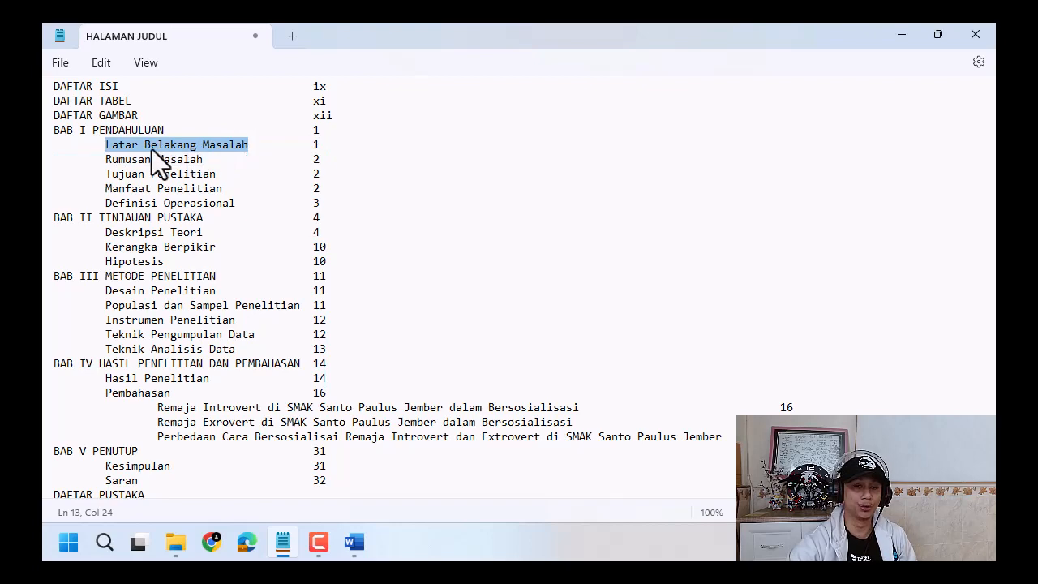
pyautogui.press('ctrl')
pyautogui.hotkey('alt', 'Tab')
pyautogui.scroll(3, 433, 398)
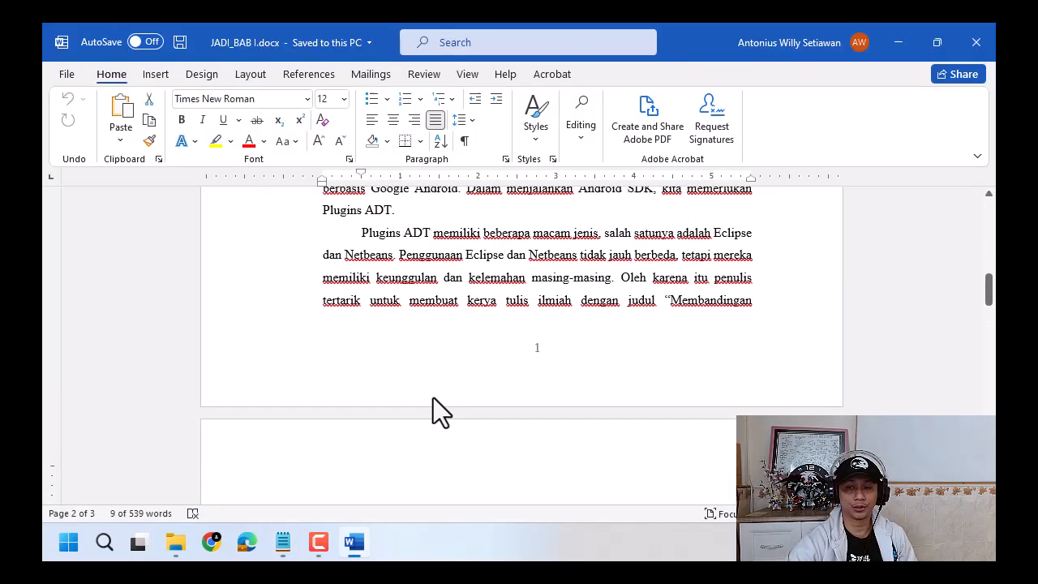
pyautogui.scroll(12, 433, 398)
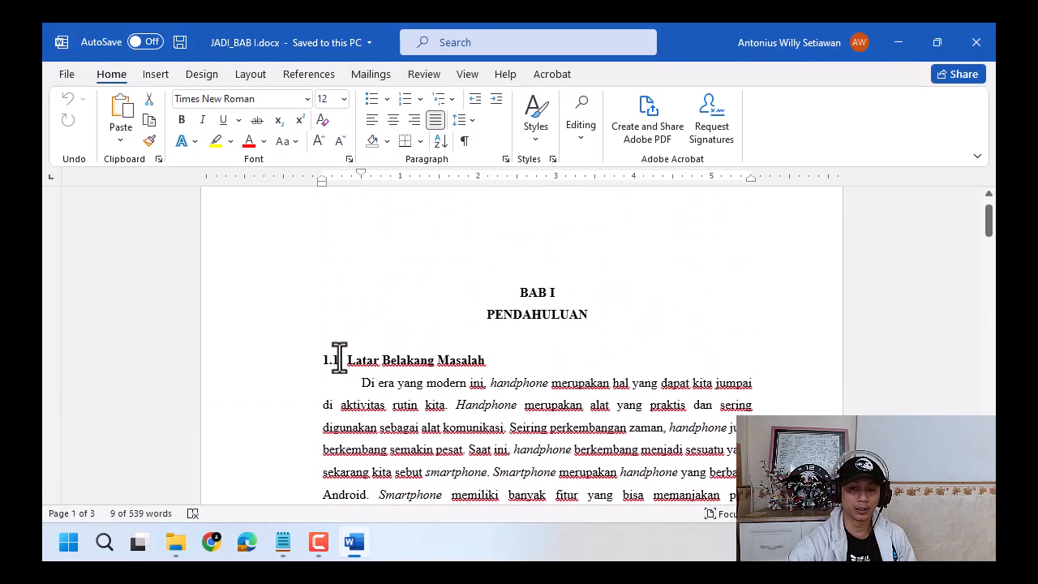
pyautogui.moveTo(339, 358); pyautogui.dragTo(486, 361)
pyautogui.scroll(-7, 530, 408)
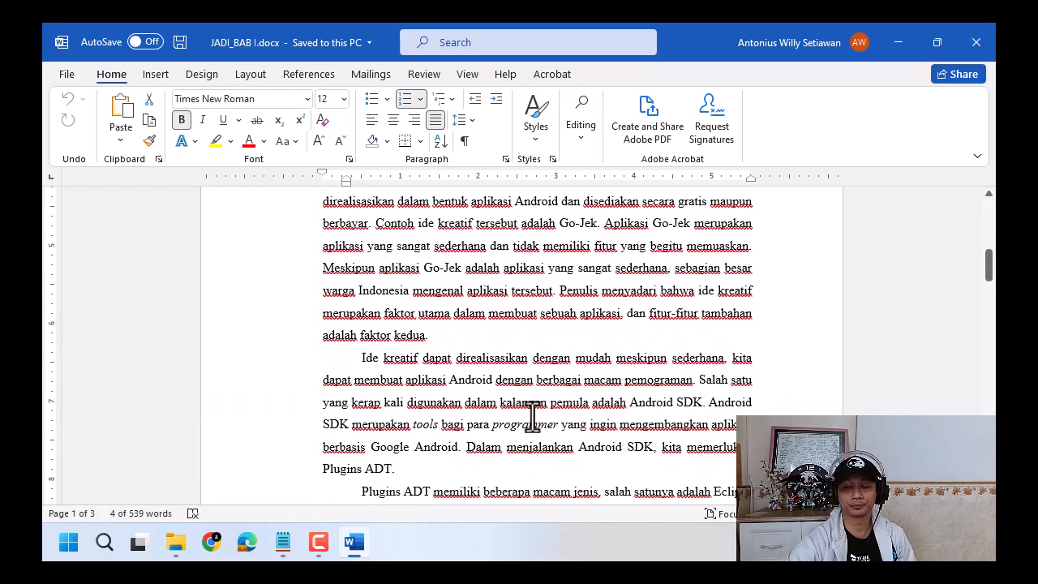
pyautogui.scroll(-6, 532, 416)
pyautogui.press('ctrl')
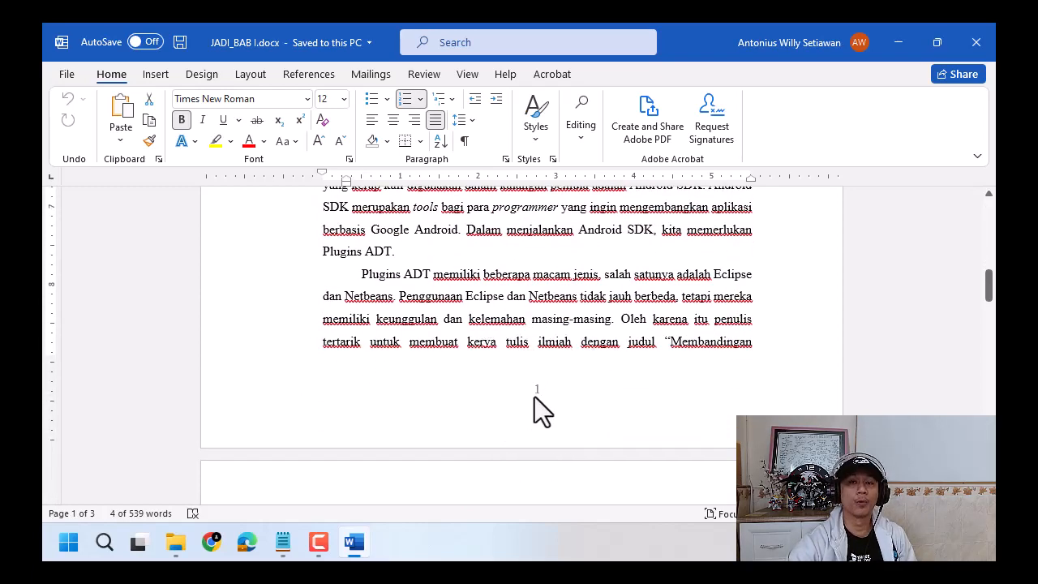
# Step: Follow the Latar Belakang Masalah section across its page break in the Word chapter, as far as the Rumusan Masalah heading
pyautogui.scroll(12, 534, 396)
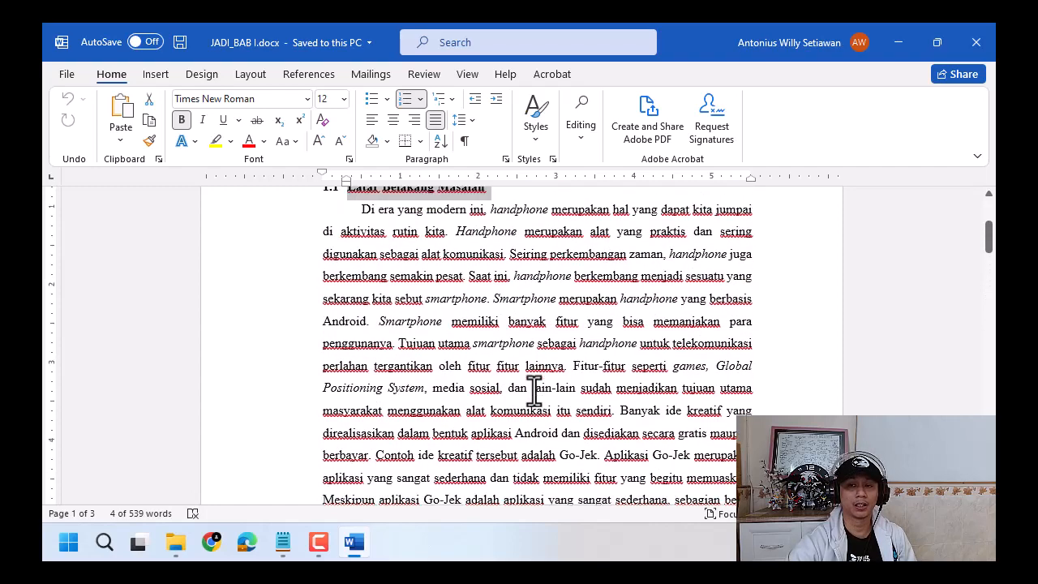
pyautogui.press('ctrl')
pyautogui.scroll(-12, 479, 420)
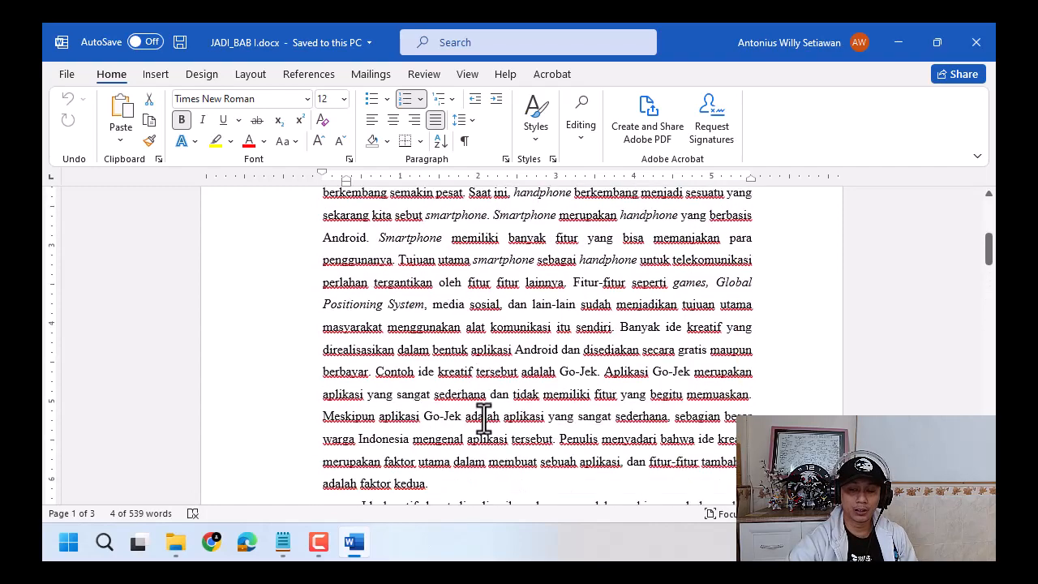
pyautogui.scroll(-4, 399, 273)
pyautogui.scroll(2, 398, 290)
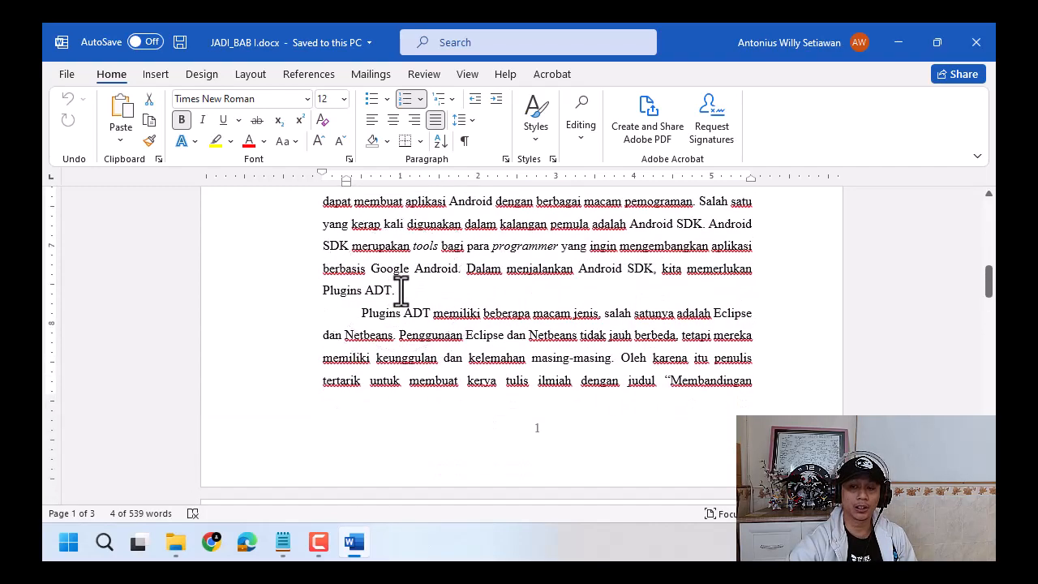
pyautogui.press('ctrl')
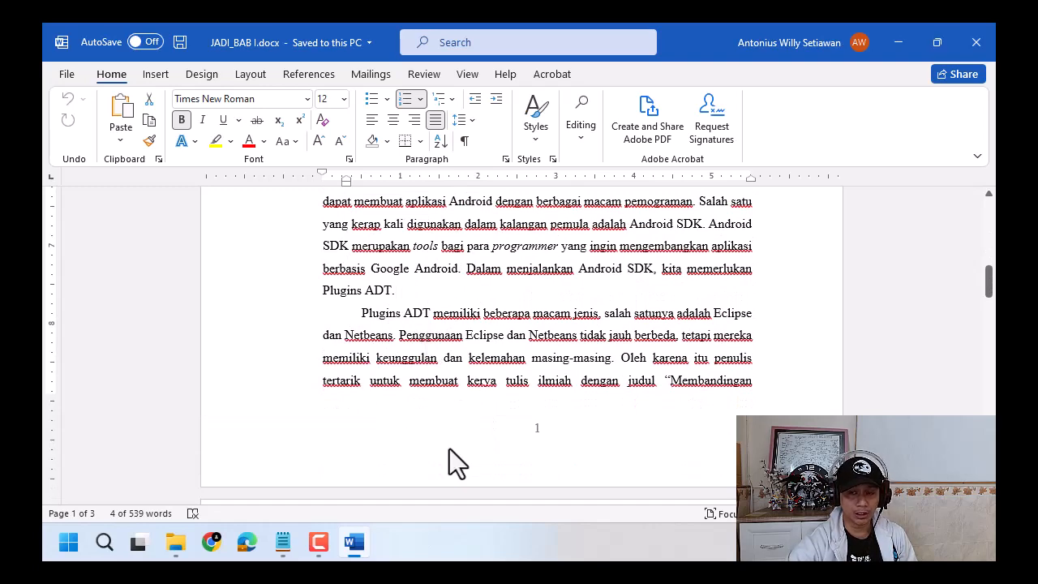
pyautogui.scroll(-3, 454, 464)
pyautogui.scroll(-3, 454, 466)
pyautogui.scroll(4, 453, 468)
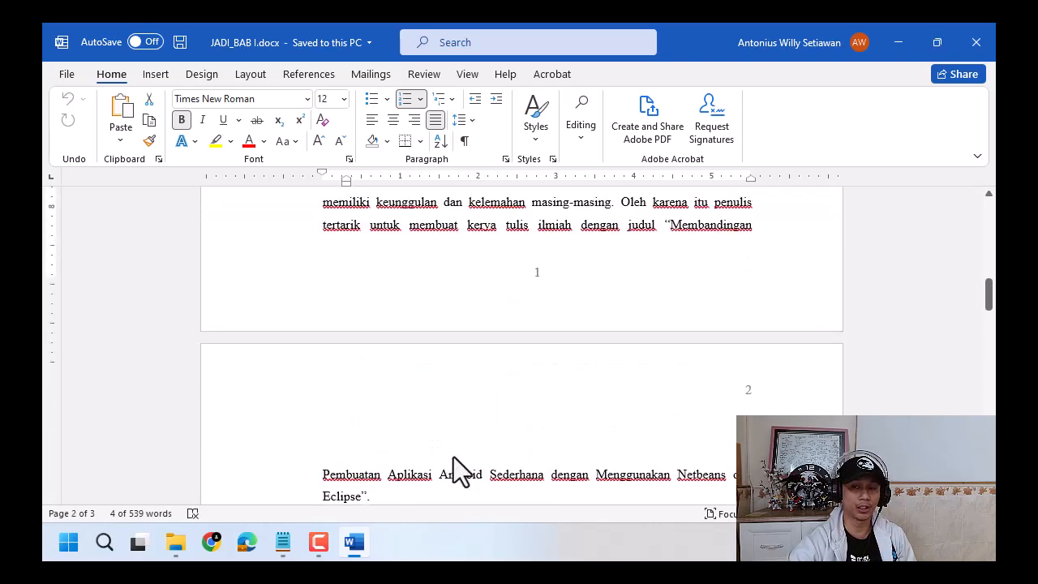
pyautogui.scroll(-1, 462, 374)
pyautogui.scroll(-6, 470, 382)
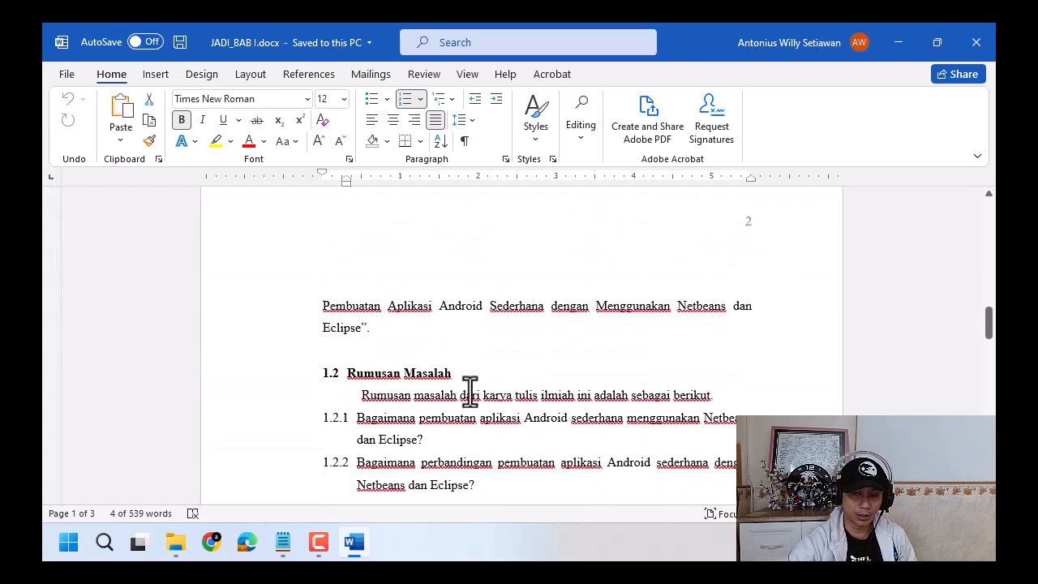
# Step: Go back to the Latar Belakang Masalah heading in the Word chapter and examine the page on which the section starts
pyautogui.scroll(3, 468, 389)
pyautogui.scroll(10, 467, 391)
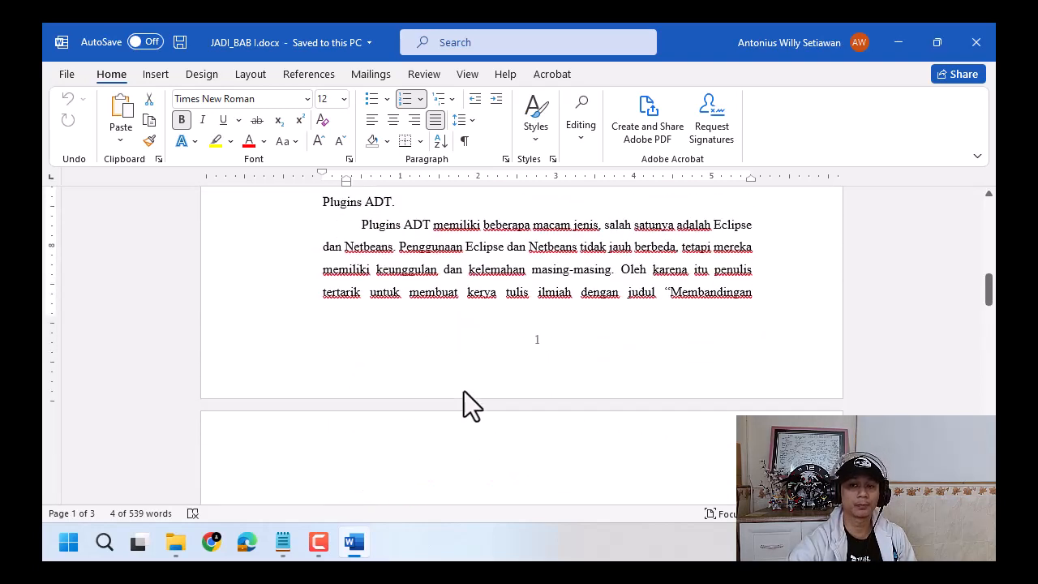
pyautogui.scroll(2, 438, 356)
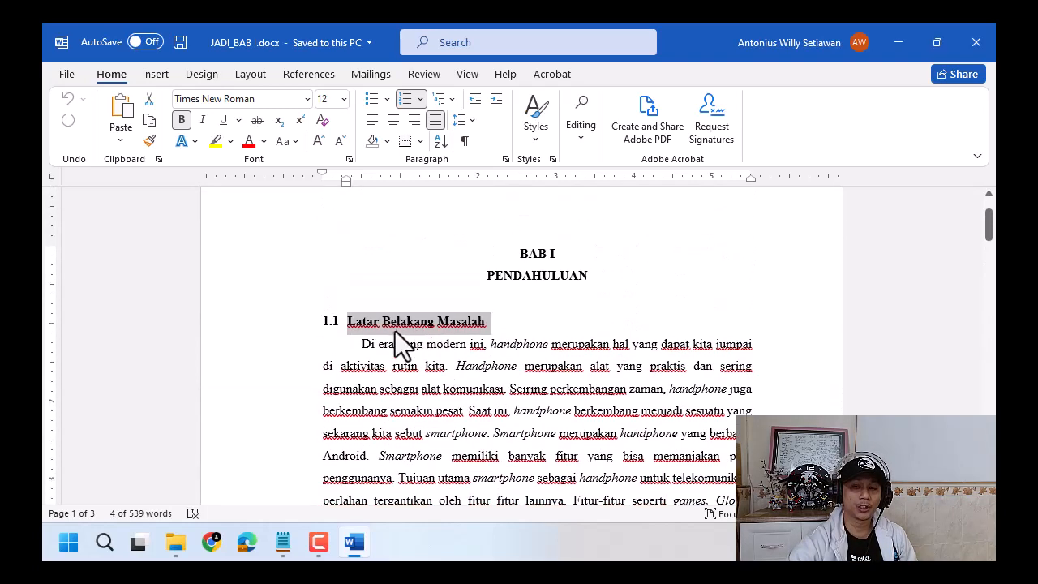
pyautogui.click(391, 321)
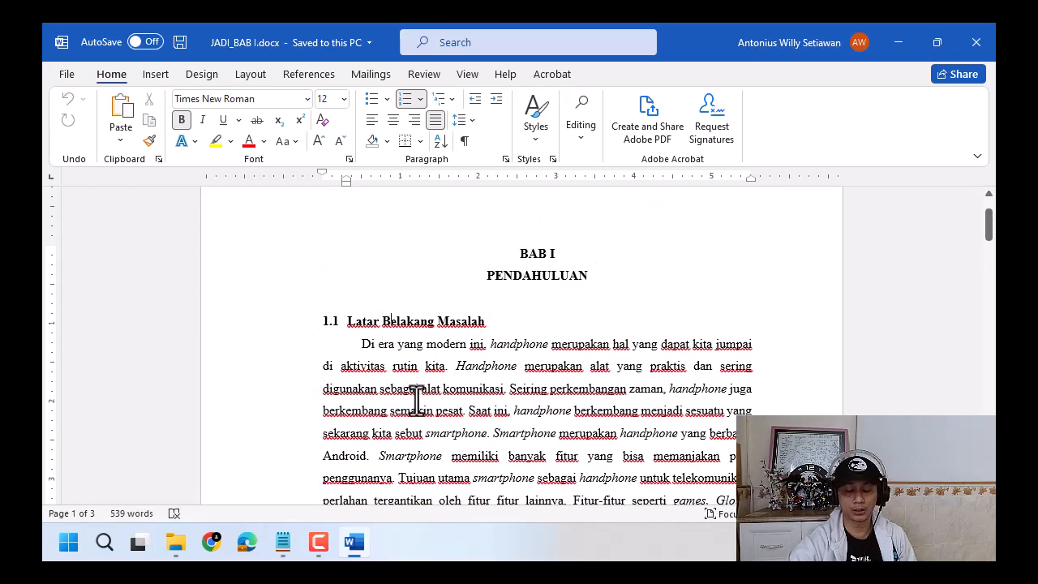
pyautogui.scroll(-5, 417, 400)
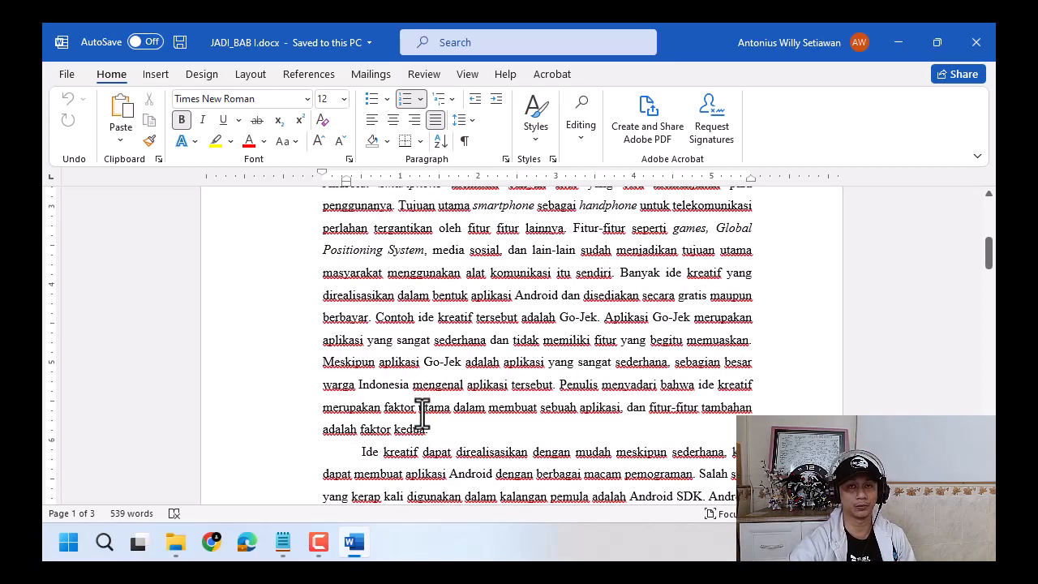
pyautogui.scroll(5, 422, 414)
pyautogui.click(393, 284)
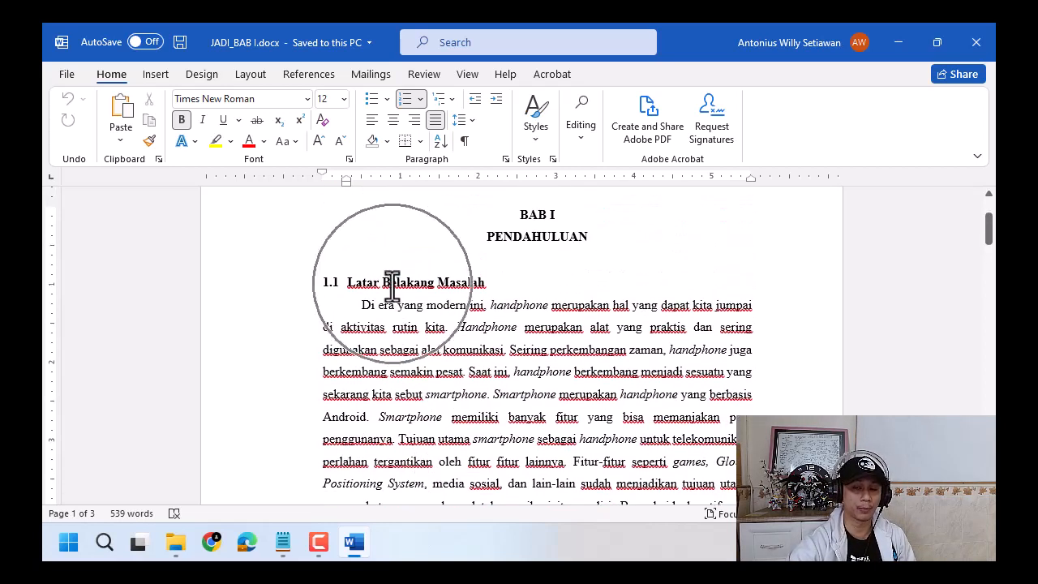
# Step: Compare the page number listed for Latar Belakang Masalah in Notepad with the opening page of the Word chapter
pyautogui.hotkey('alt', 'Tab')
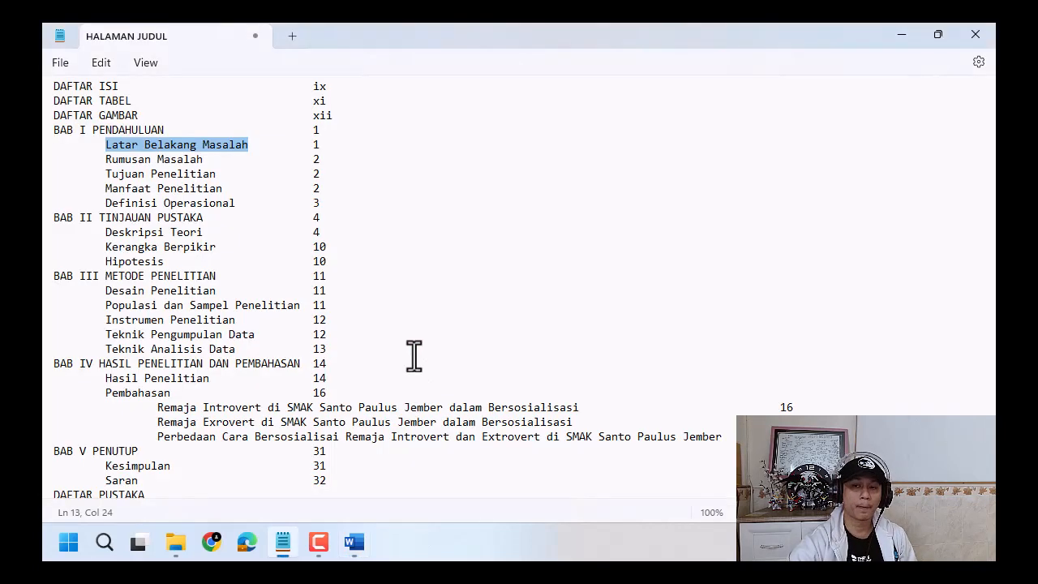
pyautogui.doubleClick(316, 144)
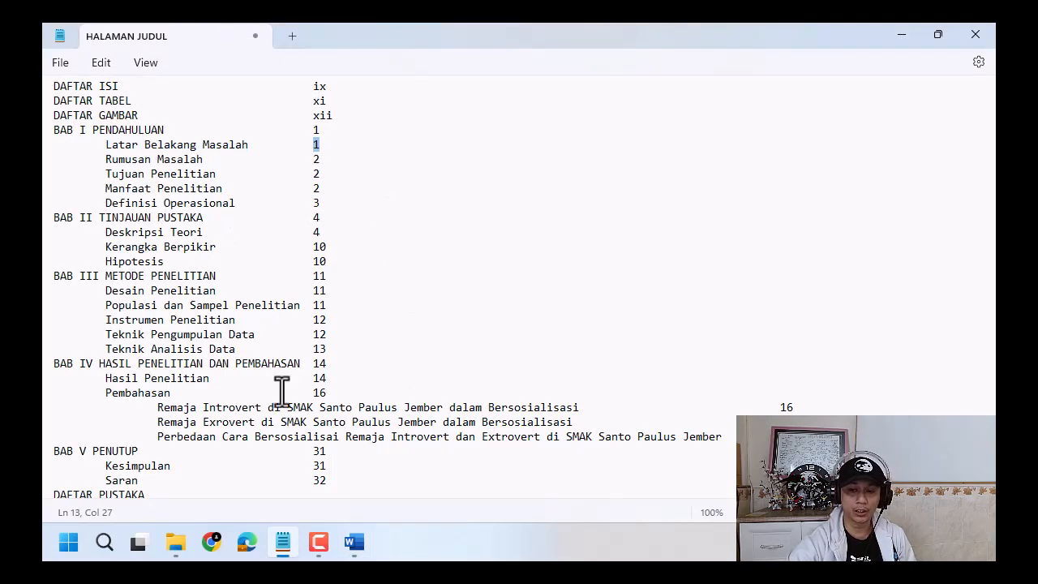
pyautogui.click(355, 545)
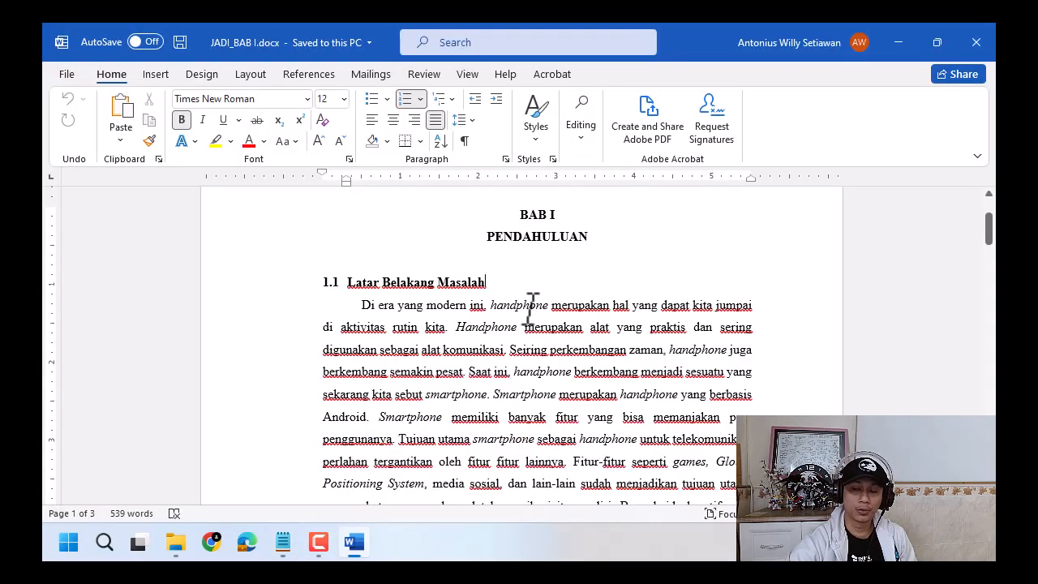
pyautogui.scroll(2, 528, 304)
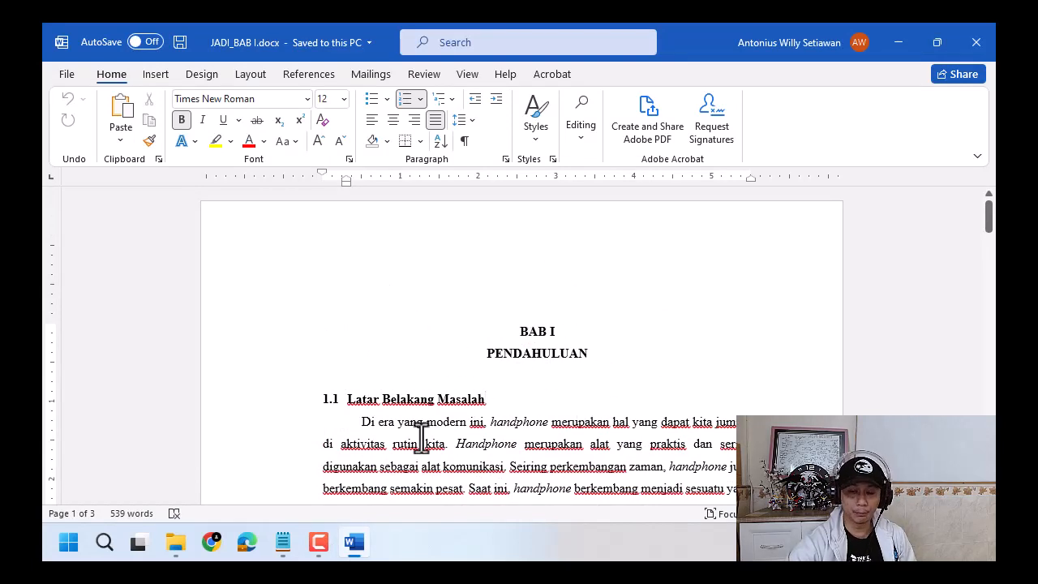
# Step: Look over the lists of tables and figures in Notepad and close the Word file JADI_BAB I.docx
pyautogui.click(283, 544)
pyautogui.scroll(-5, 313, 392)
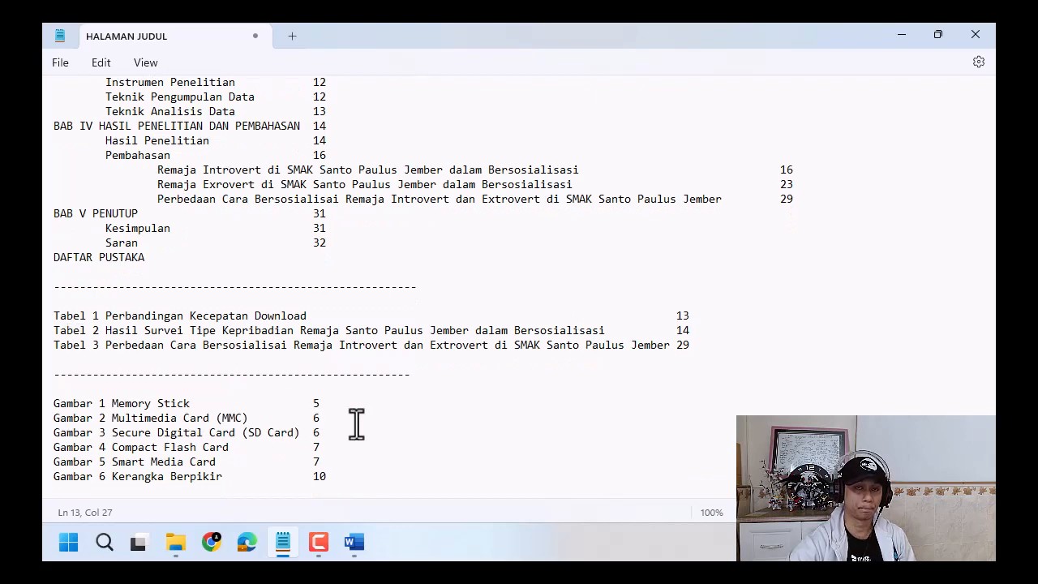
pyautogui.click(354, 541)
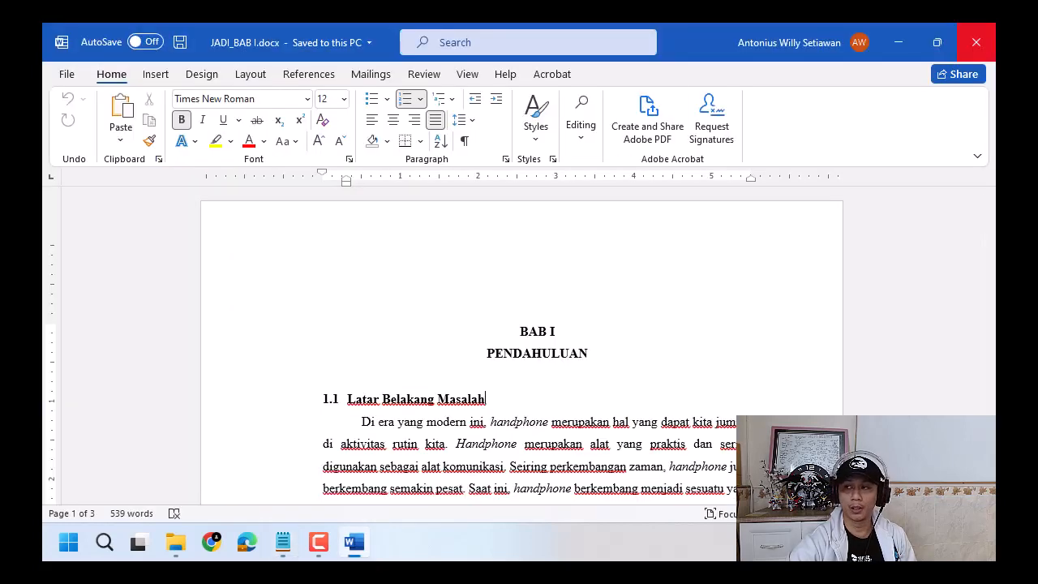
pyautogui.click(976, 39)
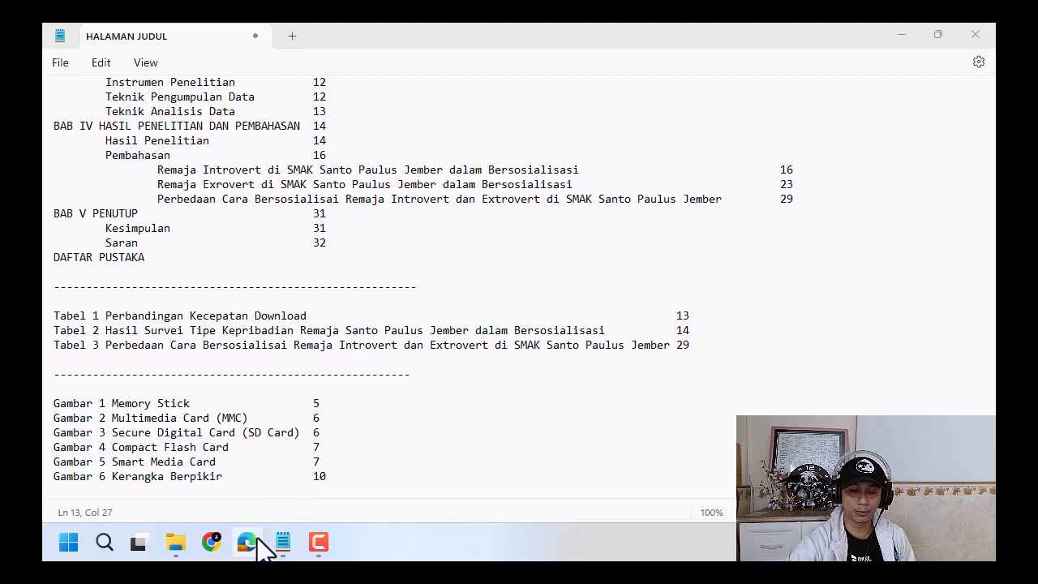
# Step: Open JADI_BAB III.docx from the contoh folder and examine Tabel 1 Perbandingan Kecepatan Download under Teknik Analisis Data
pyautogui.click(176, 542)
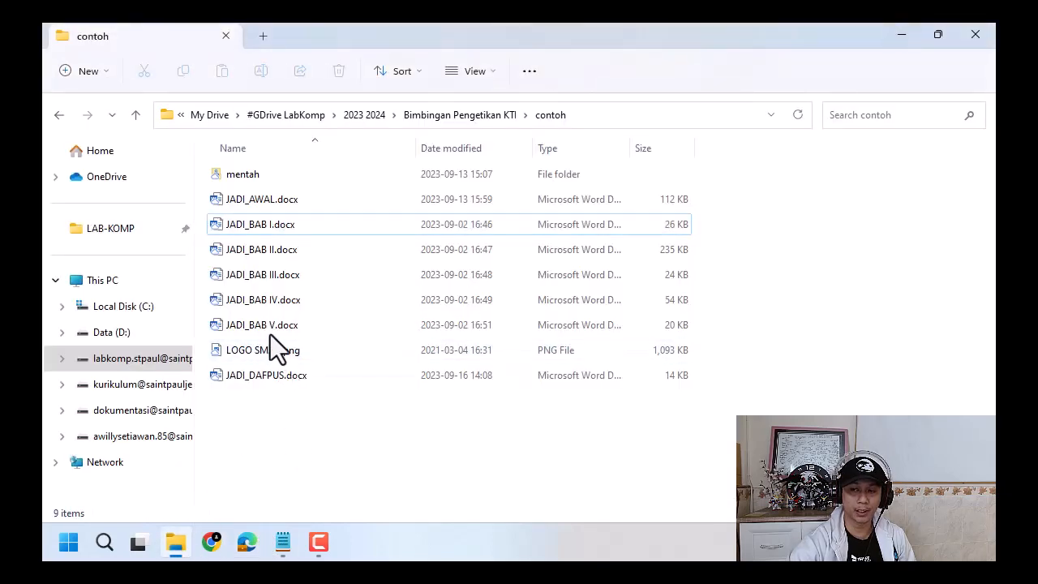
pyautogui.doubleClick(260, 274)
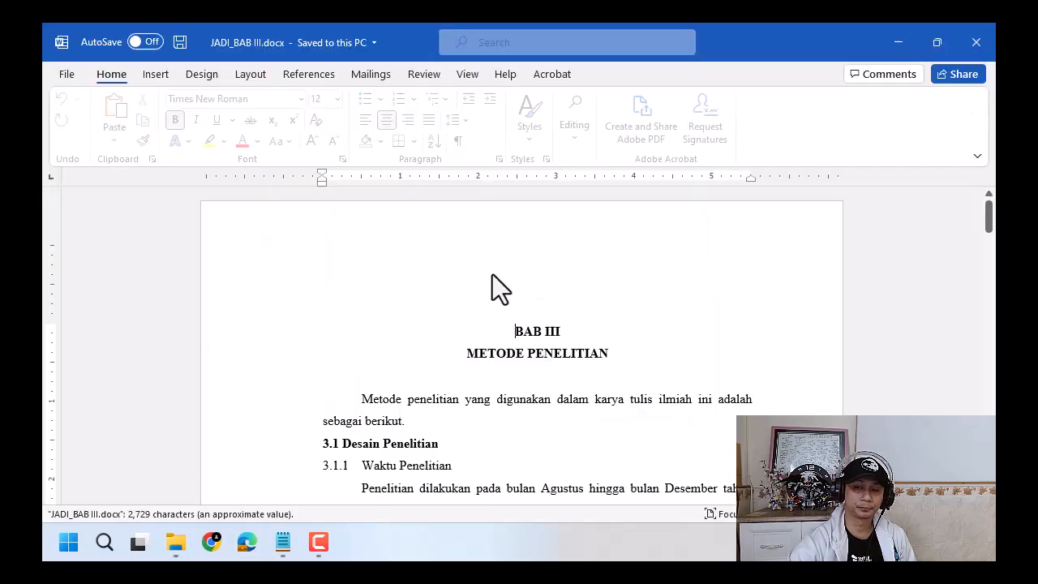
pyautogui.scroll(-10, 492, 276)
pyautogui.scroll(-20, 492, 275)
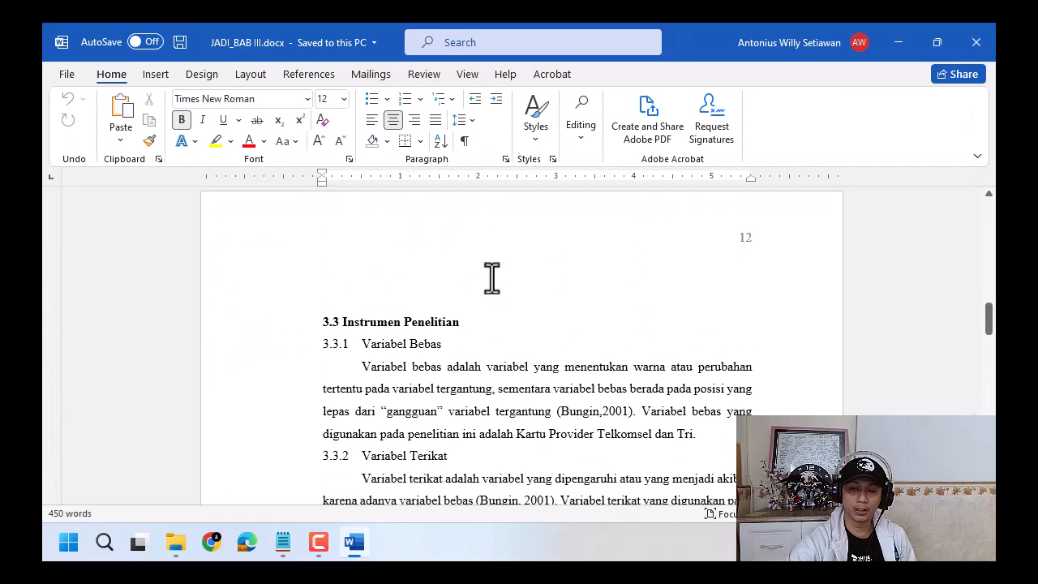
pyautogui.scroll(-9, 492, 276)
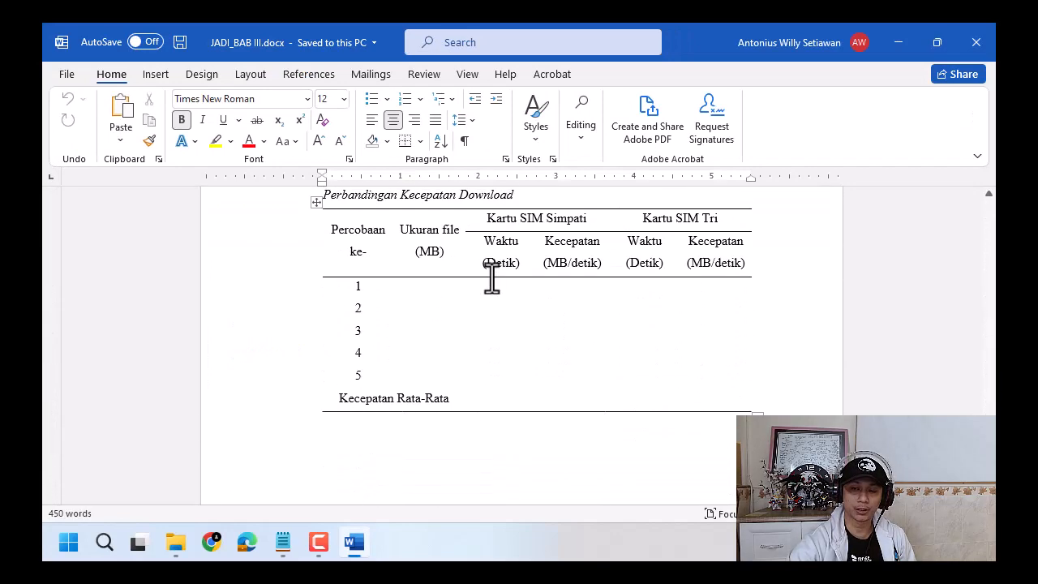
pyautogui.scroll(5, 493, 276)
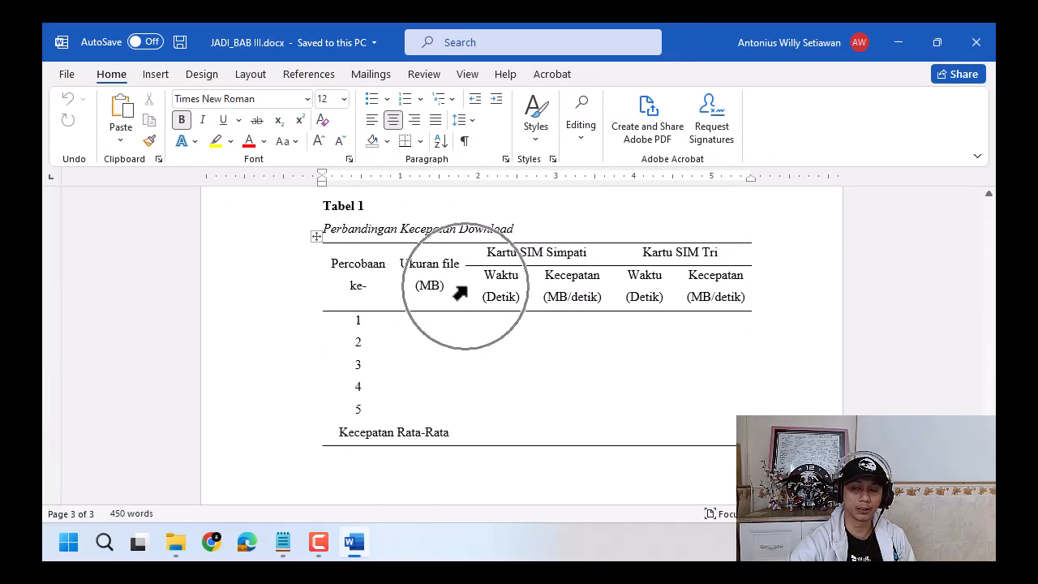
pyautogui.scroll(-2, 614, 385)
pyautogui.scroll(7, 614, 386)
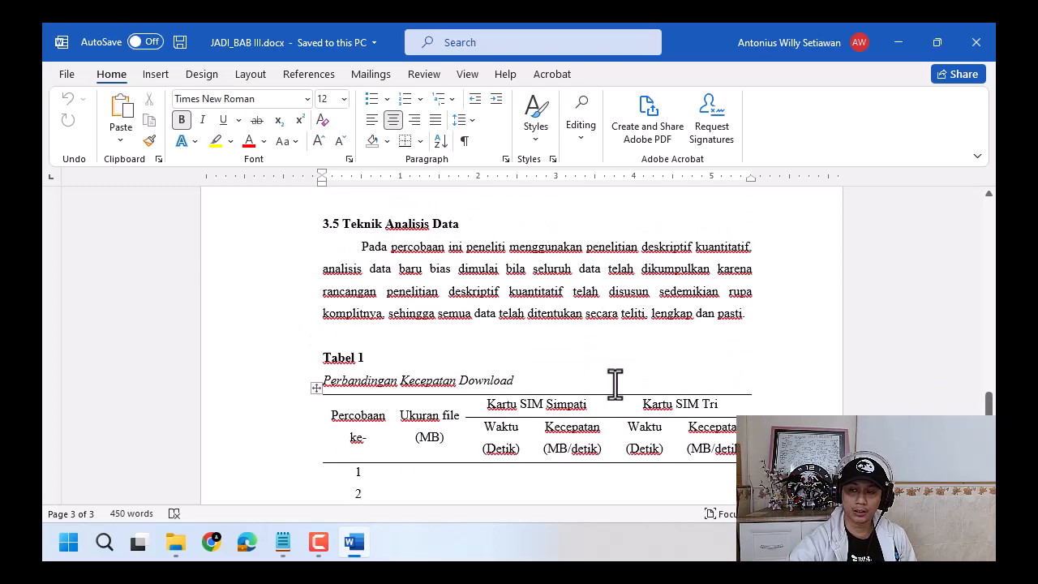
pyautogui.scroll(-2, 620, 396)
# Step: Switch to Notepad and check the Tabel 1 Perbandingan Kecepatan Download entry with its page number in the list of tables
pyautogui.click(282, 542)
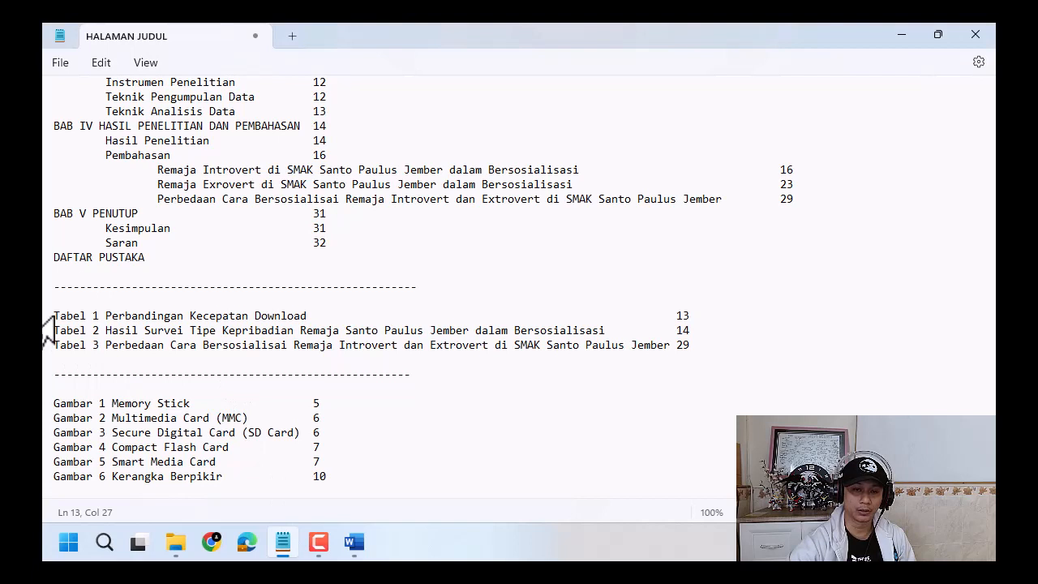
pyautogui.moveTo(50, 316); pyautogui.dragTo(695, 314)
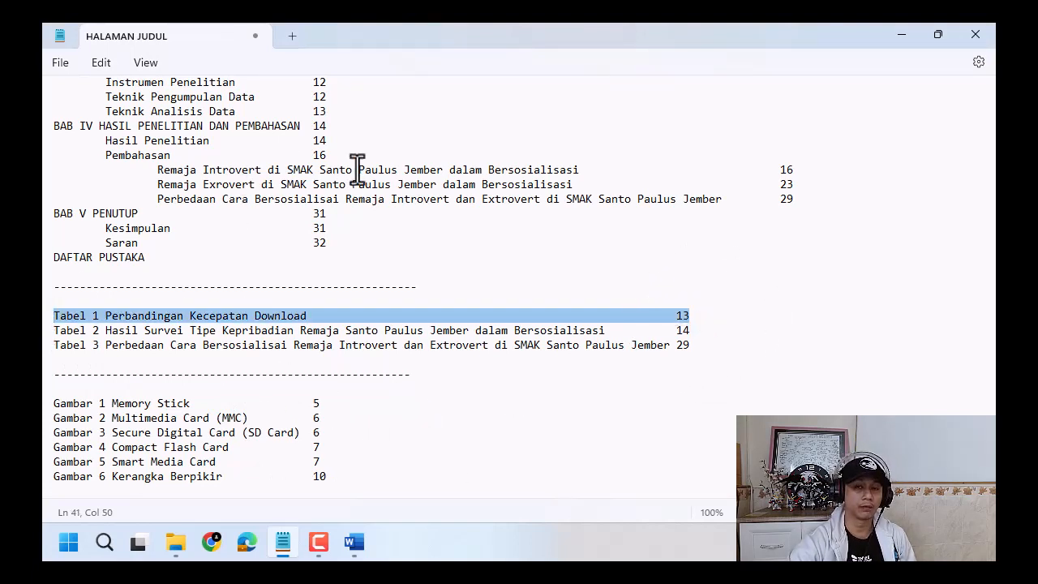
pyautogui.click(448, 467)
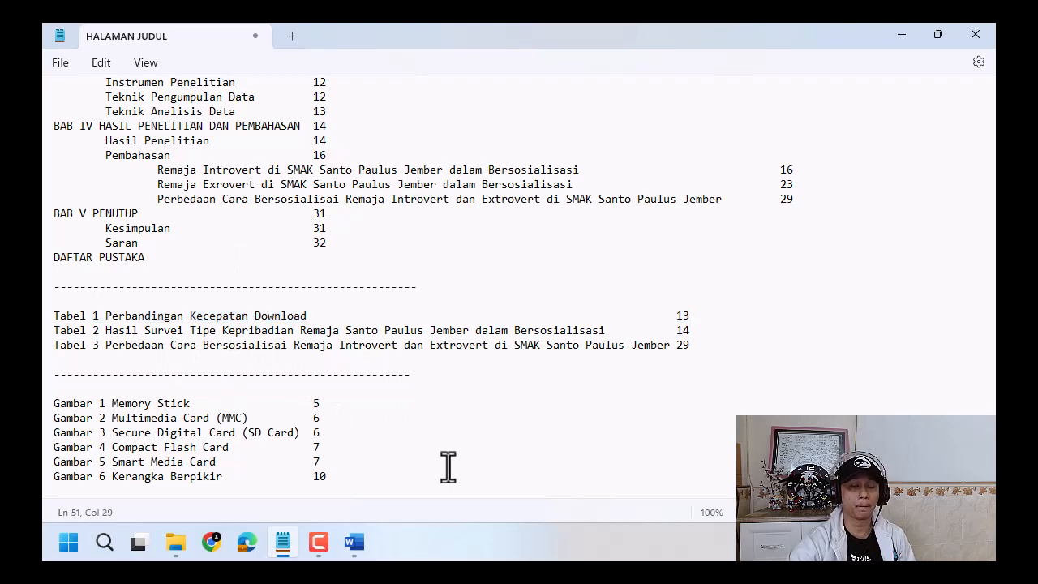
# Step: Close JADI_BAB III.docx and review the table of contents in Notepad from HALAMAN JUDUL to the list of tables
pyautogui.click(355, 542)
pyautogui.click(975, 37)
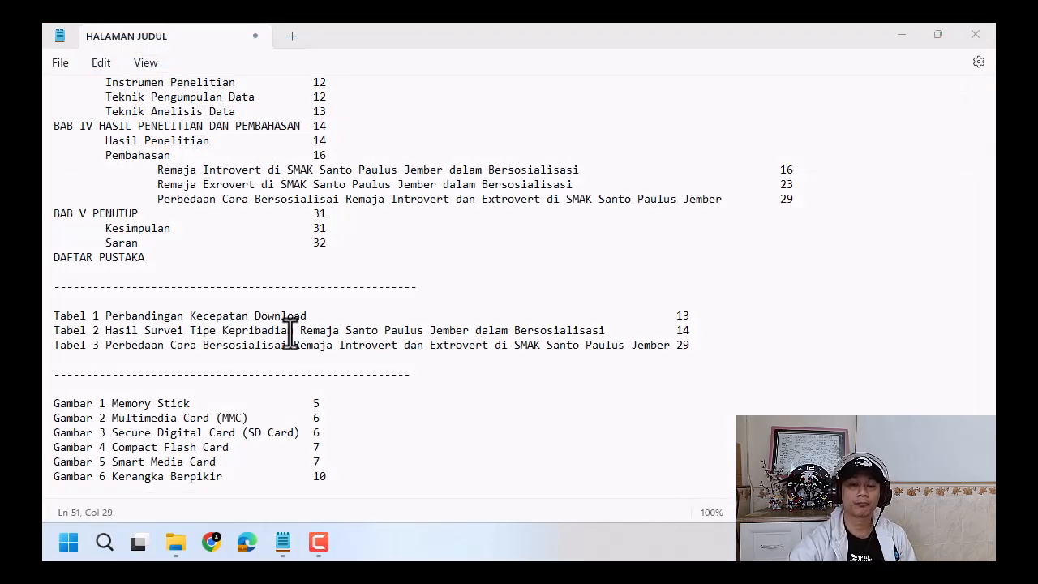
pyautogui.scroll(8, 290, 332)
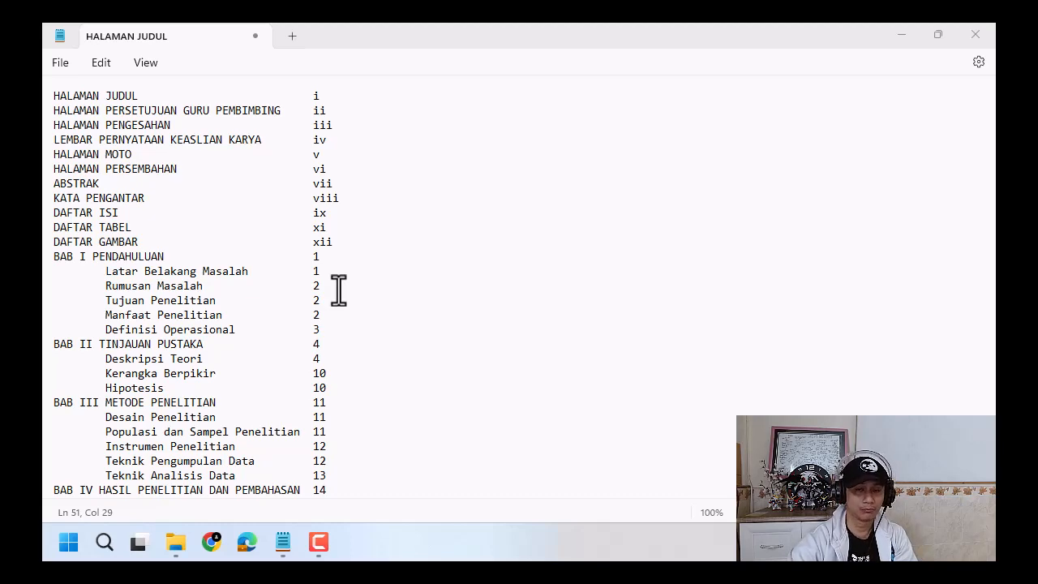
pyautogui.scroll(-7, 338, 289)
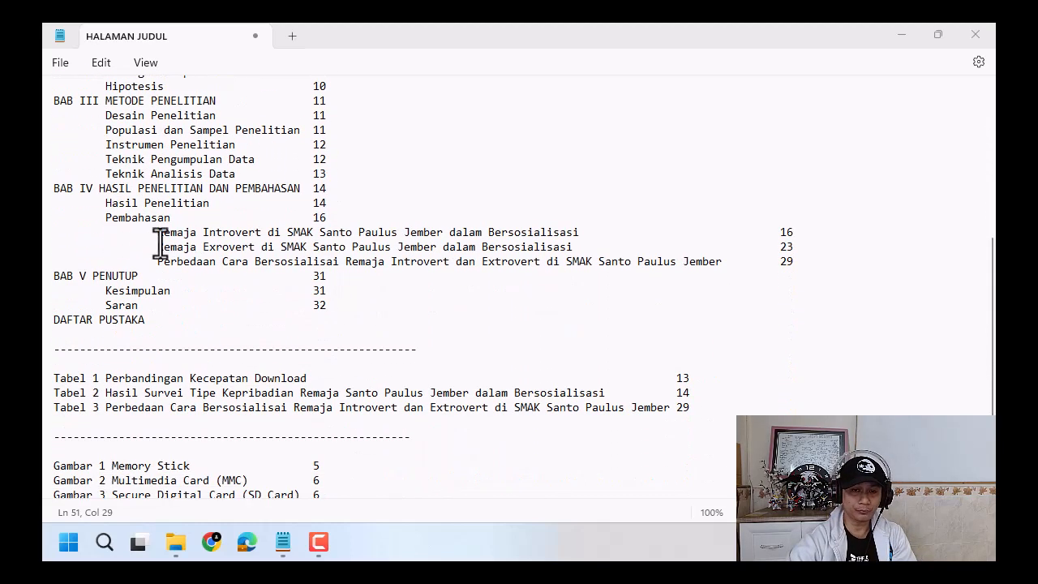
# Step: Review the Pembahasan subheadings, the three Tabel entries and the six Gambar entries with their page numbers in Notepad
pyautogui.moveTo(155, 233); pyautogui.dragTo(822, 268)
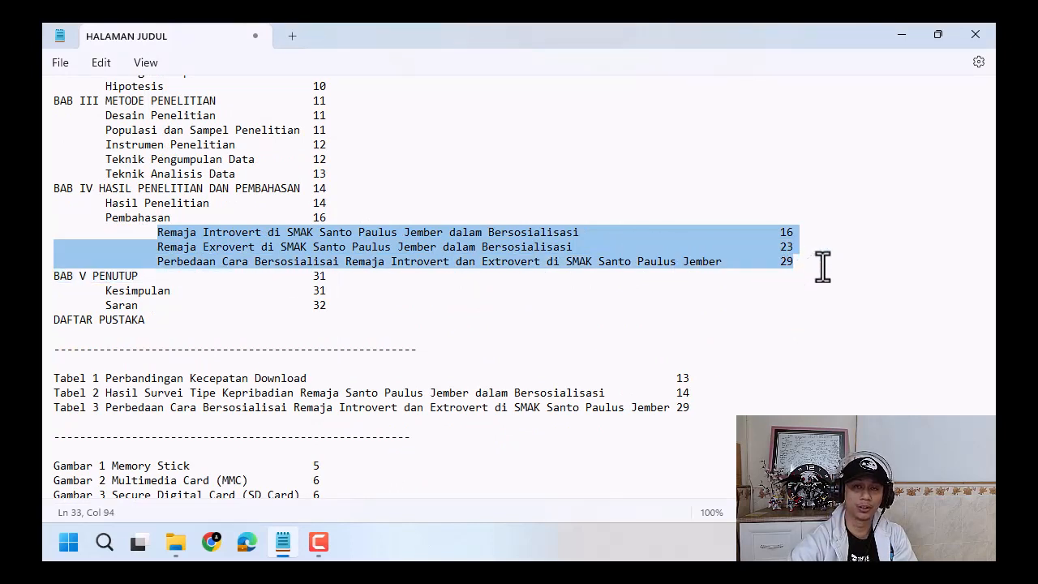
pyautogui.scroll(-1, 143, 364)
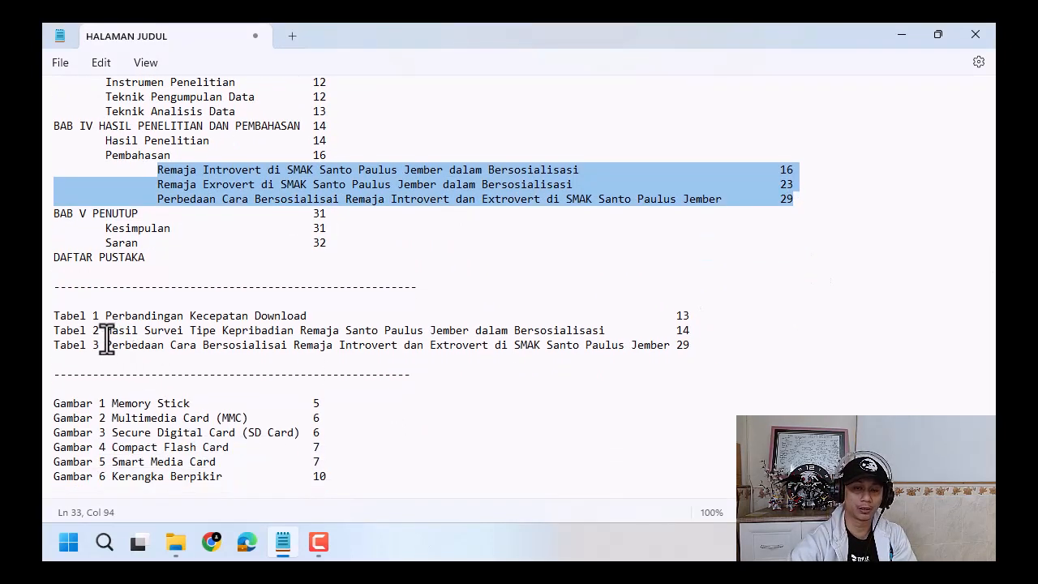
pyautogui.moveTo(106, 331); pyautogui.dragTo(691, 345)
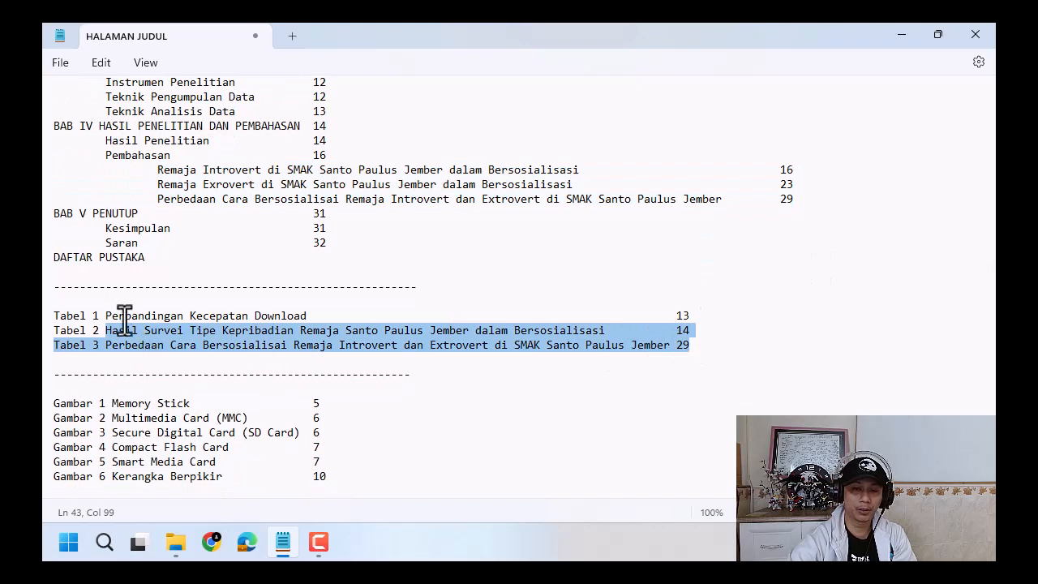
pyautogui.moveTo(100, 315); pyautogui.dragTo(704, 322)
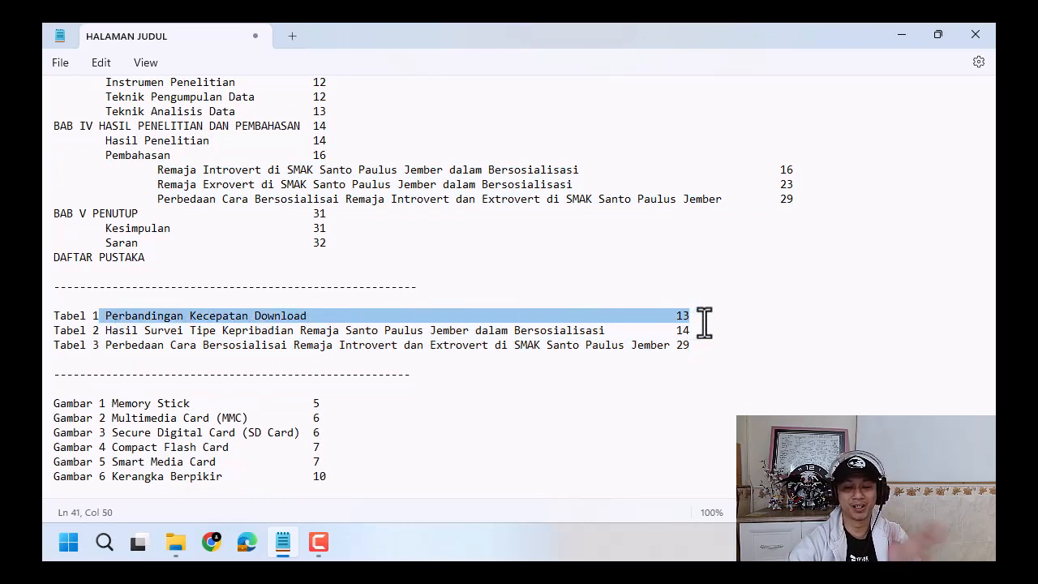
pyautogui.moveTo(328, 477); pyautogui.dragTo(47, 404)
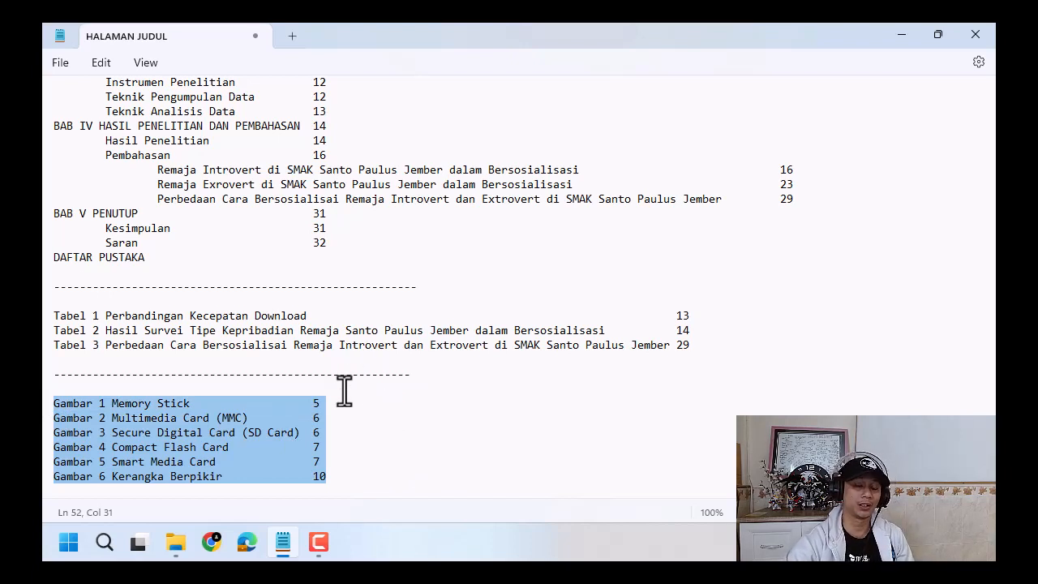
pyautogui.scroll(5, 367, 401)
pyautogui.scroll(3, 368, 403)
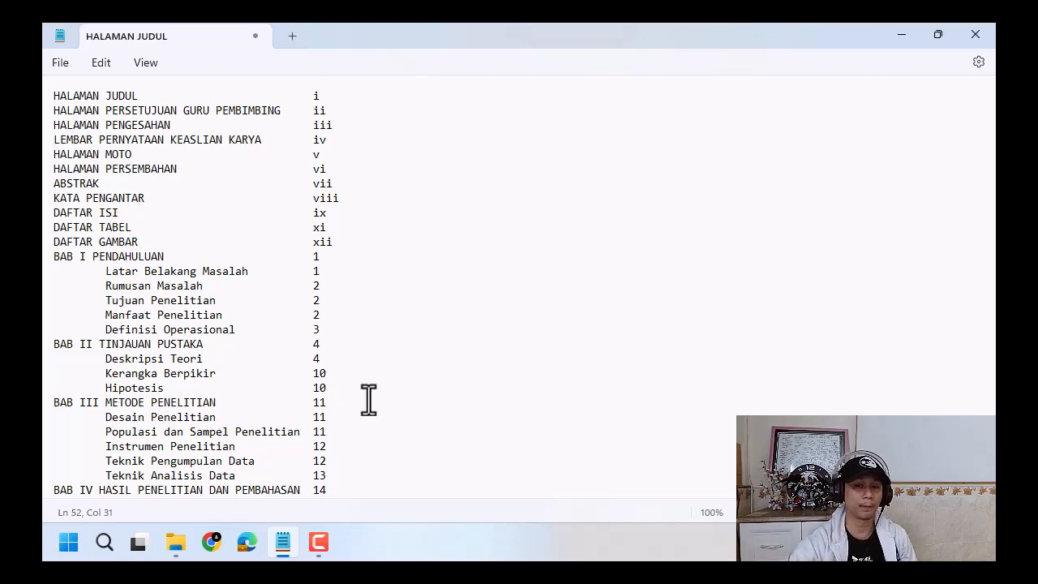
# Step: Open JADI_AWAL.docx from the contoh folder and place the cursor in the placeholder line under the DAFTAR ISI heading
pyautogui.click(179, 542)
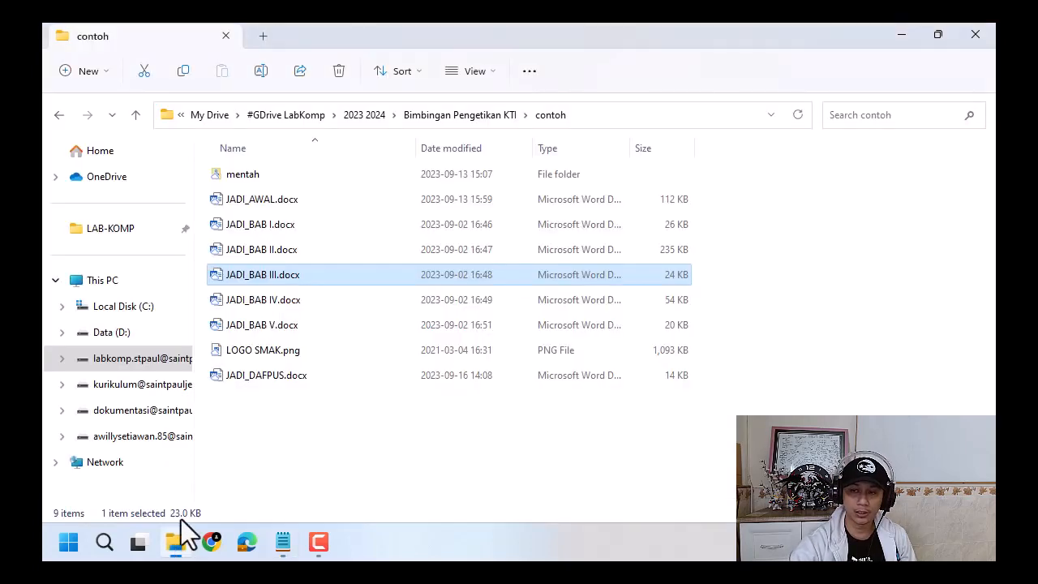
pyautogui.click(268, 199)
pyautogui.doubleClick(273, 199)
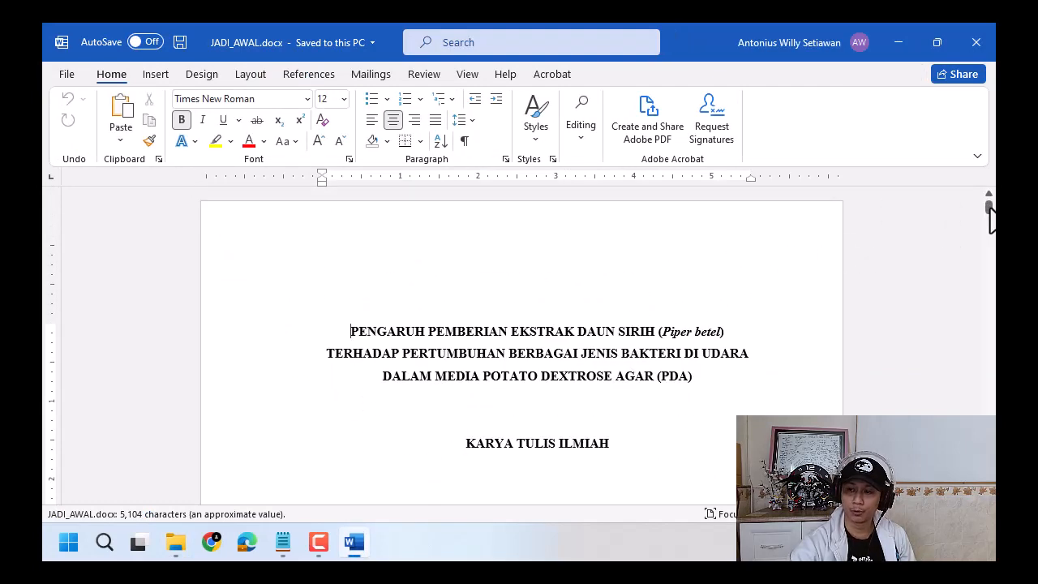
pyautogui.moveTo(991, 218); pyautogui.dragTo(991, 435)
pyautogui.click(357, 312)
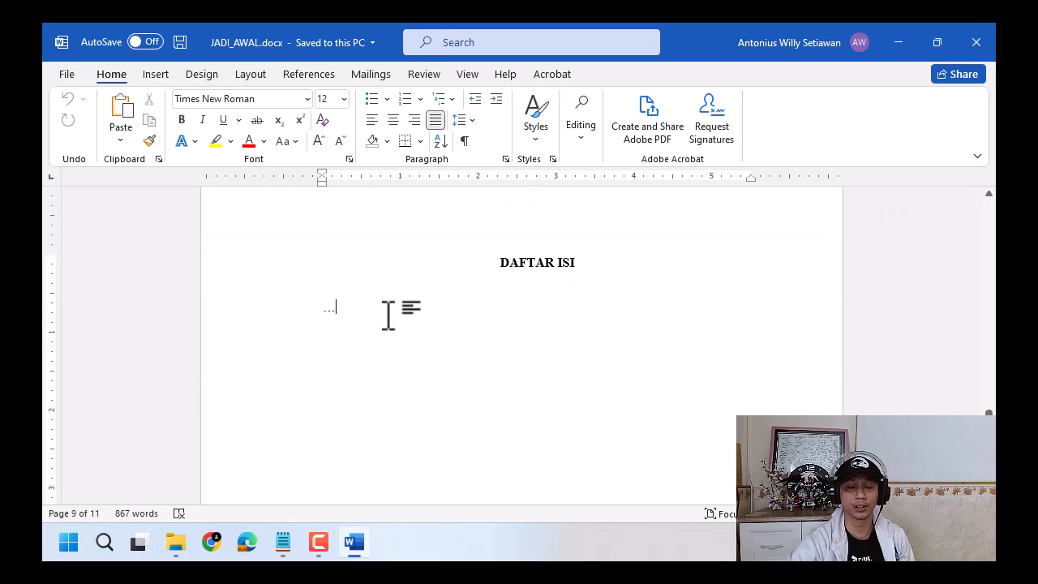
# Step: Check the page numbering just before DAFTAR ISI and delete the ellipsis placeholder under the heading
pyautogui.scroll(5, 525, 327)
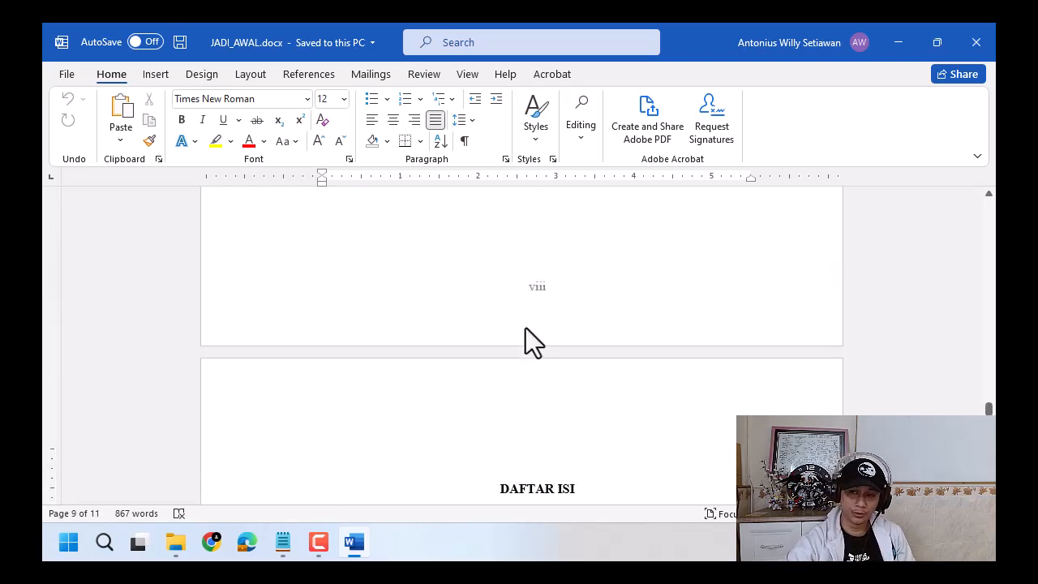
pyautogui.scroll(-2, 525, 328)
pyautogui.scroll(2, 526, 327)
pyautogui.scroll(-5, 525, 328)
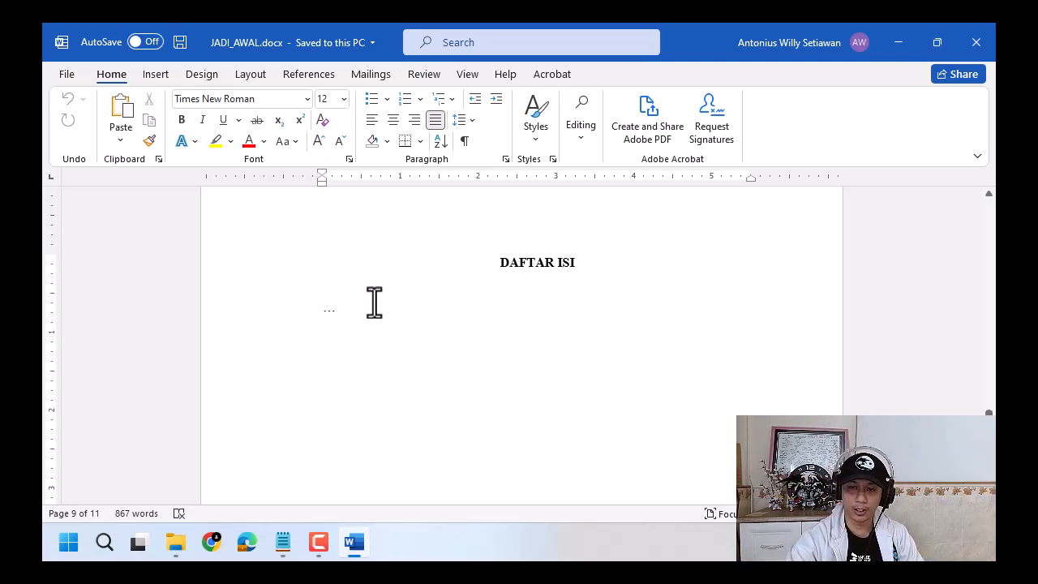
pyautogui.press('BackSpace')
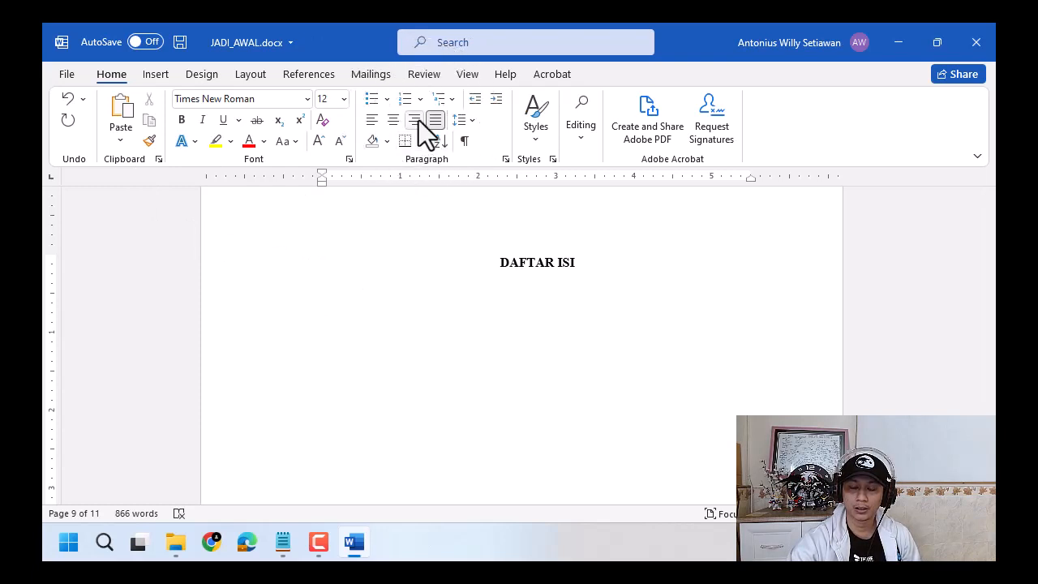
# Step: Look at the document's page margin settings and presets without changing them
pyautogui.click(256, 73)
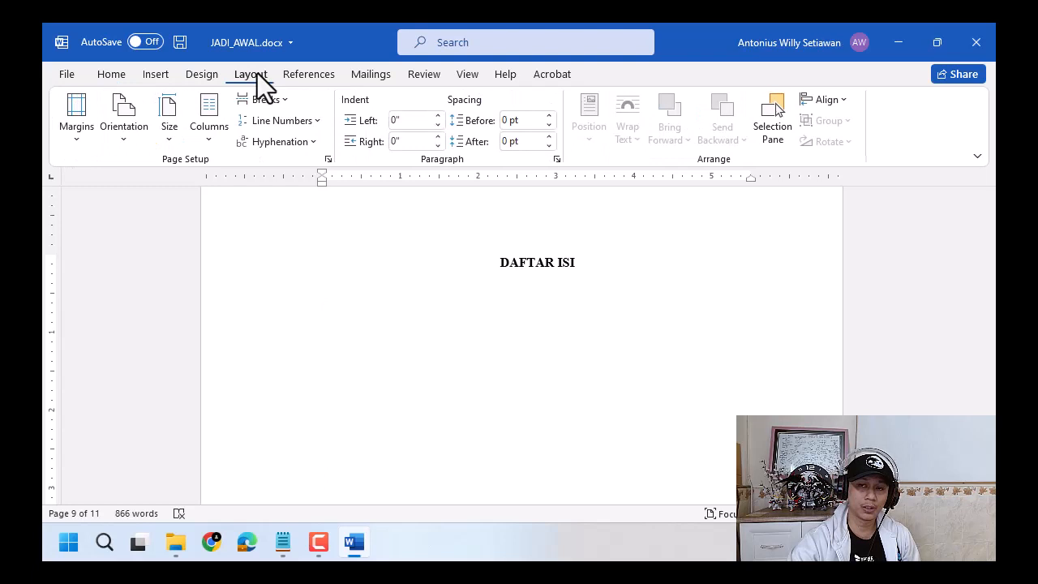
pyautogui.click(123, 131)
pyautogui.click(85, 142)
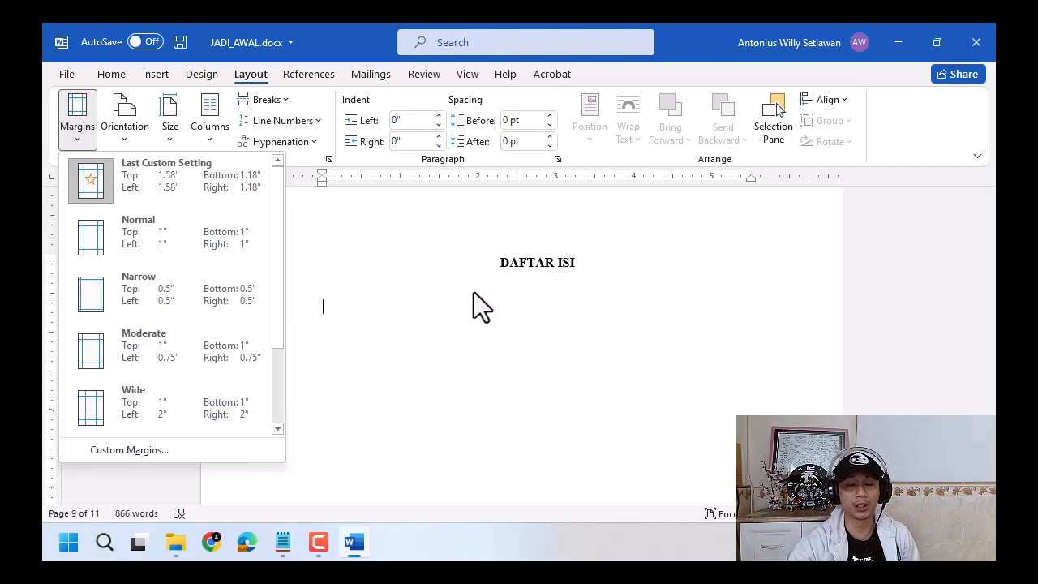
pyautogui.click(121, 75)
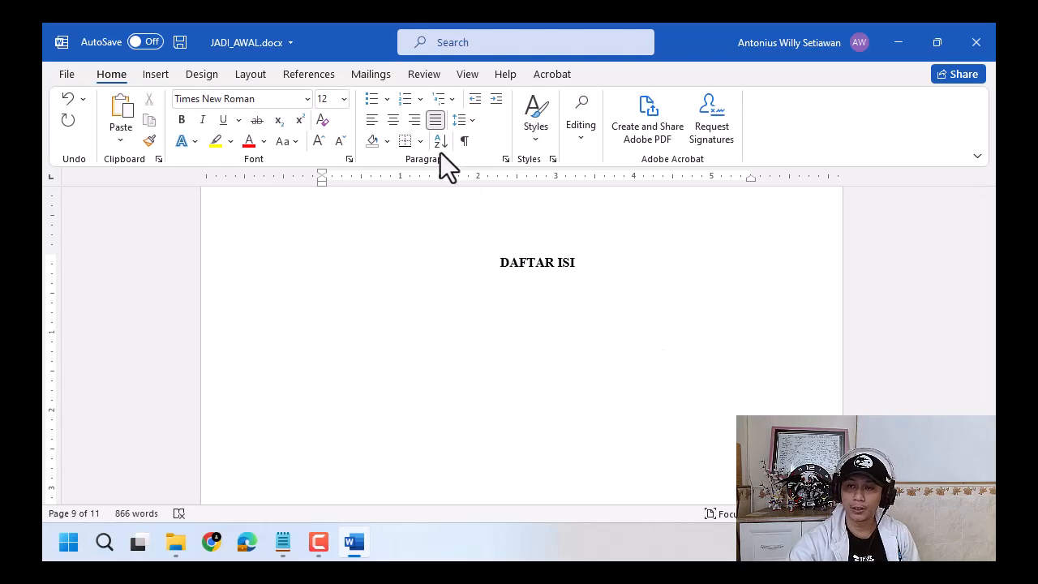
# Step: Add a right-aligned line reading "Halaman" under DAFTAR ISI, followed by a new justified line
pyautogui.click(415, 121)
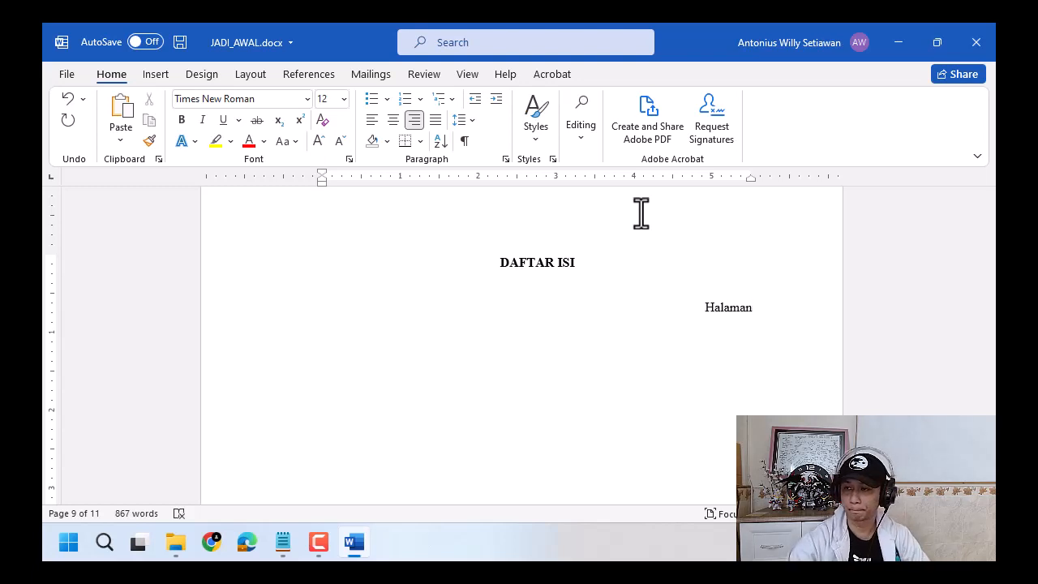
pyautogui.click(417, 121)
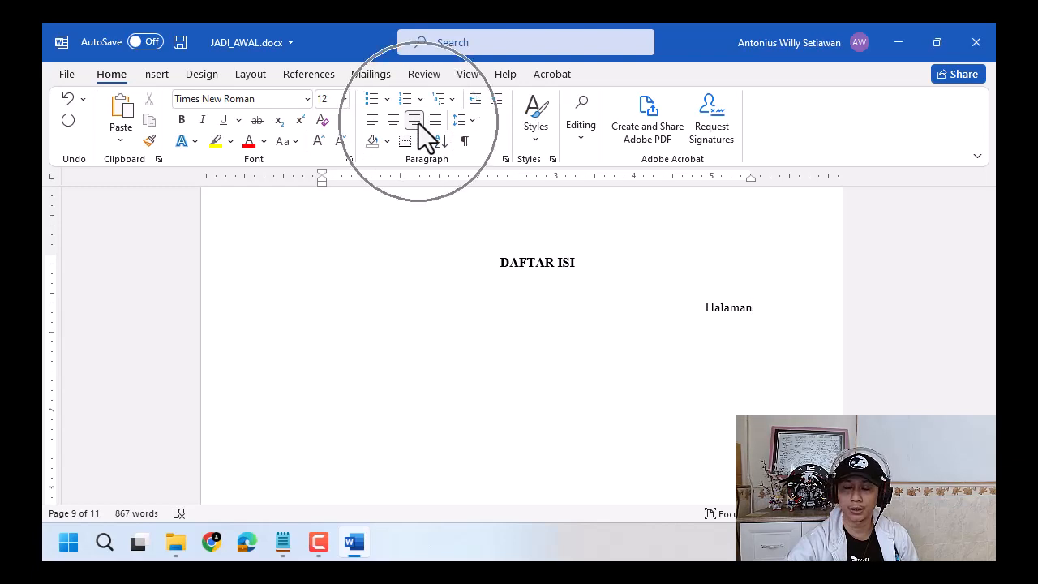
pyautogui.click(417, 123)
pyautogui.press('Return')
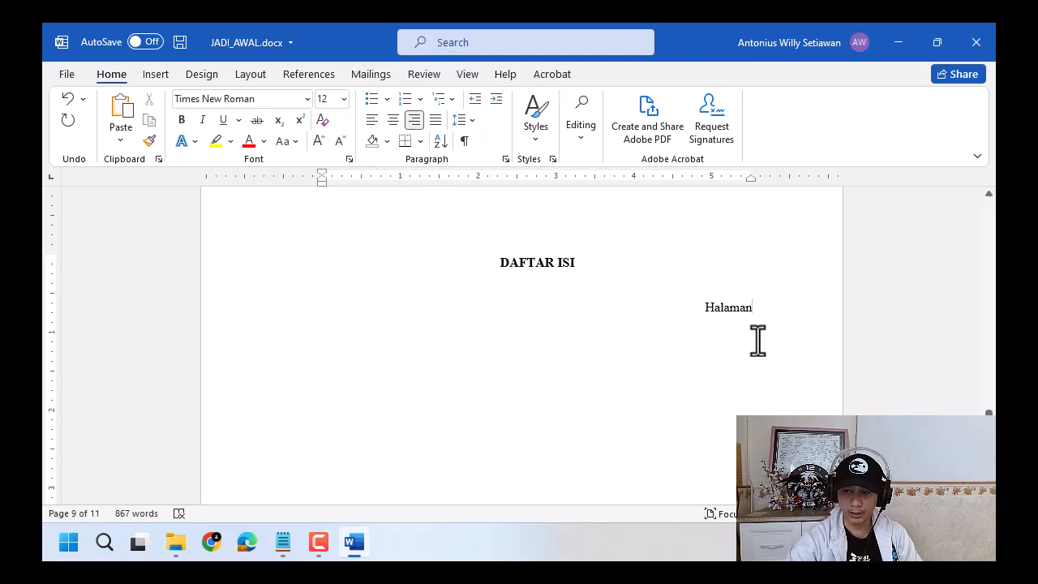
pyautogui.click(435, 121)
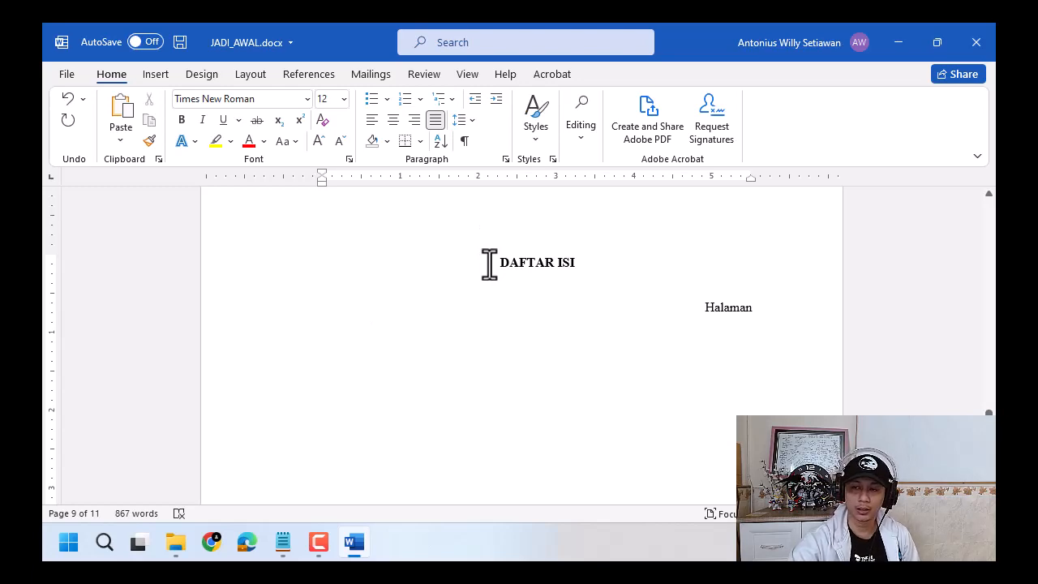
# Step: Switch to Notepad, highlight the table of contents entries from HALAMAN JUDUL to BAB I PENDAHULUAN, and return to Word
pyautogui.hotkey('alt', 'Tab')
pyautogui.hotkey('alt', 'Tab')
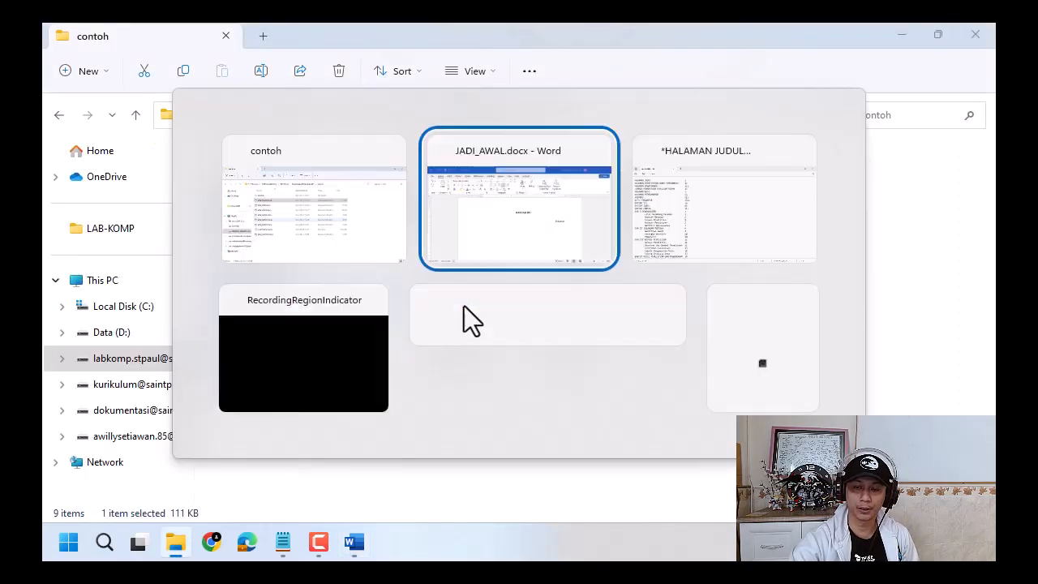
pyautogui.click(283, 542)
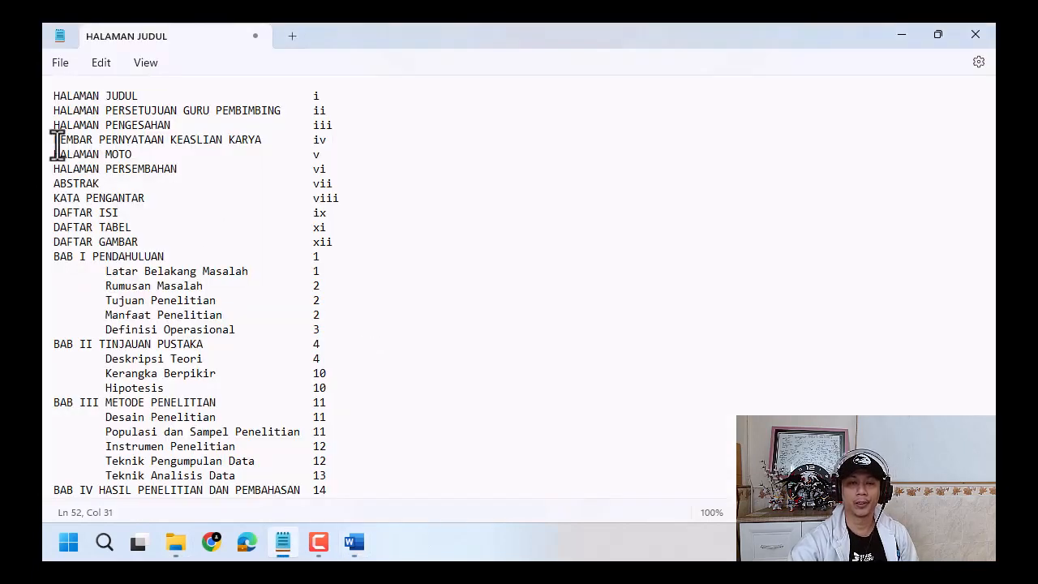
pyautogui.moveTo(53, 95); pyautogui.dragTo(391, 264)
pyautogui.click(391, 264)
pyautogui.click(901, 35)
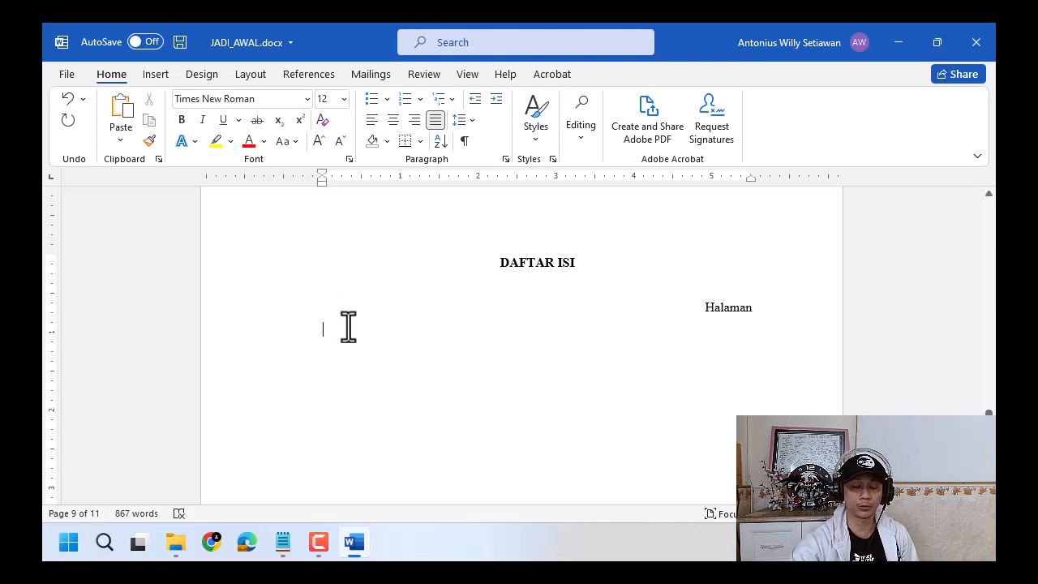
# Step: Switch to Notepad and examine the Roman page numbers of the front matter and the chapter page numbers below them
pyautogui.click(282, 542)
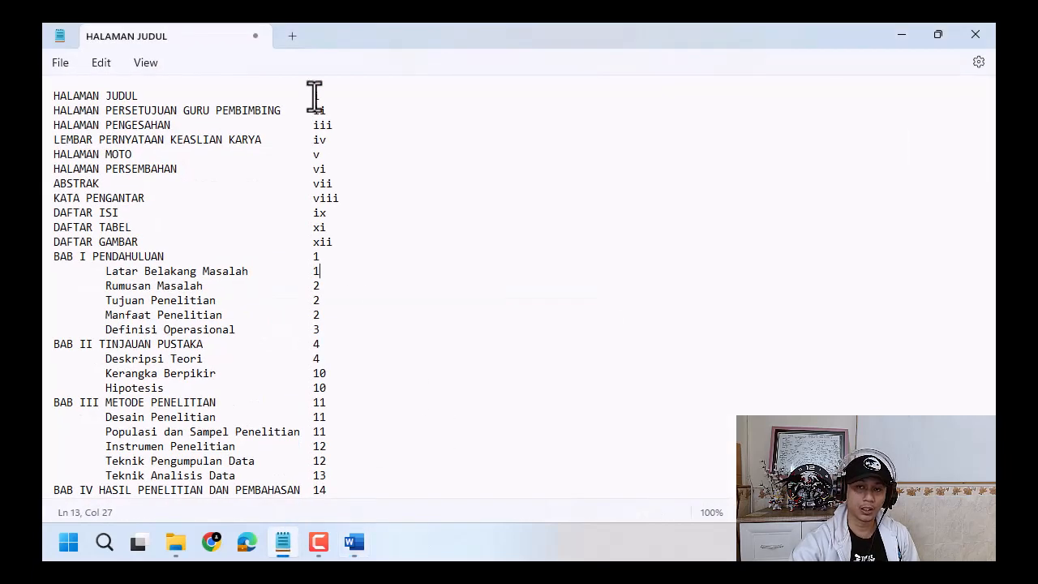
pyautogui.moveTo(313, 111); pyautogui.dragTo(335, 127)
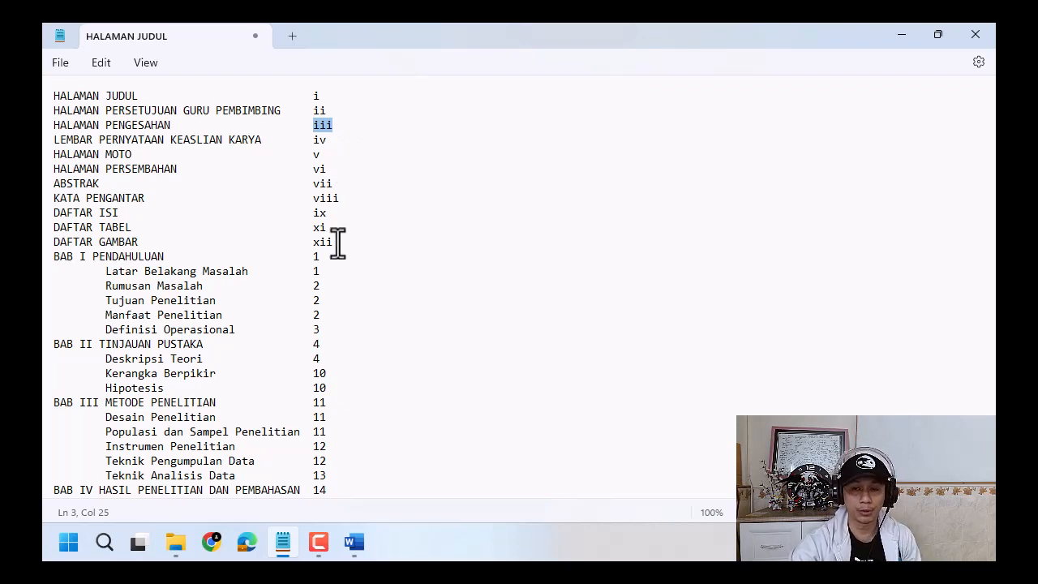
pyautogui.scroll(-3, 334, 292)
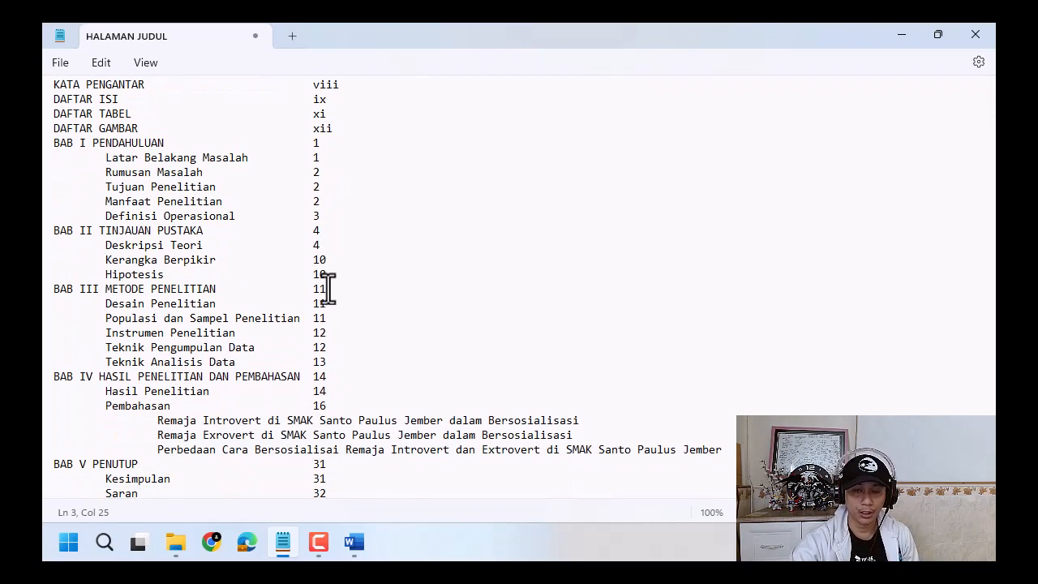
# Step: Try changing the page numbers of Definisi Operasional to 4 and of BAB II TINJAUAN PUSTAKA and Deskripsi Teori to 5
pyautogui.doubleClick(315, 214)
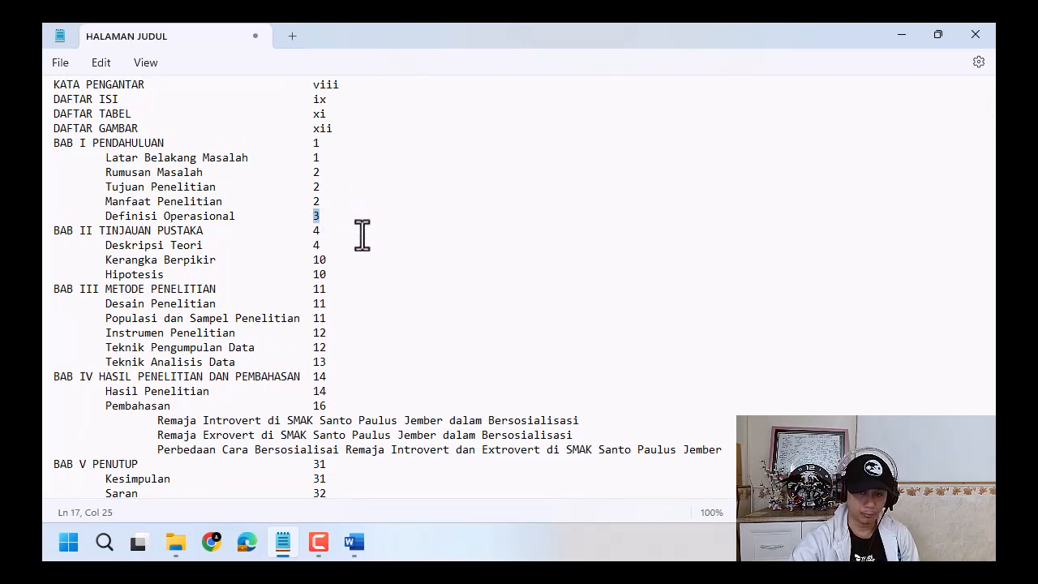
pyautogui.write('4')
pyautogui.doubleClick(316, 230)
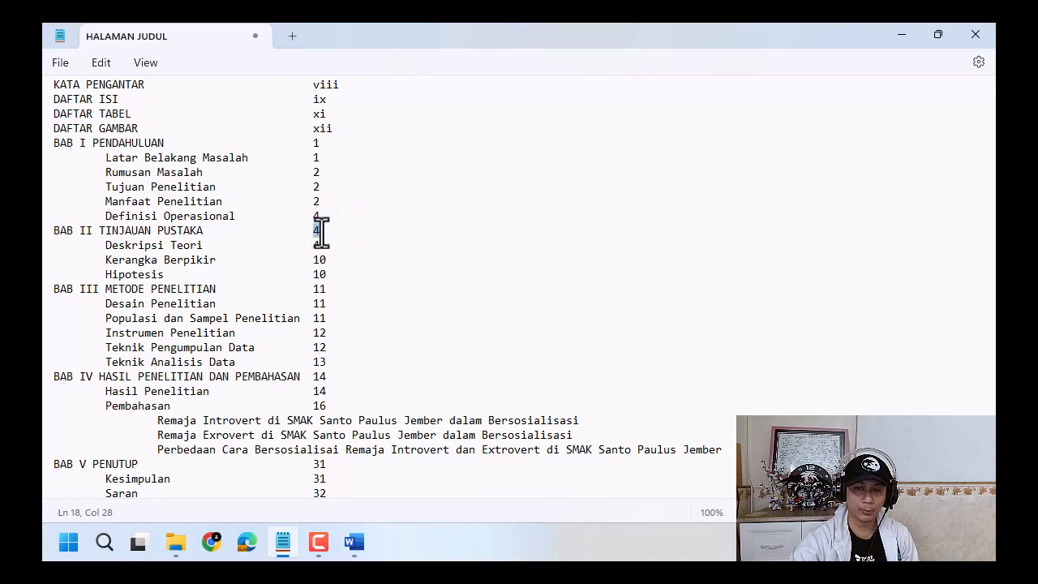
pyautogui.write('5')
pyautogui.doubleClick(316, 245)
pyautogui.write('5')
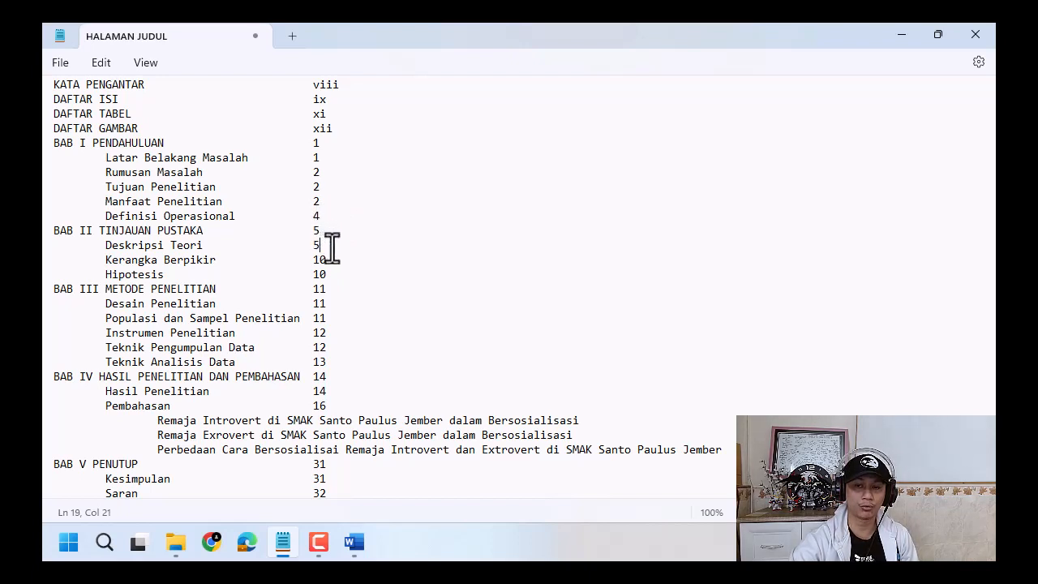
# Step: Undo the page number changes for Definisi Operasional, BAB II TINJAUAN PUSTAKA and Deskripsi Teori
pyautogui.hotkey('ctrl', 'z')
pyautogui.hotkey('ctrl', 'z')
pyautogui.hotkey('ctrl', 'z')
pyautogui.click(335, 252)
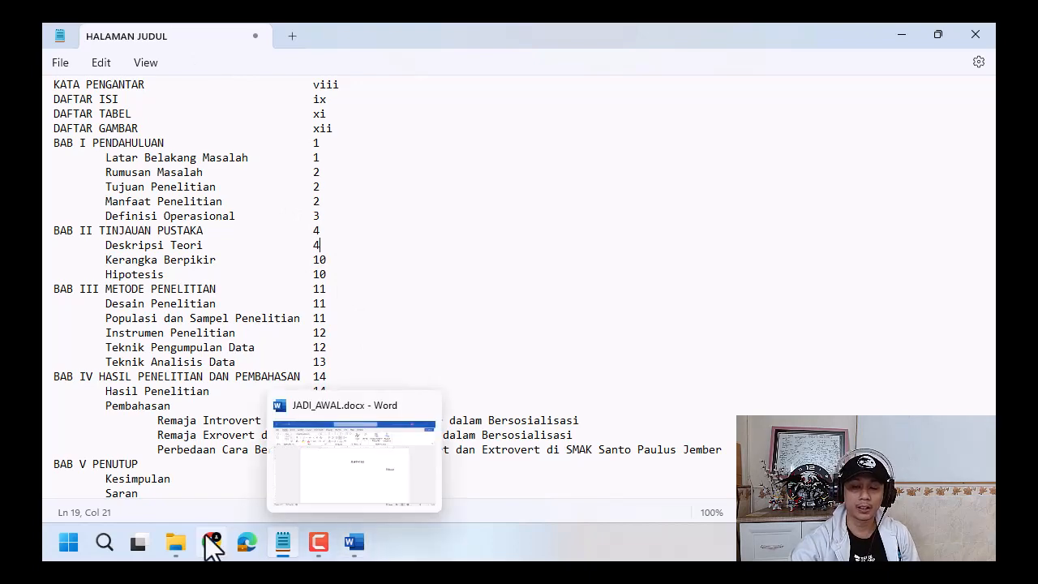
# Step: Look over the contoh folder and the Notepad table of contents, and switch to the DAFTAR ISI page in Word
pyautogui.click(176, 542)
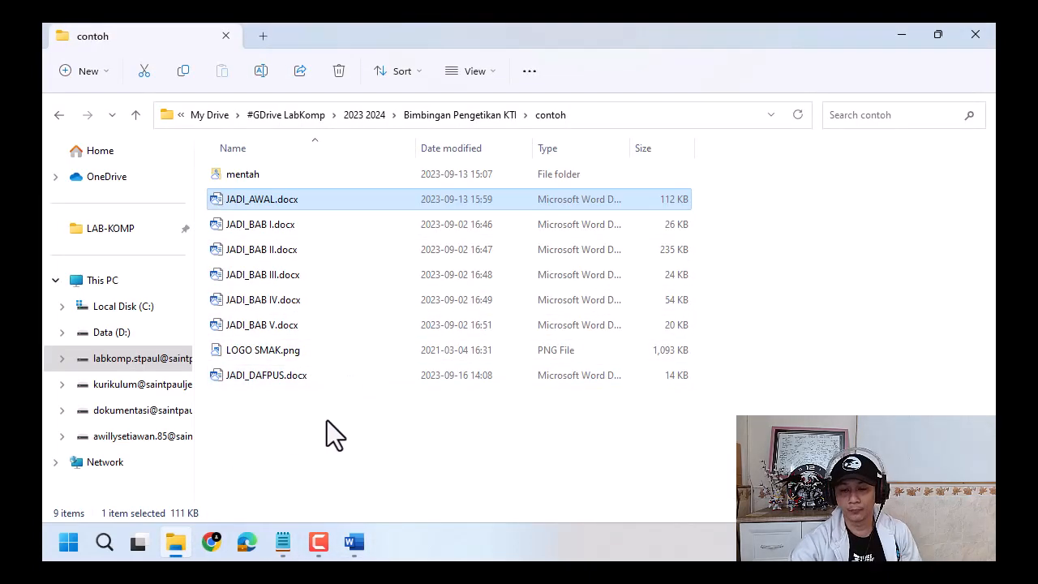
pyautogui.click(176, 542)
pyautogui.click(354, 190)
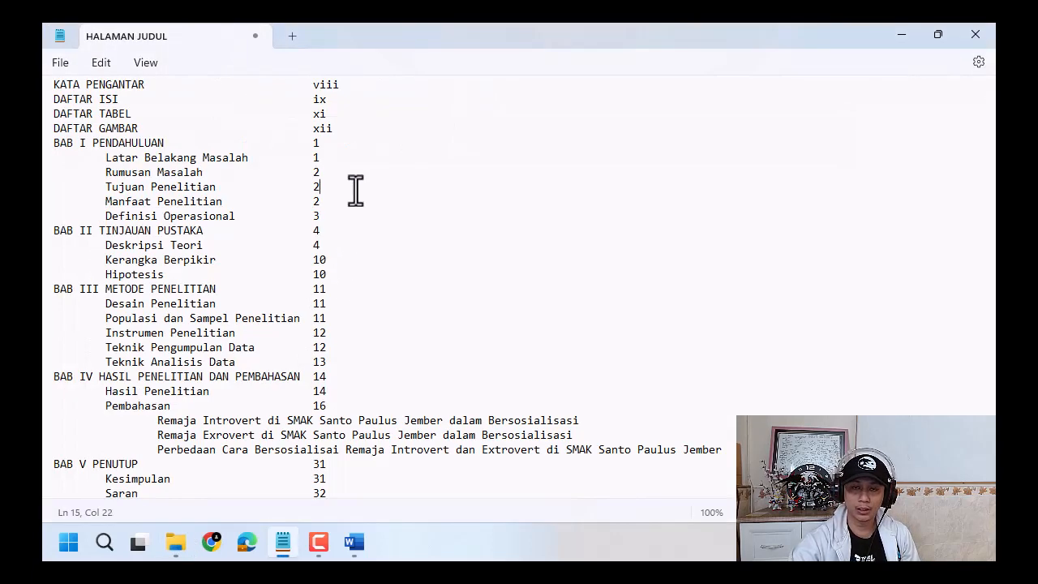
pyautogui.scroll(3, 355, 190)
pyautogui.click(355, 543)
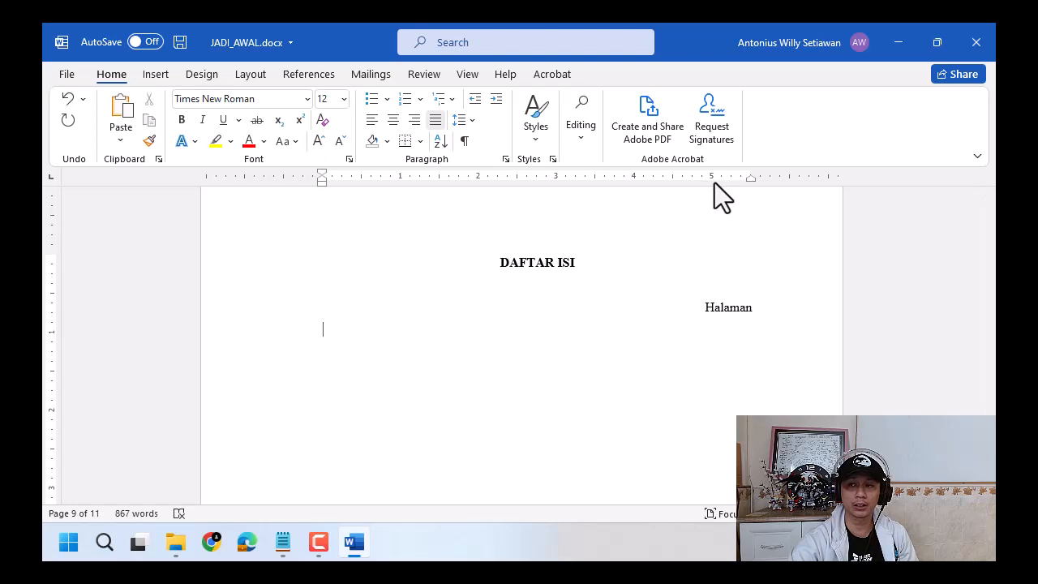
# Step: Switch to Notepad and replace the gap between HALAMAN JUDUL and its page number i with a row of dots
pyautogui.click(283, 542)
pyautogui.click(208, 96)
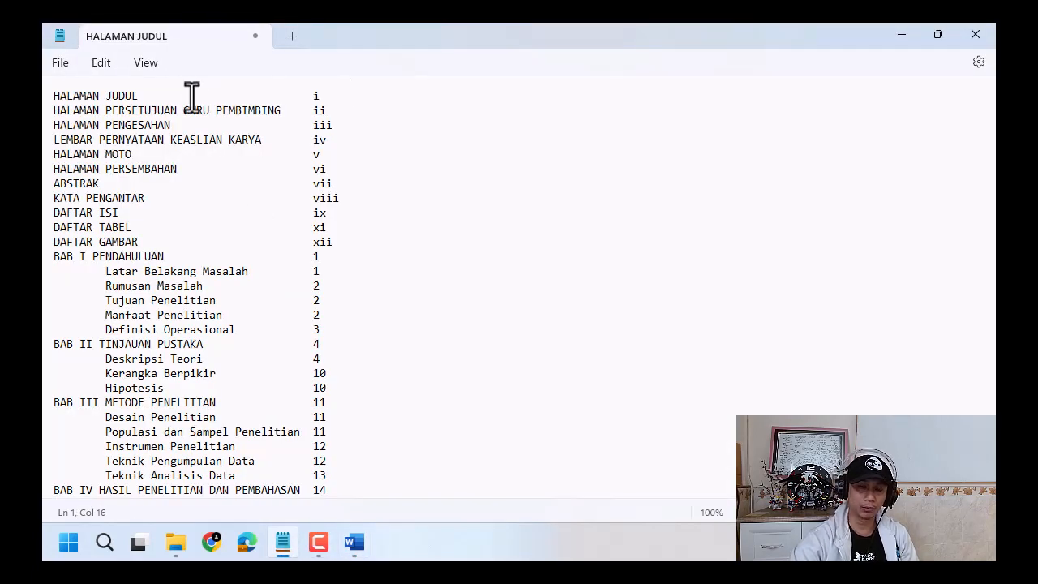
pyautogui.moveTo(139, 95); pyautogui.dragTo(304, 100)
pyautogui.write('.')
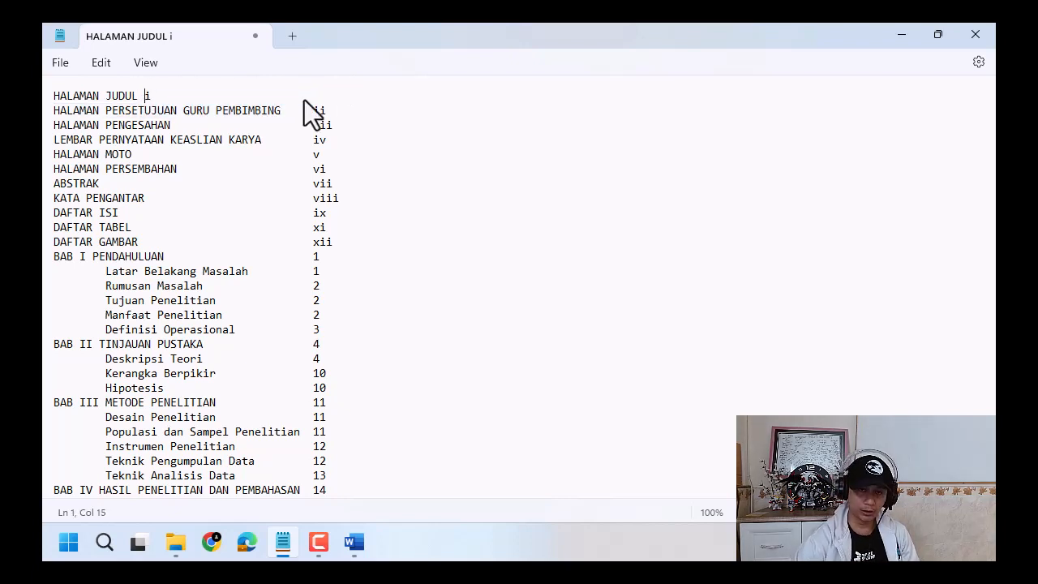
pyautogui.write('....................')
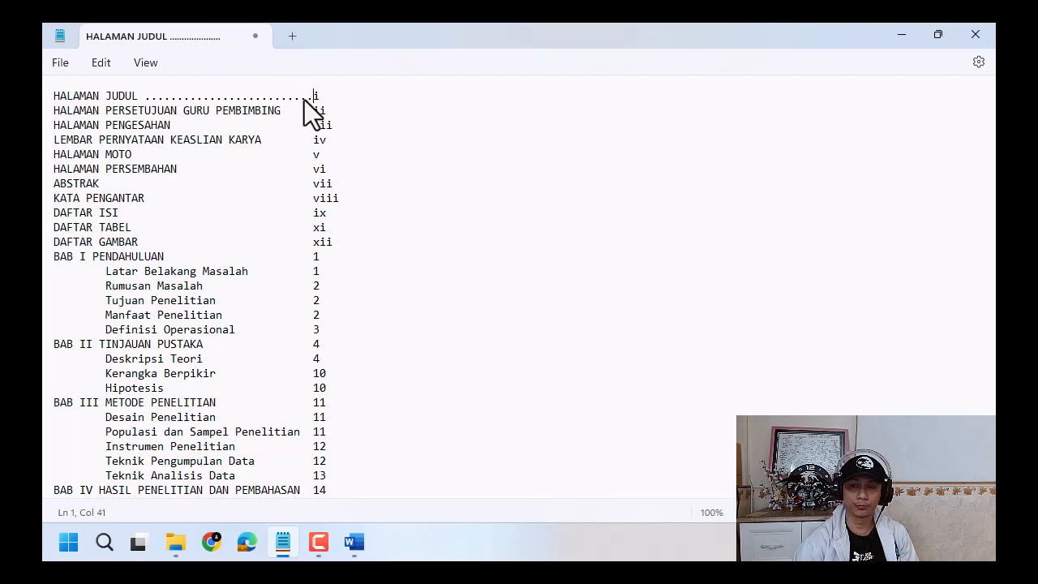
# Step: Try to line up the page number i with the other page numbers after the row of dots on the HALAMAN JUDUL line
pyautogui.write('....')
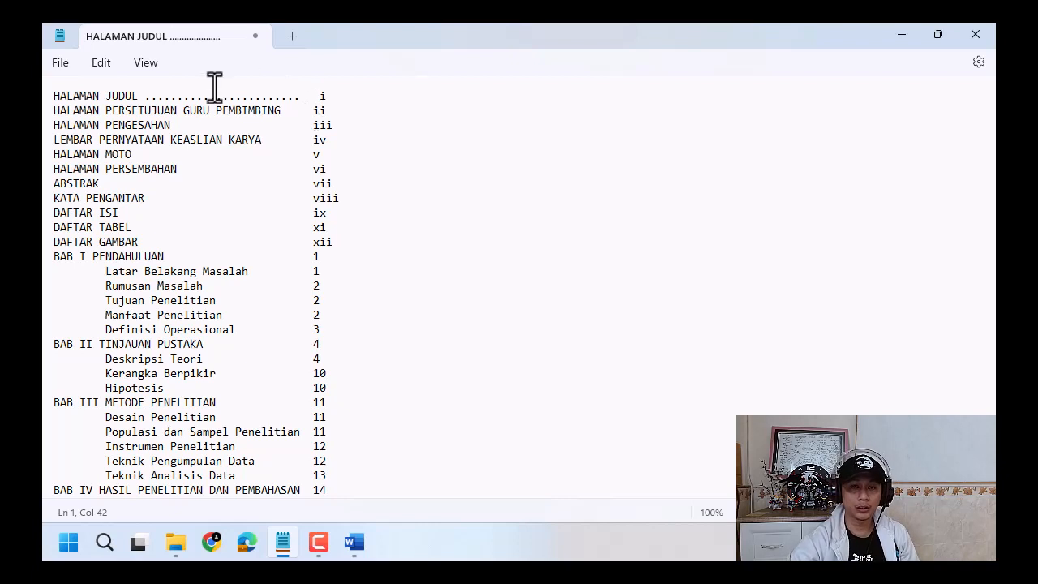
pyautogui.moveTo(144, 95); pyautogui.dragTo(297, 95)
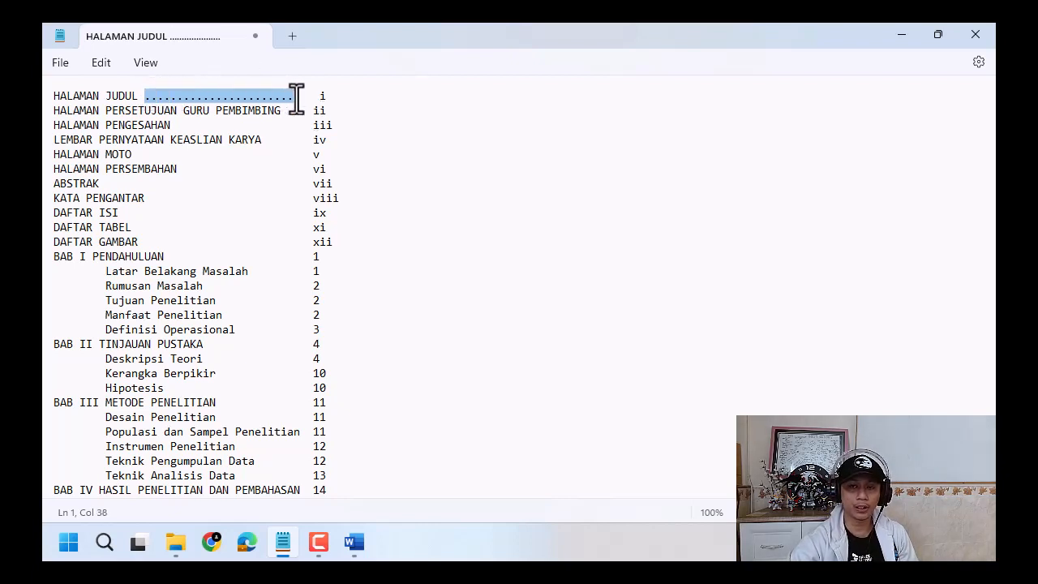
pyautogui.click(301, 96)
pyautogui.click(298, 99)
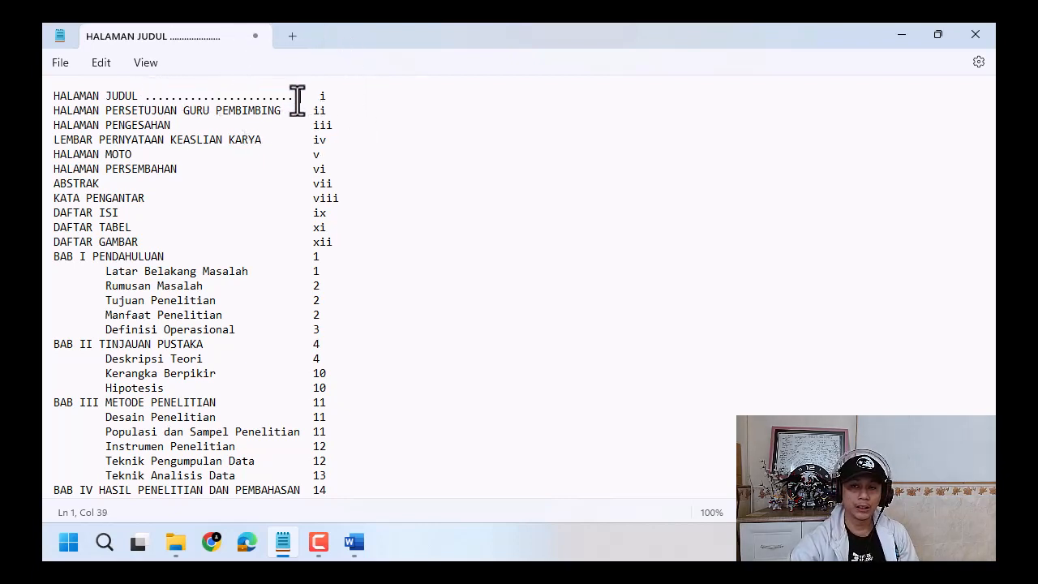
pyautogui.click(298, 99)
pyautogui.click(297, 99)
pyautogui.click(298, 99)
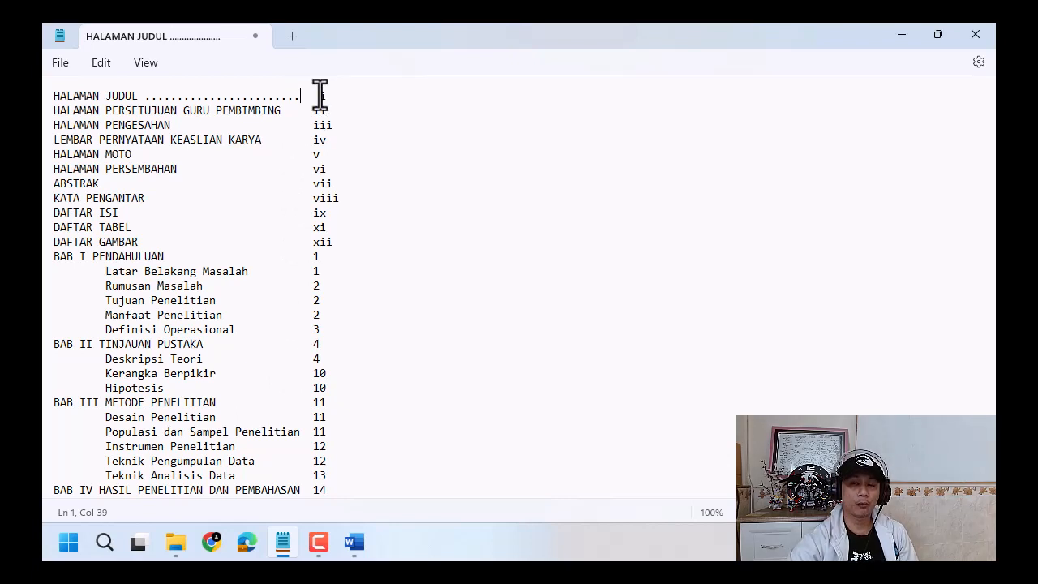
pyautogui.press('Tab')
pyautogui.write('i')
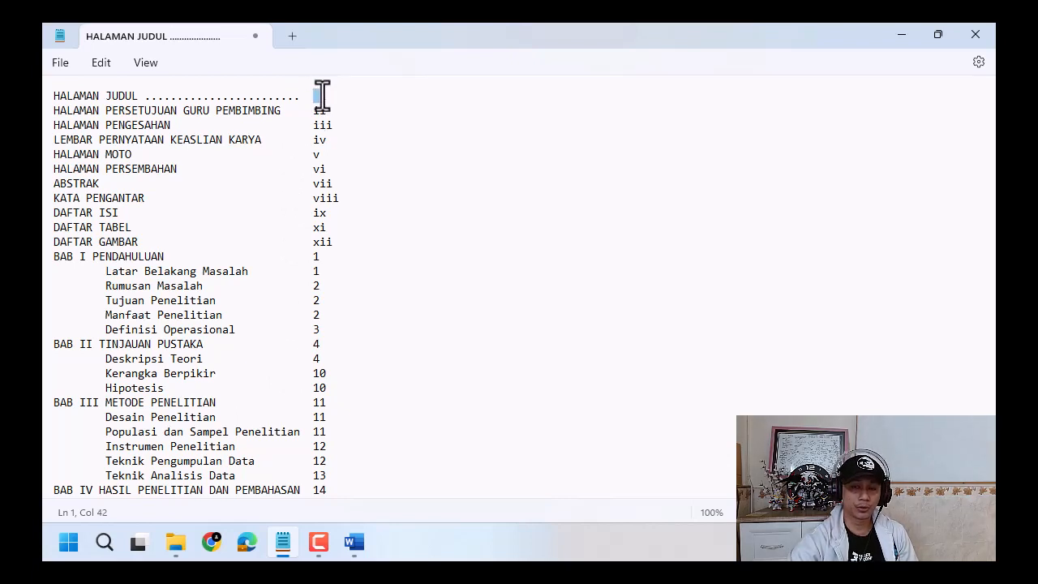
pyautogui.moveTo(326, 96); pyautogui.dragTo(327, 96)
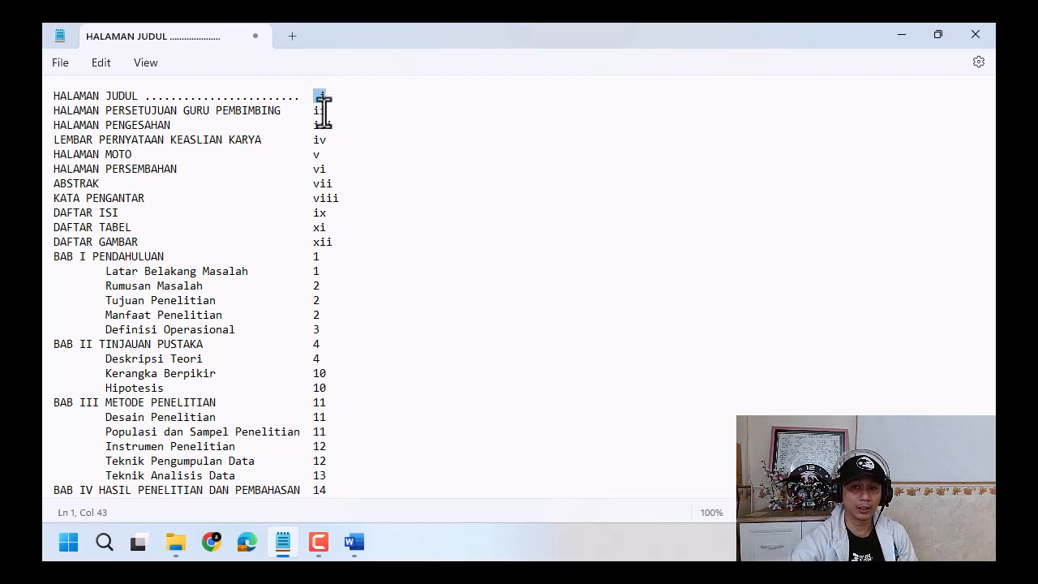
pyautogui.moveTo(313, 256); pyautogui.dragTo(318, 258)
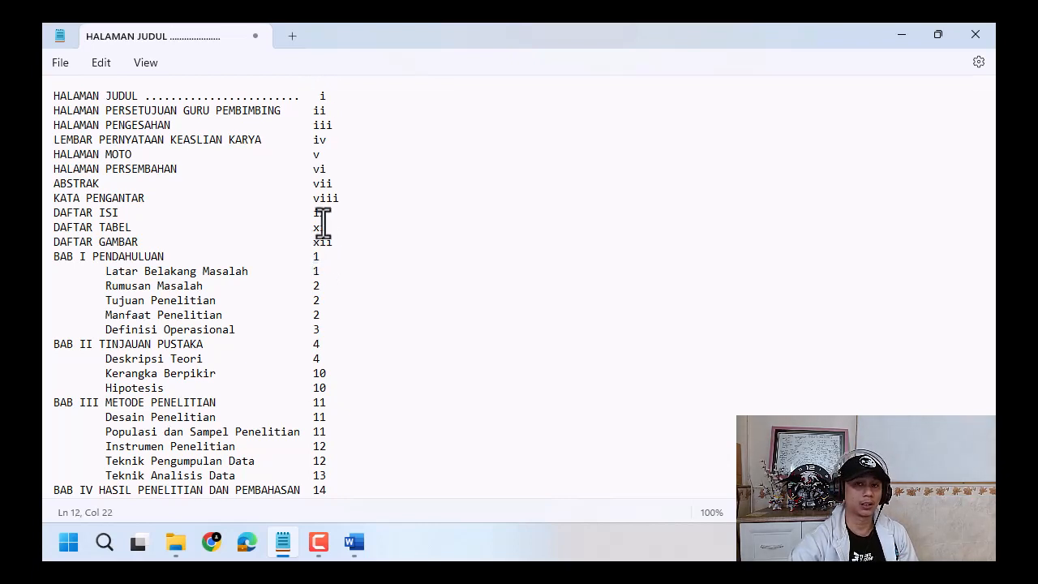
pyautogui.click(322, 96)
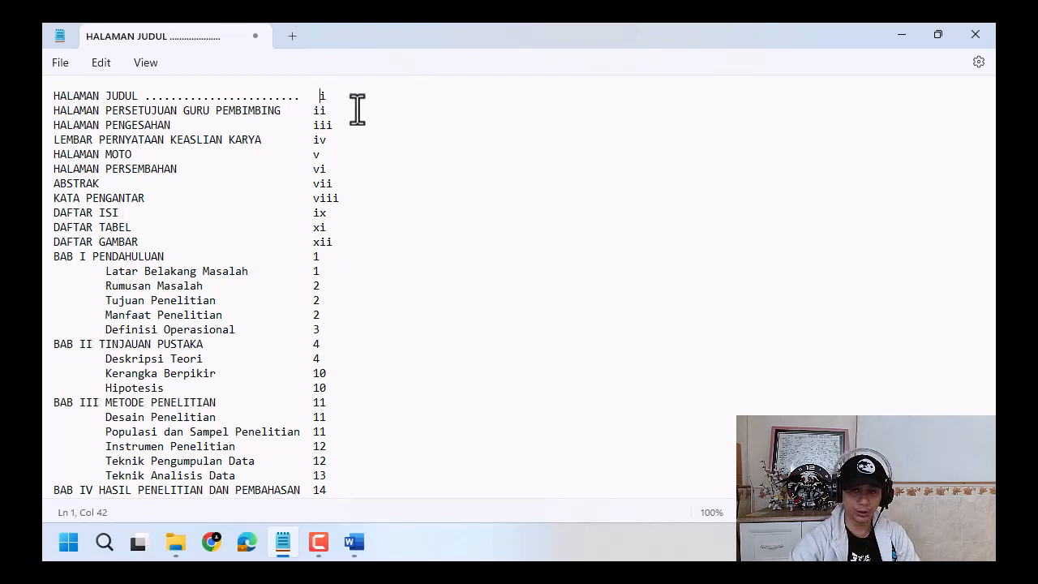
# Step: Replace the row of dots after HALAMAN JUDUL with tab spacing before its page number i
pyautogui.moveTo(144, 96); pyautogui.dragTo(317, 97)
pyautogui.press('BackSpace')
pyautogui.press('BackSpace')
pyautogui.press('Tab')
pyautogui.press('Tab')
pyautogui.press('Tab')
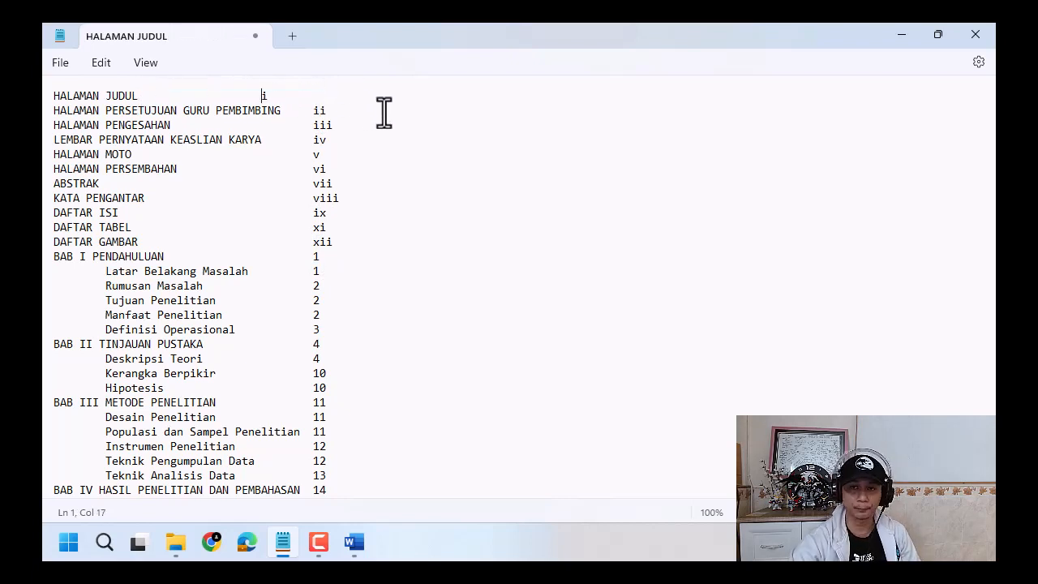
pyautogui.press('Tab')
# Step: Switch to the DAFTAR ISI page in Word and set the ruler's tab type to Right Tab
pyautogui.click(902, 35)
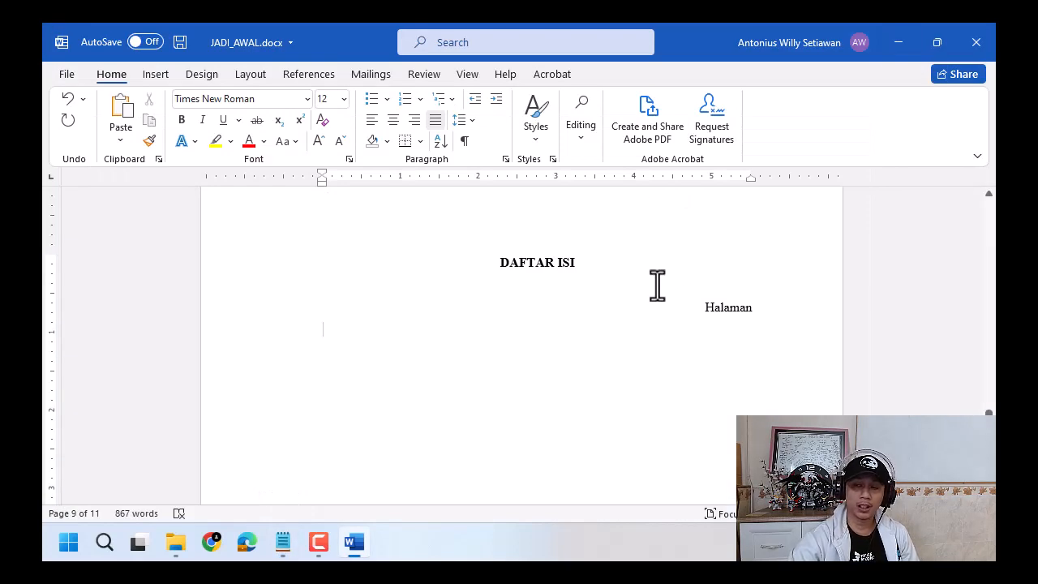
pyautogui.click(57, 179)
pyautogui.click(56, 179)
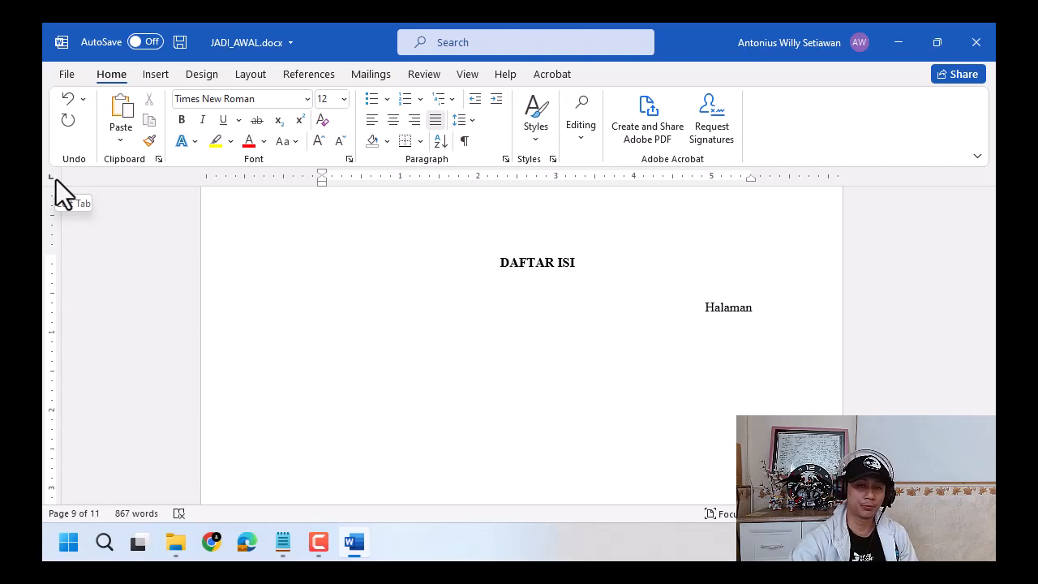
pyautogui.click(56, 179)
pyautogui.click(56, 180)
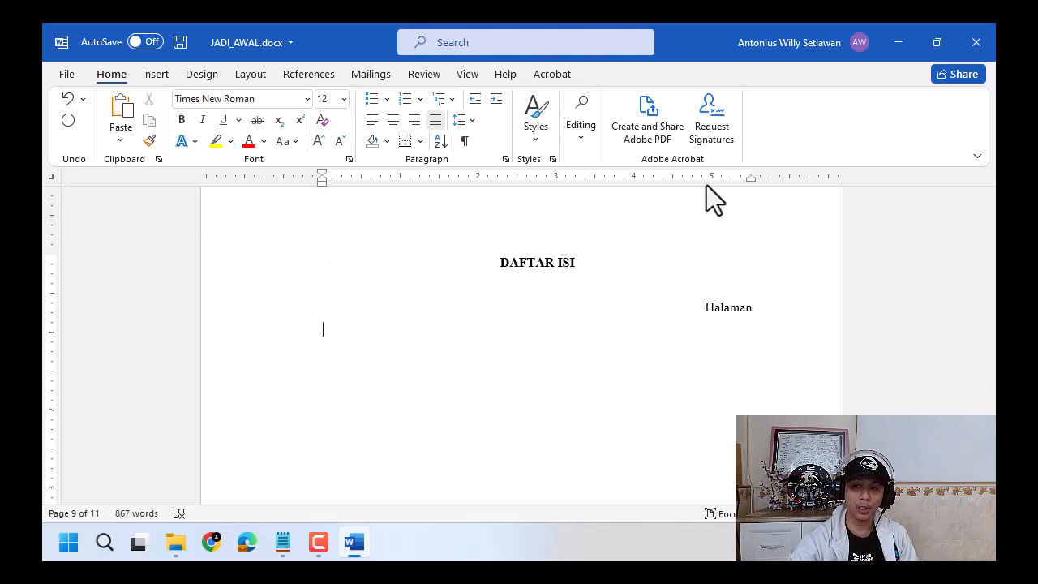
# Step: Place right tab stops for the empty line under Halaman at about 5 inches and at the 5.5-inch right margin
pyautogui.press('ctrl')
pyautogui.press('ctrl')
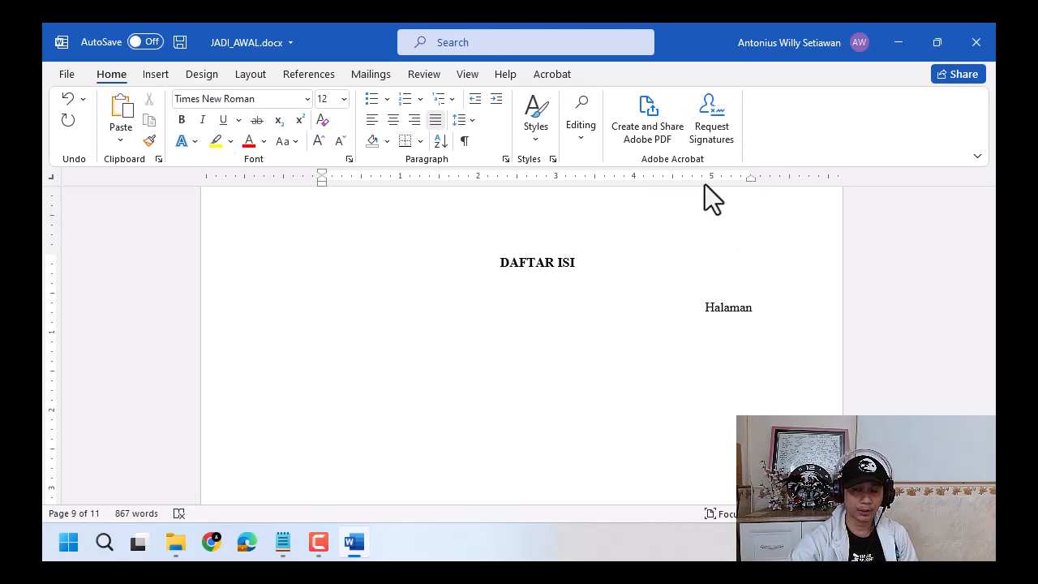
pyautogui.press('ctrl')
pyautogui.press('ctrl')
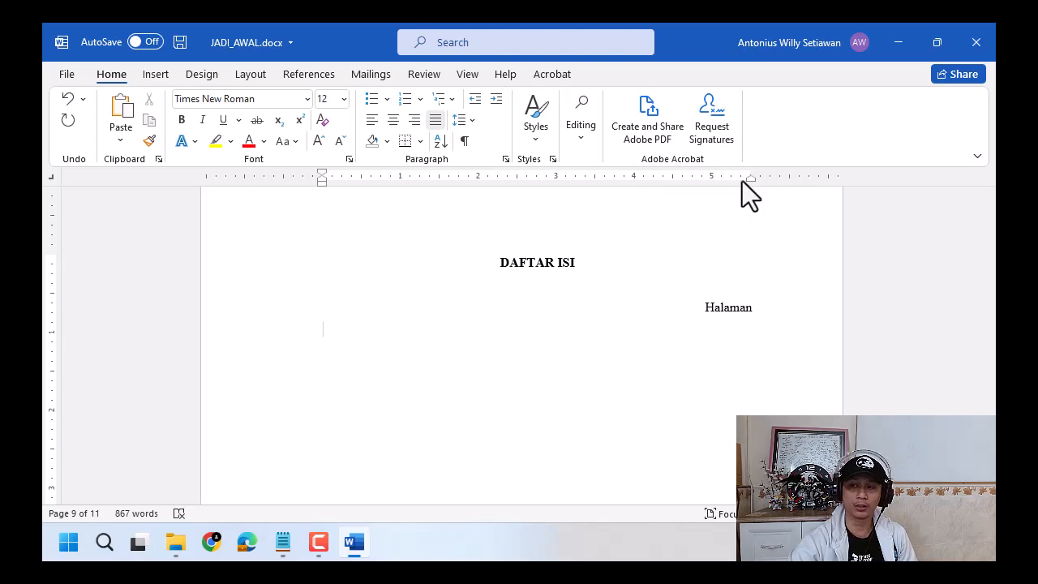
pyautogui.press('ctrl')
pyautogui.press('ctrl')
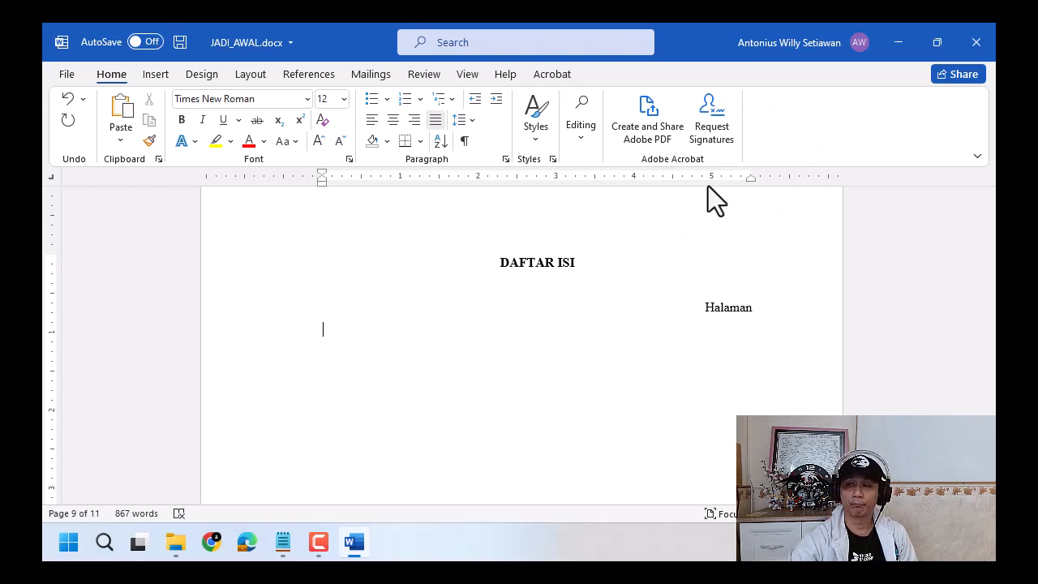
pyautogui.moveTo(697, 182); pyautogui.dragTo(714, 183)
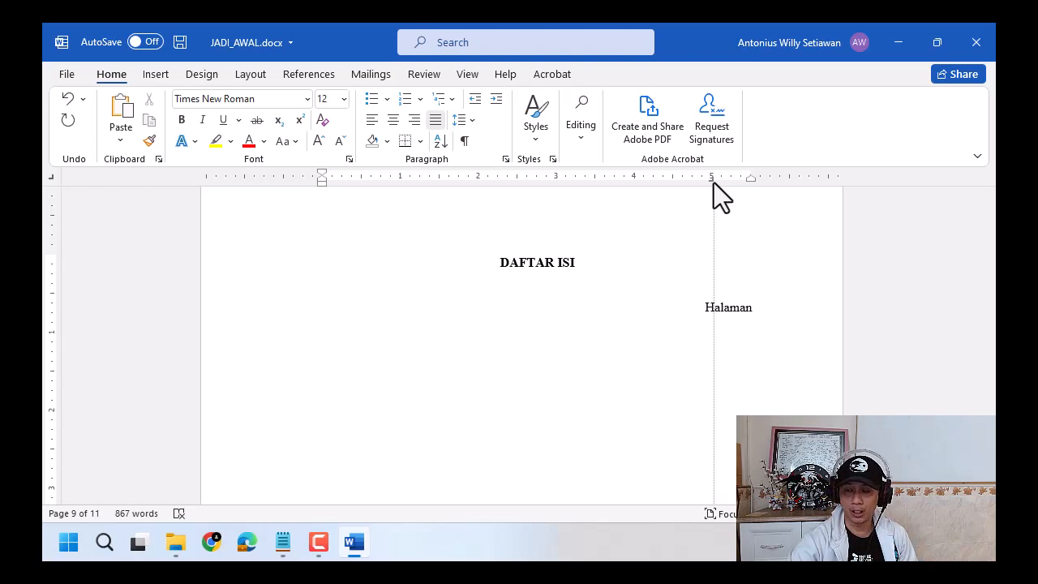
pyautogui.moveTo(714, 183); pyautogui.dragTo(750, 182)
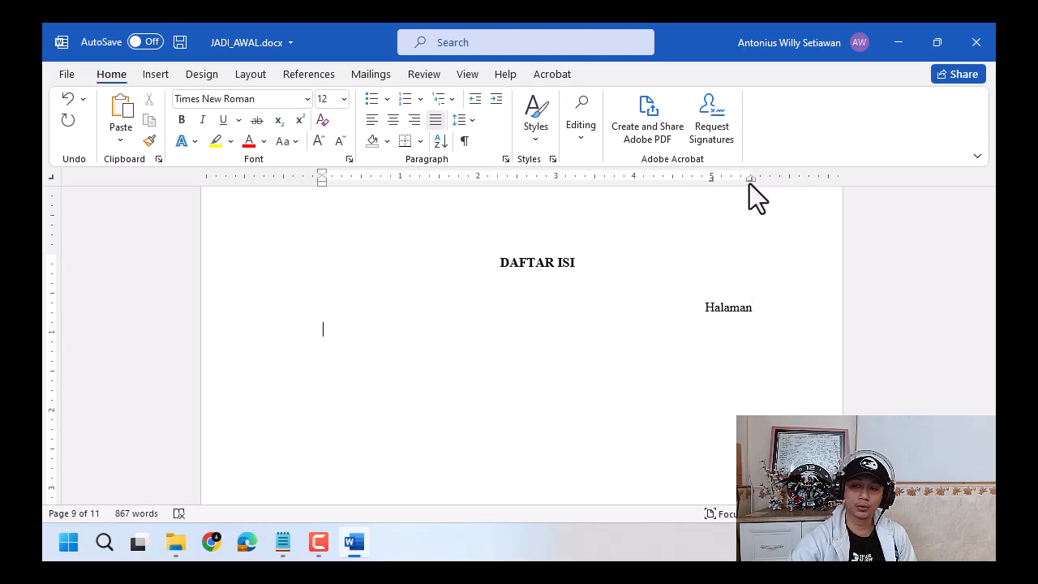
pyautogui.press('ctrl')
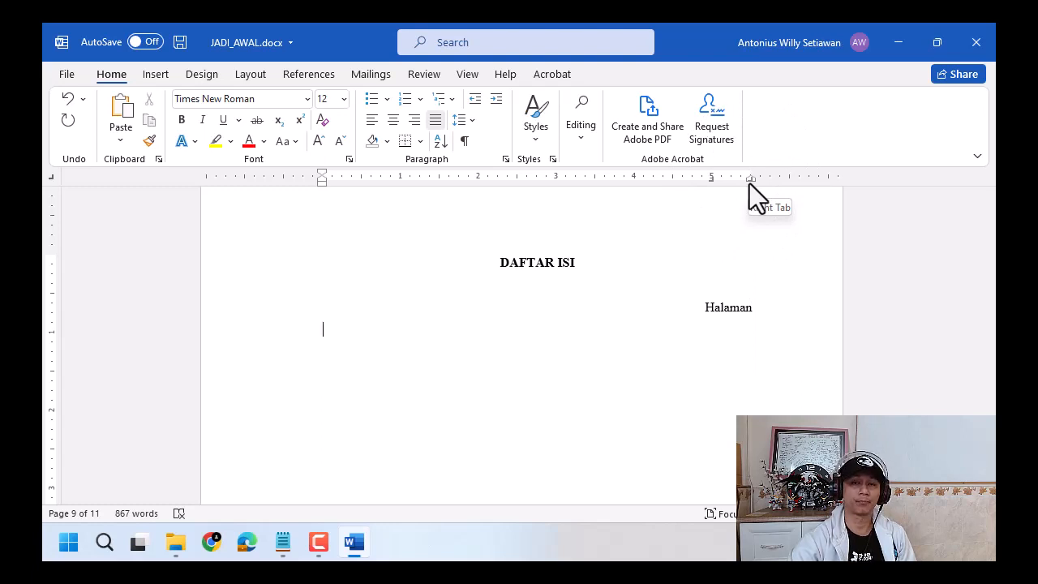
pyautogui.press('ctrl')
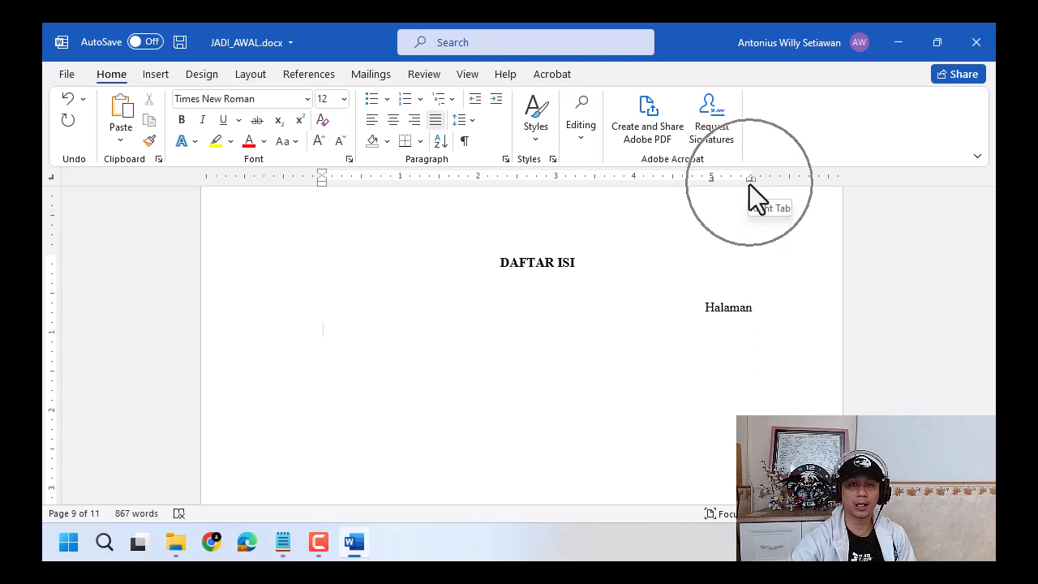
# Step: Shift the inner right tab stop slightly to 5.06 inches on the ruler
pyautogui.moveTo(712, 184); pyautogui.dragTo(715, 181)
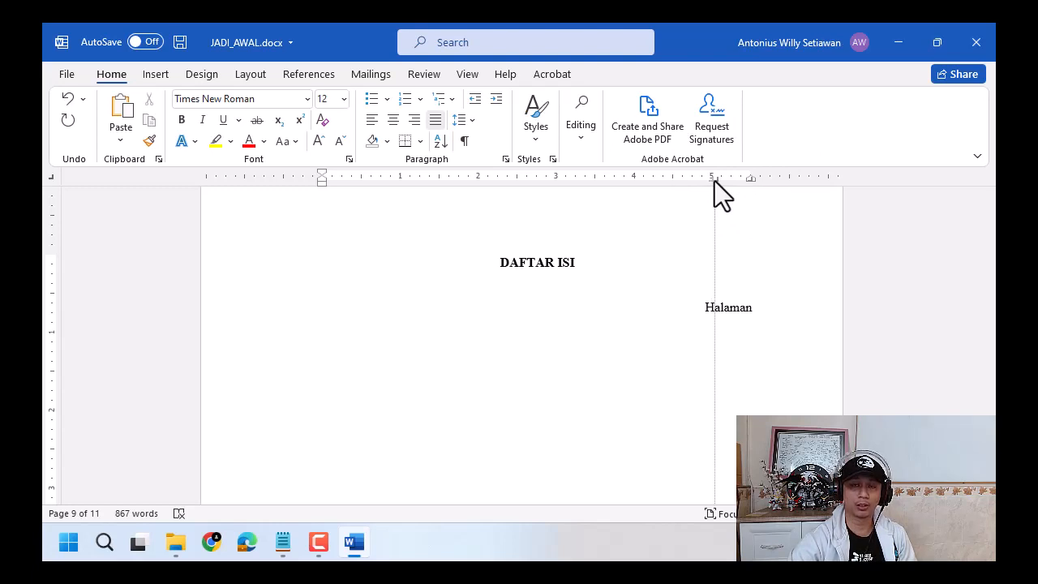
pyautogui.moveTo(715, 181); pyautogui.dragTo(715, 181)
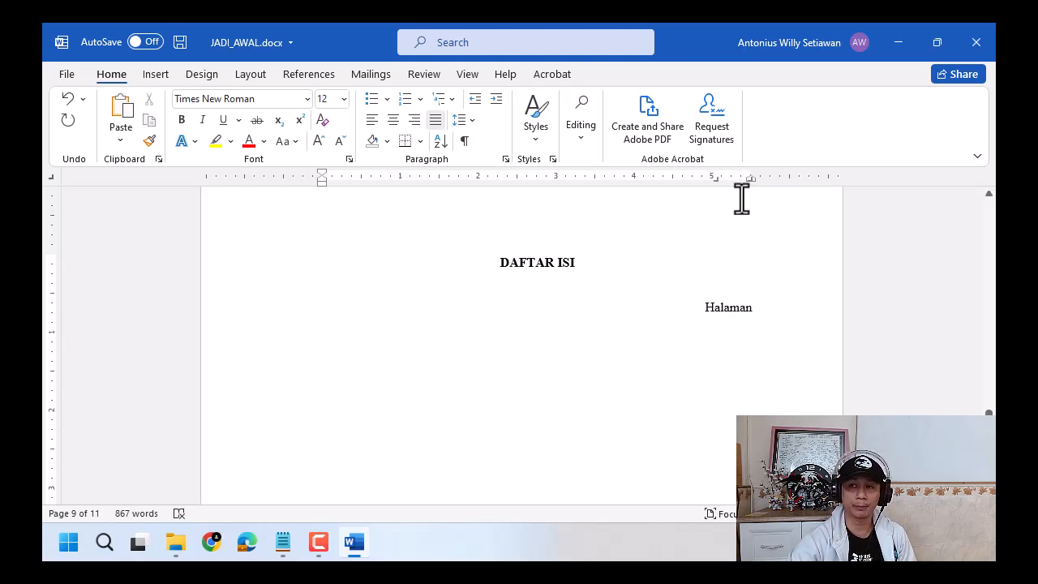
pyautogui.click(718, 182)
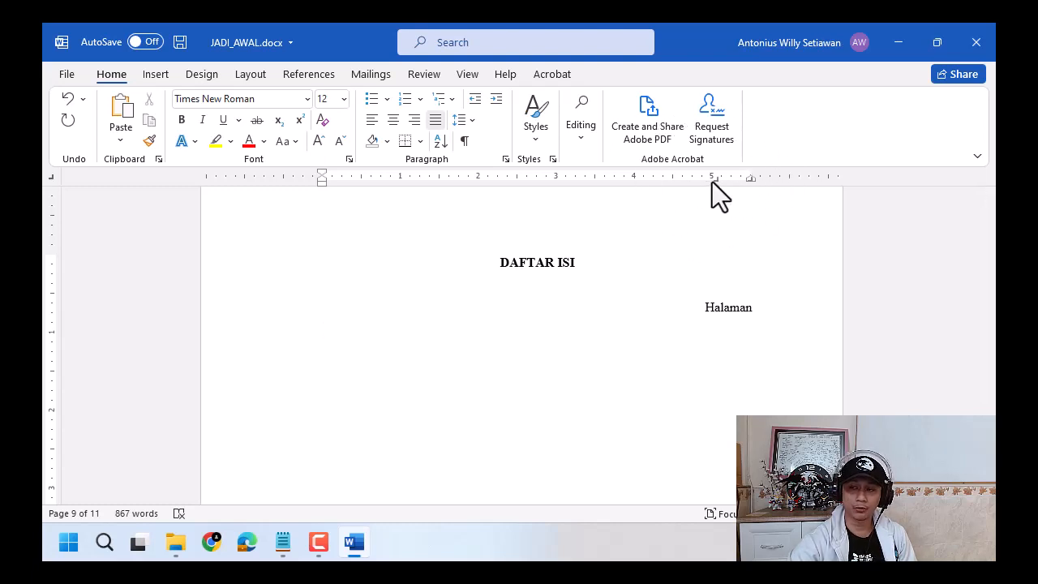
pyautogui.moveTo(712, 182); pyautogui.dragTo(752, 183)
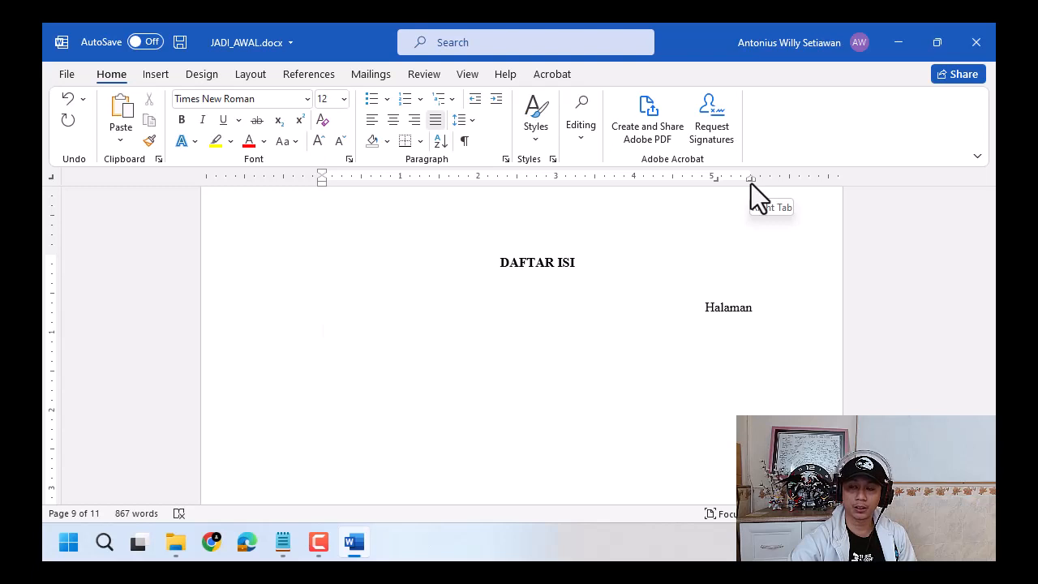
# Step: Look at the Tabs settings for the two right tab stops and close them without changes
pyautogui.doubleClick(752, 178)
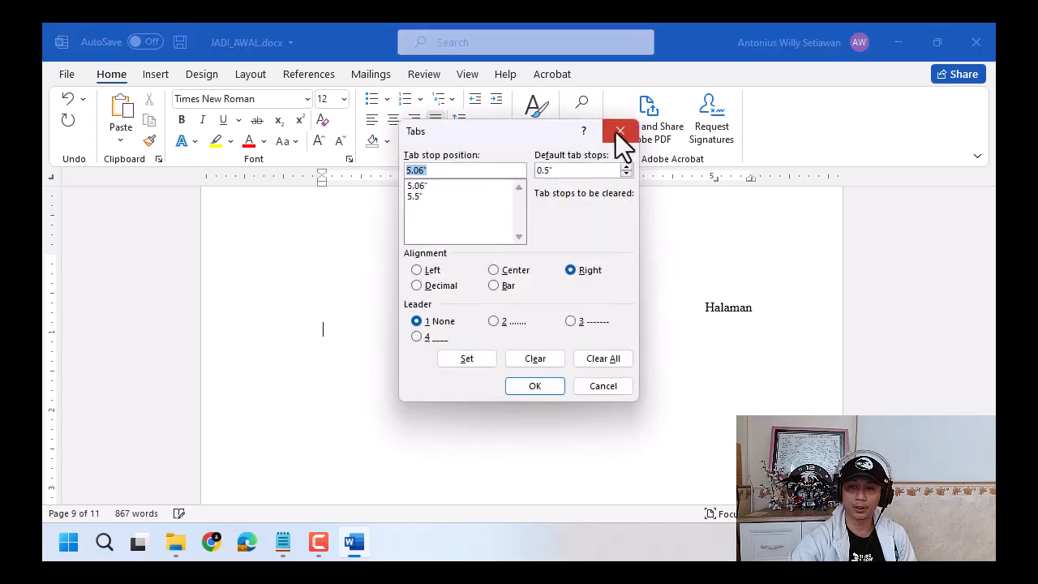
pyautogui.click(632, 140)
pyautogui.click(718, 184)
pyautogui.click(718, 185)
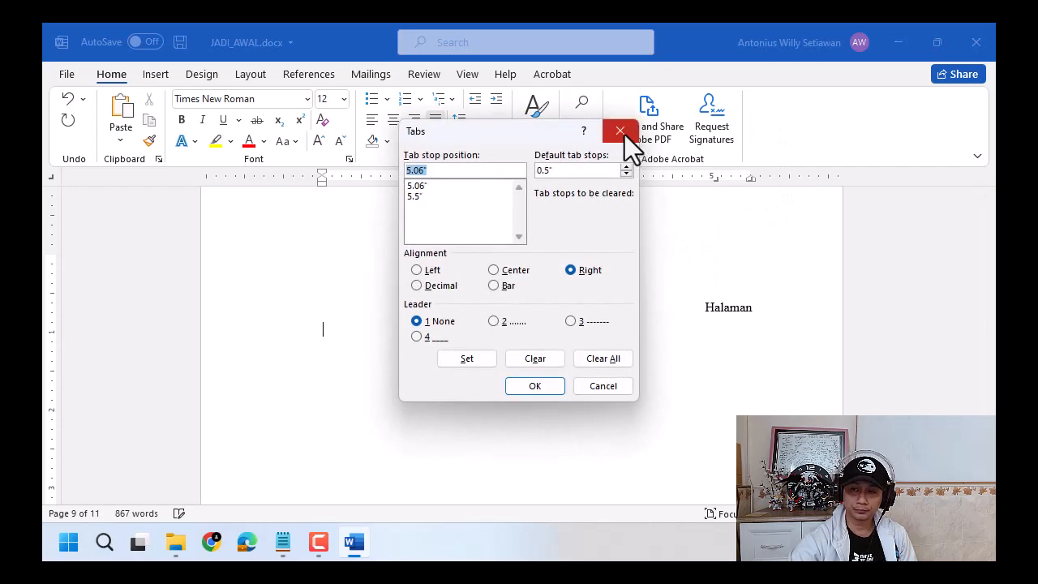
pyautogui.click(621, 132)
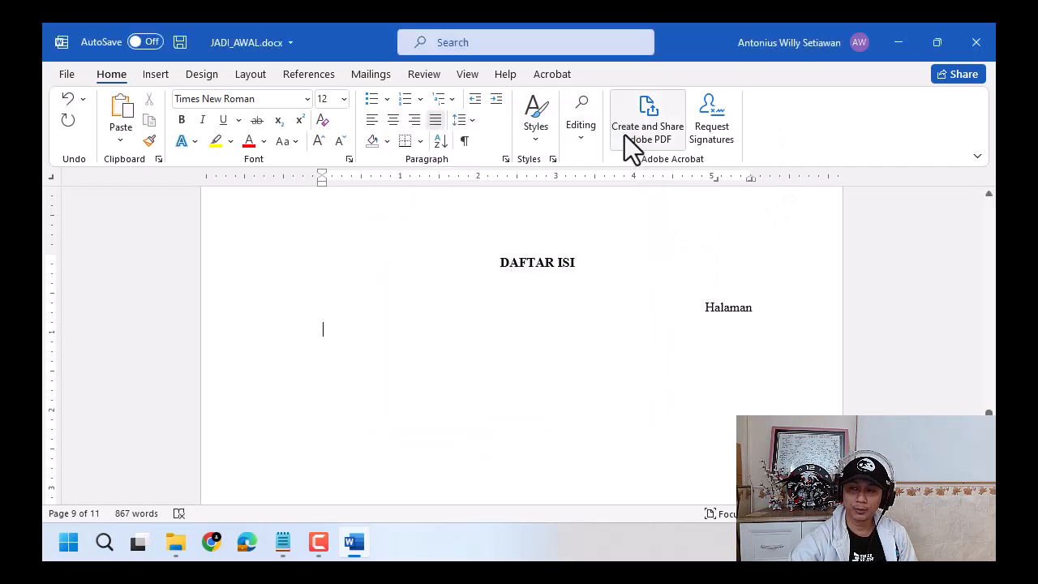
pyautogui.doubleClick(718, 181)
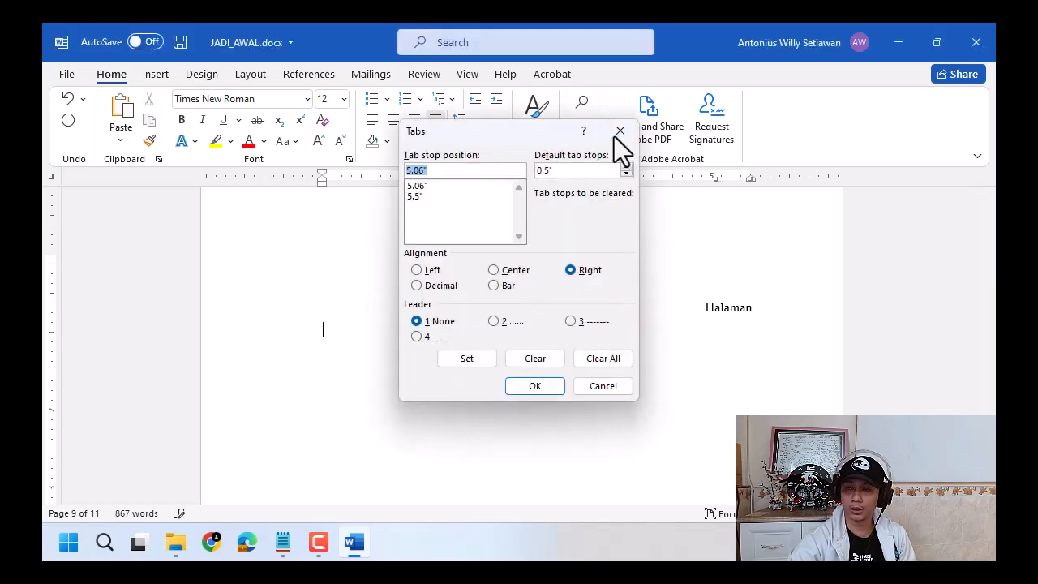
pyautogui.click(620, 134)
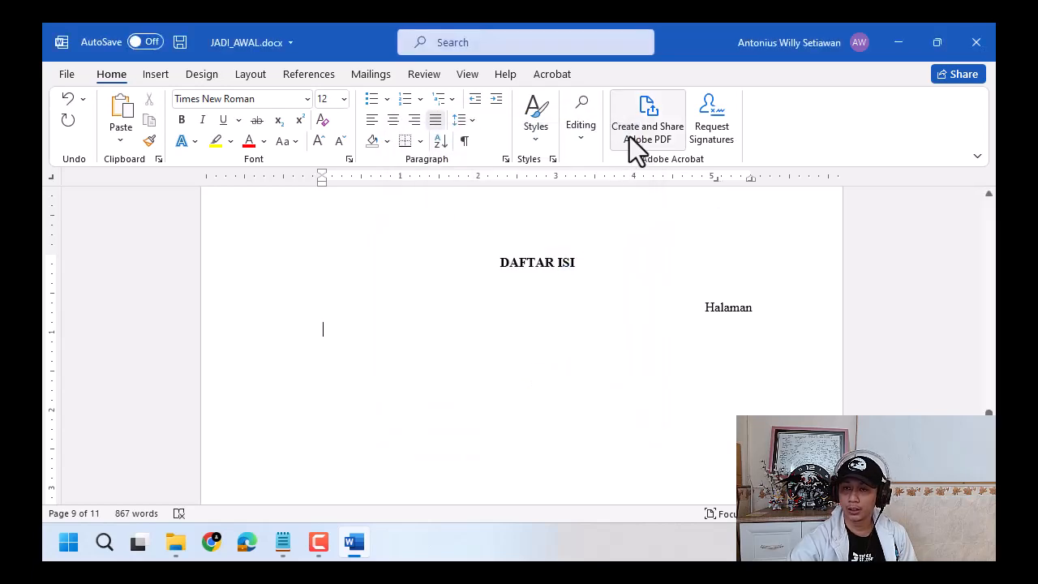
# Step: Check the Tabs settings through the paragraph formatting and again from the ruler's tab stop, closing them without changes
pyautogui.click(506, 160)
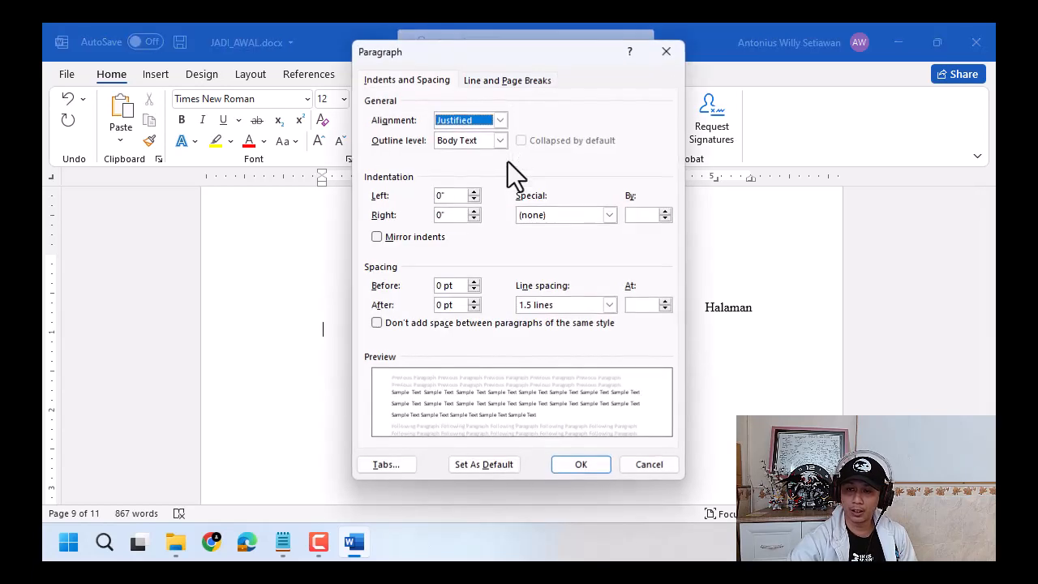
pyautogui.click(387, 467)
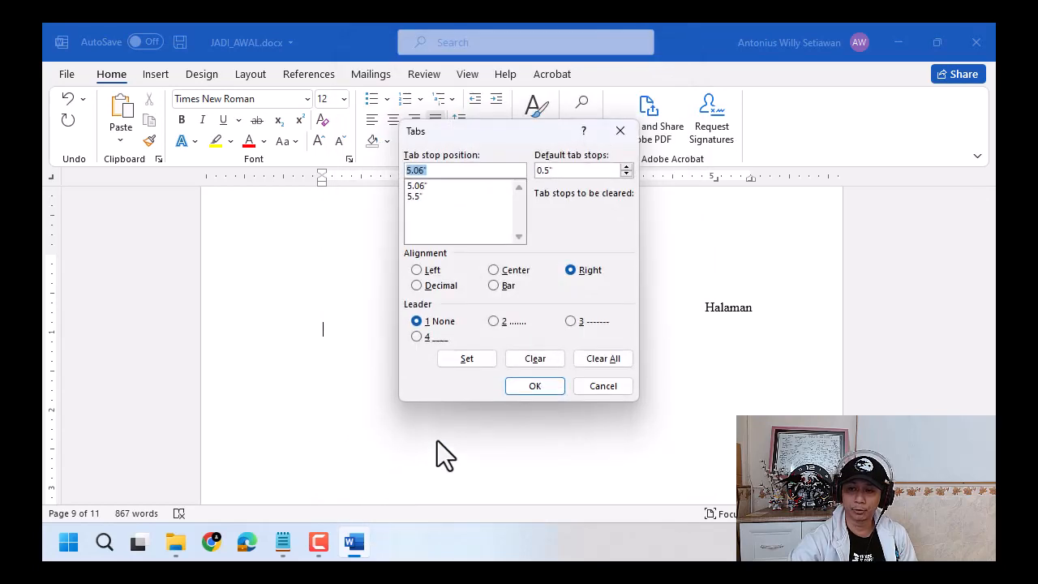
pyautogui.click(616, 385)
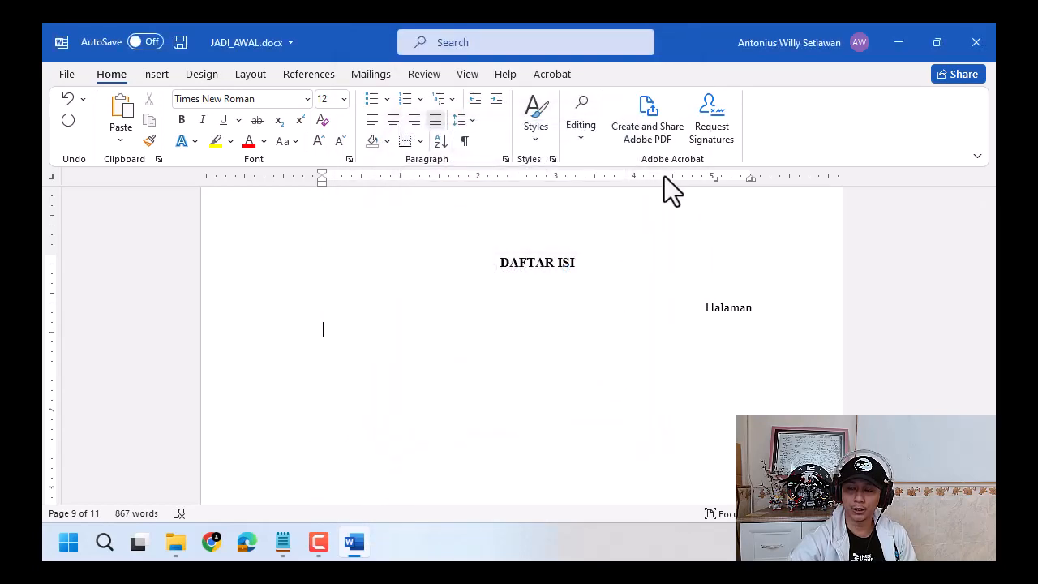
pyautogui.doubleClick(717, 180)
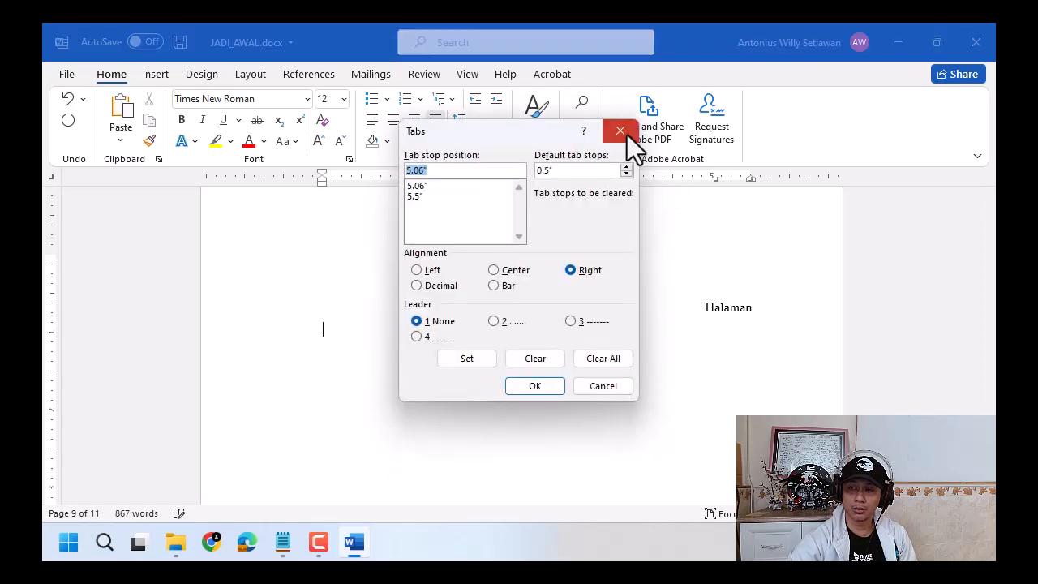
pyautogui.click(625, 132)
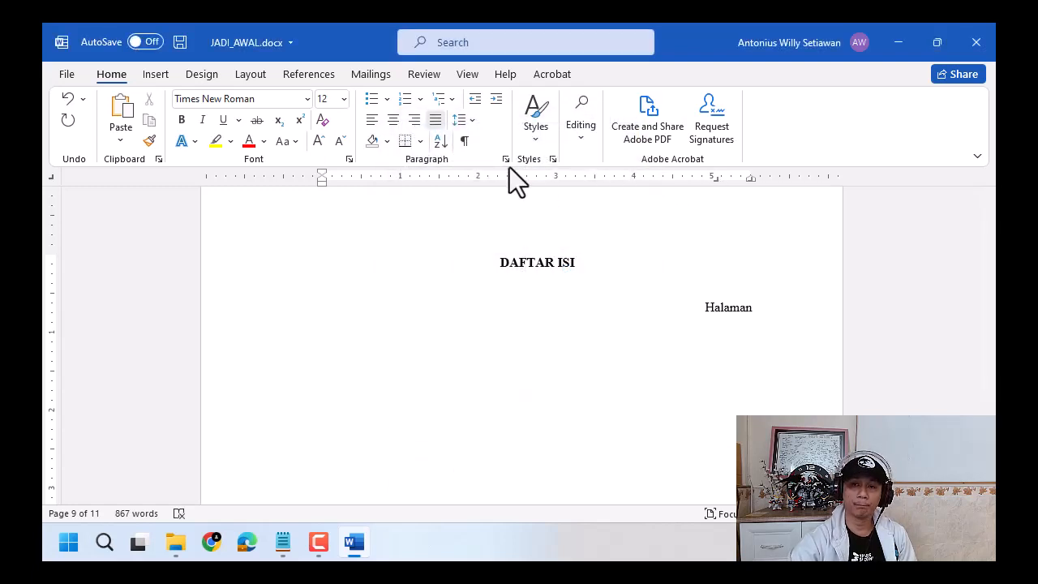
# Step: Open the Tabs settings for the empty line under Halaman through its paragraph formatting
pyautogui.click(113, 78)
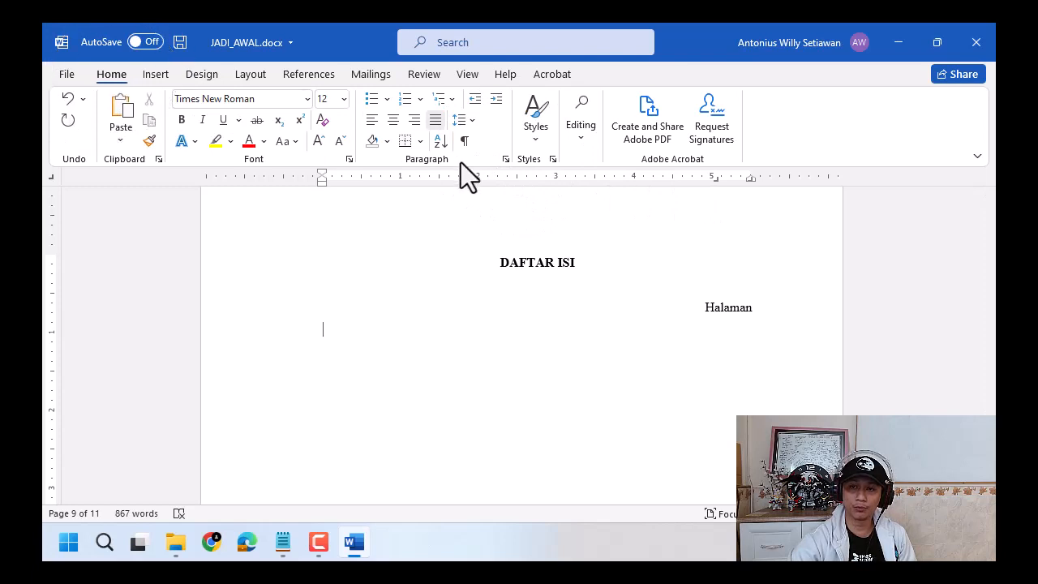
pyautogui.click(438, 160)
pyautogui.click(505, 160)
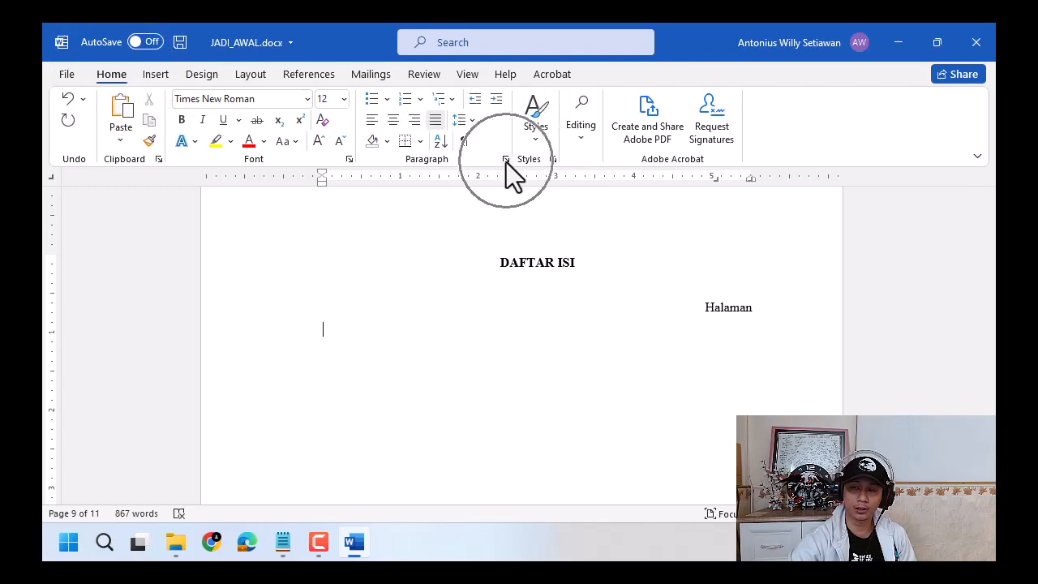
pyautogui.click(506, 161)
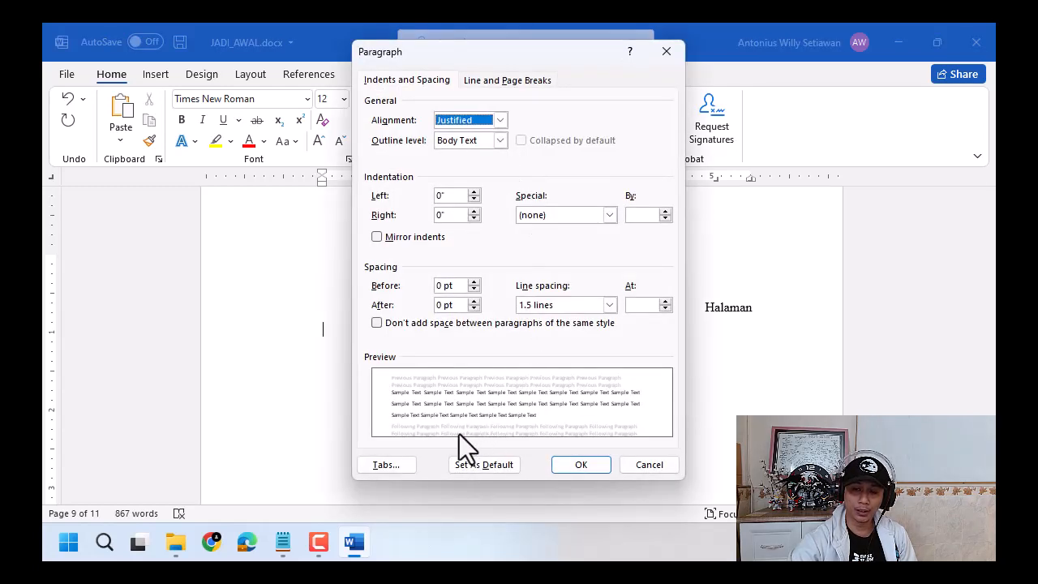
pyautogui.click(397, 466)
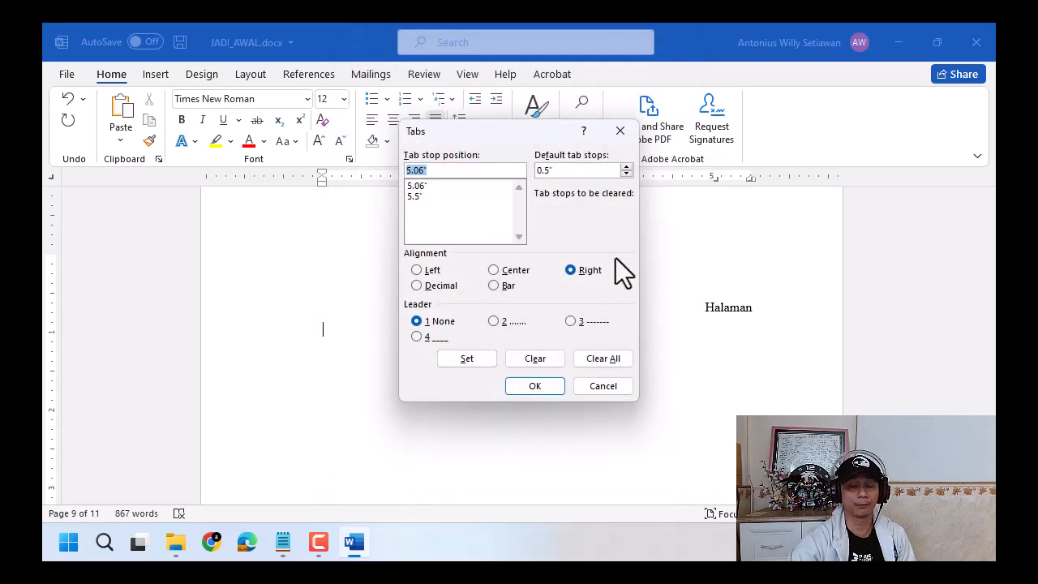
pyautogui.moveTo(518, 135); pyautogui.dragTo(533, 163)
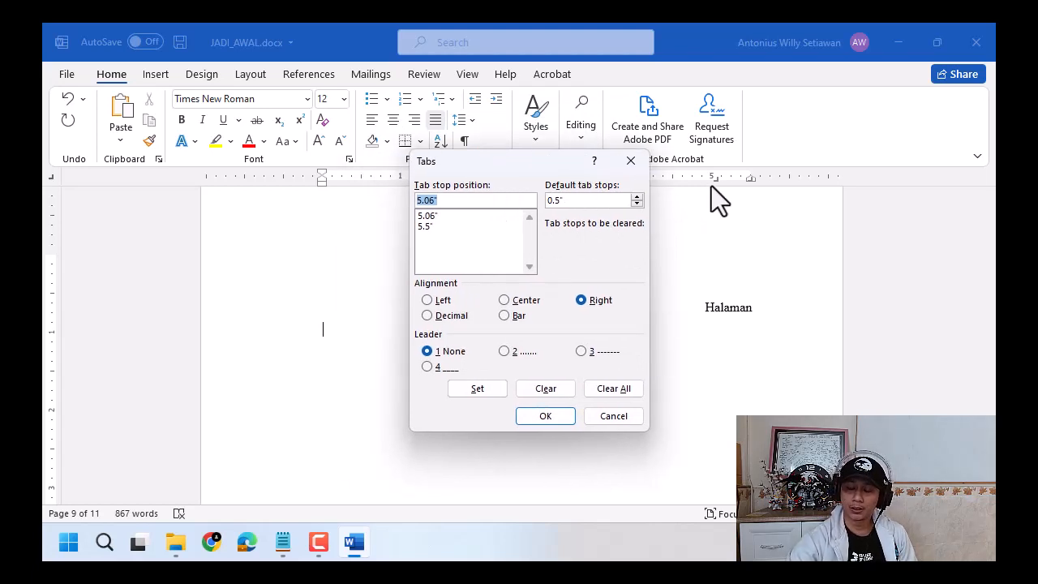
# Step: Compare the settings of the 5.06-inch and 5.5-inch tab stops and close them without changes
pyautogui.click(447, 223)
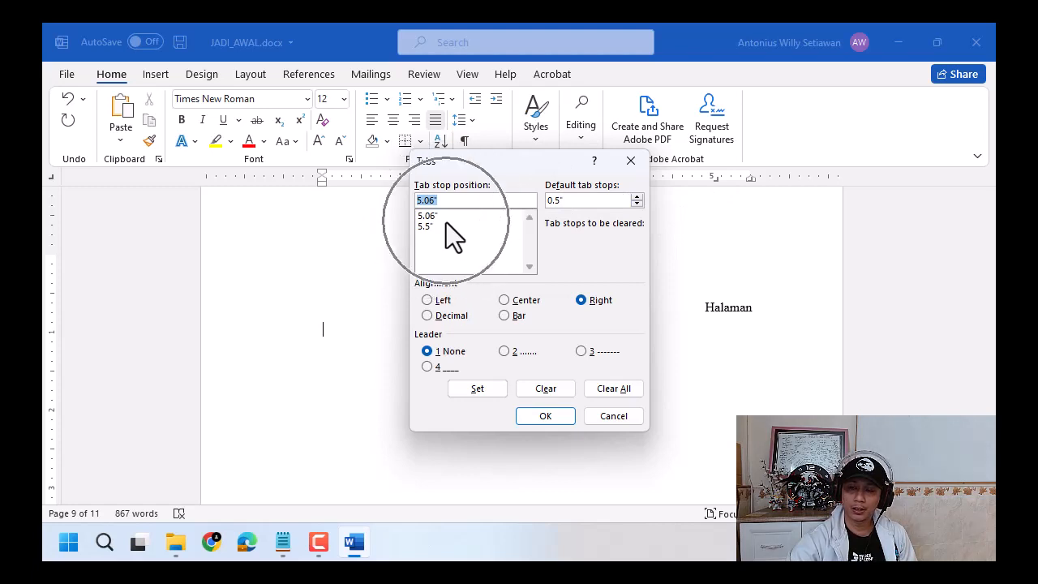
pyautogui.click(446, 222)
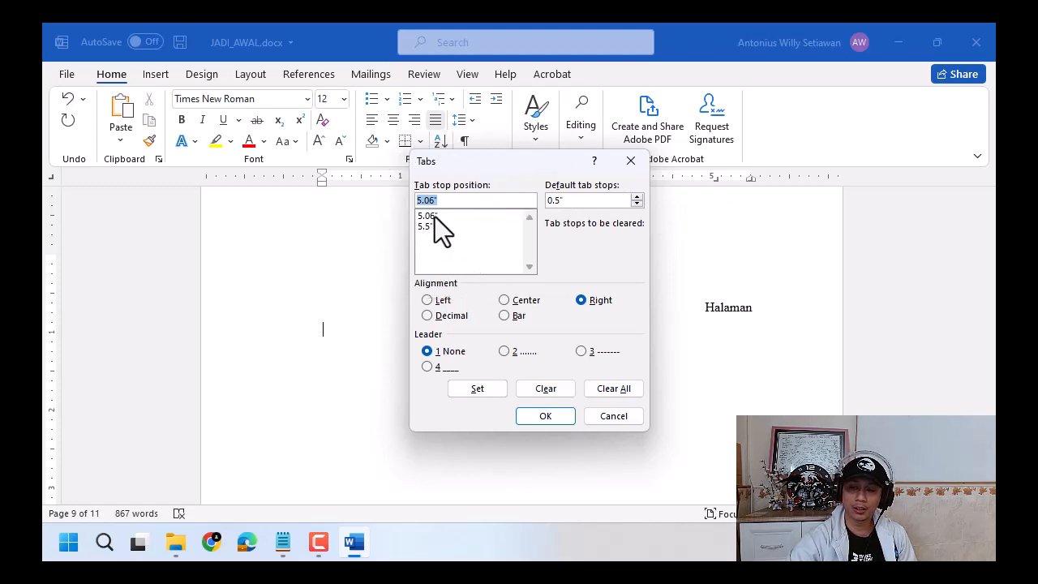
pyautogui.click(435, 216)
pyautogui.click(433, 226)
pyautogui.click(434, 217)
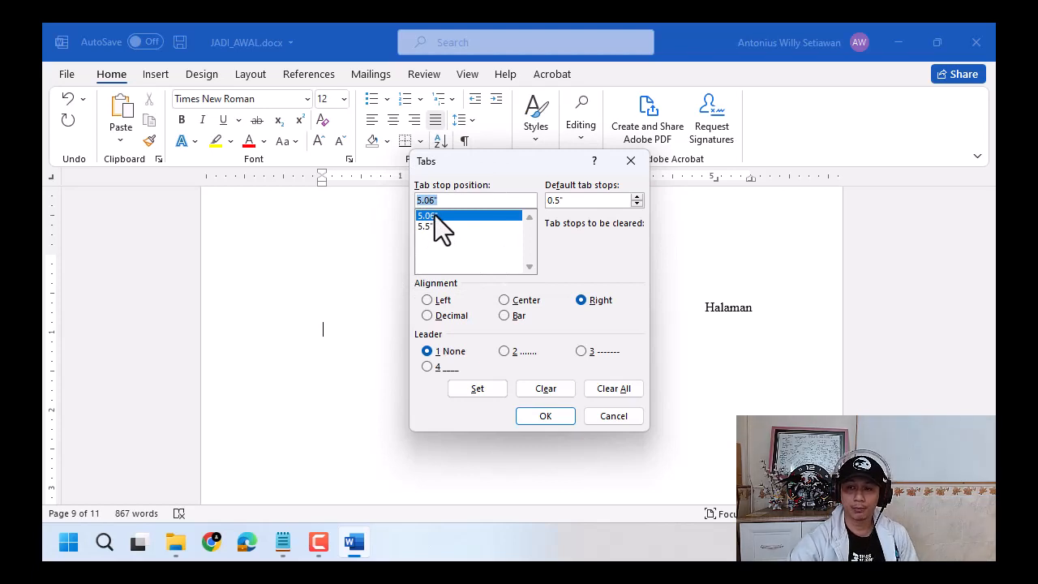
pyautogui.click(434, 226)
pyautogui.click(434, 216)
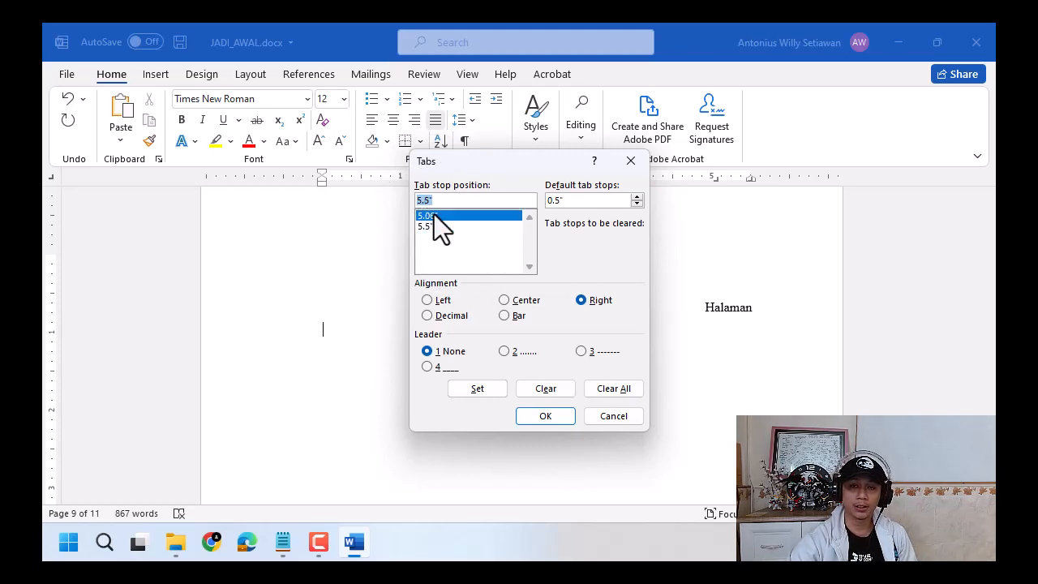
pyautogui.click(434, 227)
pyautogui.click(432, 216)
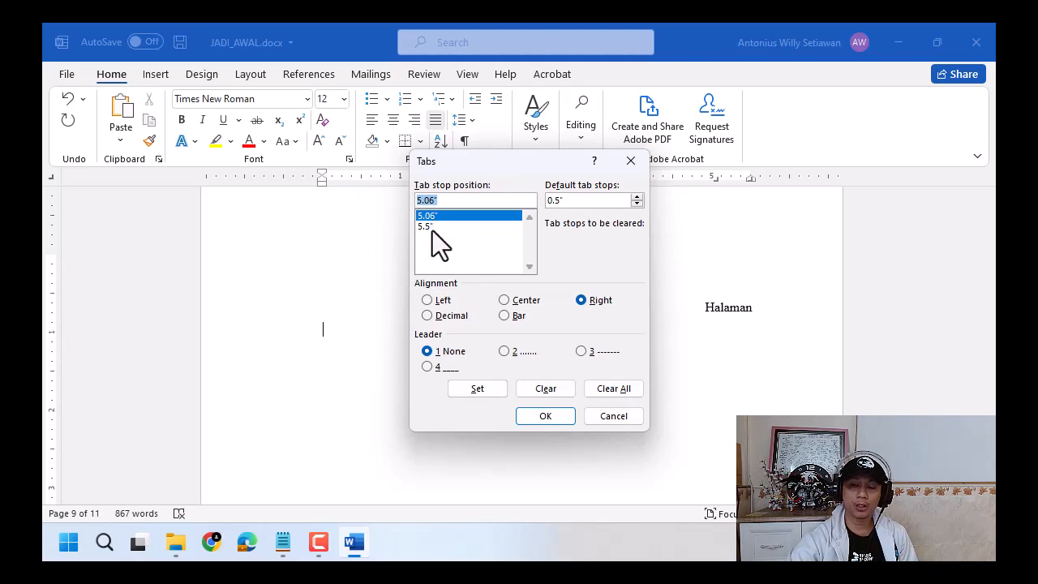
pyautogui.click(432, 229)
pyautogui.moveTo(474, 163); pyautogui.dragTo(476, 223)
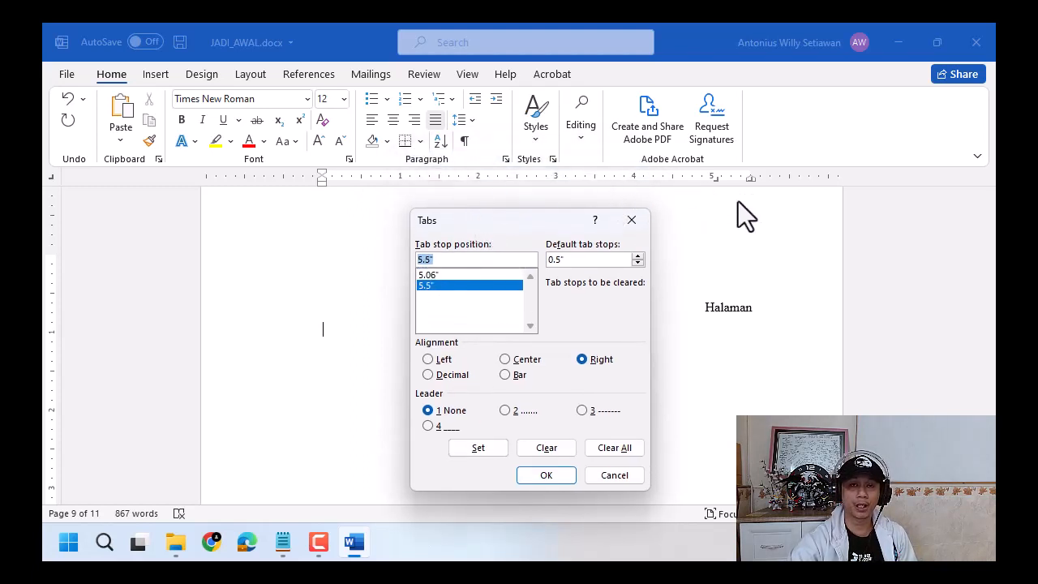
pyautogui.click(633, 223)
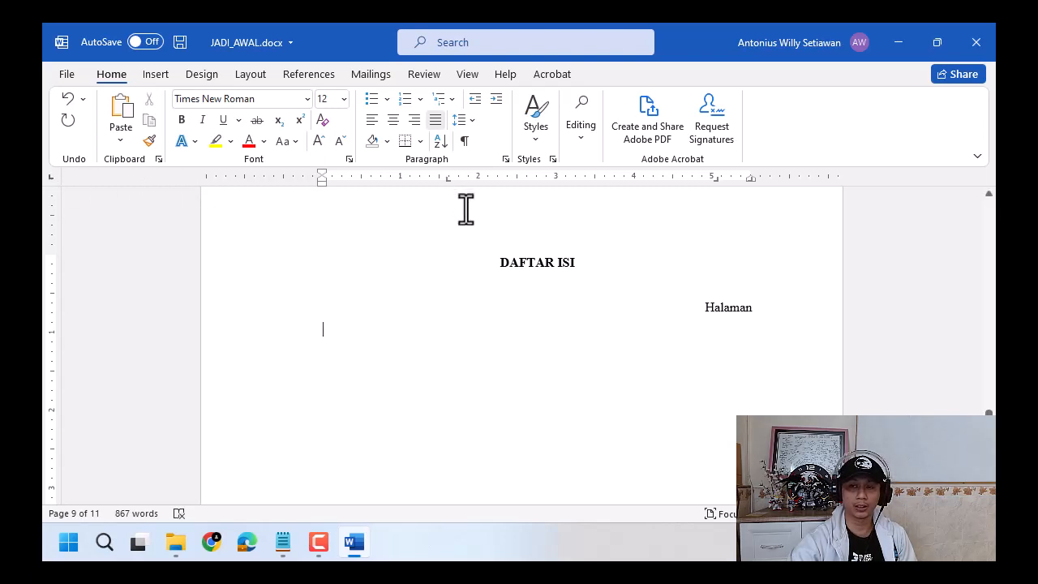
# Step: Add a left tab stop at 1.63 inches on the ruler and examine it in the Tabs settings
pyautogui.doubleClick(447, 179)
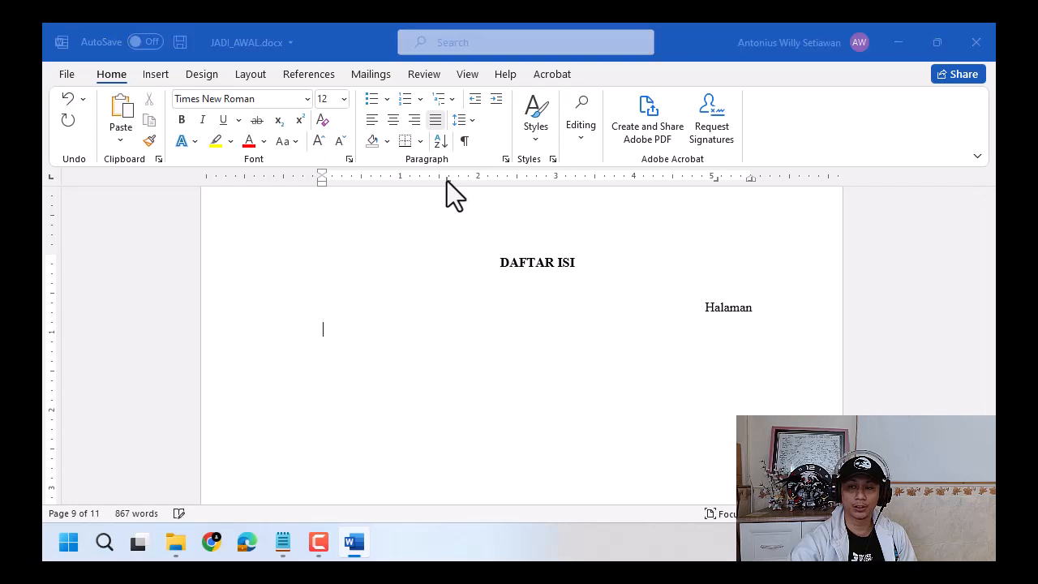
pyautogui.moveTo(460, 217); pyautogui.dragTo(522, 220)
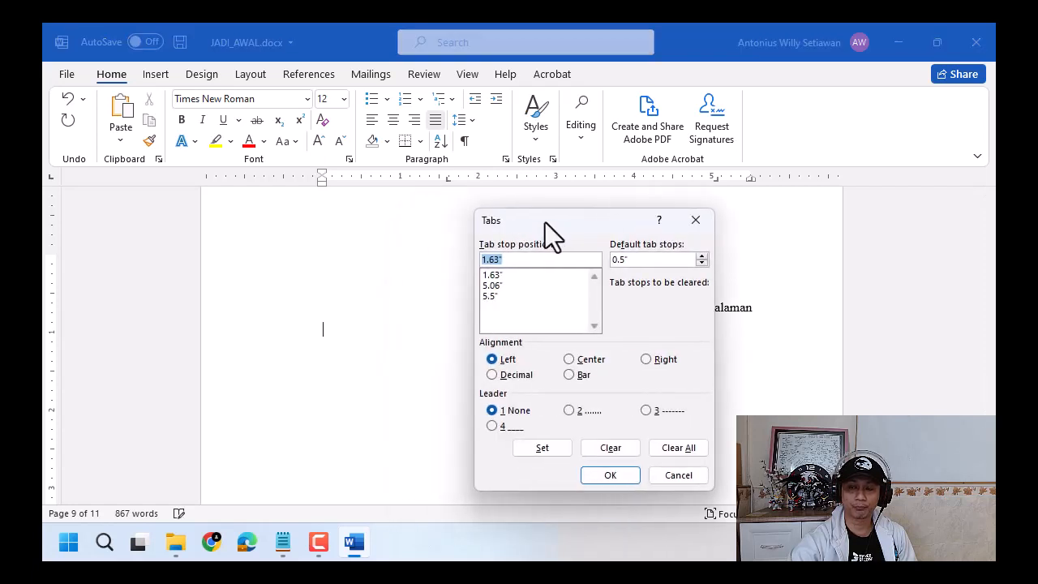
pyautogui.click(496, 276)
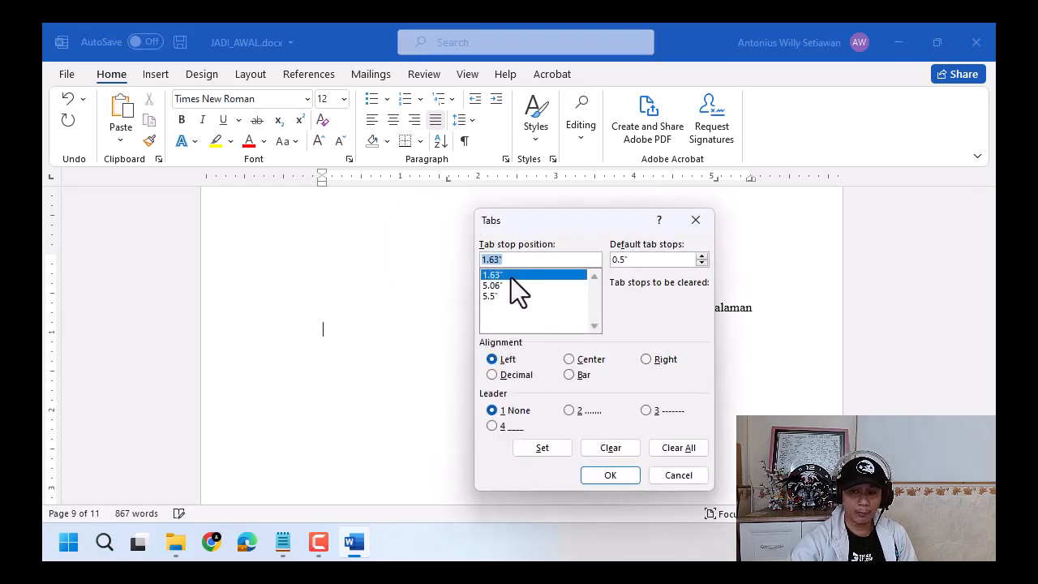
pyautogui.press('ctrl')
pyautogui.press('ctrl')
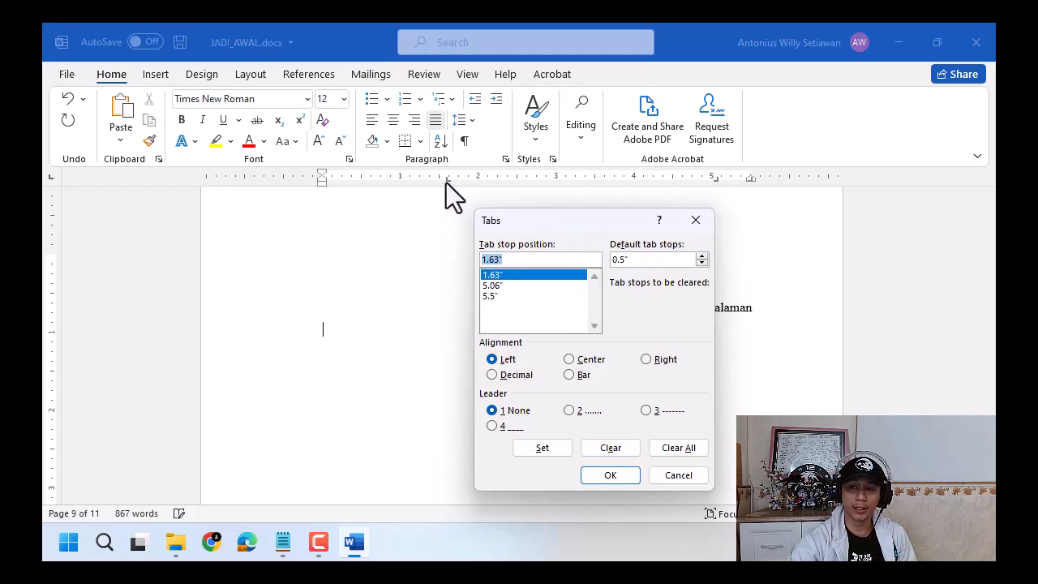
pyautogui.press('ctrl')
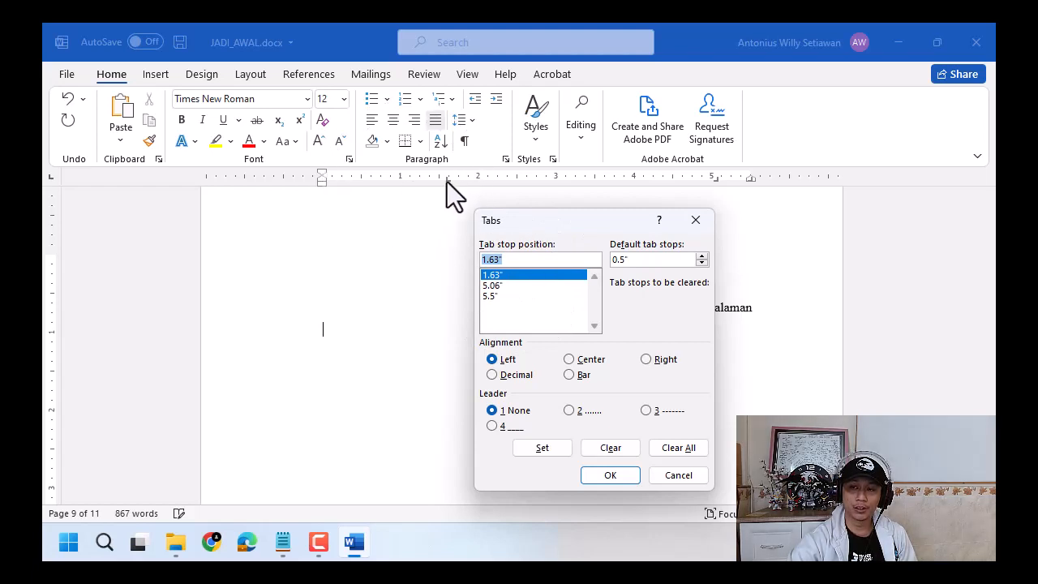
pyautogui.press('ctrl')
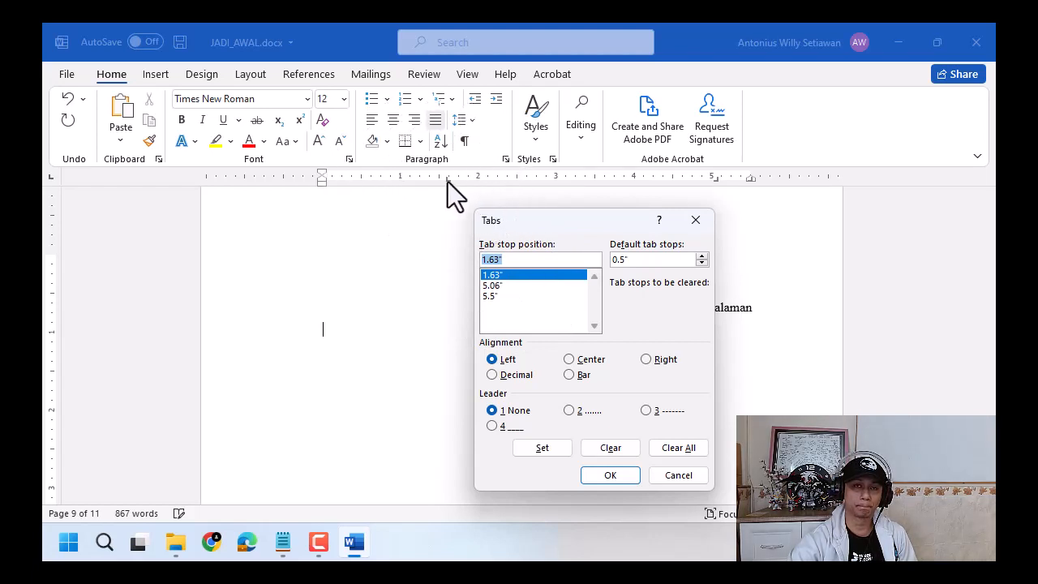
pyautogui.press('ctrl')
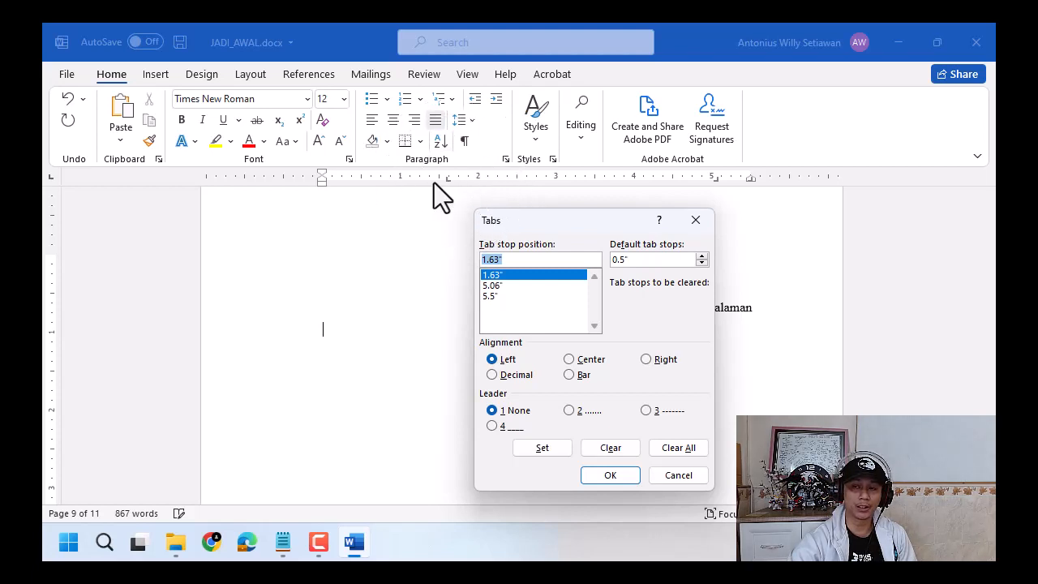
pyautogui.press('ctrl')
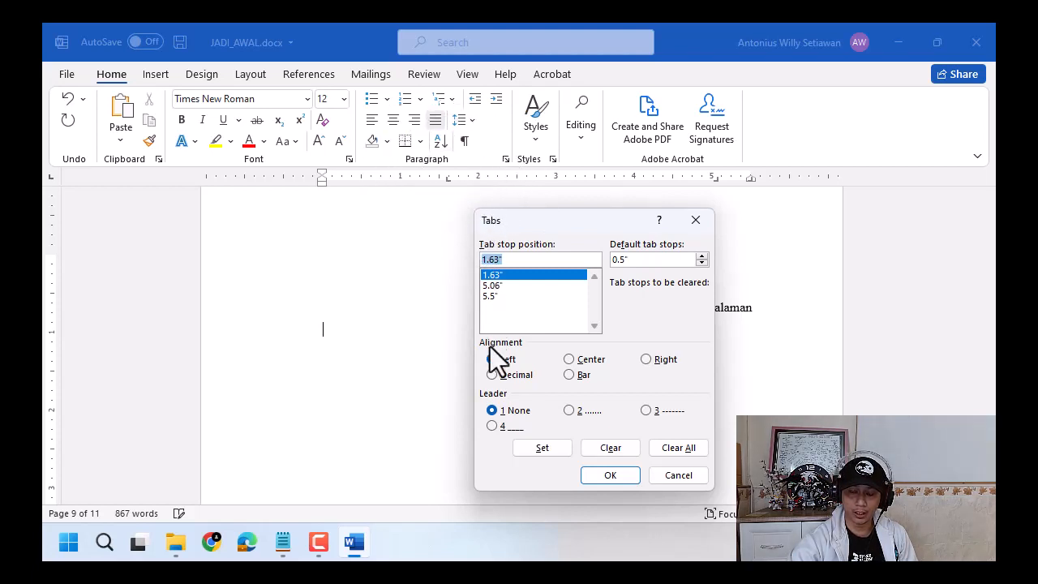
pyautogui.press('ctrl')
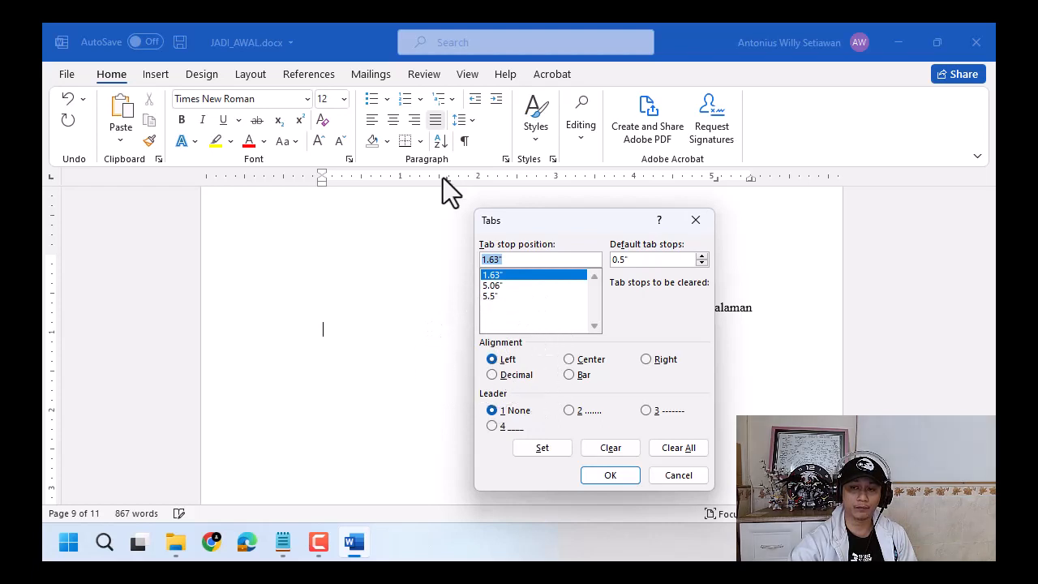
pyautogui.press('ctrl')
# Step: Check the alignment settings of the 5.06-inch, 5.5-inch and 1.63-inch tab stops in turn
pyautogui.click(493, 287)
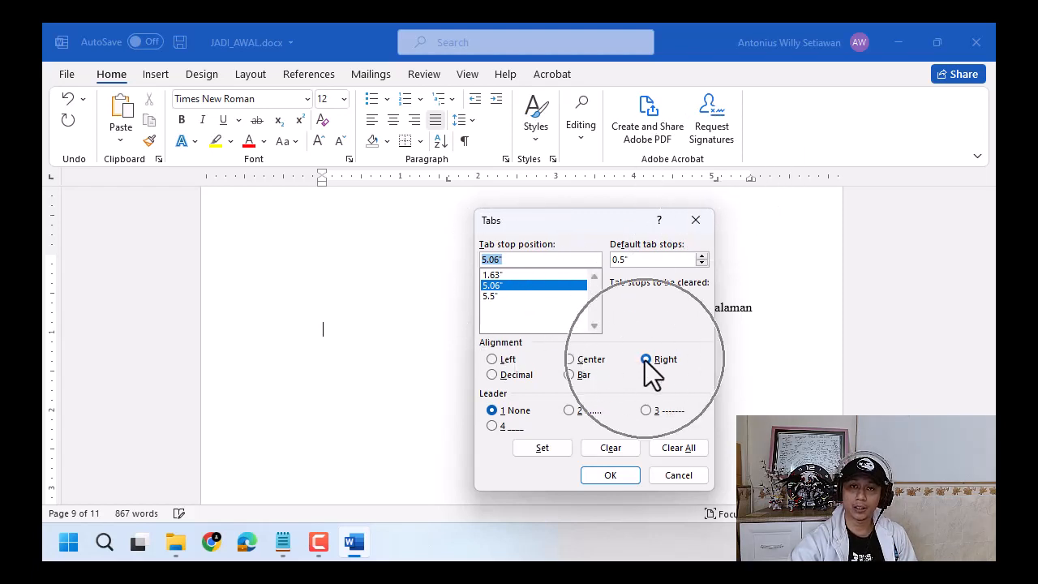
pyautogui.click(492, 296)
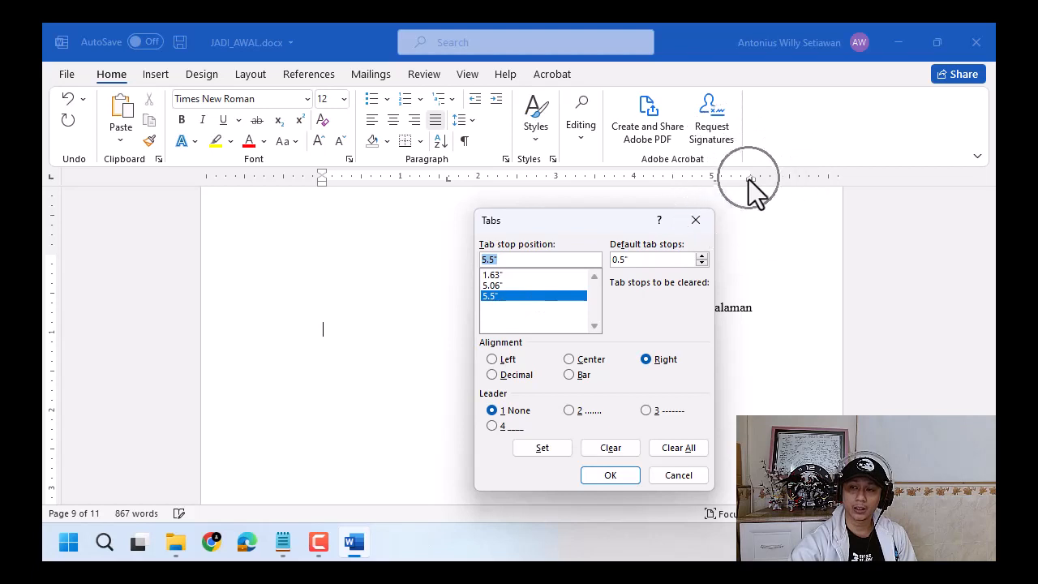
pyautogui.click(645, 359)
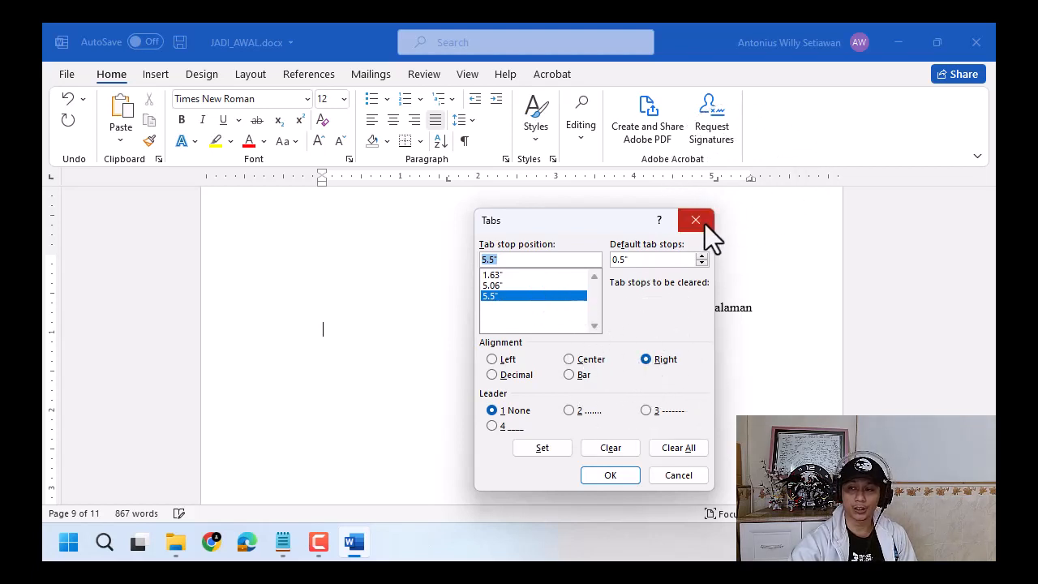
pyautogui.click(499, 277)
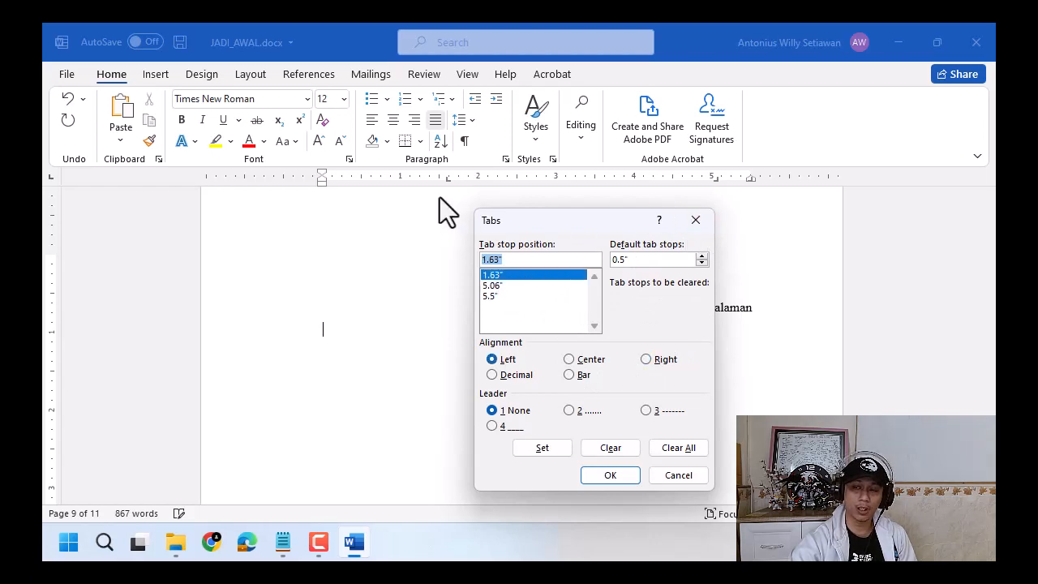
pyautogui.press('ctrl')
pyautogui.press('ctrl')
pyautogui.press('ctrl')
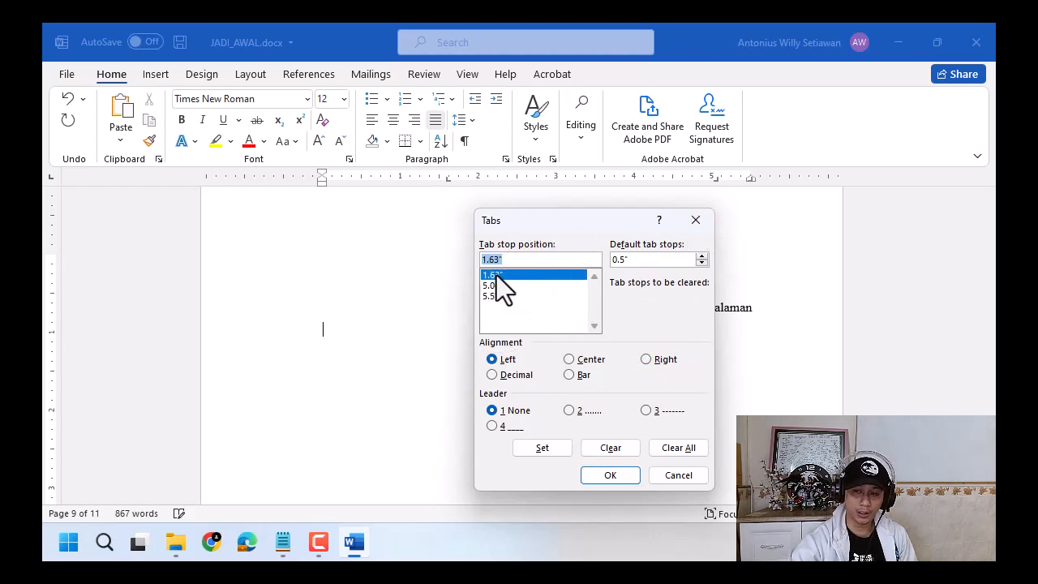
# Step: Clear the 1.63-inch left tab stop and apply the tab settings
pyautogui.click(615, 453)
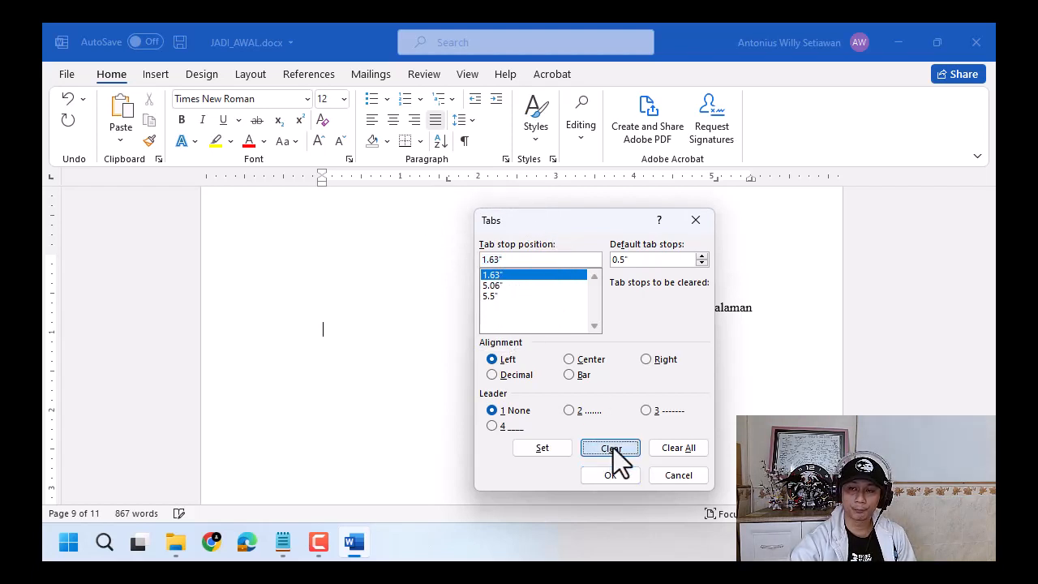
pyautogui.press('ctrl')
pyautogui.click(550, 449)
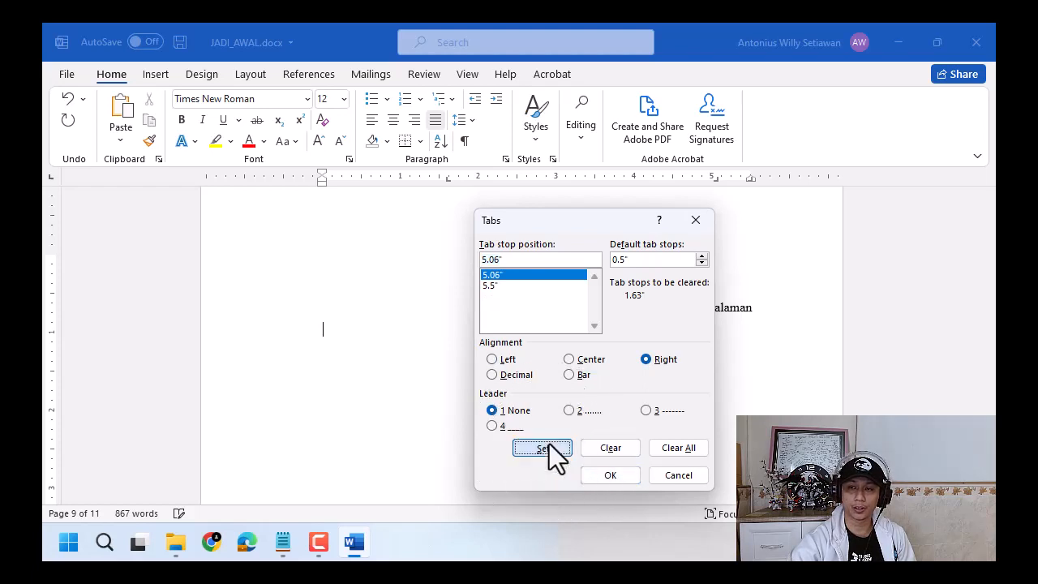
pyautogui.click(612, 477)
pyautogui.press('ctrl')
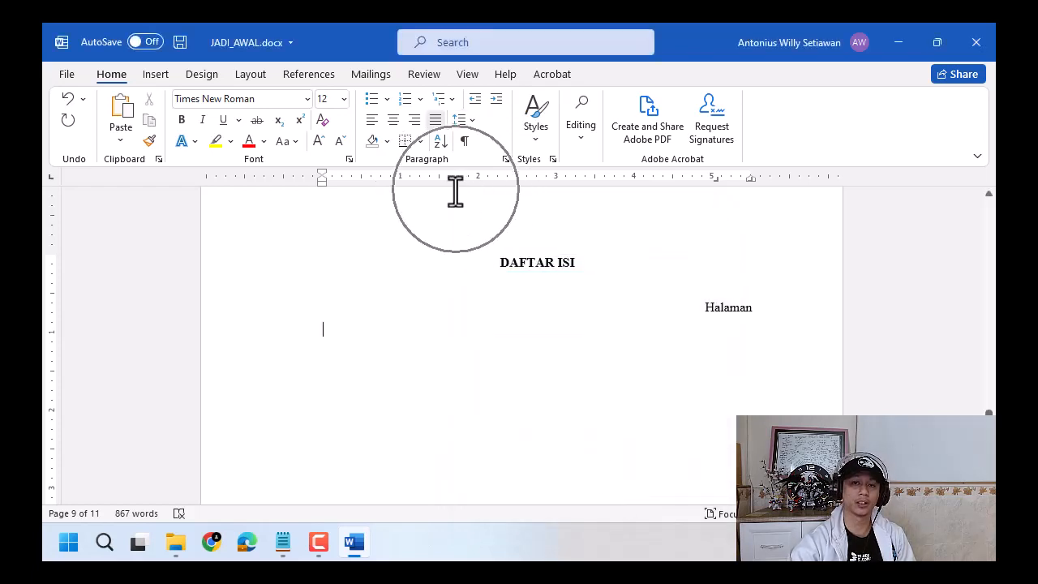
# Step: Open the settings of the 5.06-inch tab stop and compare them with its marker on the ruler
pyautogui.doubleClick(719, 180)
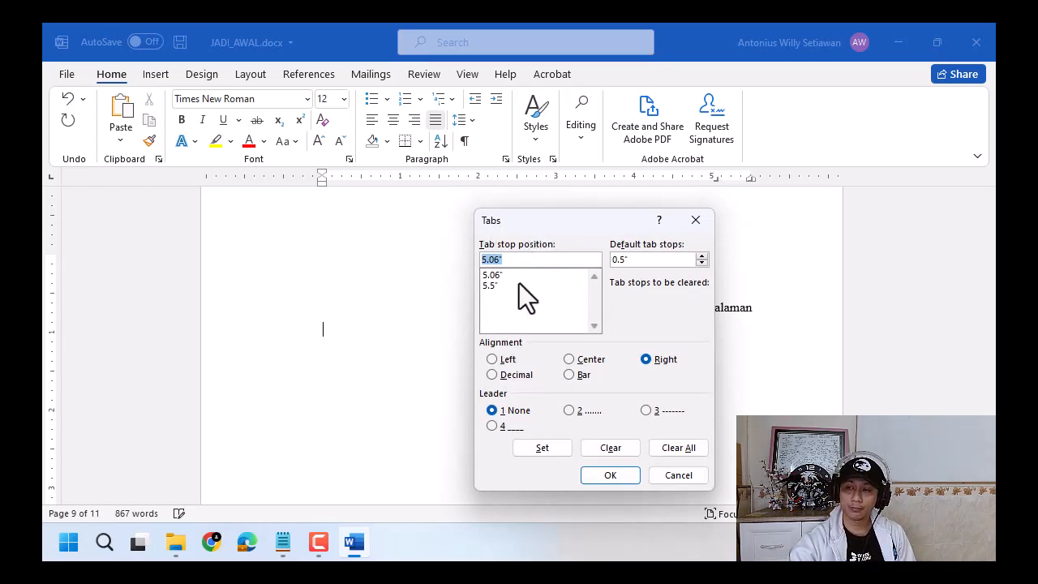
pyautogui.moveTo(623, 213); pyautogui.dragTo(207, 176)
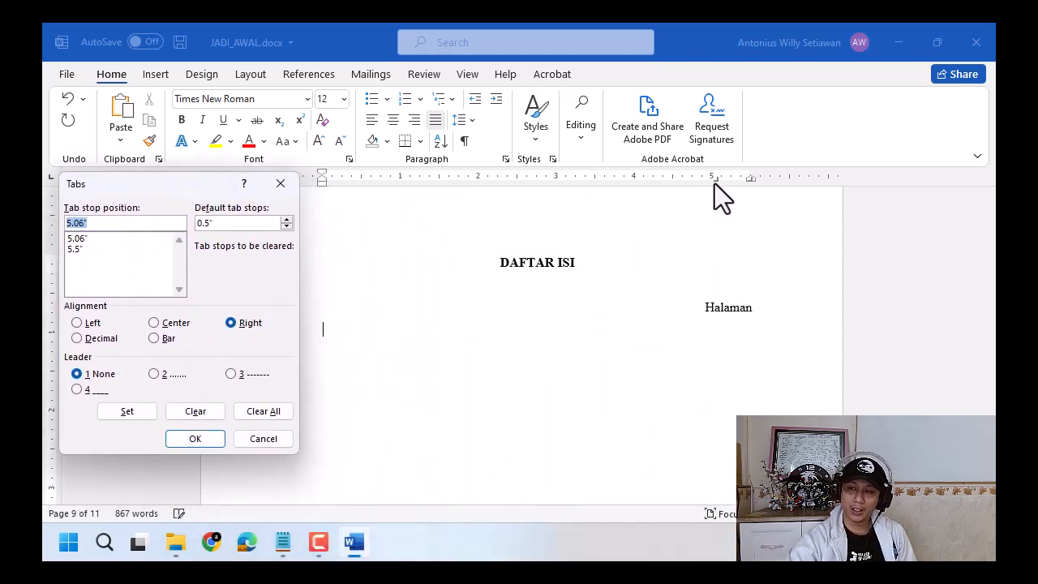
pyautogui.press('ctrl')
pyautogui.press('ctrl')
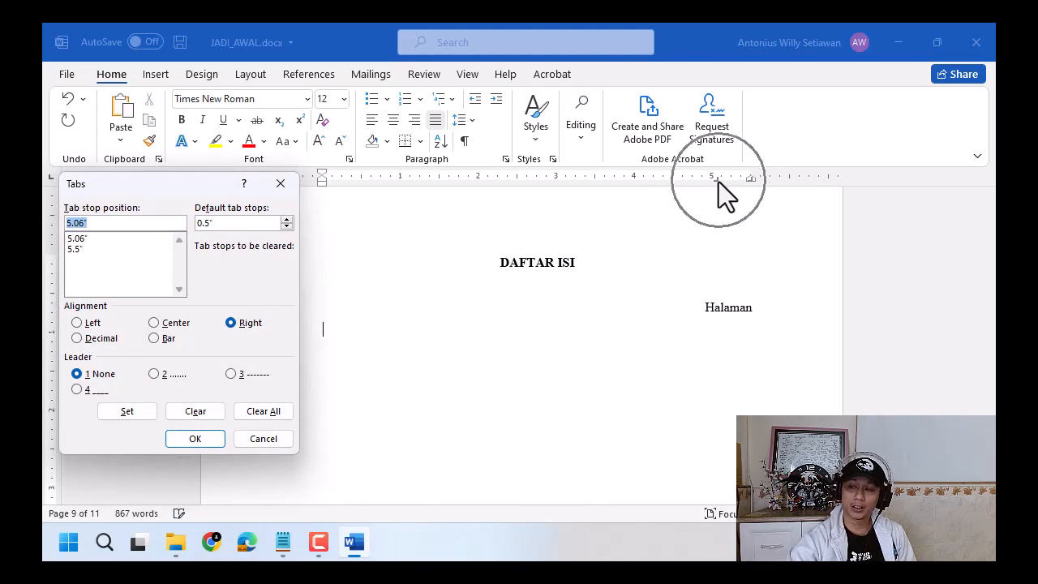
pyautogui.press('ctrl')
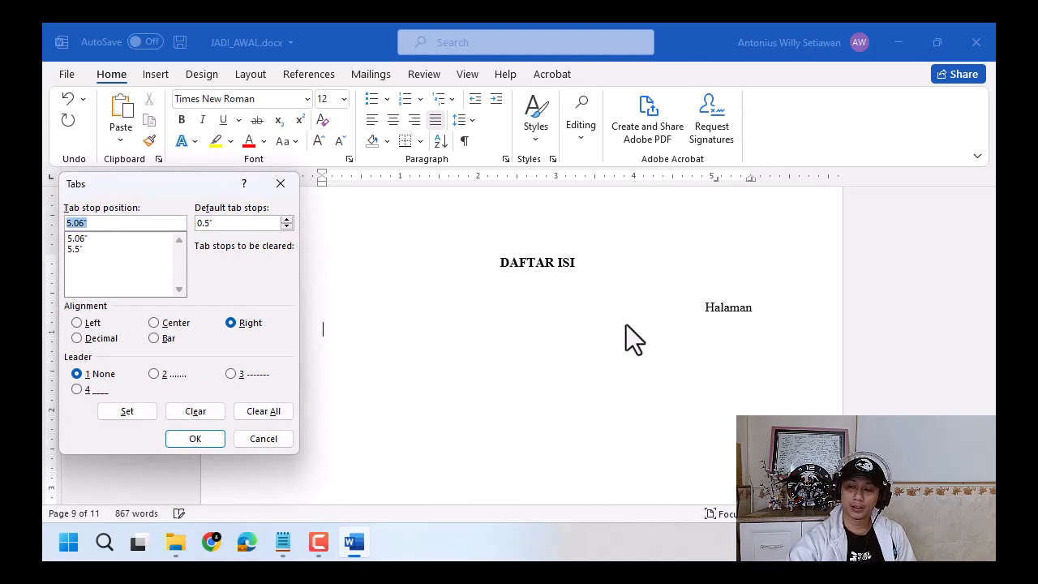
pyautogui.press('ctrl')
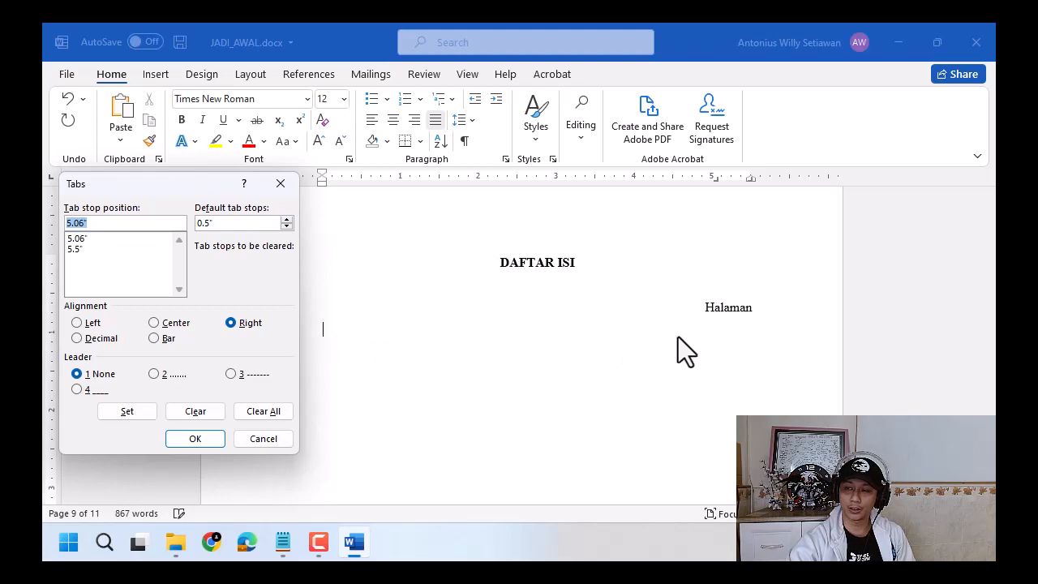
pyautogui.click(717, 179)
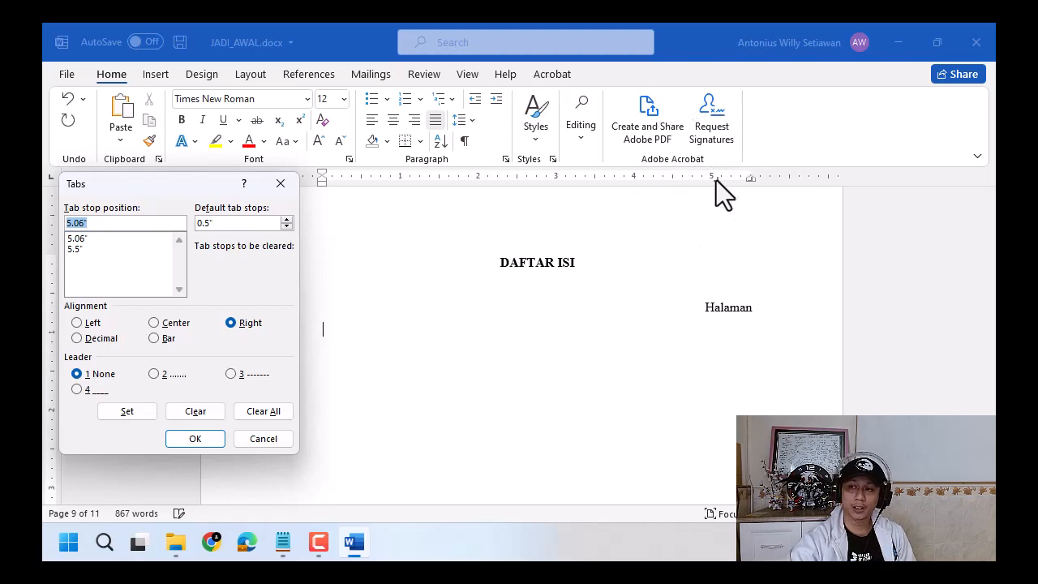
pyautogui.click(716, 180)
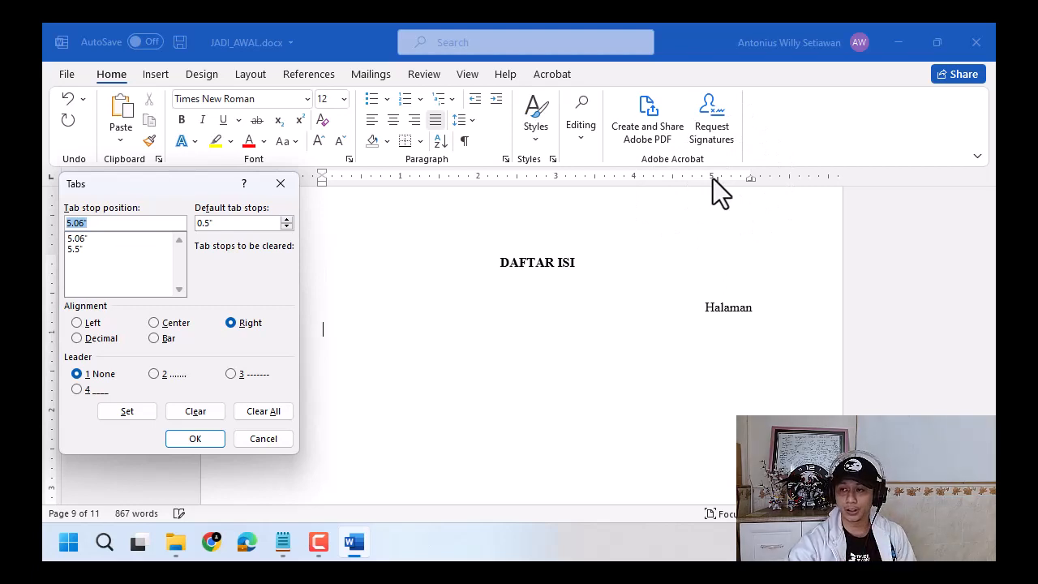
pyautogui.click(716, 185)
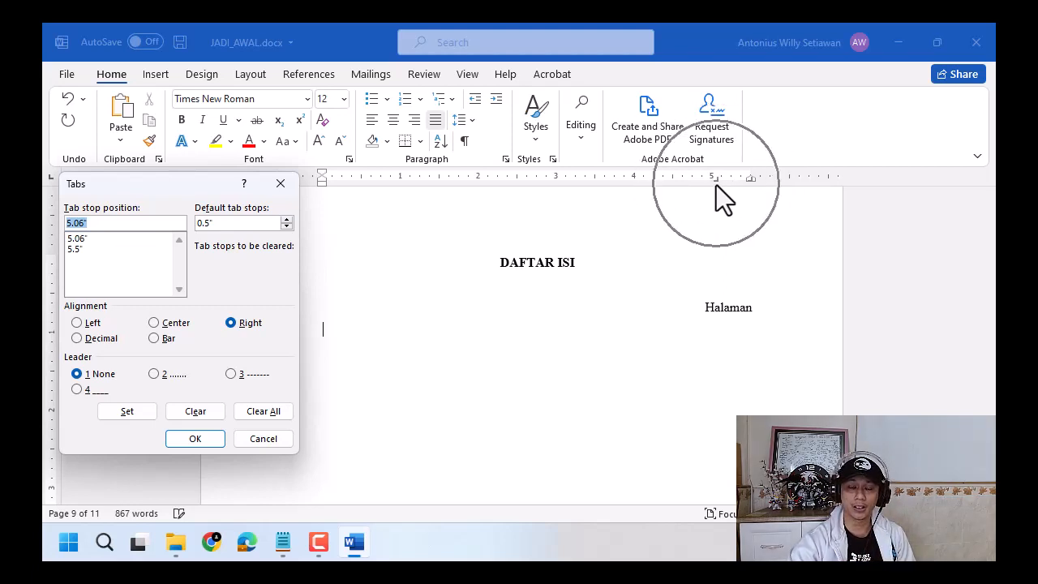
pyautogui.click(717, 185)
# Step: Give the 5.06-inch right-aligned tab stop the dotted leader style 2 and apply the tab settings
pyautogui.moveTo(176, 181); pyautogui.dragTo(478, 200)
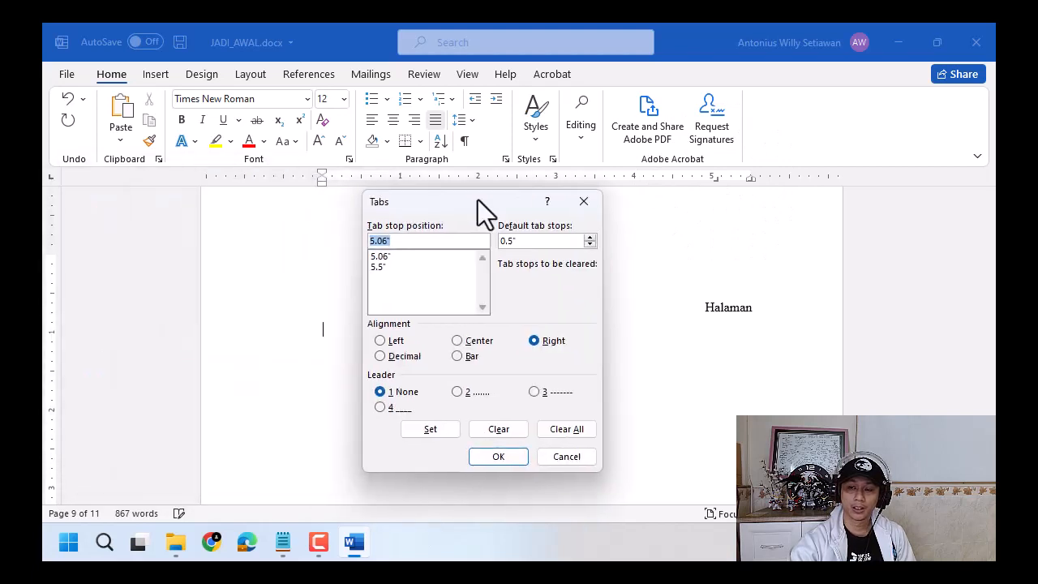
pyautogui.click(404, 257)
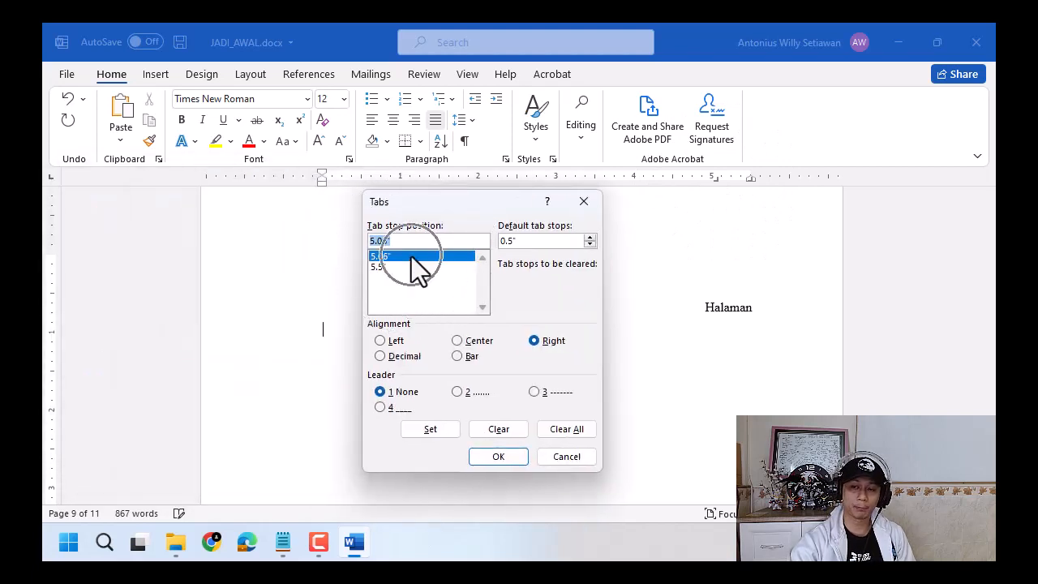
pyautogui.click(401, 388)
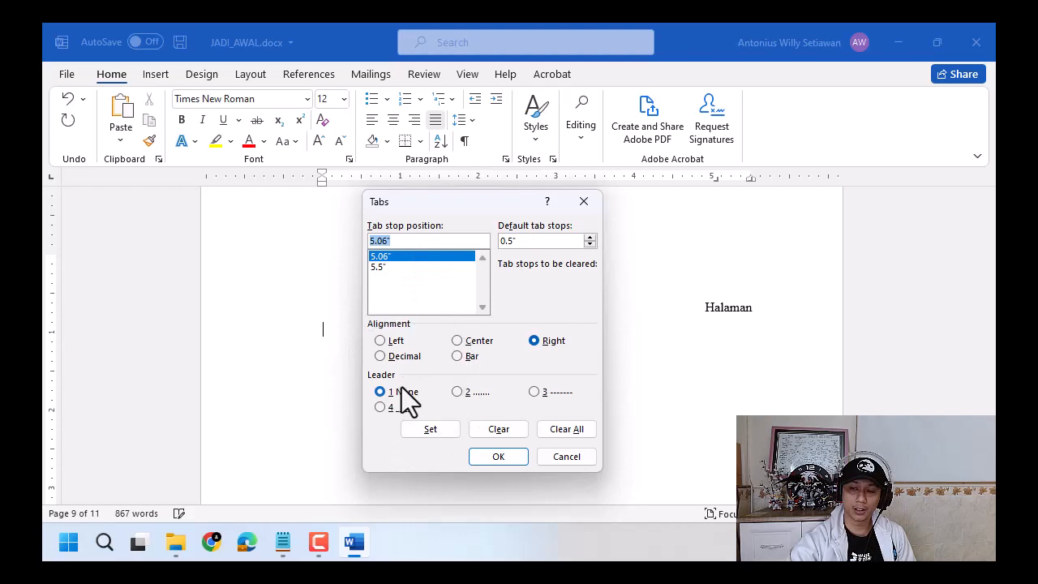
pyautogui.click(459, 394)
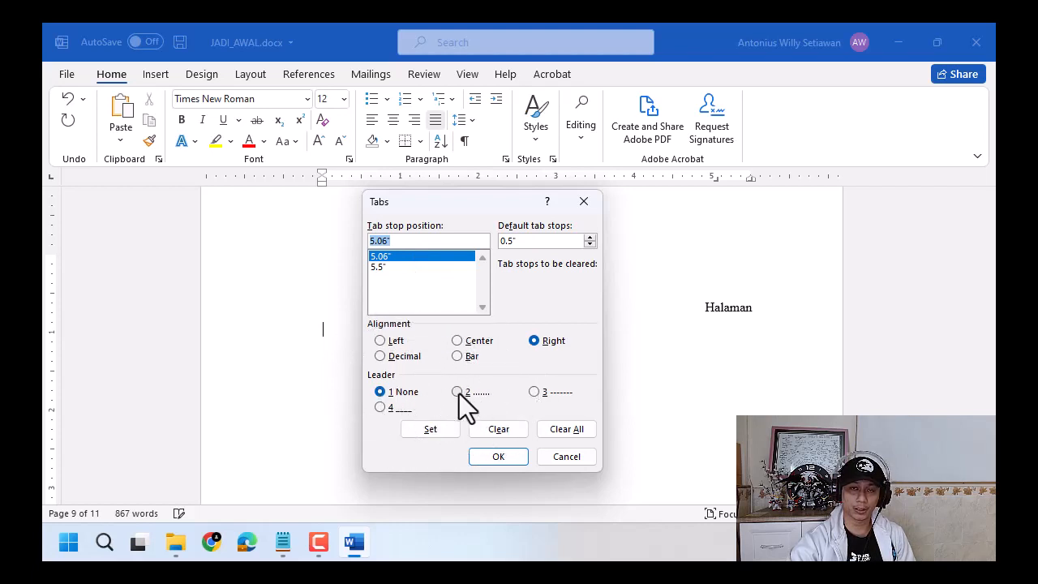
pyautogui.click(403, 389)
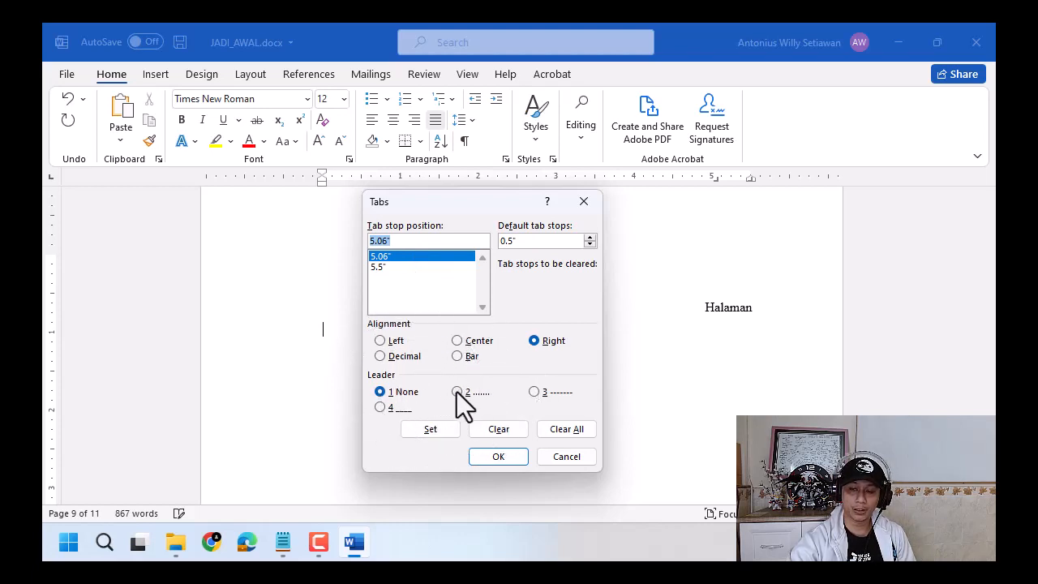
pyautogui.click(457, 392)
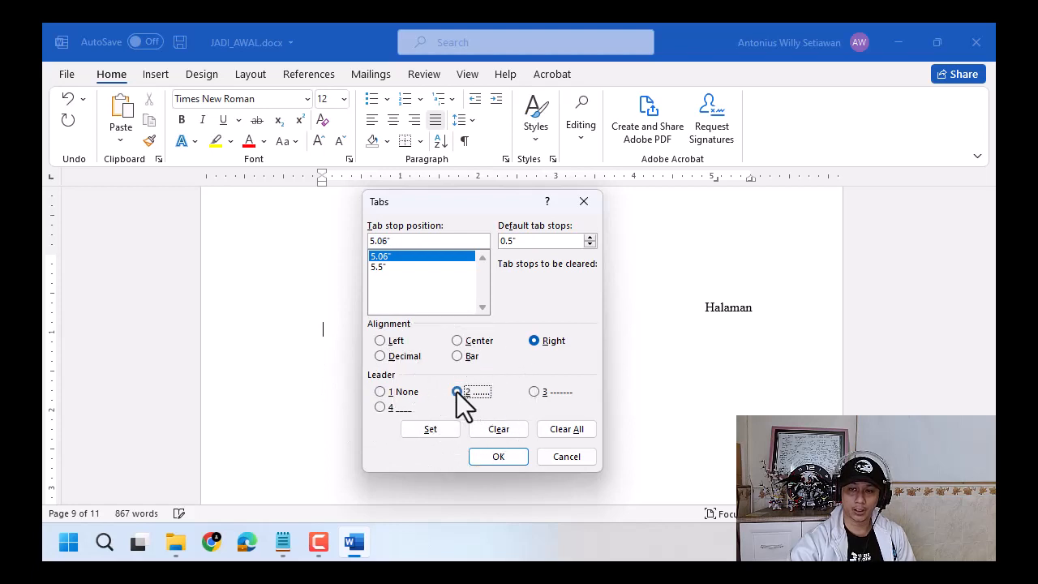
pyautogui.click(430, 430)
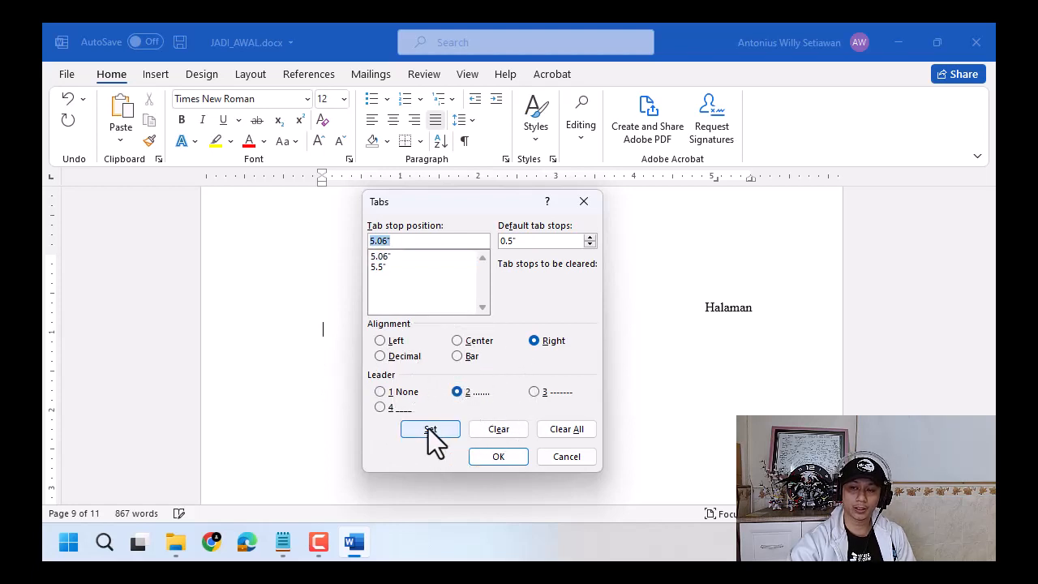
pyautogui.click(498, 457)
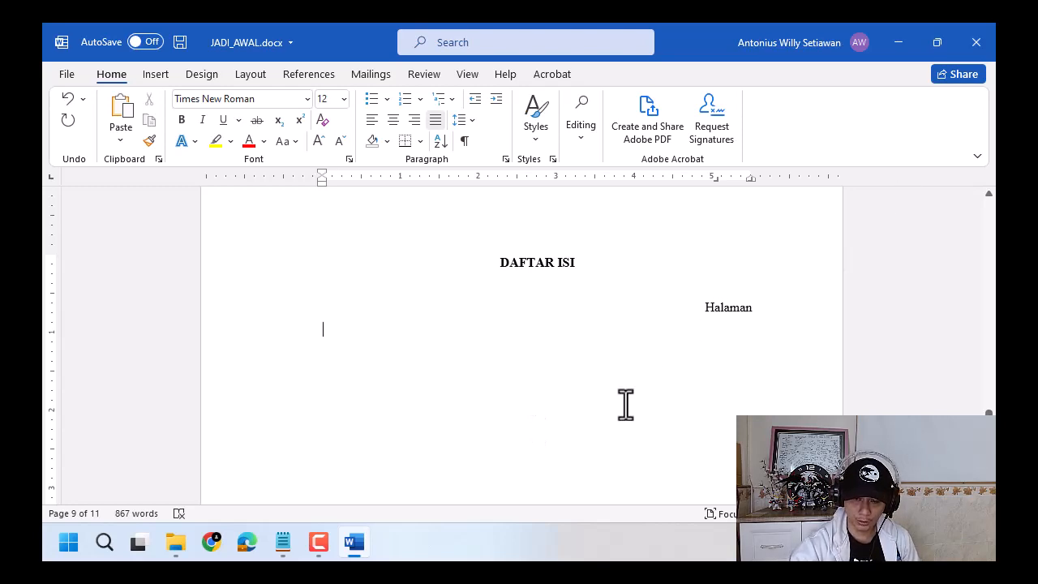
# Step: Copy the entry HALAMAN JUDUL from the Notepad outline and paste it on the empty line below Halaman in Word
pyautogui.click(283, 543)
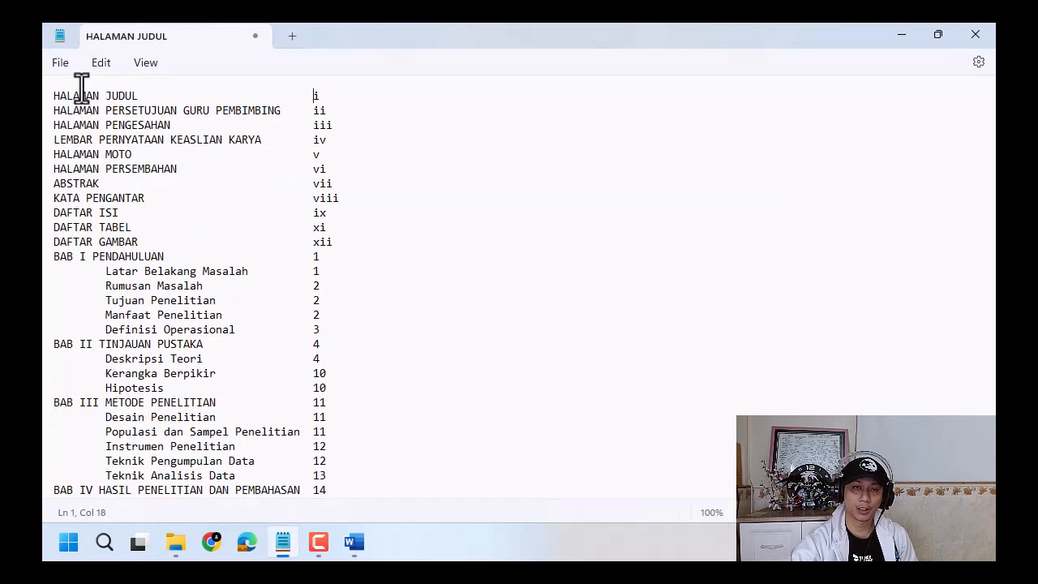
pyautogui.tripleClick(52, 97)
pyautogui.moveTo(54, 95); pyautogui.dragTo(141, 91)
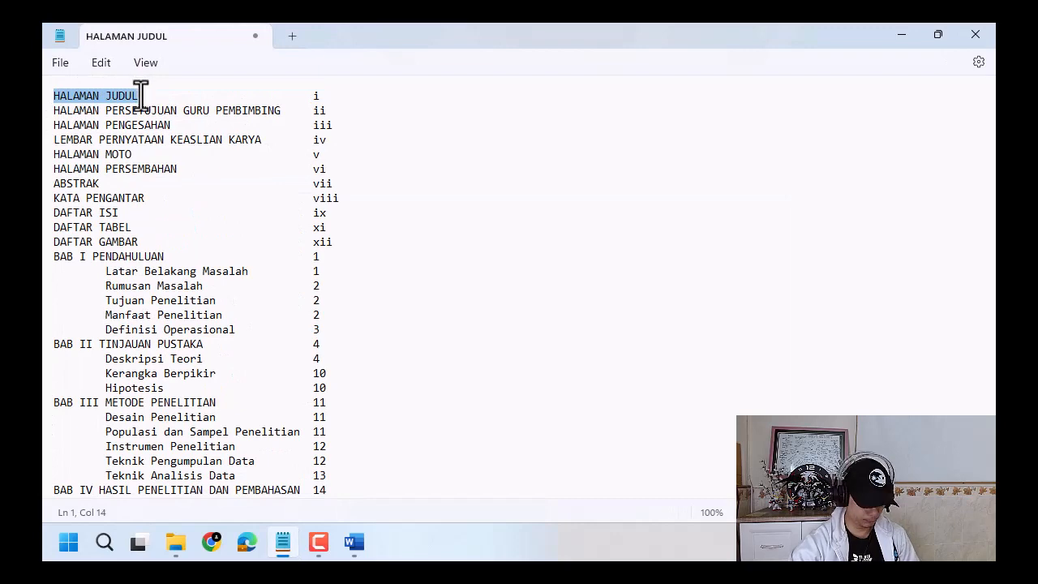
pyautogui.click(893, 26)
pyautogui.click(119, 138)
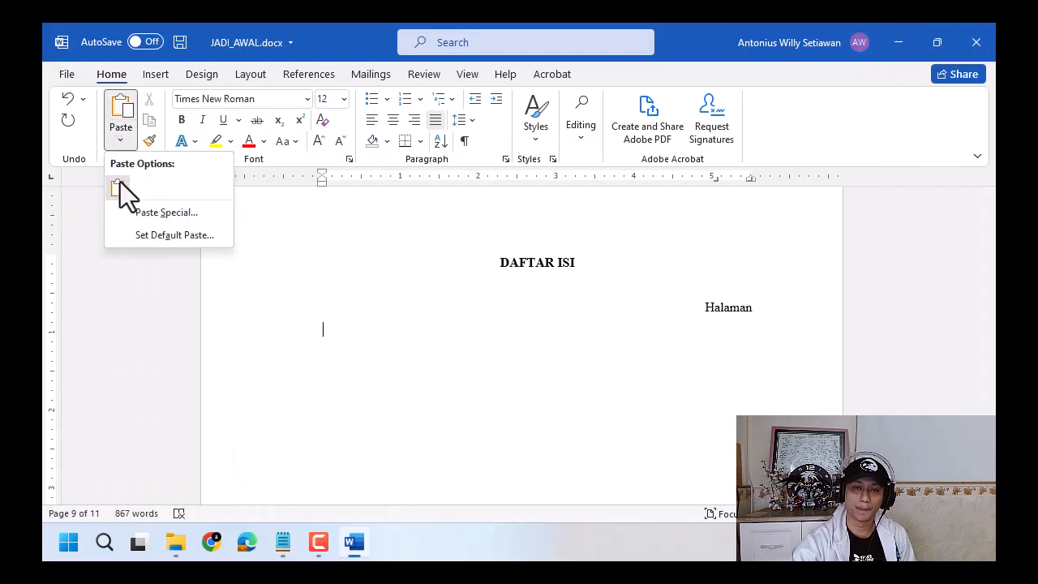
pyautogui.click(119, 188)
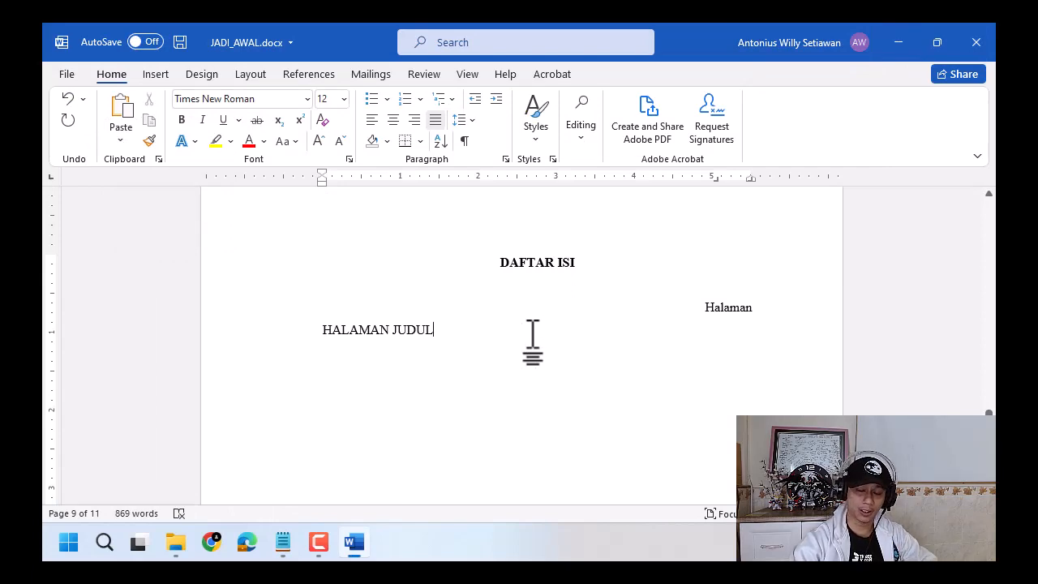
# Step: Check the entry in the Notepad outline and run a dotted leader after HALAMAN JUDUL to the 5.06-inch tab stop in Word
pyautogui.click(282, 542)
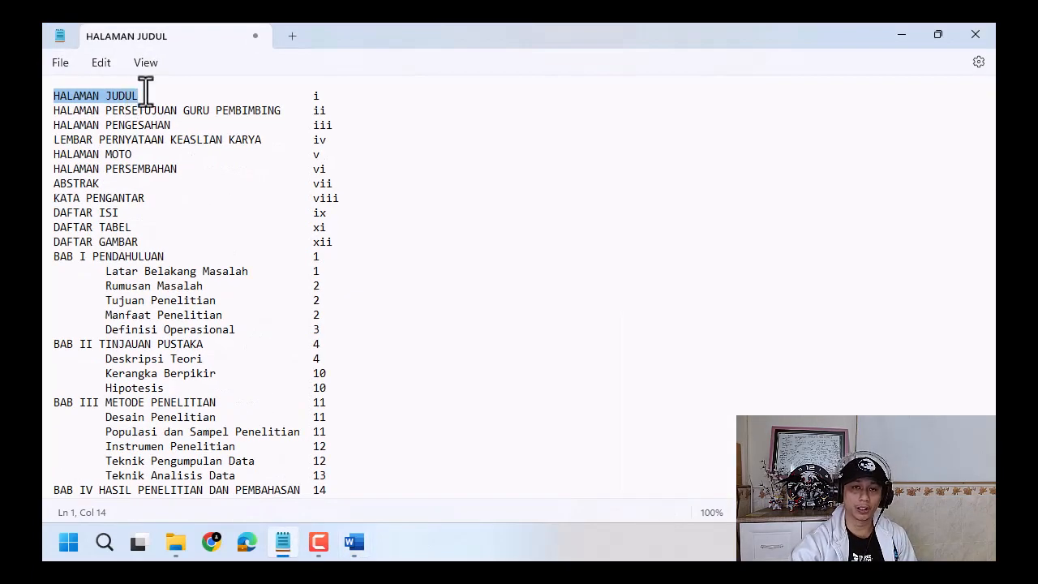
pyautogui.click(901, 36)
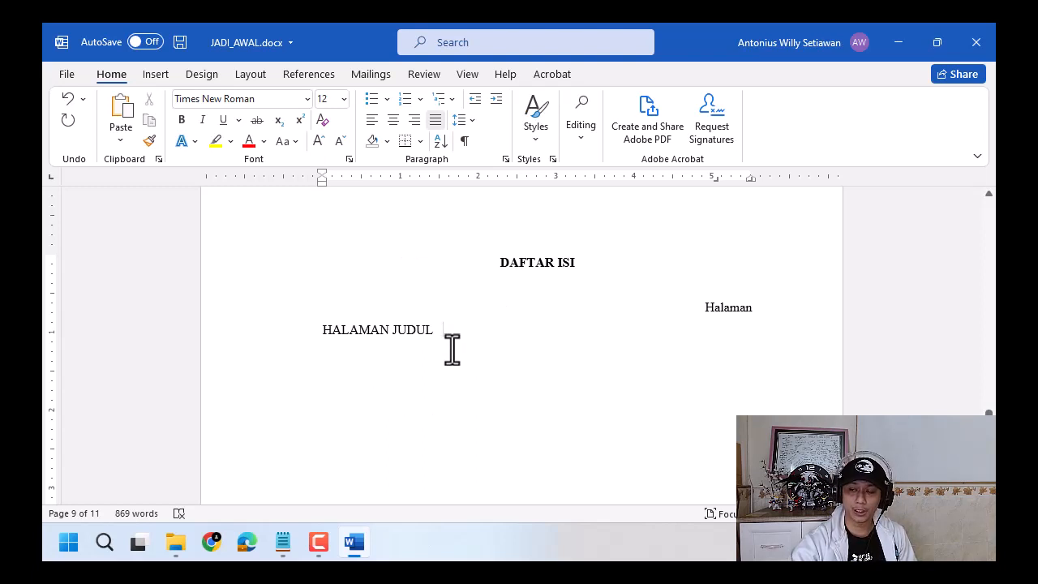
pyautogui.press('Tab')
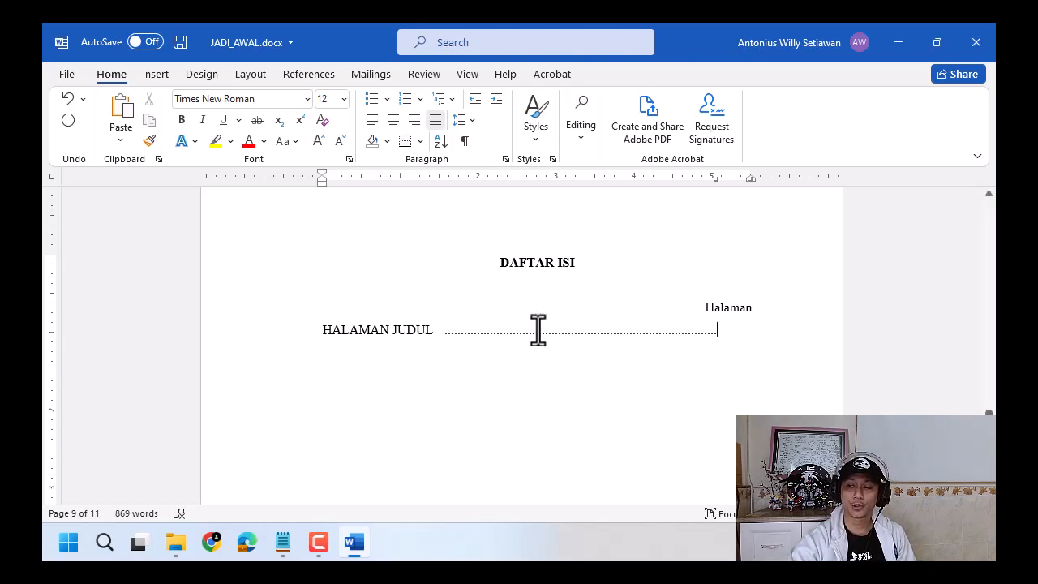
# Step: Compare the leader settings of the 5.06-inch and 5.5-inch tab stops and close them without changes
pyautogui.doubleClick(717, 178)
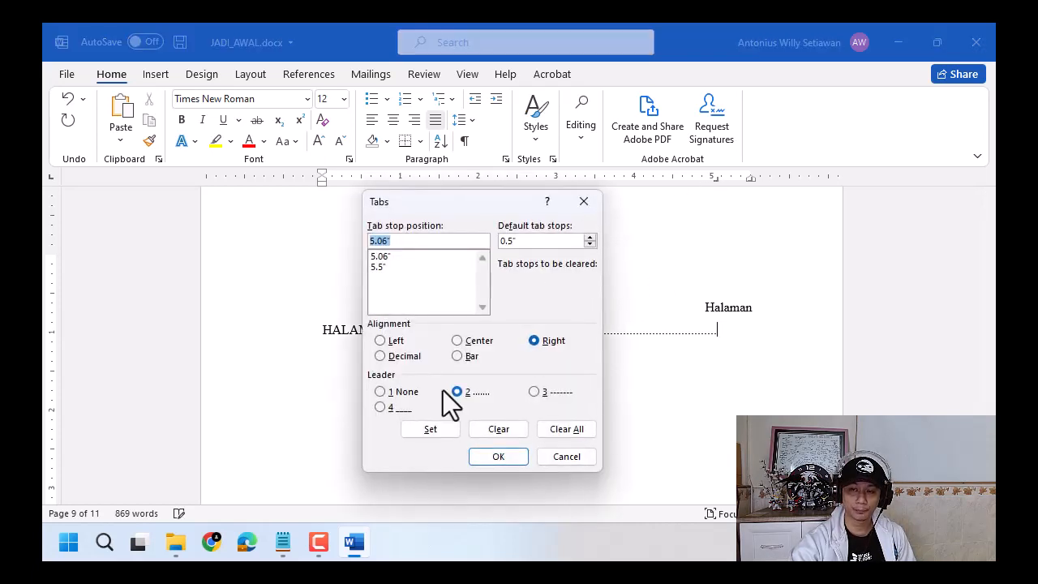
pyautogui.click(384, 256)
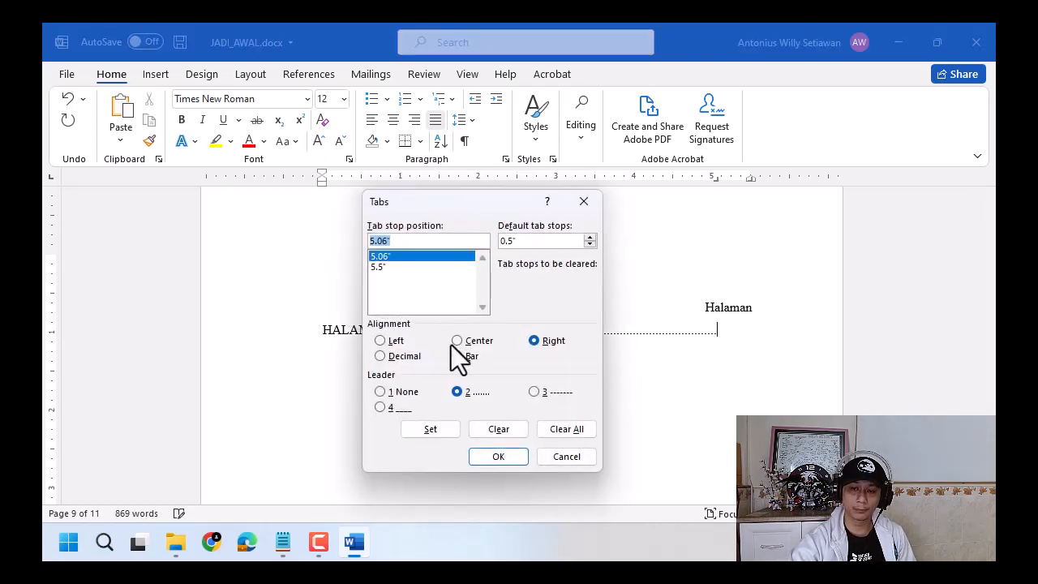
pyautogui.click(461, 391)
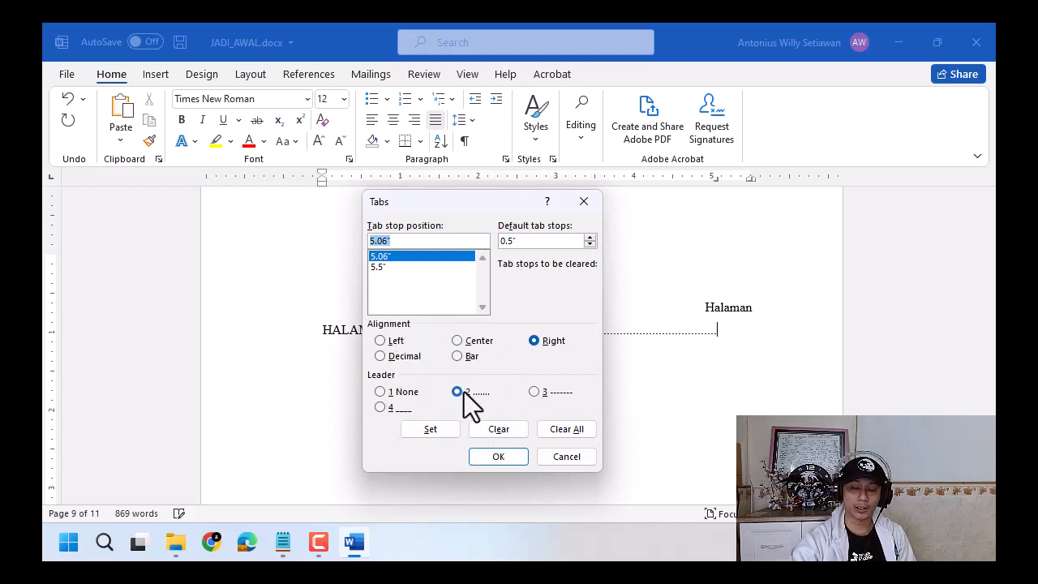
pyautogui.click(386, 255)
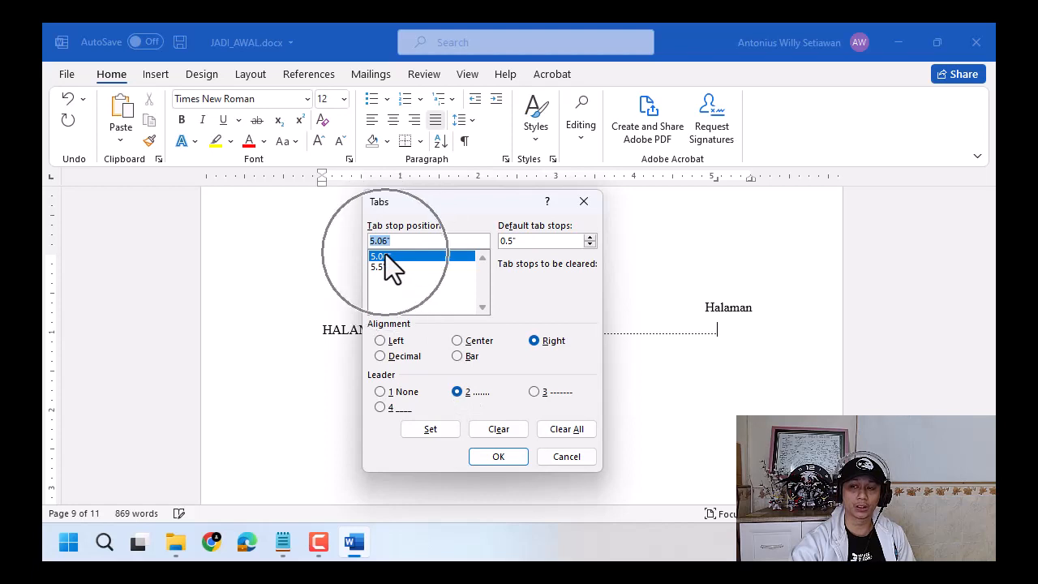
pyautogui.click(385, 254)
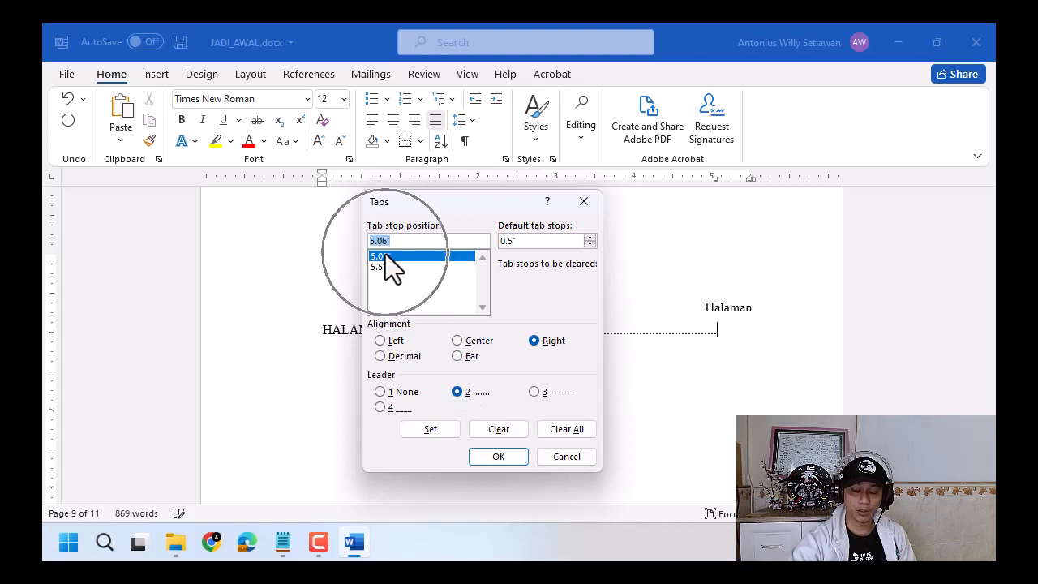
pyautogui.click(464, 398)
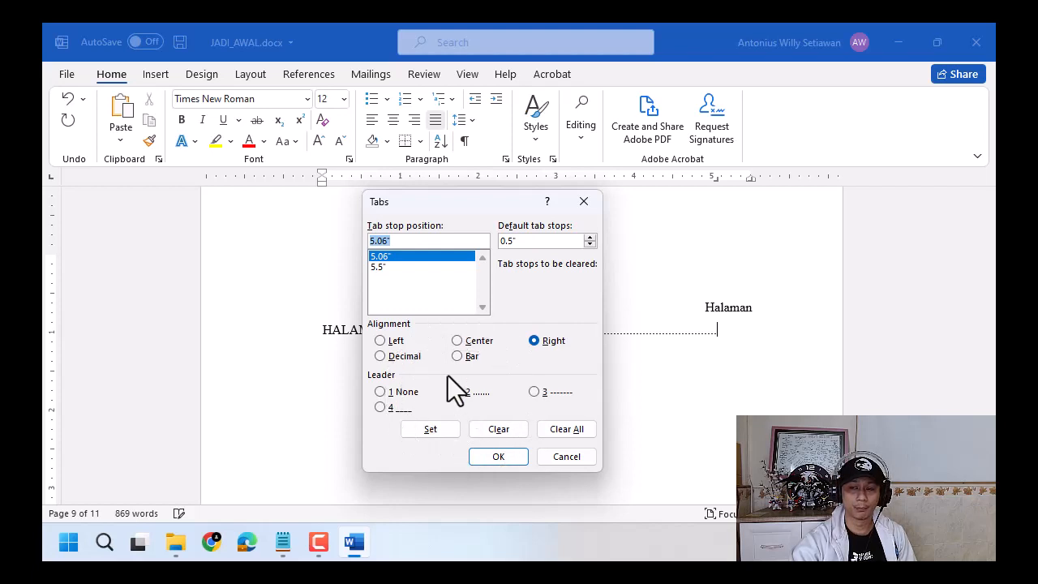
pyautogui.click(384, 271)
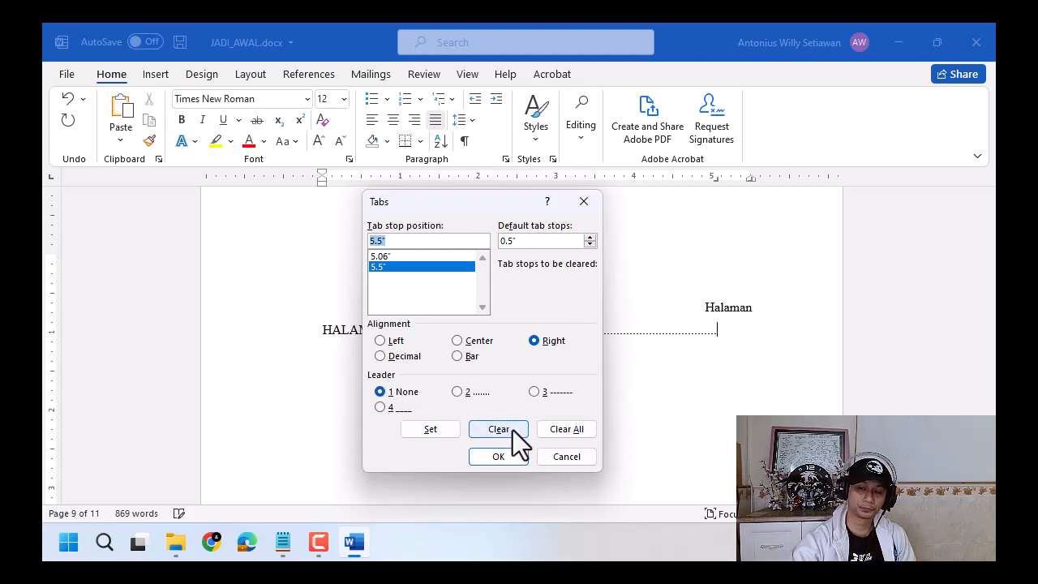
pyautogui.click(559, 457)
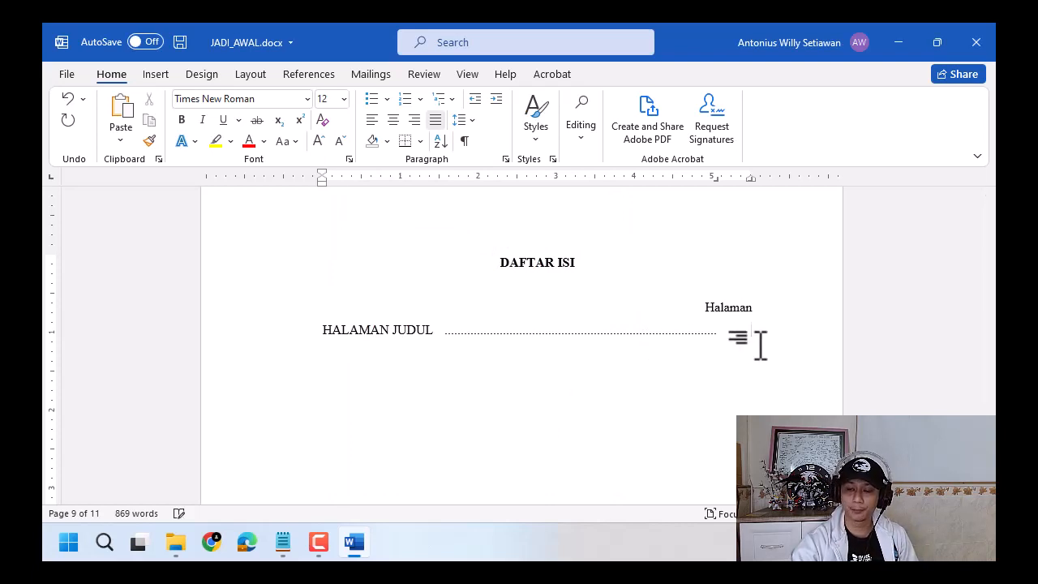
# Step: Arrange the Notepad outline and the Word document side by side, and return to the Word document
pyautogui.click(282, 542)
pyautogui.click(284, 543)
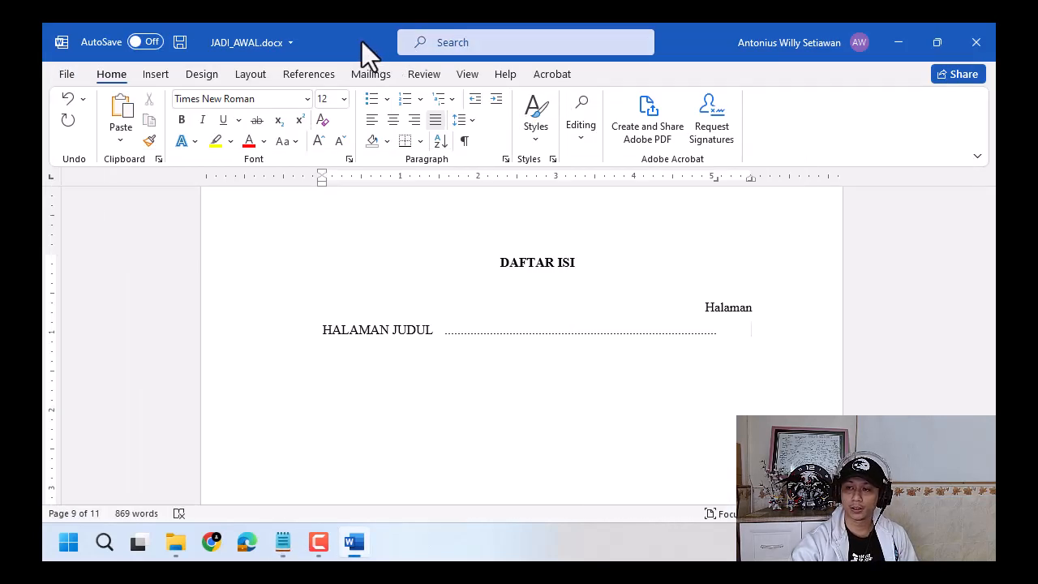
pyautogui.press('super+Right')
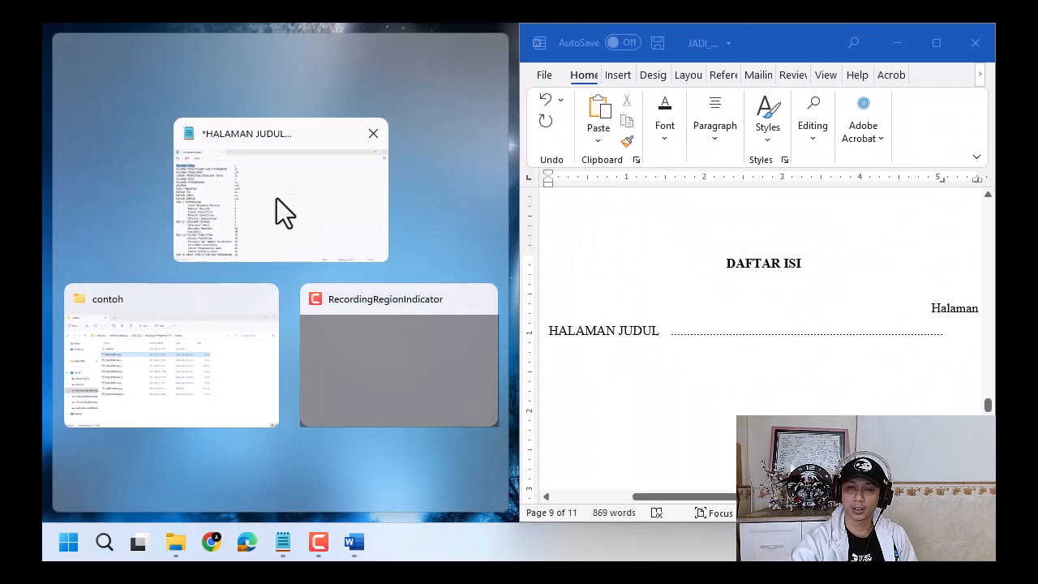
pyautogui.click(277, 198)
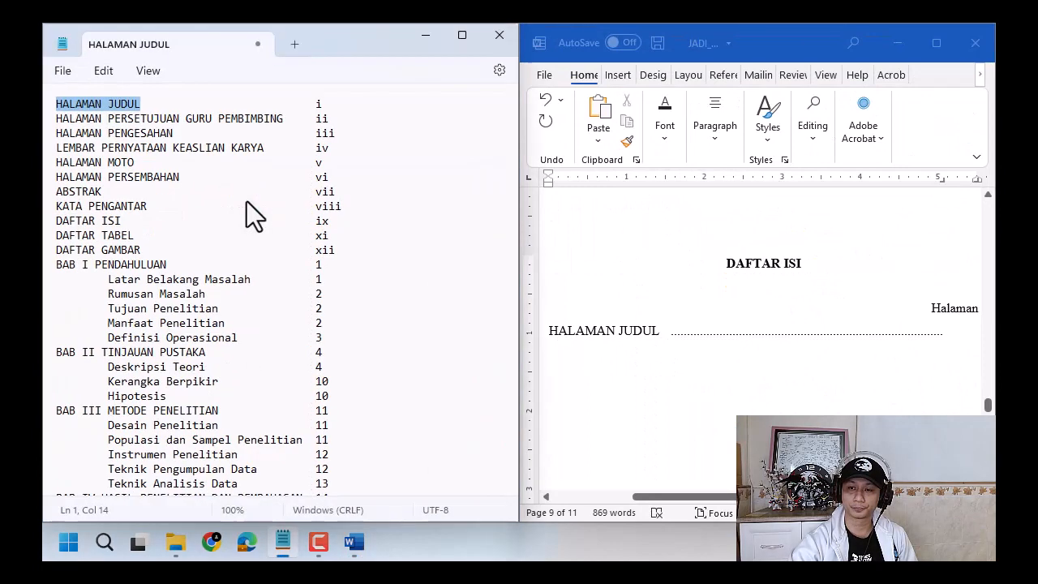
pyautogui.click(844, 427)
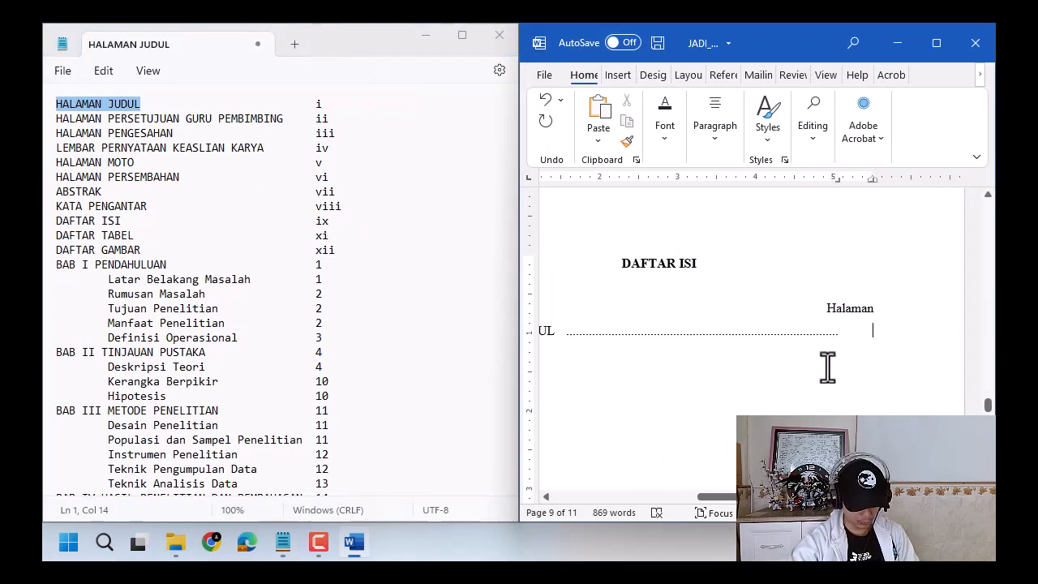
# Step: Enter page number i for HALAMAN JUDUL, test it as viii, and move the dotted-leader tab stop to about 5.2 inches
pyautogui.write('i')
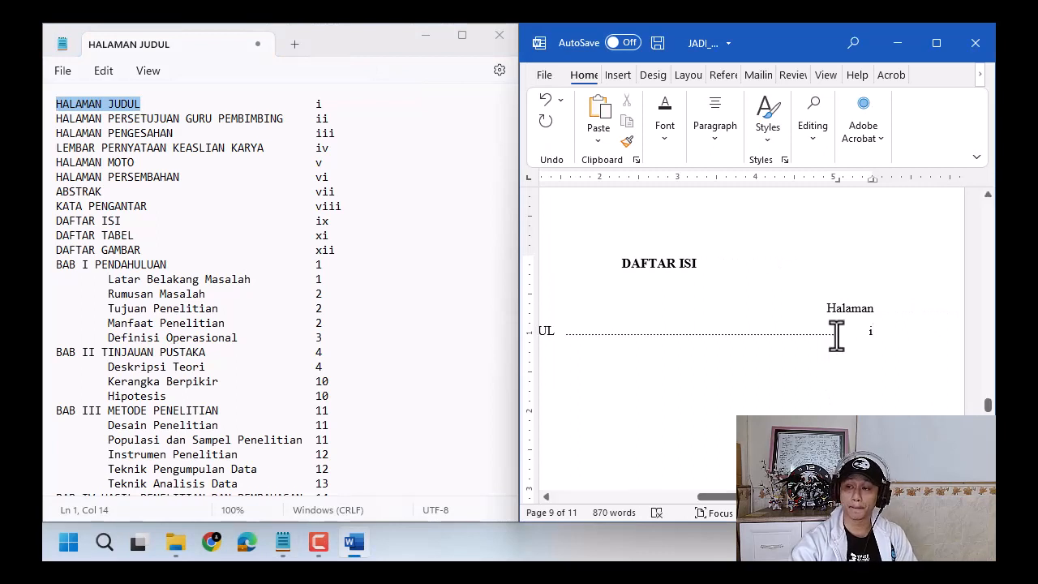
pyautogui.click(820, 330)
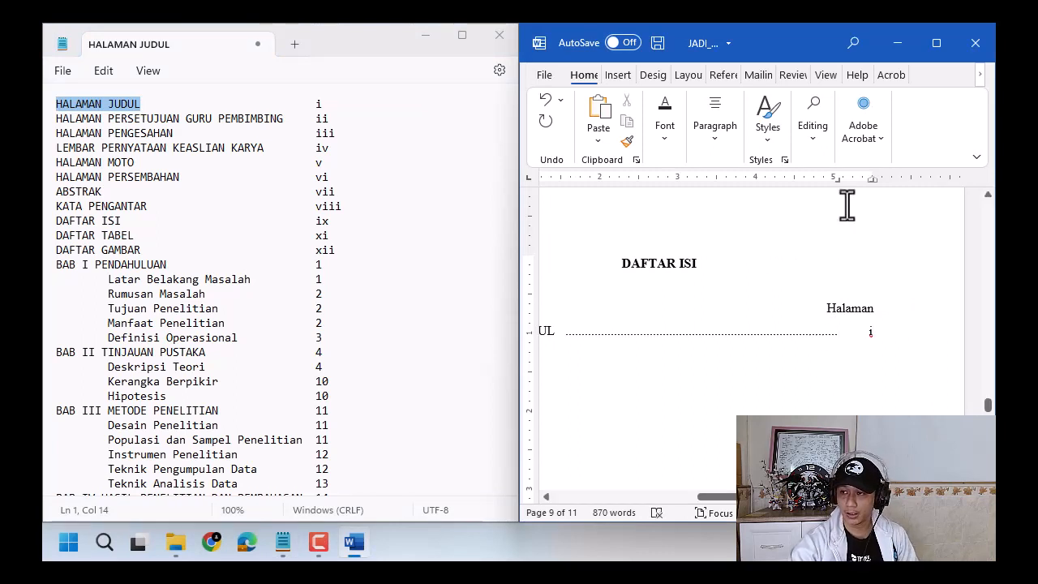
pyautogui.press('ctrl')
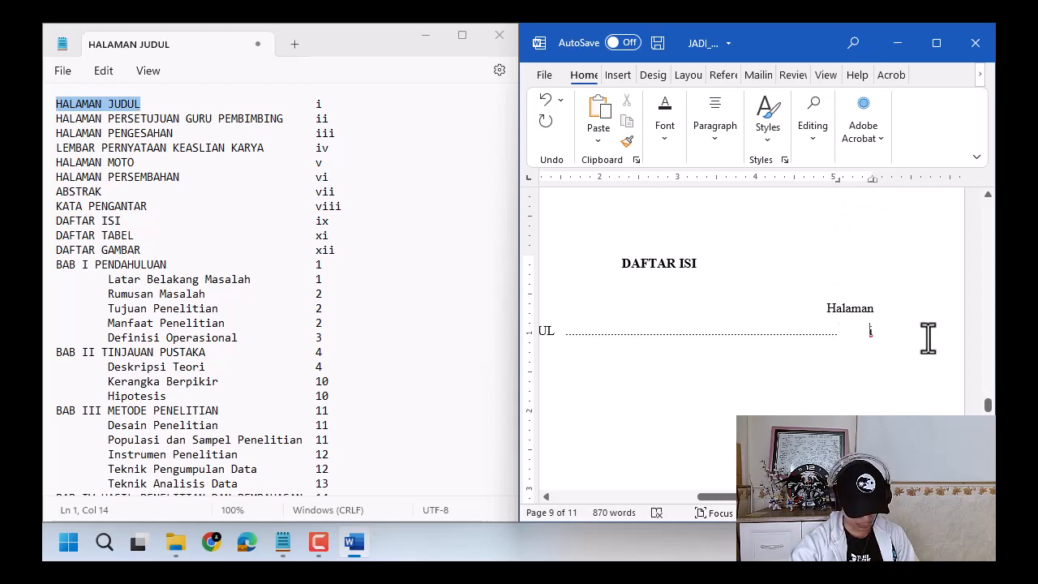
pyautogui.write('viii')
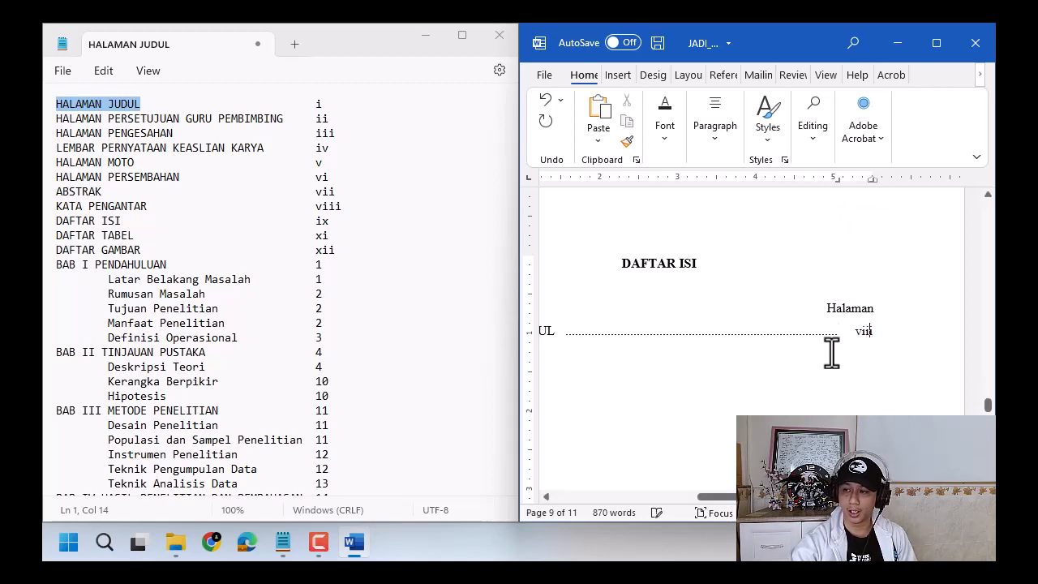
pyautogui.press('ctrl')
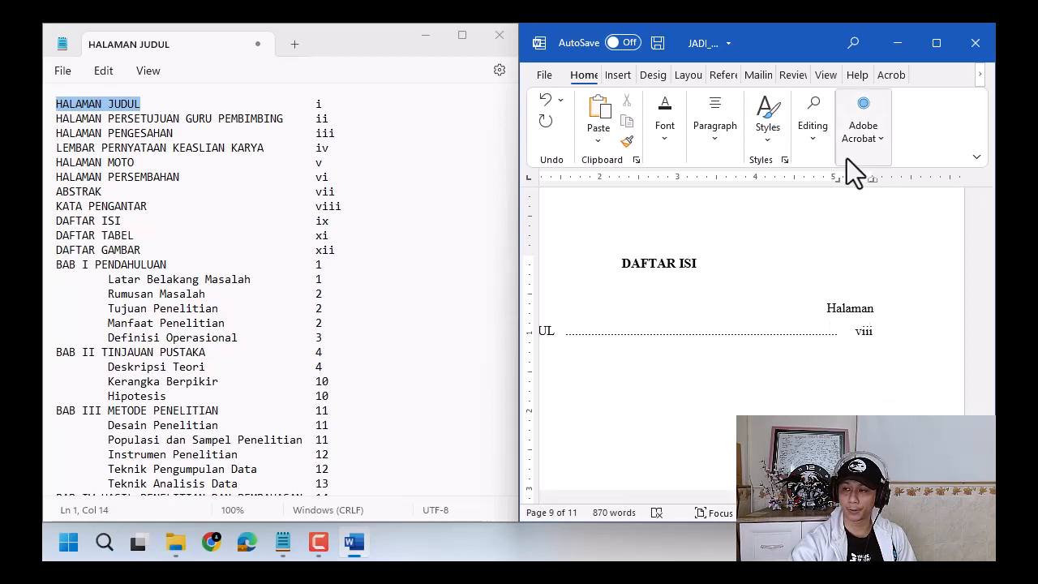
pyautogui.moveTo(840, 182); pyautogui.dragTo(848, 182)
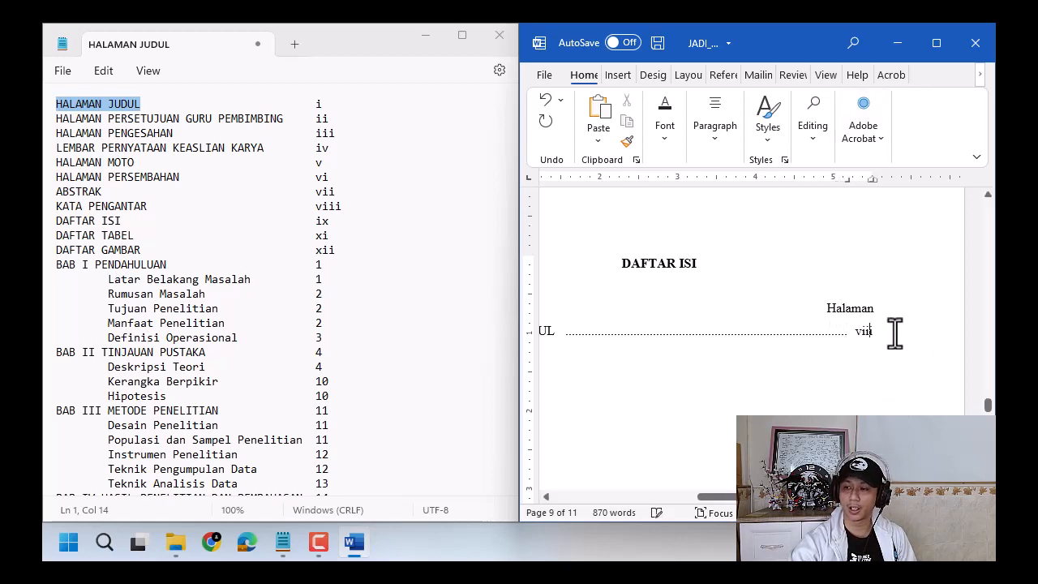
# Step: Replace the test page number of HALAMAN JUDUL with i and start a new line below the entry
pyautogui.press('BackSpace')
pyautogui.press('BackSpace')
pyautogui.press('BackSpace')
pyautogui.press('BackSpace')
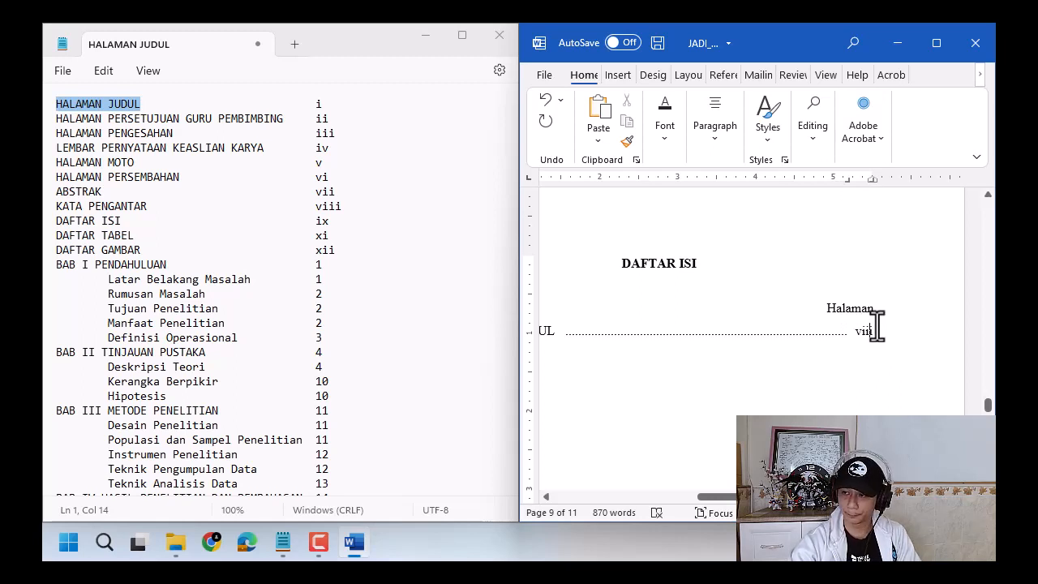
pyautogui.write('i')
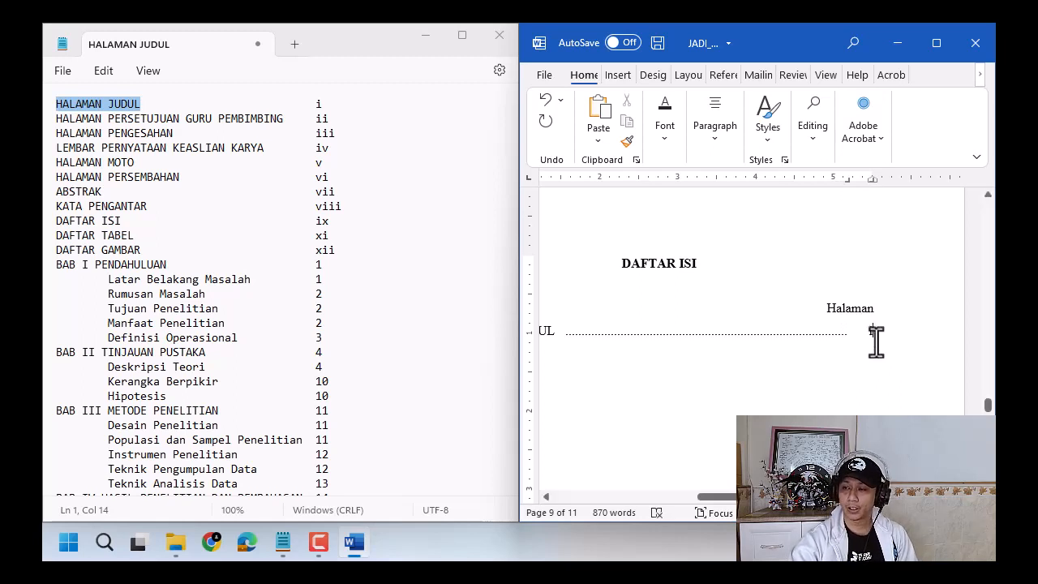
pyautogui.press('Return')
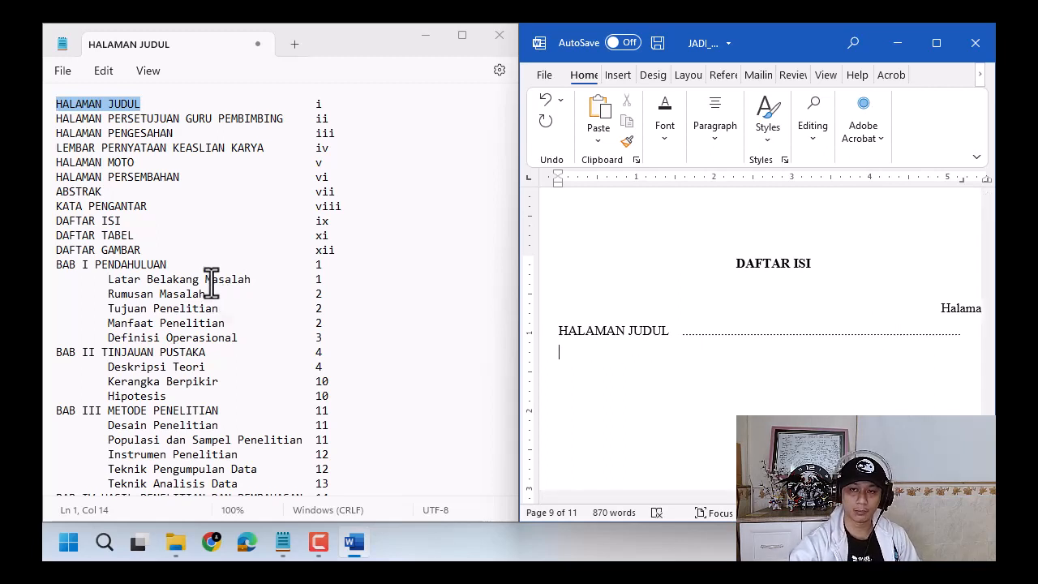
# Step: Copy the entry HALAMAN PERSETUJUAN GURU PEMBIMBING from the Notepad outline and paste it on the line below HALAMAN JUDUL in Word
pyautogui.moveTo(61, 118); pyautogui.dragTo(282, 122)
pyautogui.click(81, 119)
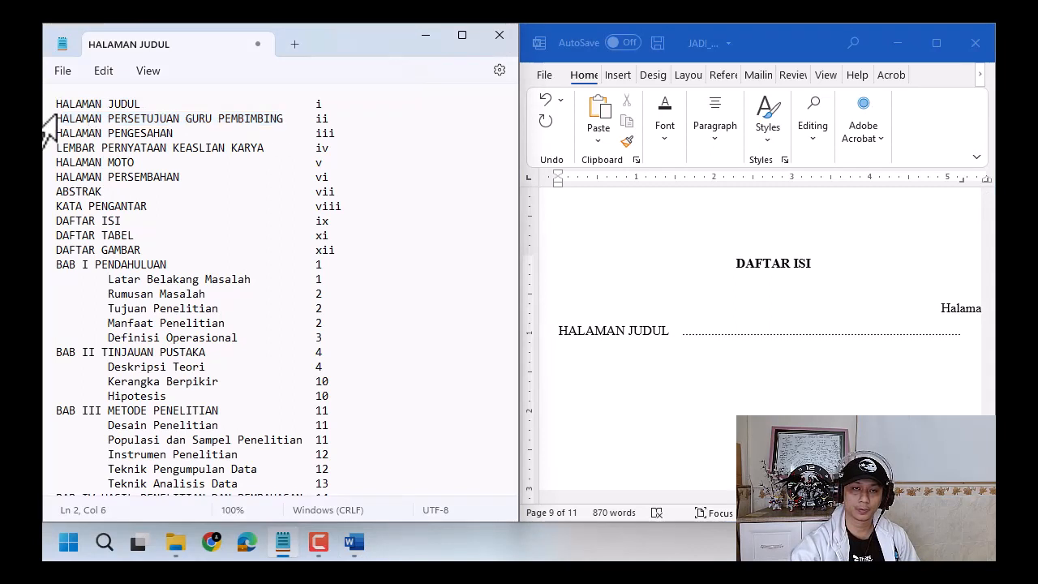
pyautogui.moveTo(52, 120); pyautogui.dragTo(282, 122)
pyautogui.press('super+c')
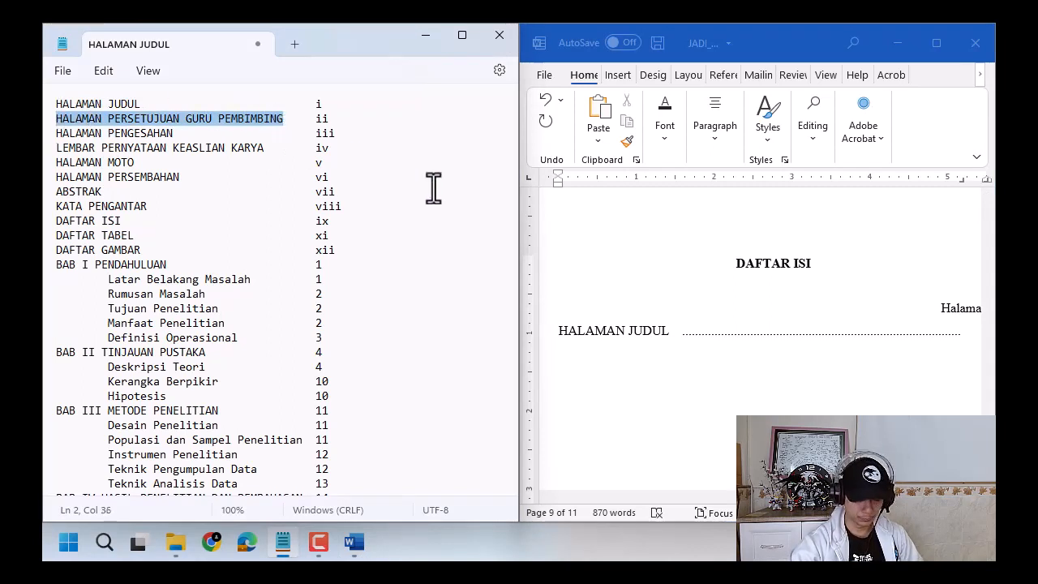
pyautogui.click(610, 345)
pyautogui.click(597, 141)
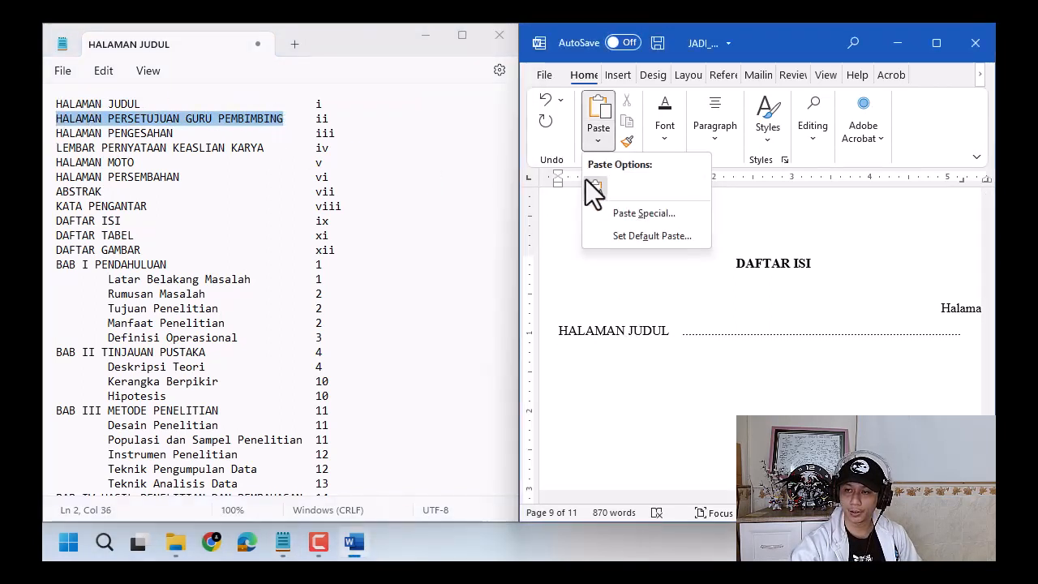
pyautogui.click(586, 180)
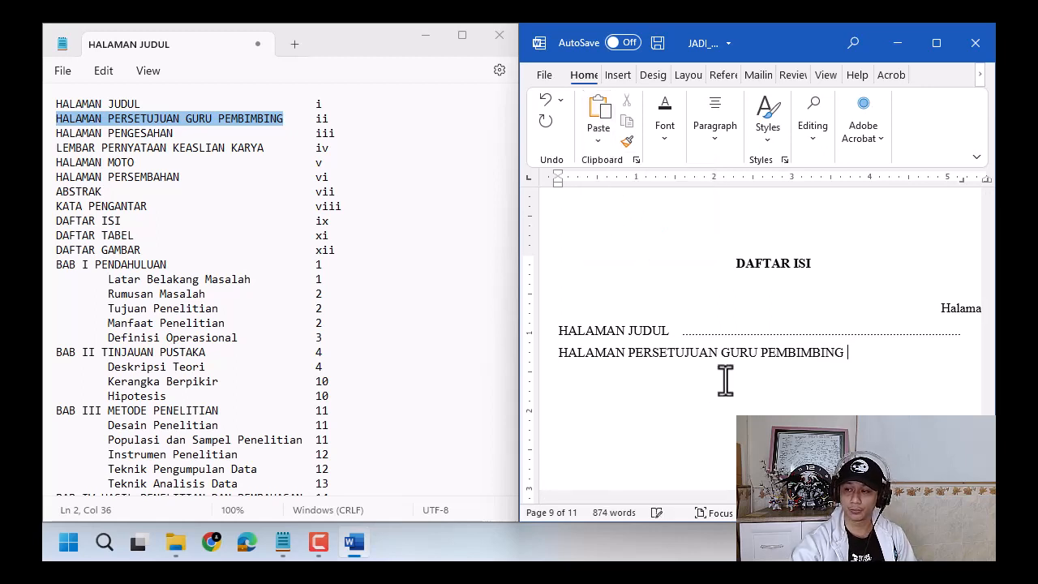
# Step: Add the dotted leader and right-aligned page number ii to HALAMAN PERSETUJUAN GURU PEMBIMBING and start a new line
pyautogui.press('Tab')
pyautogui.press('Tab')
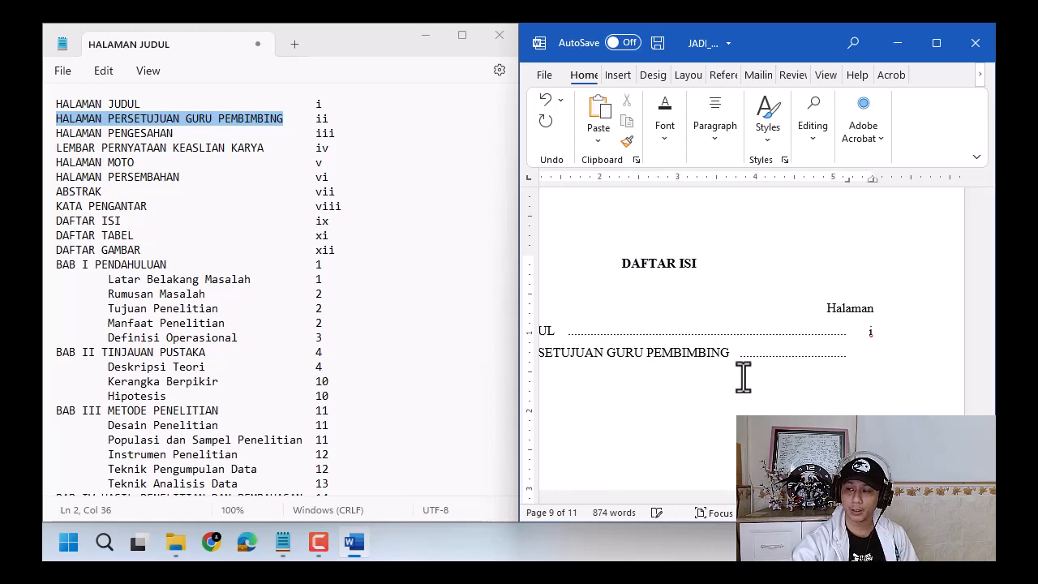
pyautogui.write('ii')
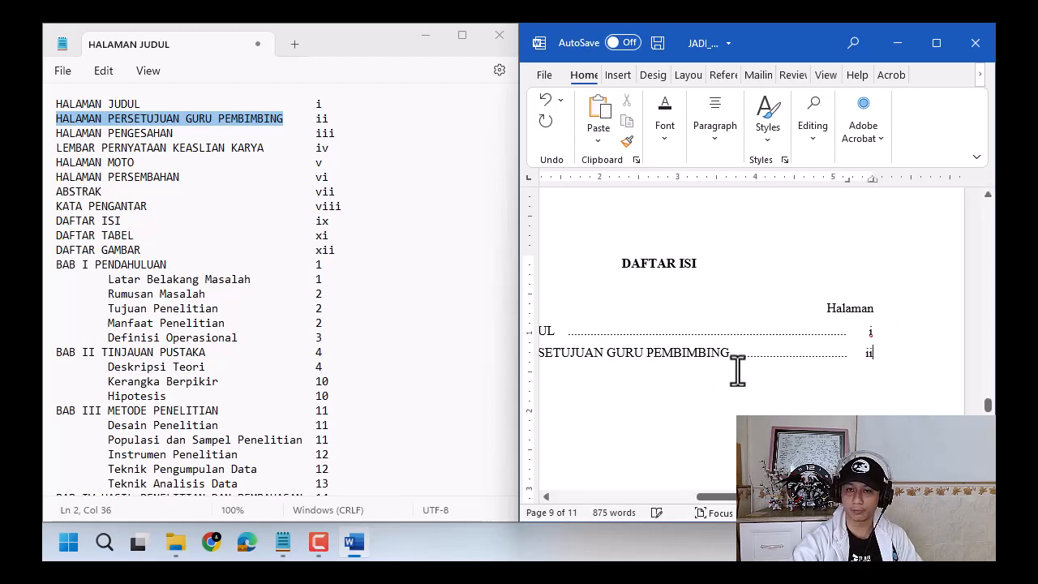
pyautogui.press('Return')
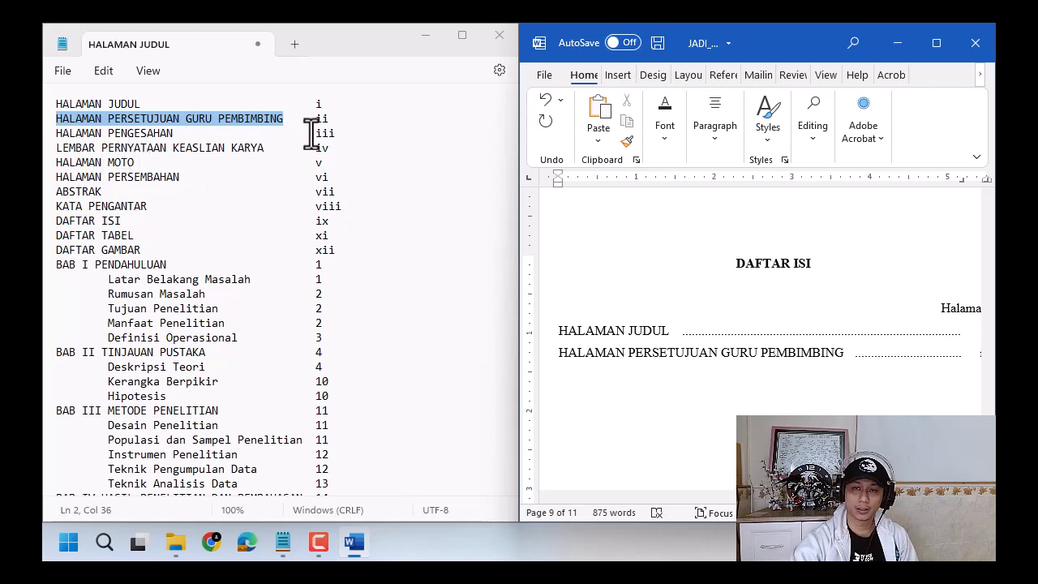
# Step: Copy the Notepad outline from HALAMAN PENGESAHAN through DAFTAR PUSTAKA, maximize Word, and paste it below the second contents entry
pyautogui.tripleClick(59, 135)
pyautogui.click(57, 135)
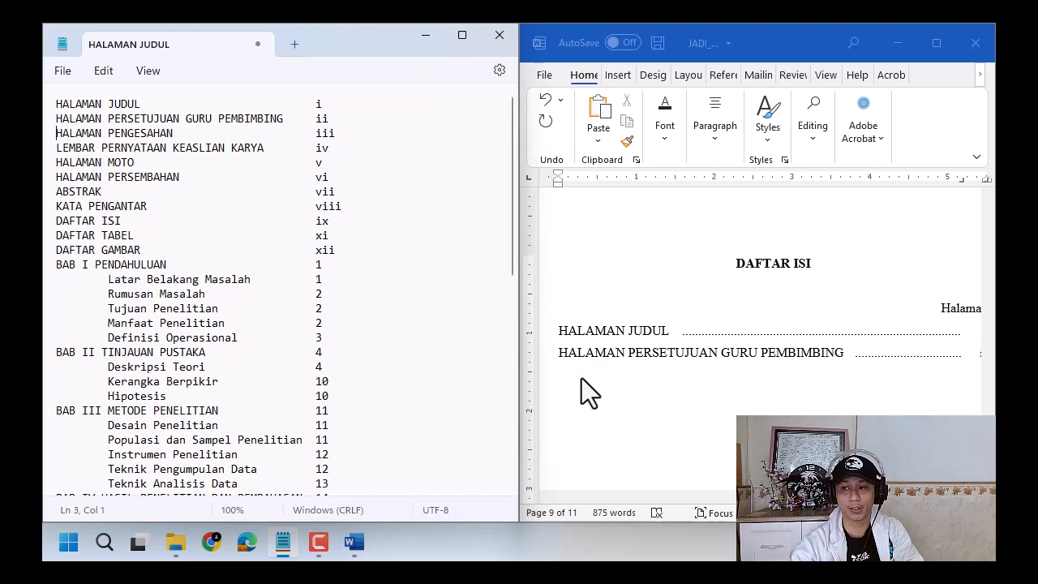
pyautogui.click(844, 341)
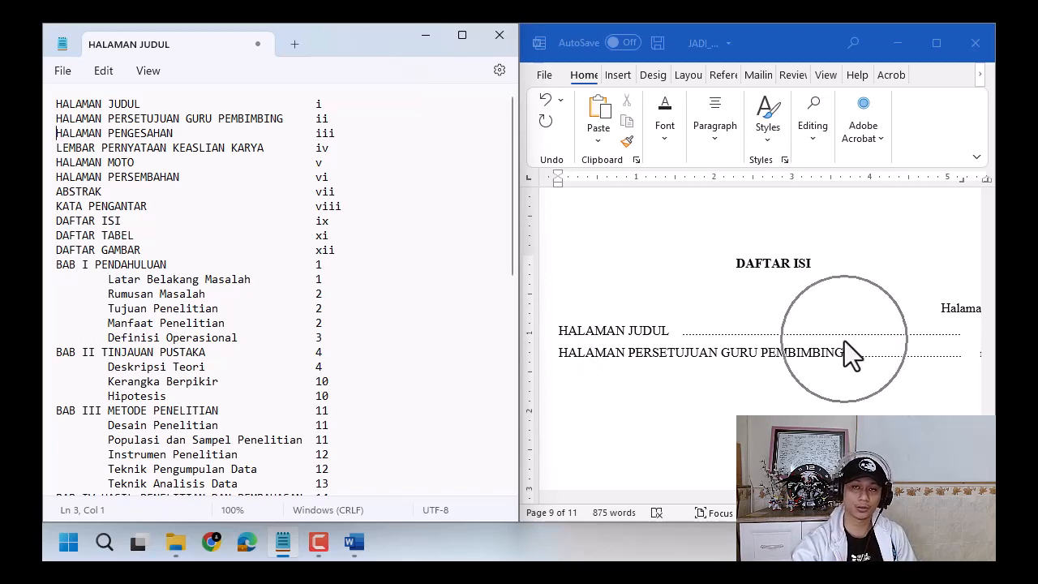
pyautogui.click(845, 342)
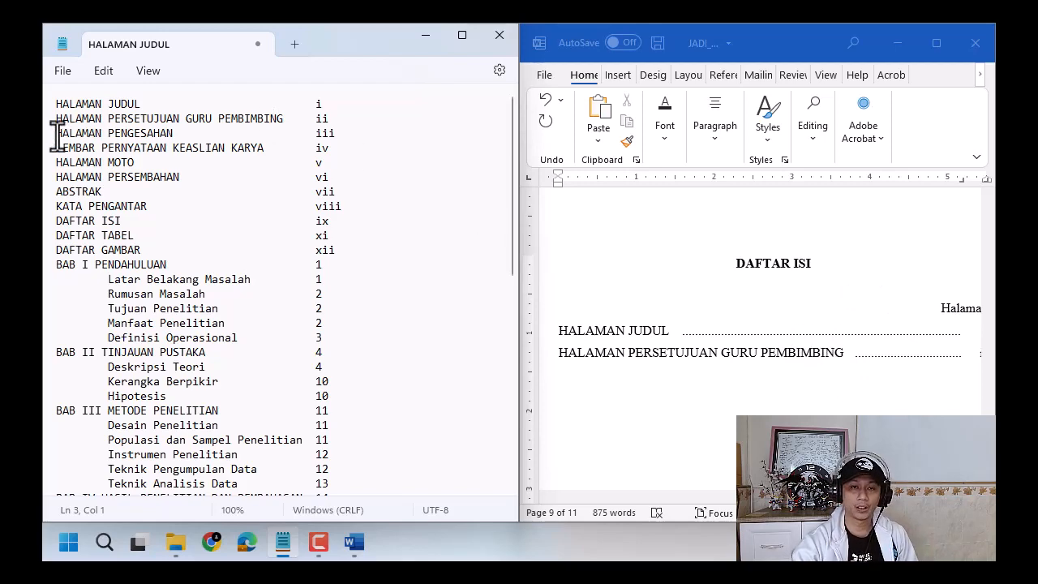
pyautogui.moveTo(58, 135); pyautogui.dragTo(179, 224)
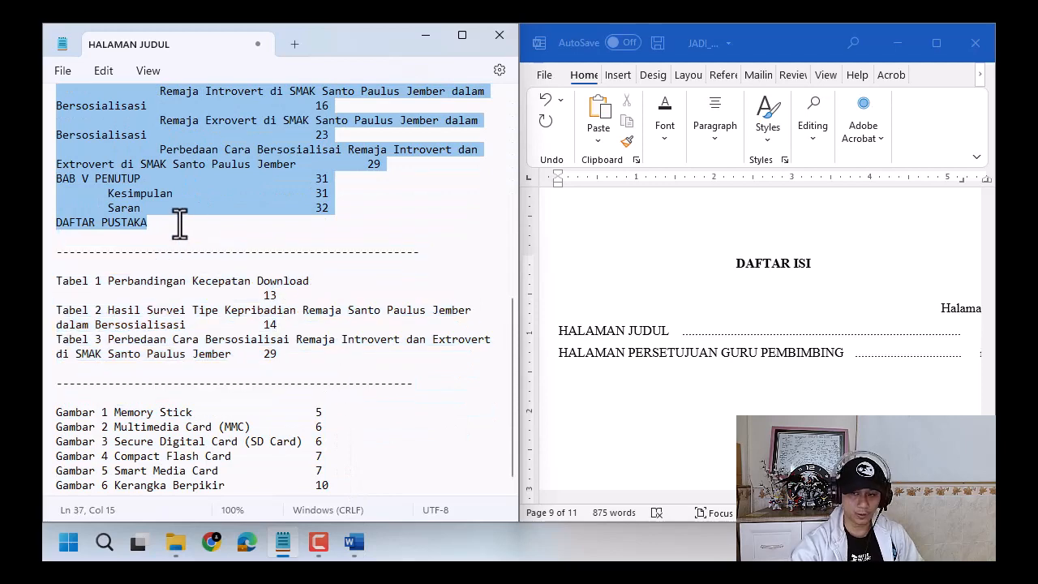
pyautogui.click(557, 374)
pyautogui.click(936, 42)
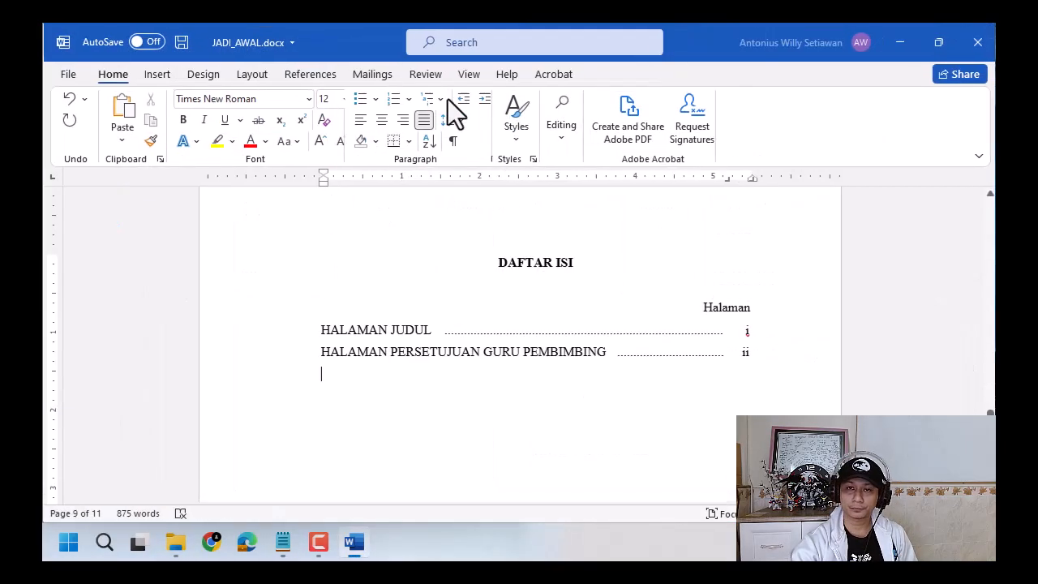
pyautogui.click(131, 142)
pyautogui.click(122, 190)
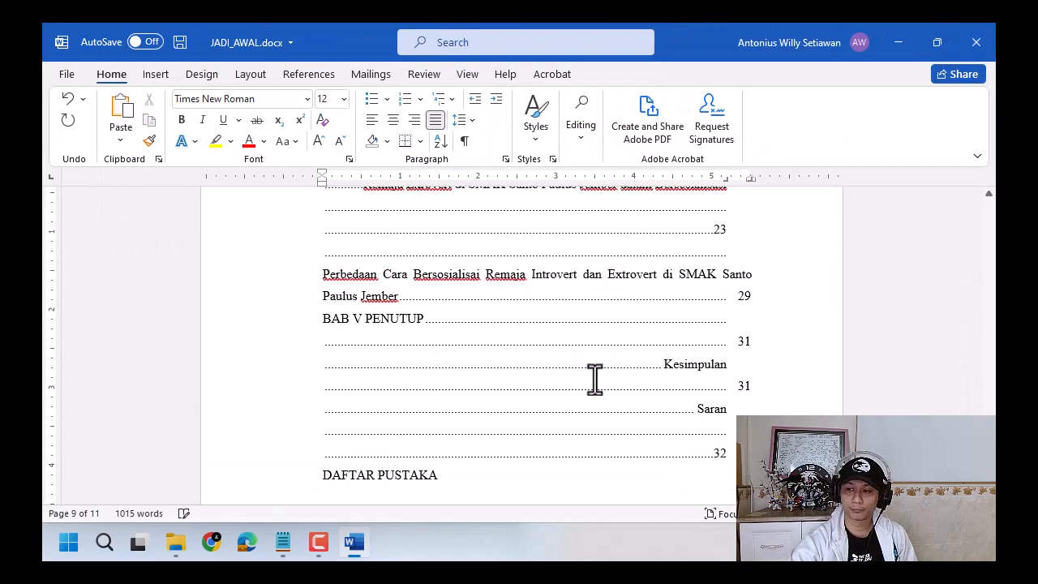
# Step: Fix the tabs after HALAMAN PENGESAHAN and LEMBAR PERNYATAAN KEASLIAN KARYA so each has one dotted leader and page numbers iii and iv right-aligned
pyautogui.scroll(15, 522, 341)
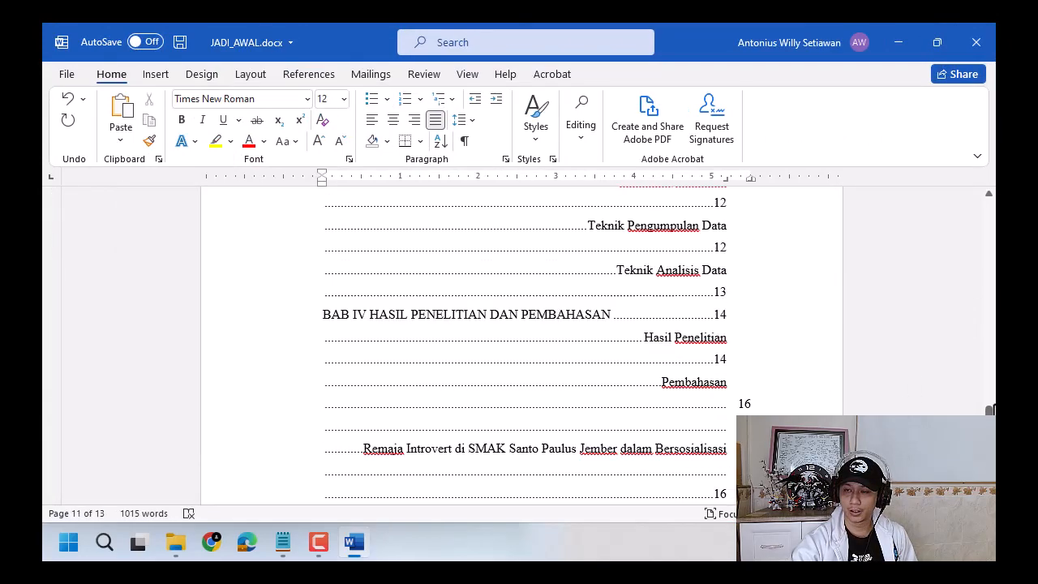
pyautogui.scroll(5, 836, 370)
pyautogui.scroll(-10, 836, 371)
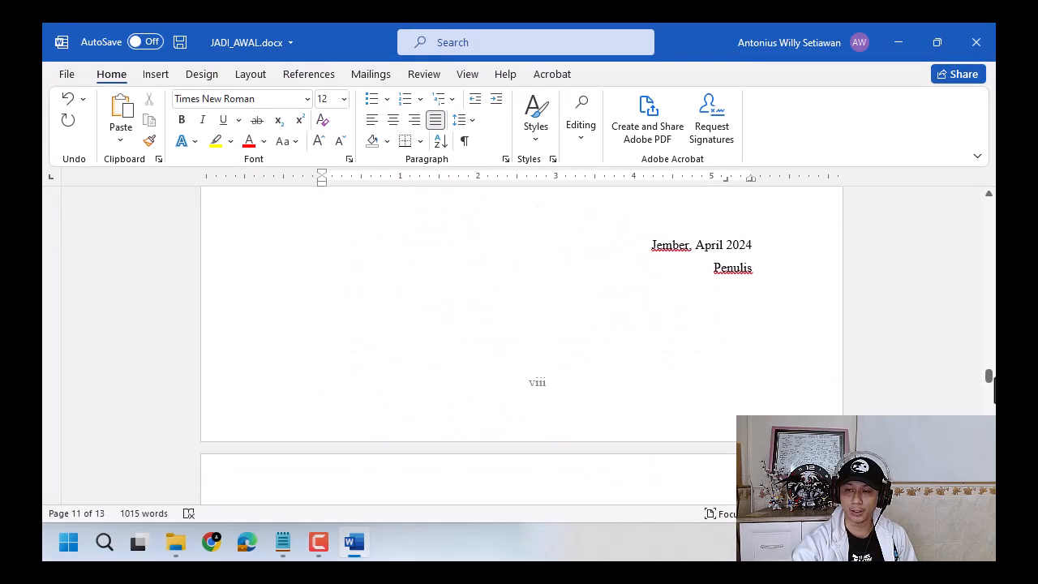
pyautogui.scroll(-1, 778, 333)
pyautogui.scroll(1, 698, 296)
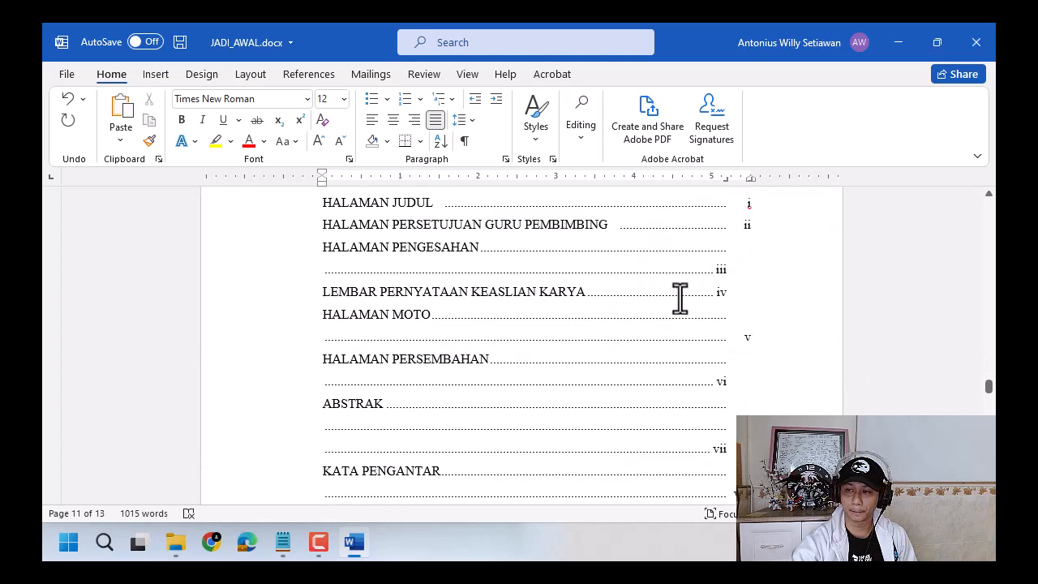
pyautogui.click(510, 253)
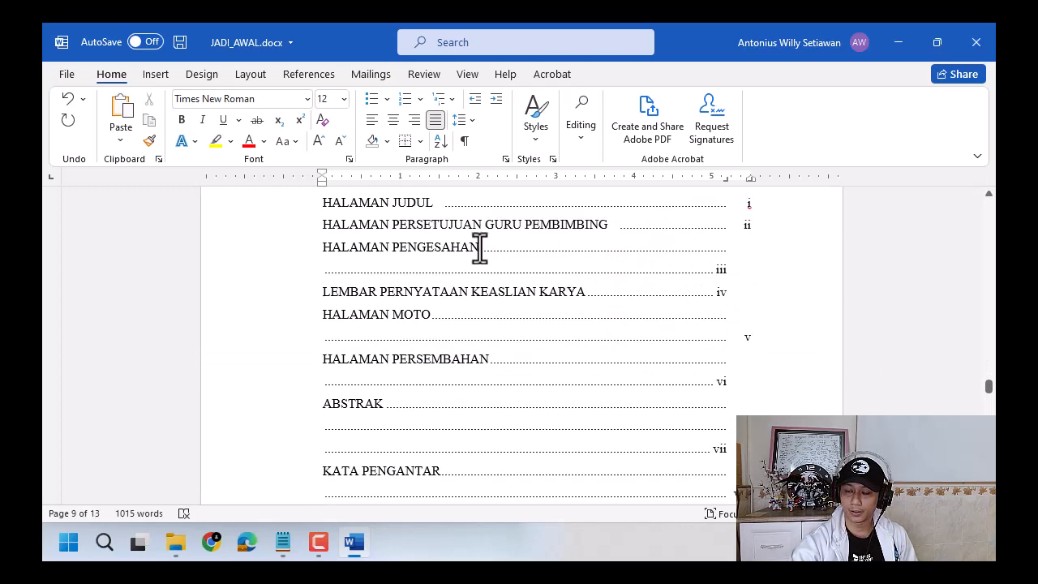
pyautogui.keyDown('shift'); pyautogui.click(691, 271); pyautogui.keyUp('shift')
pyautogui.press('BackSpace')
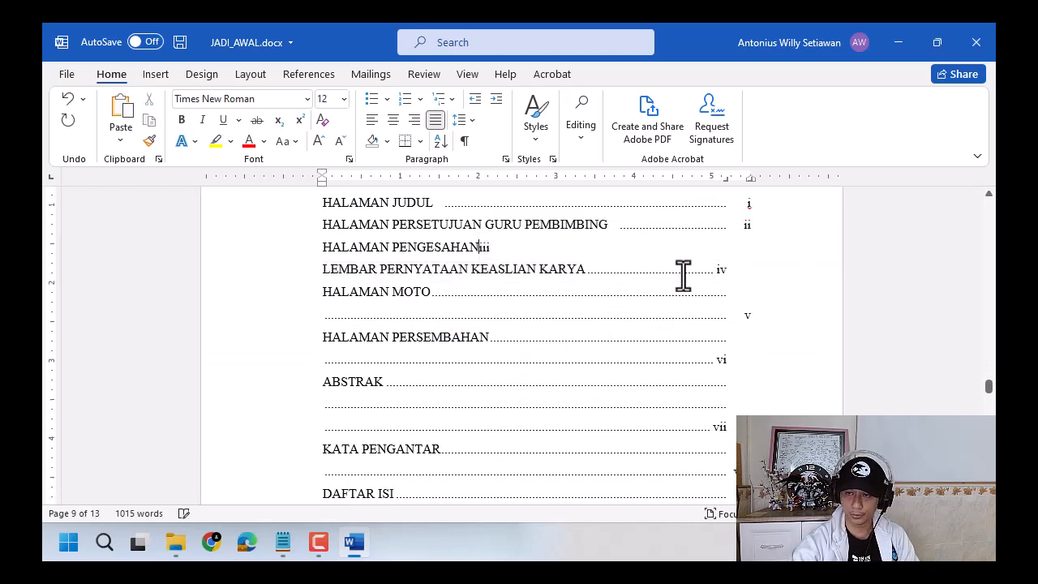
pyautogui.press('Tab')
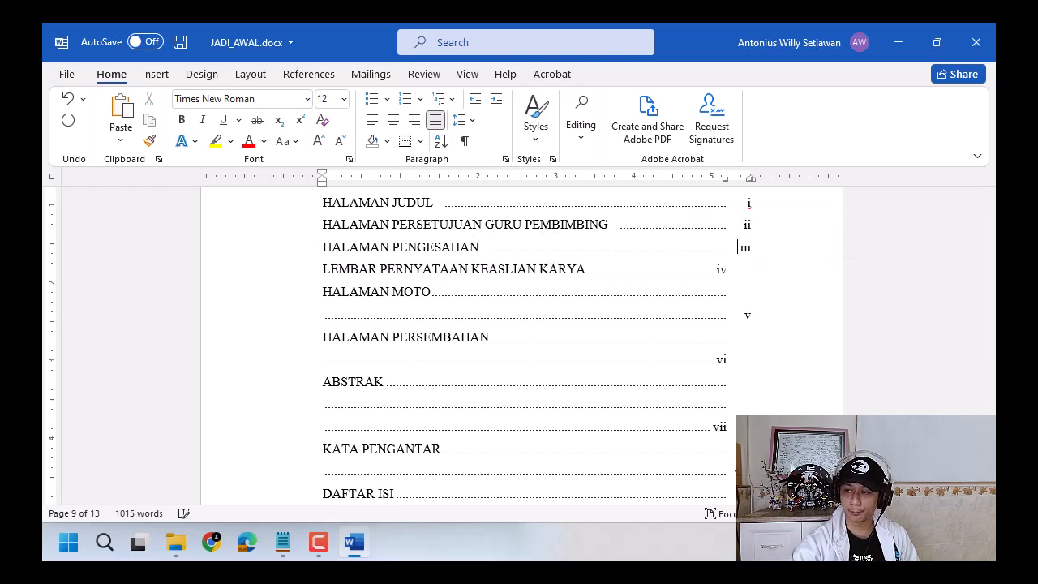
pyautogui.click(587, 270)
pyautogui.press('Tab')
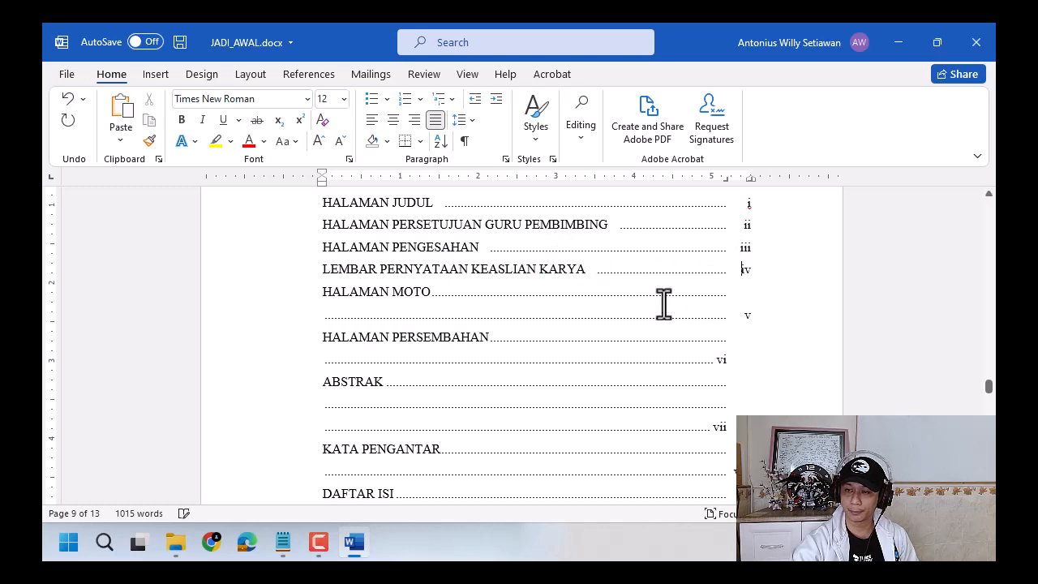
# Step: Remove the surplus tabs after HALAMAN MOTO and HALAMAN PERSEMBAHAN, leaving one dotted leader each and right-aligned page numbers v and vi
pyautogui.moveTo(430, 294); pyautogui.dragTo(726, 318)
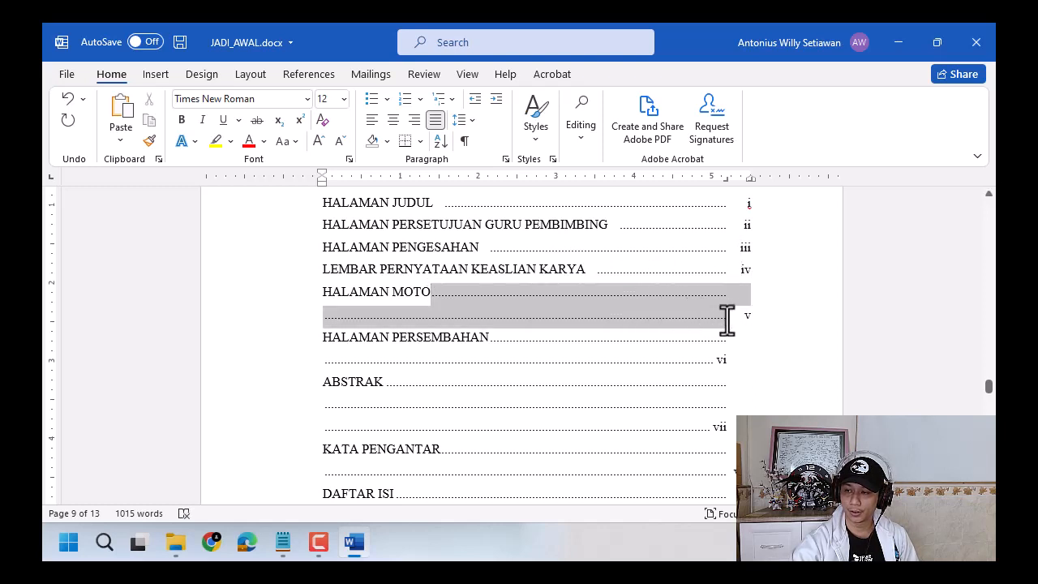
pyautogui.press('Delete')
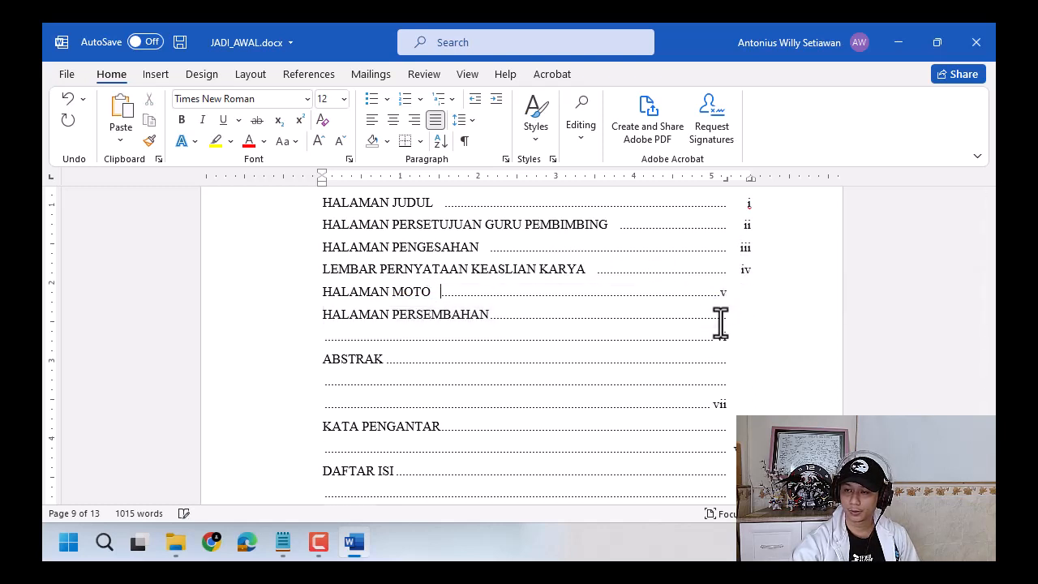
pyautogui.press('Tab')
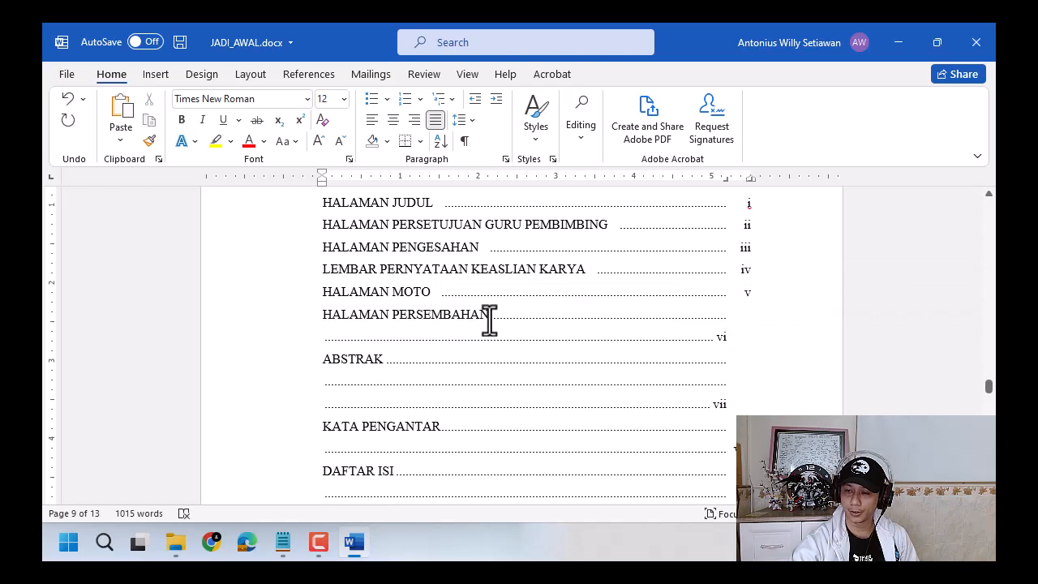
pyautogui.moveTo(489, 318); pyautogui.dragTo(695, 334)
pyautogui.press('Delete')
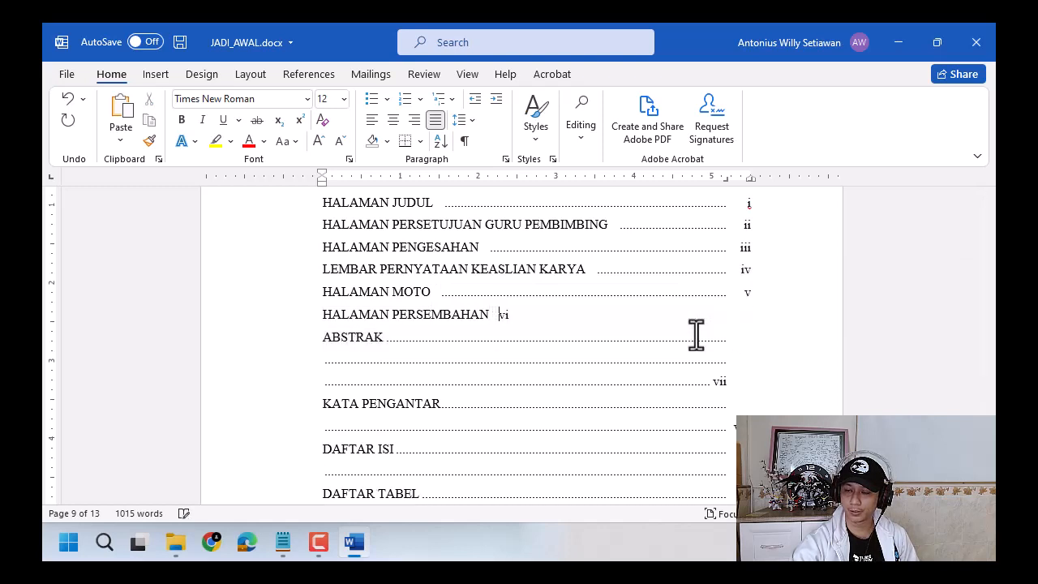
pyautogui.press('Tab')
# Step: Fix the tabs after ABSTRAK and KATA PENGANTAR so each has one dotted leader and page numbers vii and viii right-aligned
pyautogui.moveTo(381, 337); pyautogui.dragTo(674, 371)
pyautogui.press('Delete')
pyautogui.press('Tab')
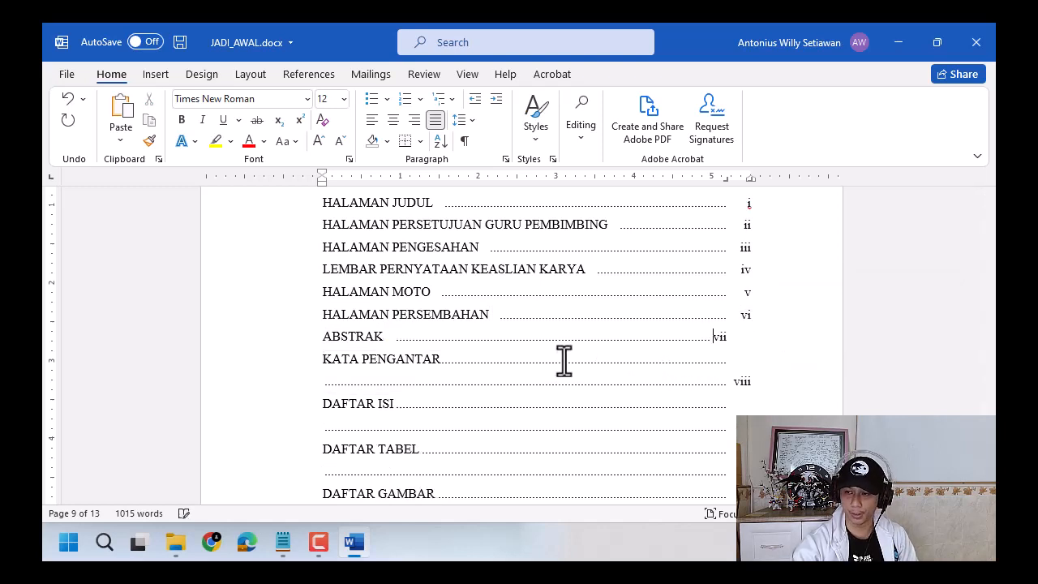
pyautogui.moveTo(441, 360); pyautogui.dragTo(716, 387)
pyautogui.press('Delete')
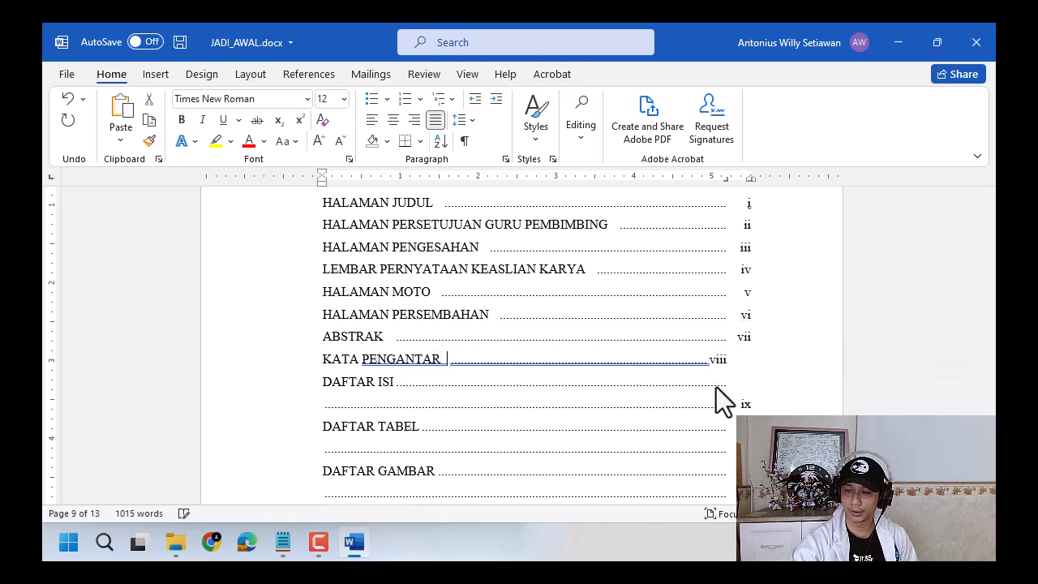
pyautogui.click(714, 360)
pyautogui.press('Tab')
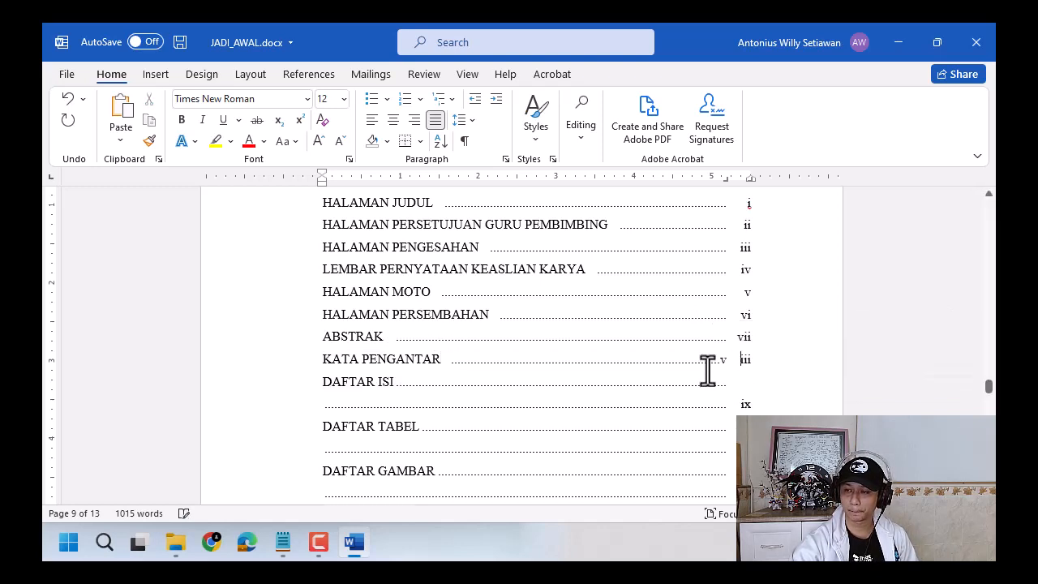
pyautogui.press('BackSpace')
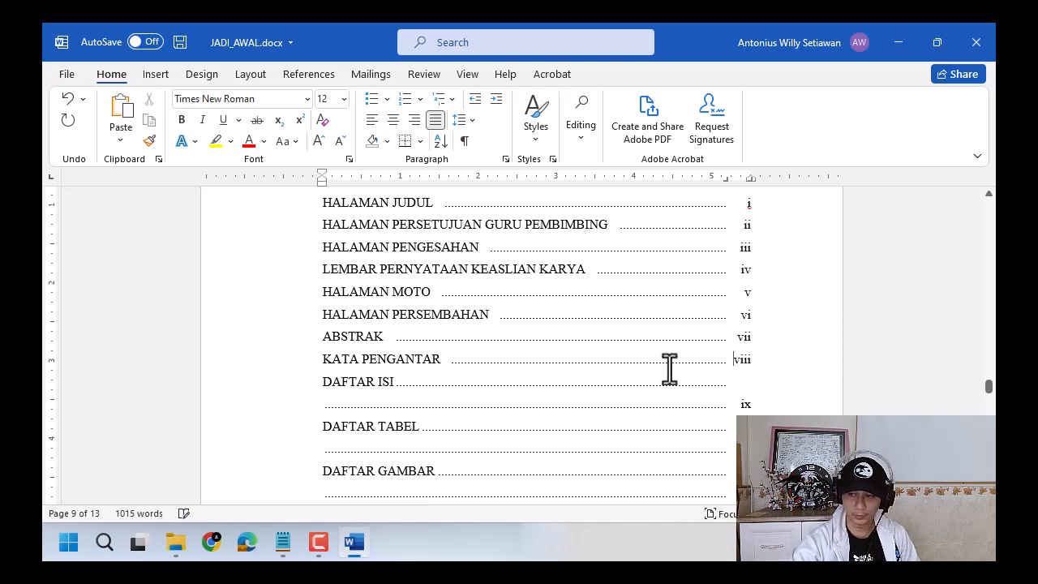
# Step: Replace the surplus tabs after DAFTAR ISI and DAFTAR TABEL with one dotted leader each and right-aligned page numbers ix and xi
pyautogui.moveTo(402, 383); pyautogui.dragTo(741, 405)
pyautogui.press('BackSpace')
pyautogui.press('Tab')
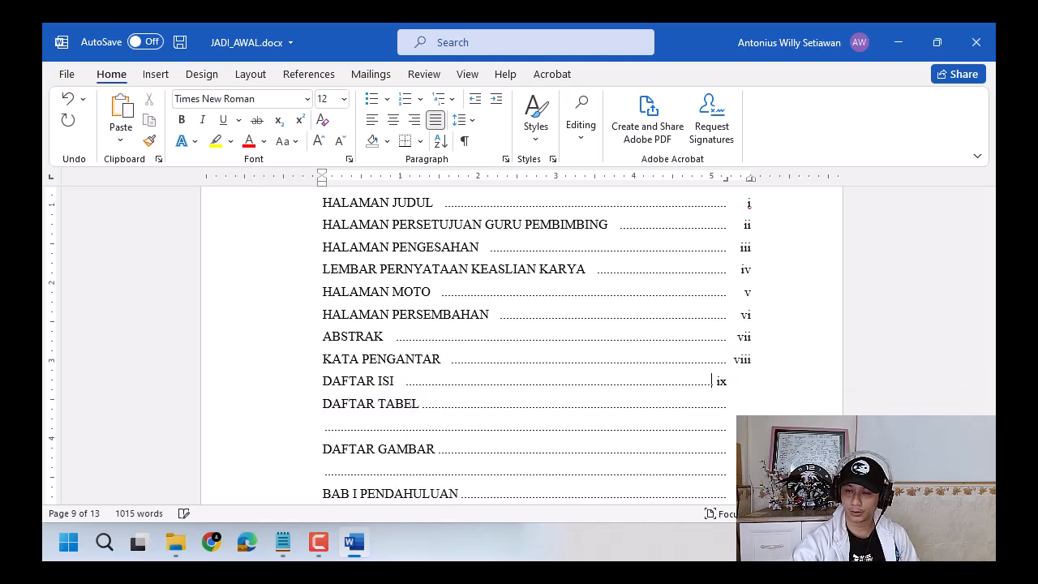
pyautogui.scroll(-1, 535, 365)
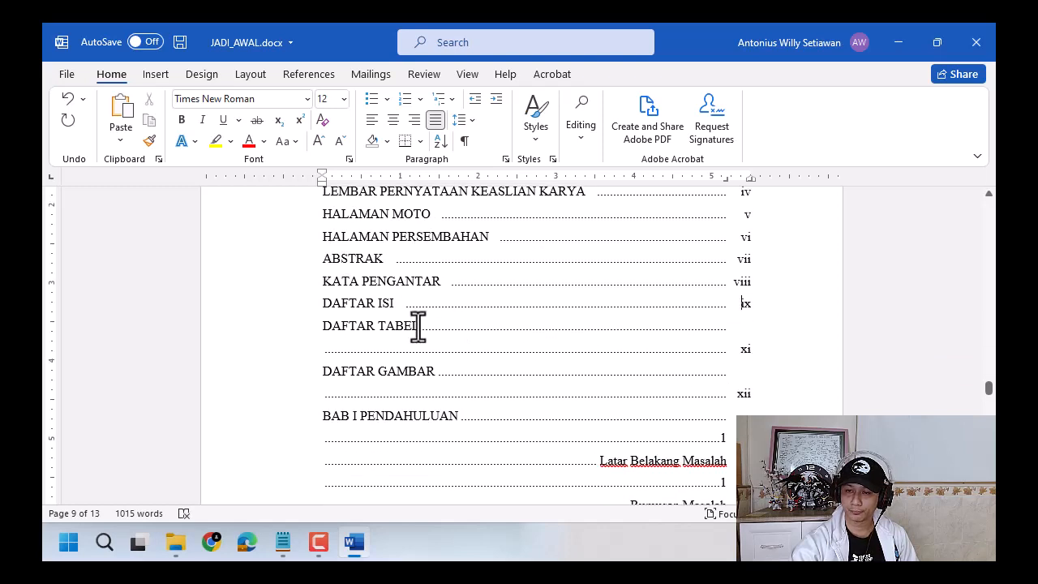
pyautogui.moveTo(419, 327); pyautogui.dragTo(708, 359)
pyautogui.press('BackSpace')
pyautogui.press('Tab')
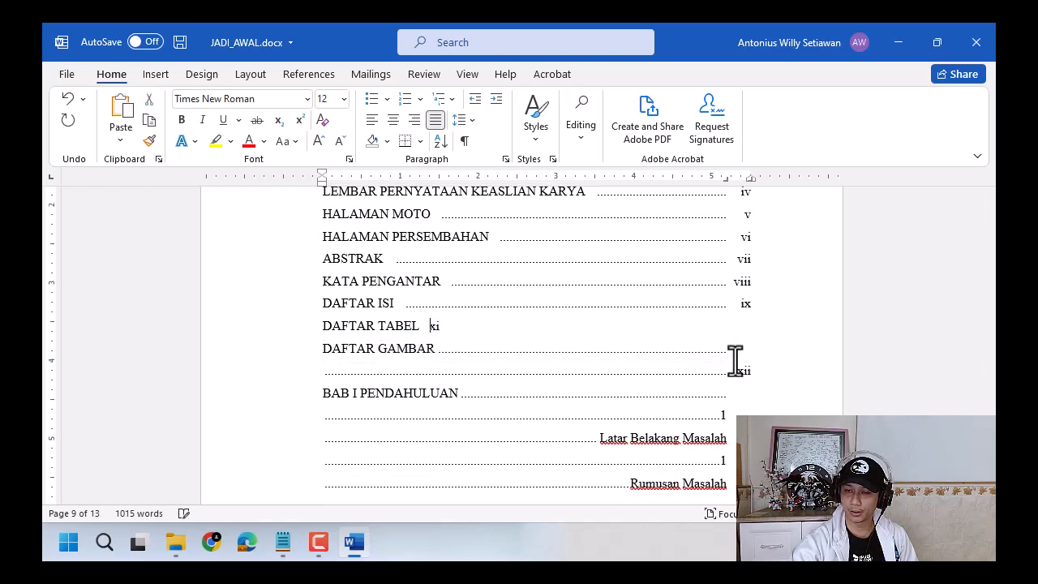
# Step: Reduce DAFTAR GAMBAR and BAB I PENDAHULUAN to one line each, with a single dotted leader and right-aligned page numbers xii and 1
pyautogui.moveTo(528, 359); pyautogui.dragTo(737, 381)
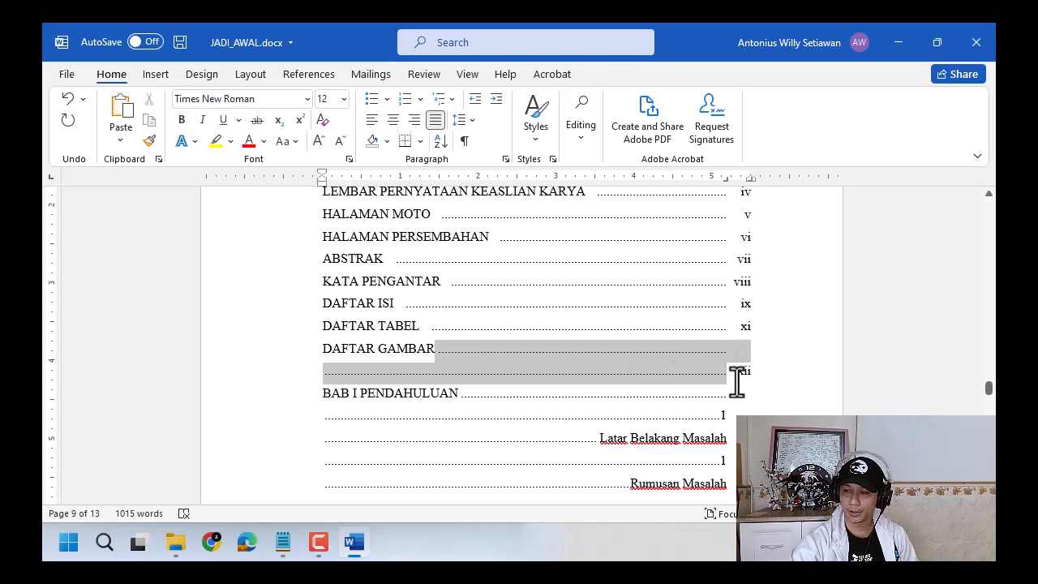
pyautogui.press('BackSpace')
pyautogui.press('Tab')
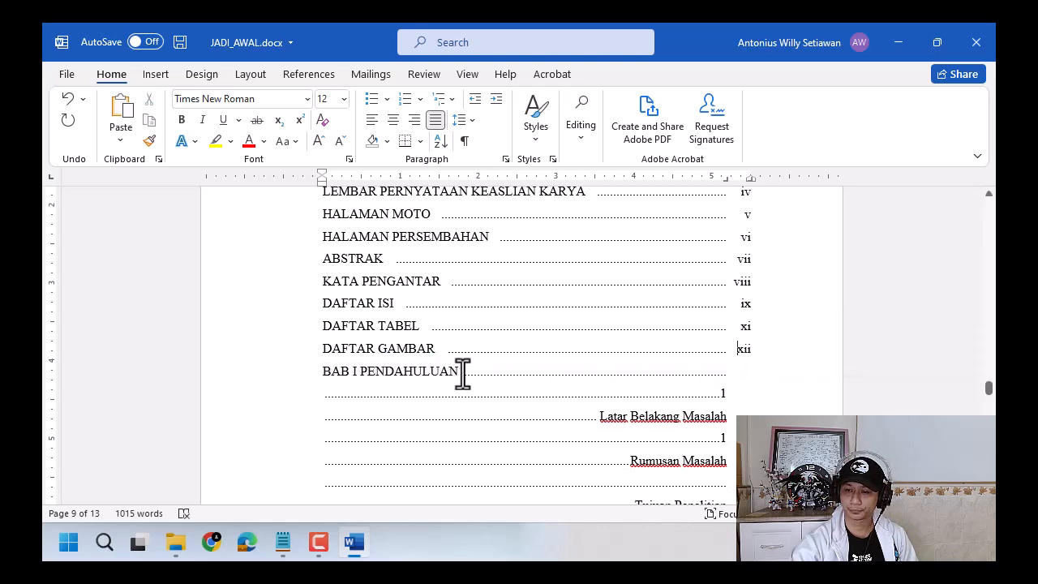
pyautogui.click(461, 370)
pyautogui.moveTo(624, 370); pyautogui.dragTo(719, 389)
pyautogui.press('BackSpace')
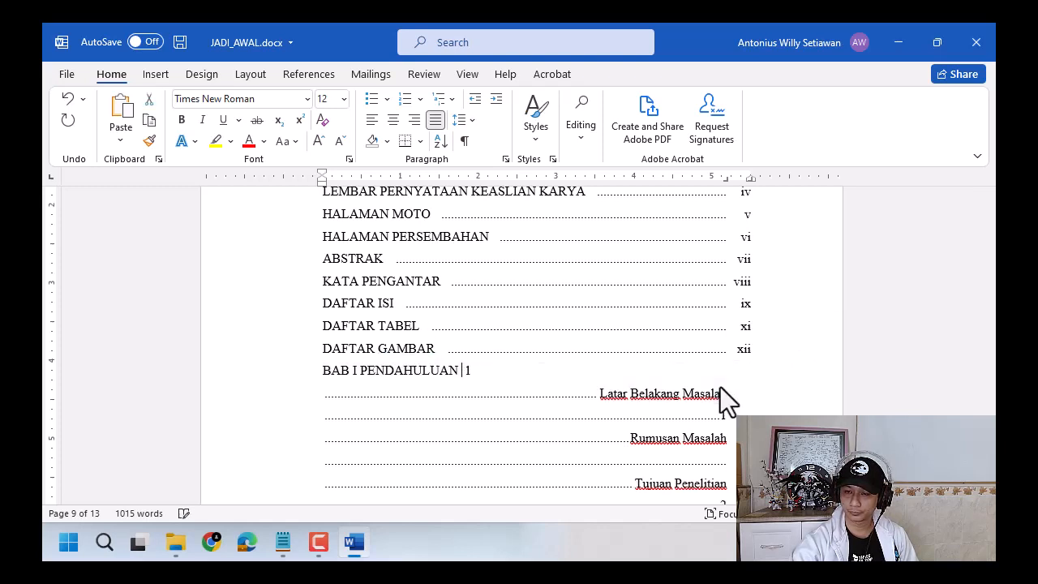
pyautogui.press('Tab')
pyautogui.press('Tab')
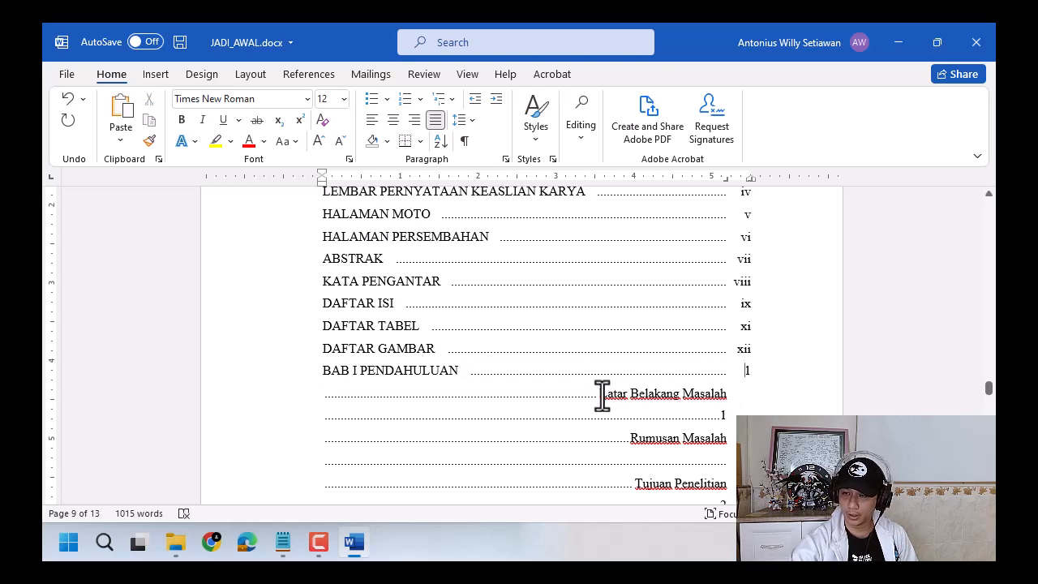
# Step: Remove the leading tabs before Latar Belakang Masalah and Rumusan Masalah so both subheadings start at the left margin
pyautogui.moveTo(602, 395); pyautogui.dragTo(358, 396)
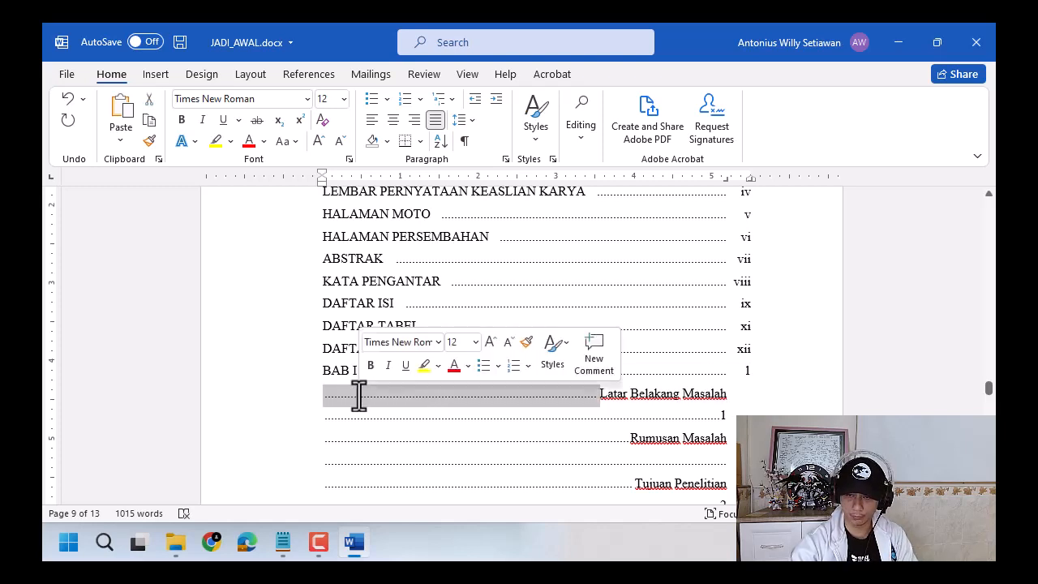
pyautogui.press('BackSpace')
pyautogui.moveTo(631, 416); pyautogui.dragTo(397, 416)
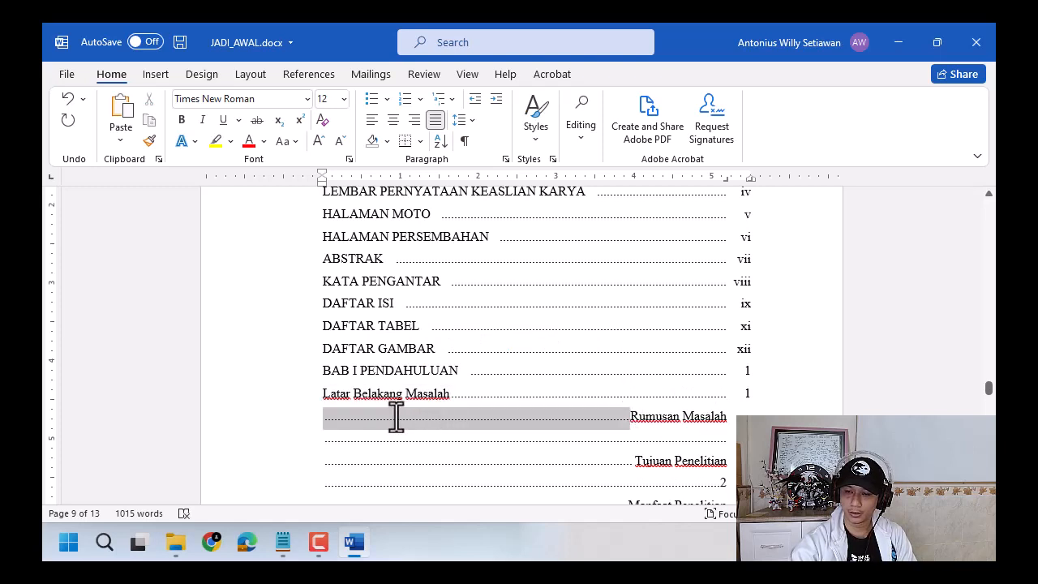
# Step: Delete the stray leader dots before the Rumusan Masalah entry and the extra dots between it and its page number
pyautogui.press('BackSpace')
pyautogui.moveTo(719, 440); pyautogui.dragTo(470, 412)
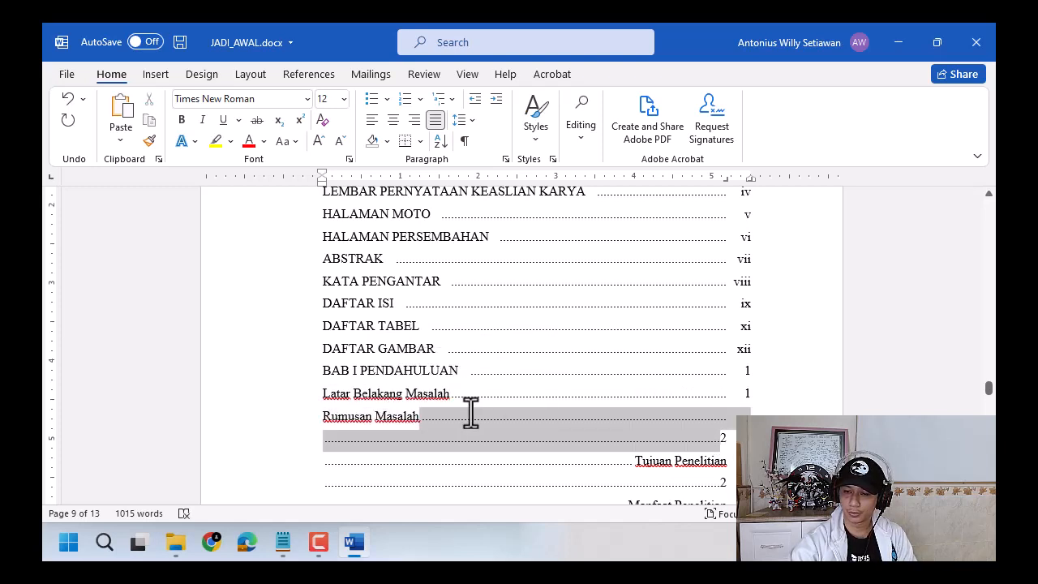
pyautogui.press('BackSpace')
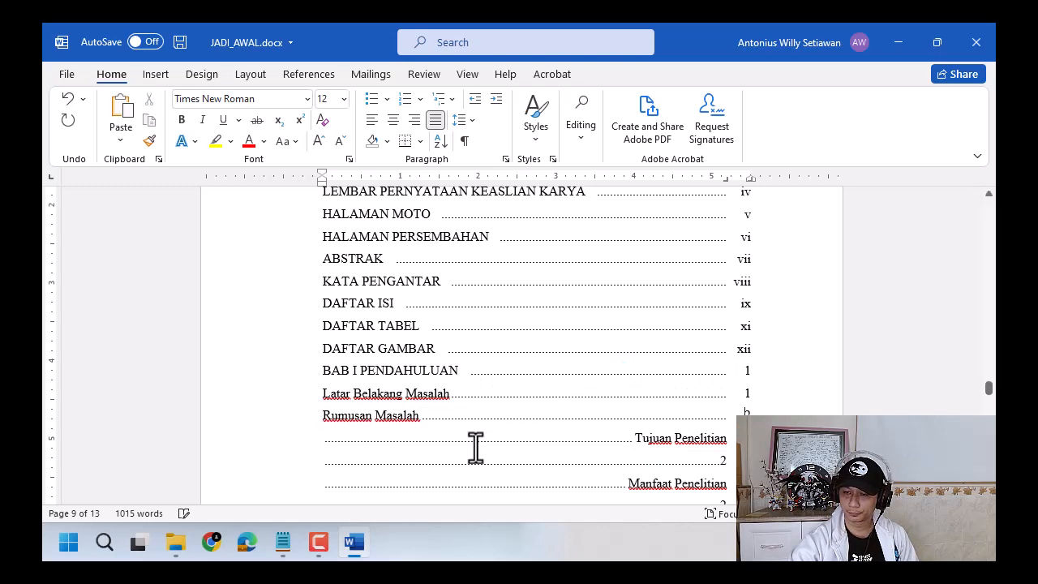
# Step: Add a gap before the leader dots of the Latar Belakang Masalah and Rumusan Masalah entries
pyautogui.scroll(-2, 457, 326)
pyautogui.click(449, 316)
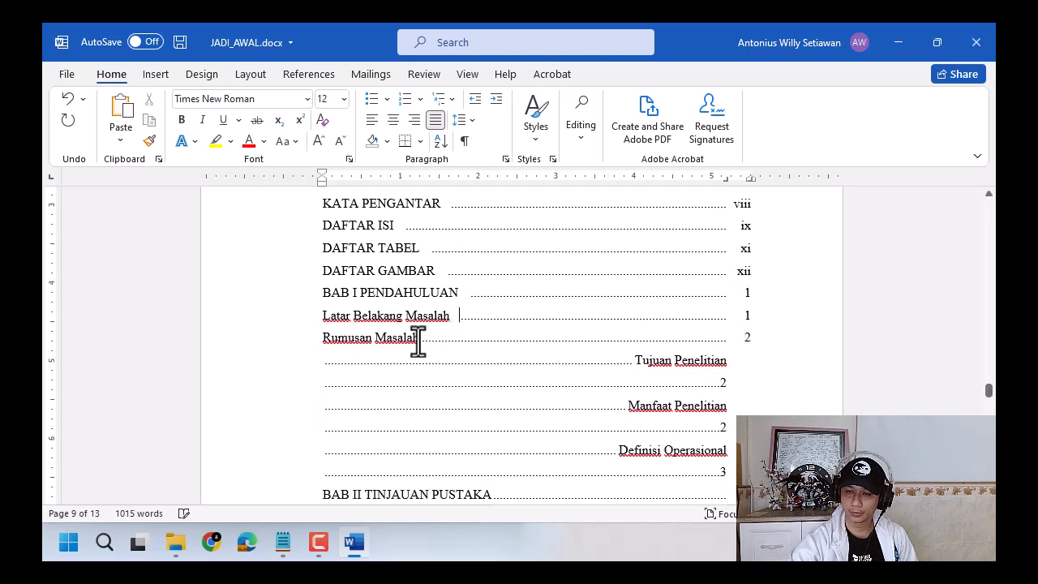
pyautogui.click(418, 340)
# Step: Clean up the Tujuan Penelitian entry to a single line with a gap before its dot leader
pyautogui.moveTo(636, 362); pyautogui.dragTo(704, 362)
pyautogui.press('BackSpace')
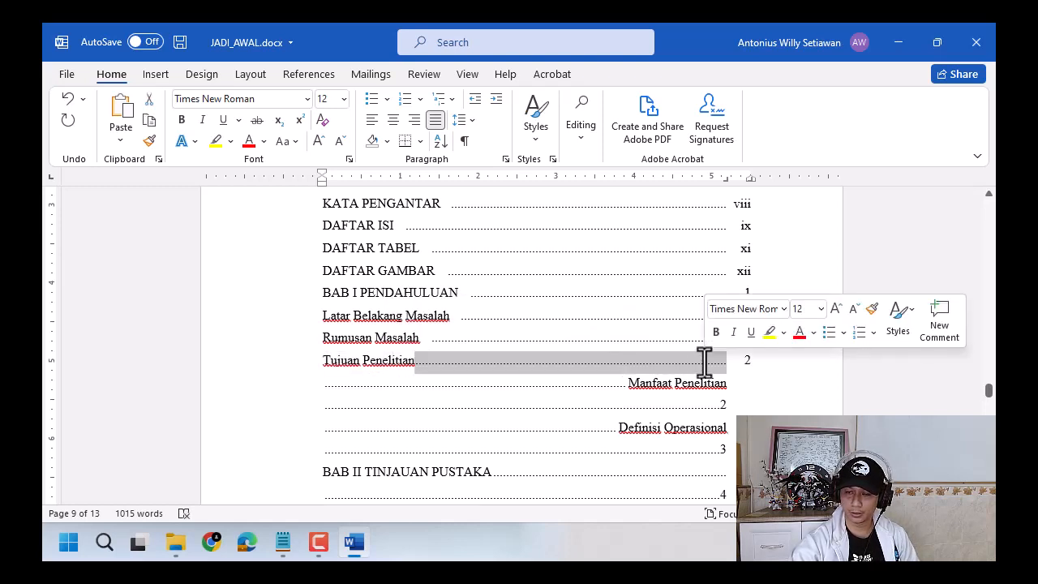
pyautogui.press('Tab')
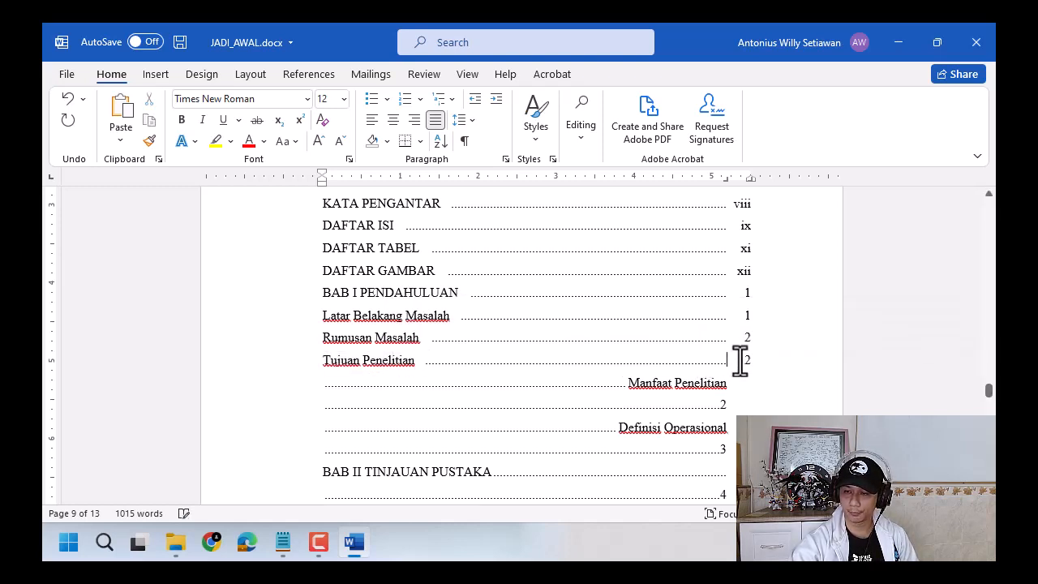
# Step: Delete the surplus leader dots around the Manfaat Penelitian and Definisi Operasional entries so each sits on its own line
pyautogui.moveTo(628, 382); pyautogui.dragTo(387, 382)
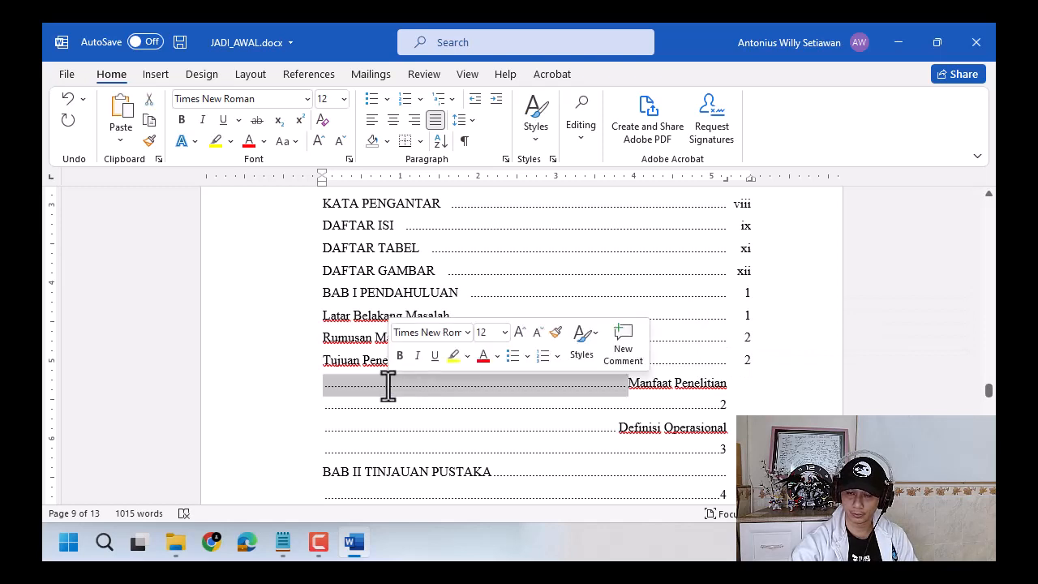
pyautogui.press('BackSpace')
pyautogui.moveTo(325, 408); pyautogui.dragTo(561, 406)
pyautogui.press('BackSpace')
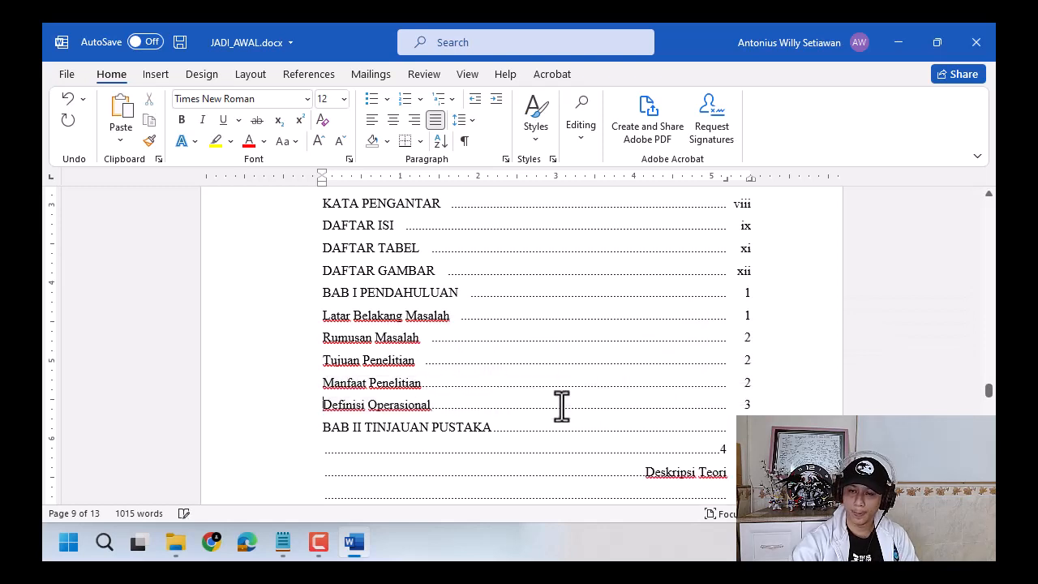
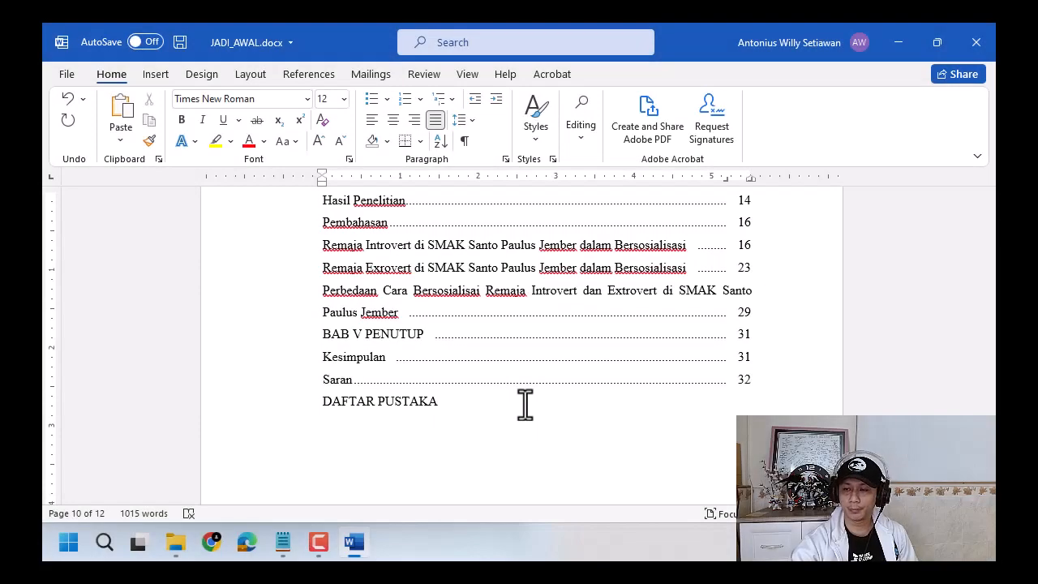
# Step: Look over the DAFTAR ISI entries, checking the alignment of their dot leaders and page numbers
pyautogui.scroll(3, 598, 438)
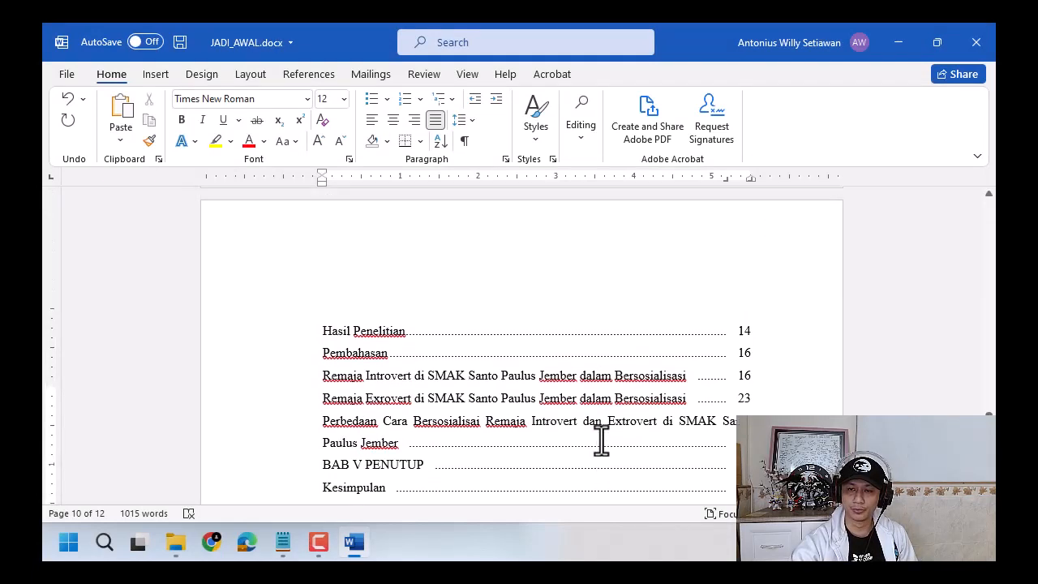
pyautogui.scroll(10, 601, 441)
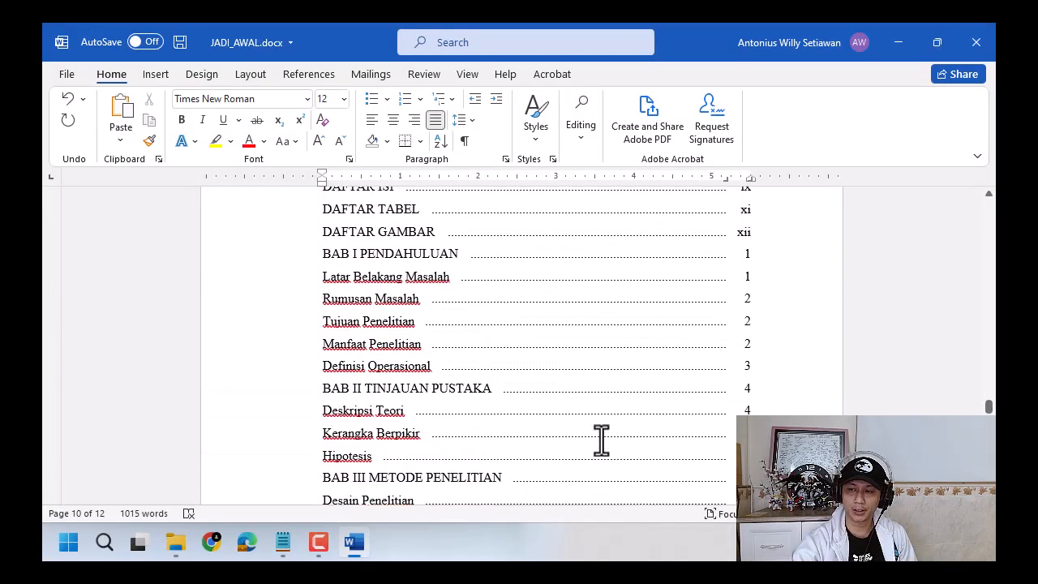
pyautogui.scroll(-4, 601, 441)
pyautogui.click(316, 344)
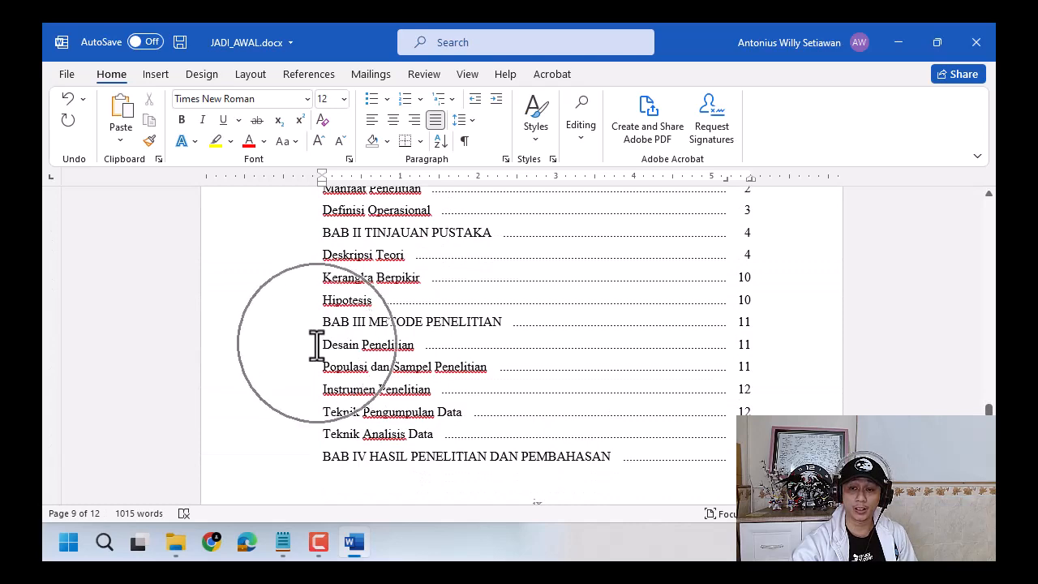
pyautogui.click(320, 344)
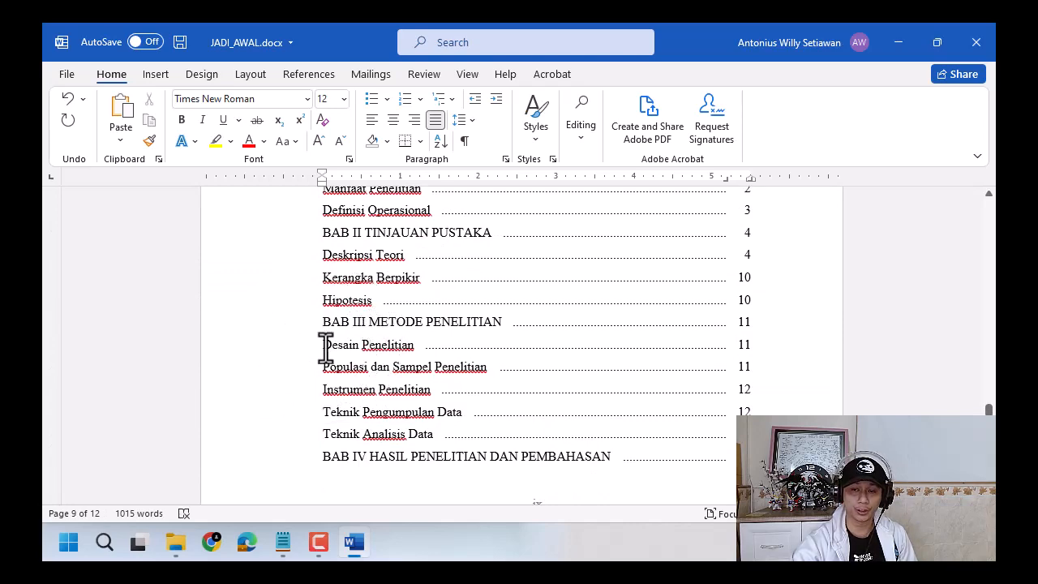
pyautogui.click(326, 345)
pyautogui.scroll(8, 424, 370)
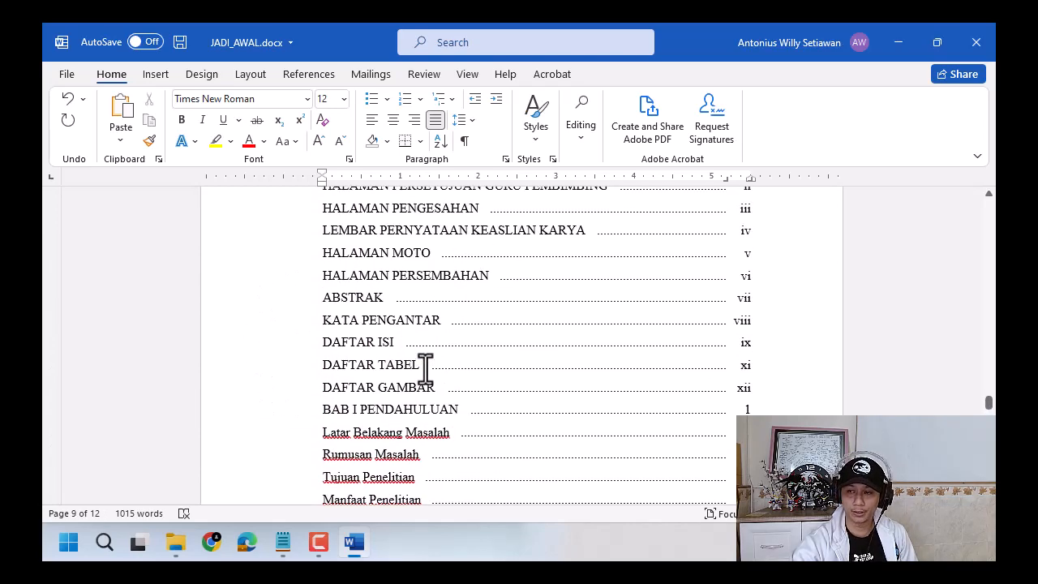
pyautogui.scroll(3, 425, 367)
pyautogui.scroll(-4, 425, 367)
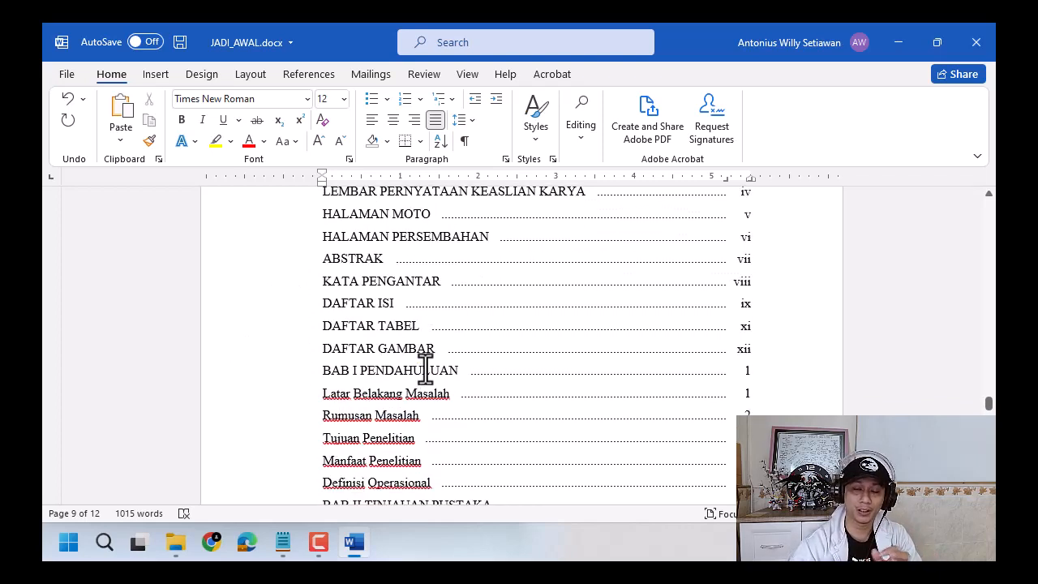
pyautogui.scroll(6, 425, 369)
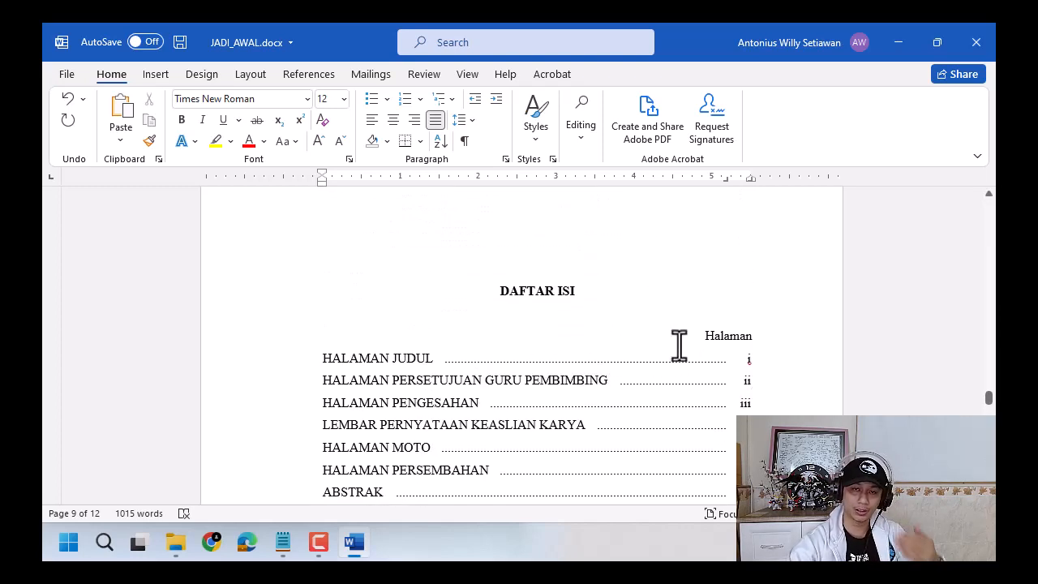
pyautogui.scroll(-9, 630, 378)
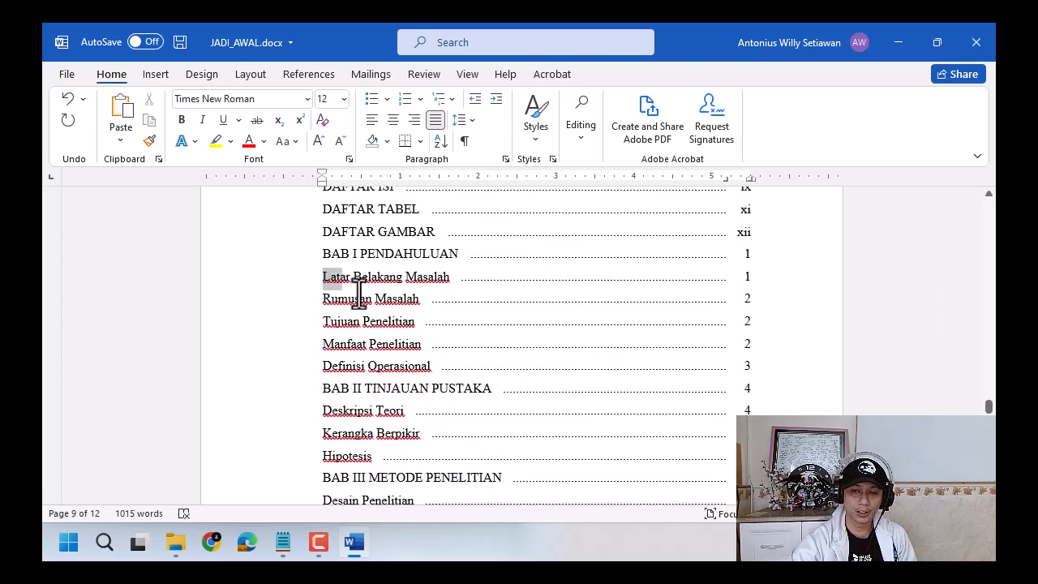
# Step: Number the five BAB I subheadings, Latar Belakang Masalah to Definisi Operasional, with a new number format 1.1
pyautogui.moveTo(321, 277); pyautogui.dragTo(765, 371)
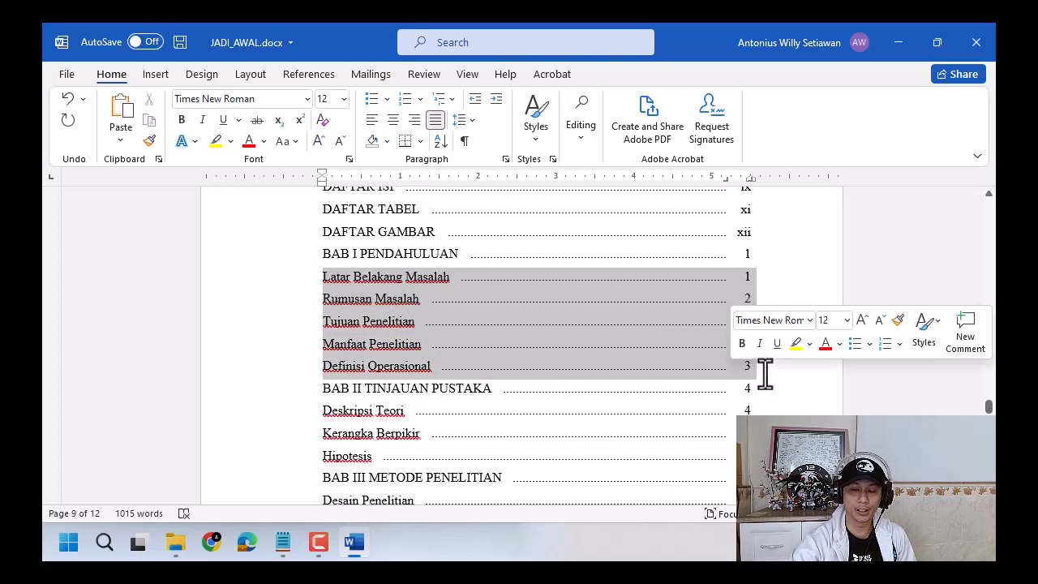
pyautogui.press('ctrl')
pyautogui.press('ctrl')
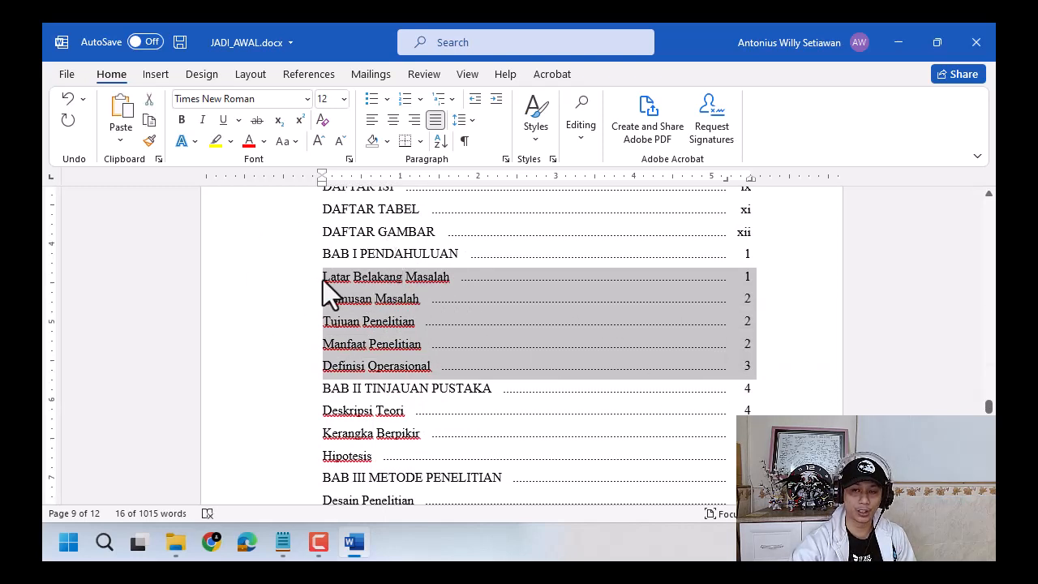
pyautogui.click(420, 99)
pyautogui.scroll(-5, 521, 380)
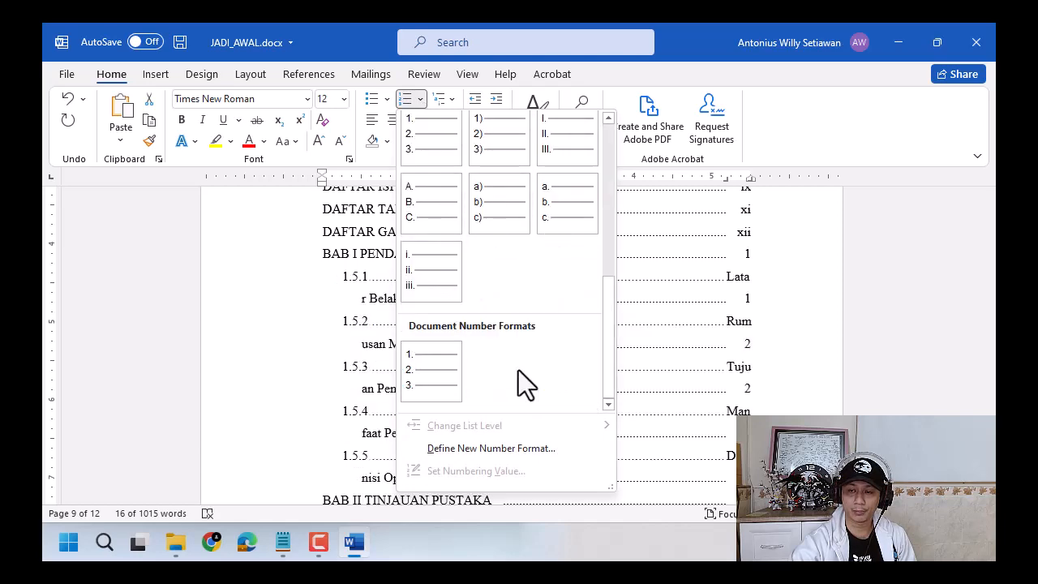
pyautogui.click(505, 448)
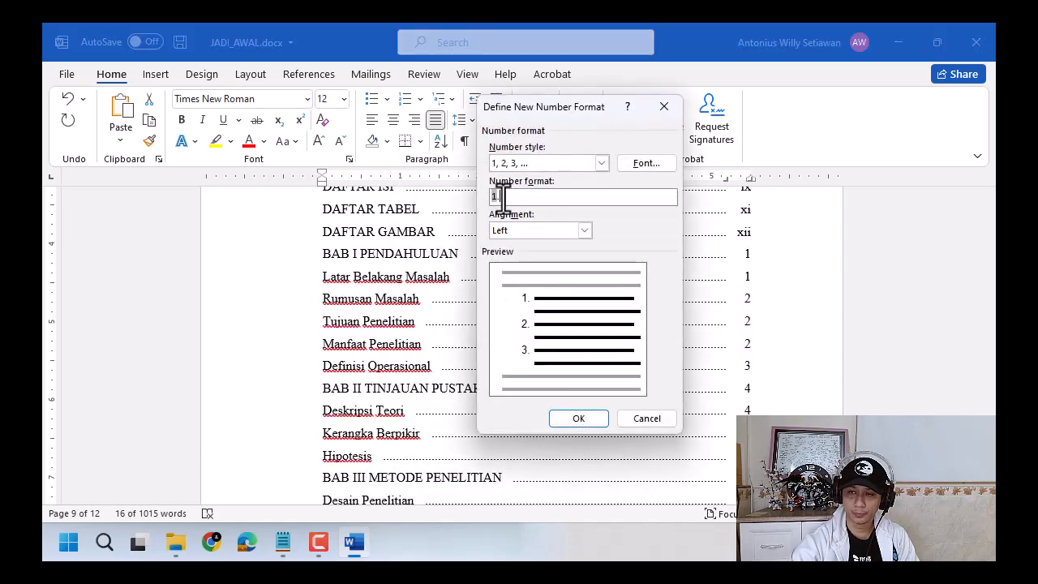
pyautogui.write('1.')
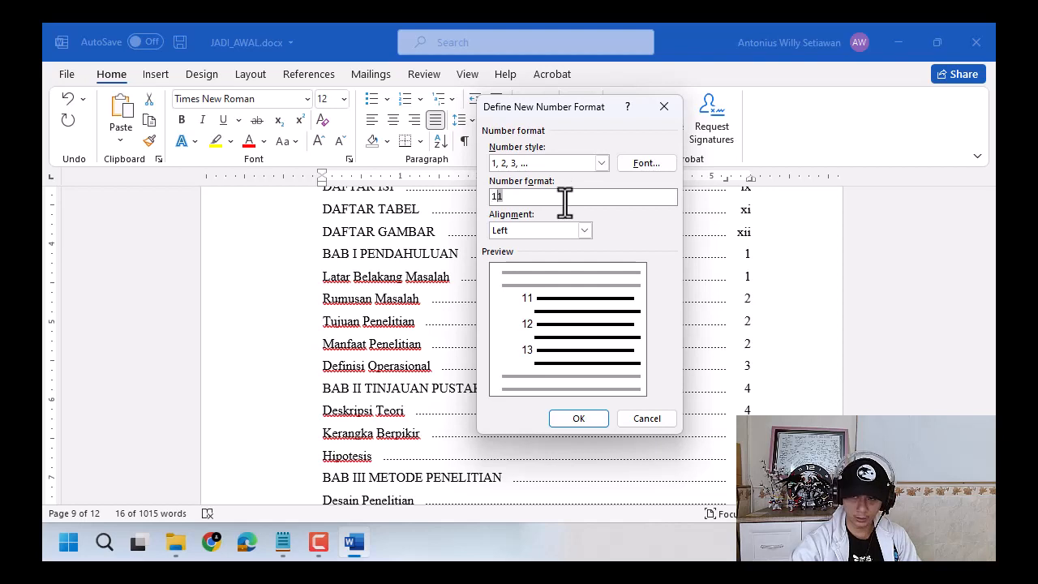
pyautogui.click(579, 419)
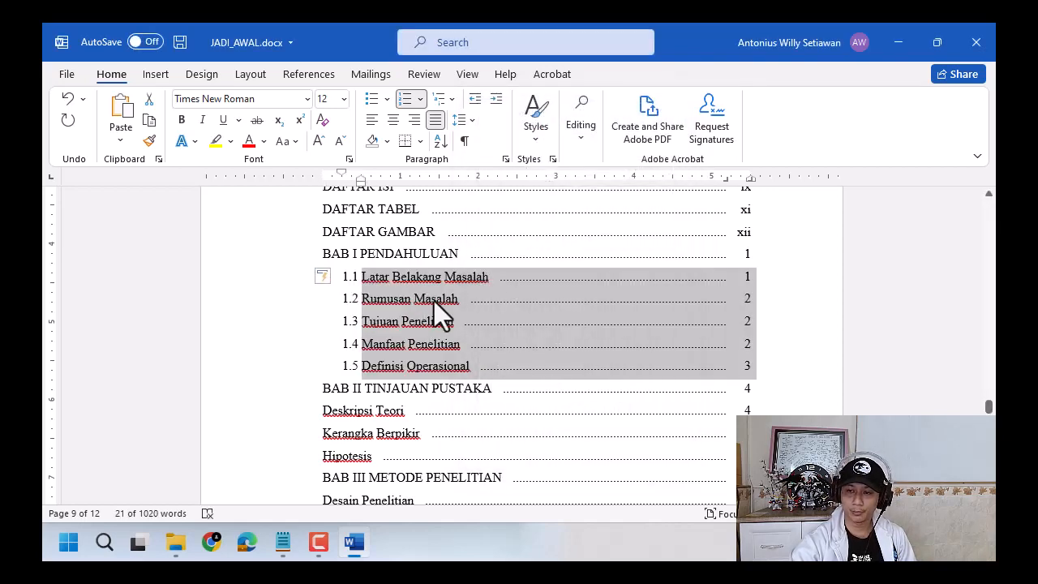
# Step: Number the BAB II subheadings, Deskripsi Teori to Hipotesis, with a new number format 2.1
pyautogui.scroll(-3, 407, 337)
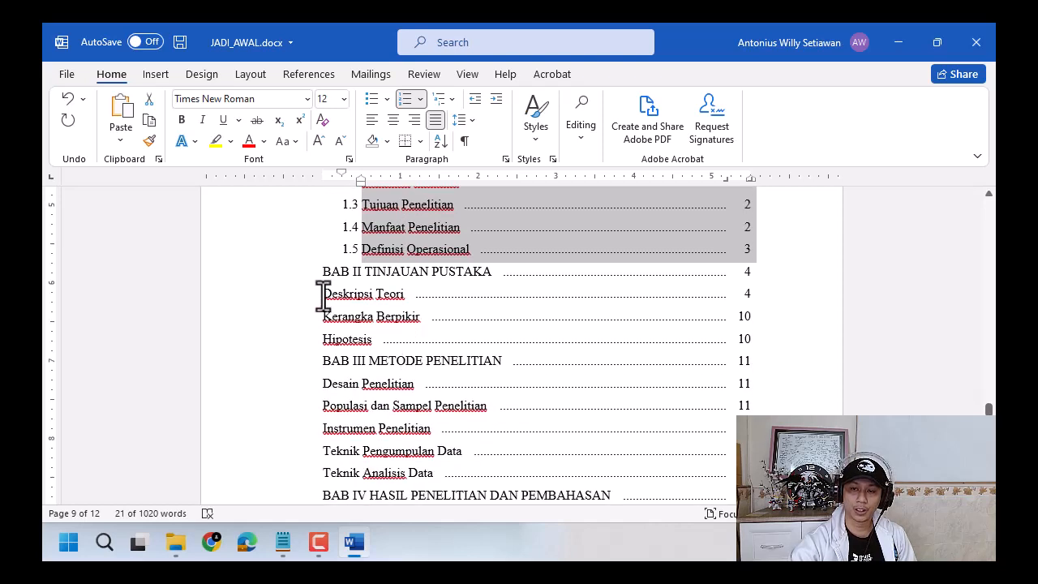
pyautogui.click(483, 294)
pyautogui.moveTo(483, 296); pyautogui.dragTo(758, 332)
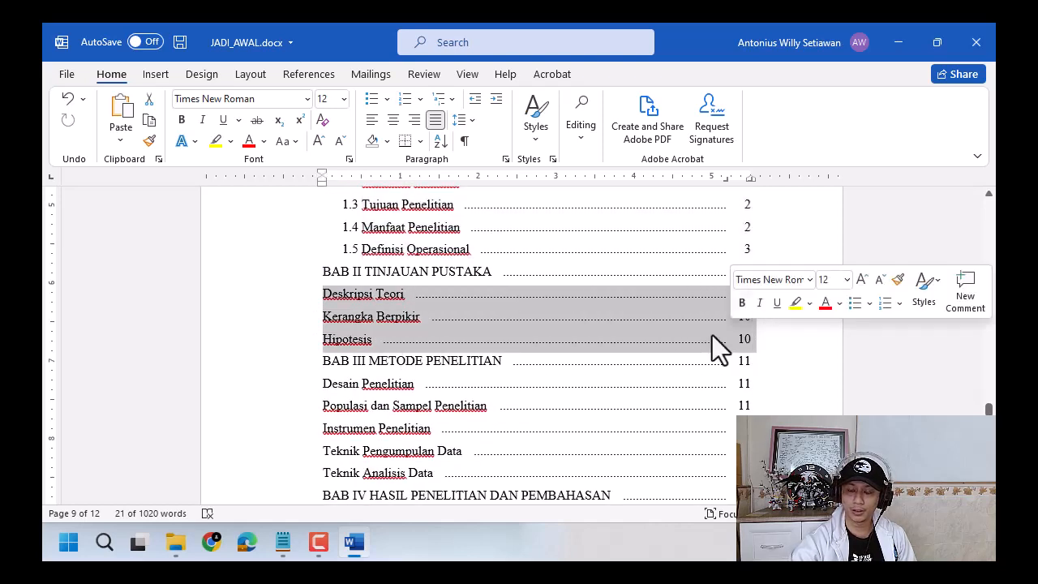
pyautogui.click(420, 99)
pyautogui.click(510, 477)
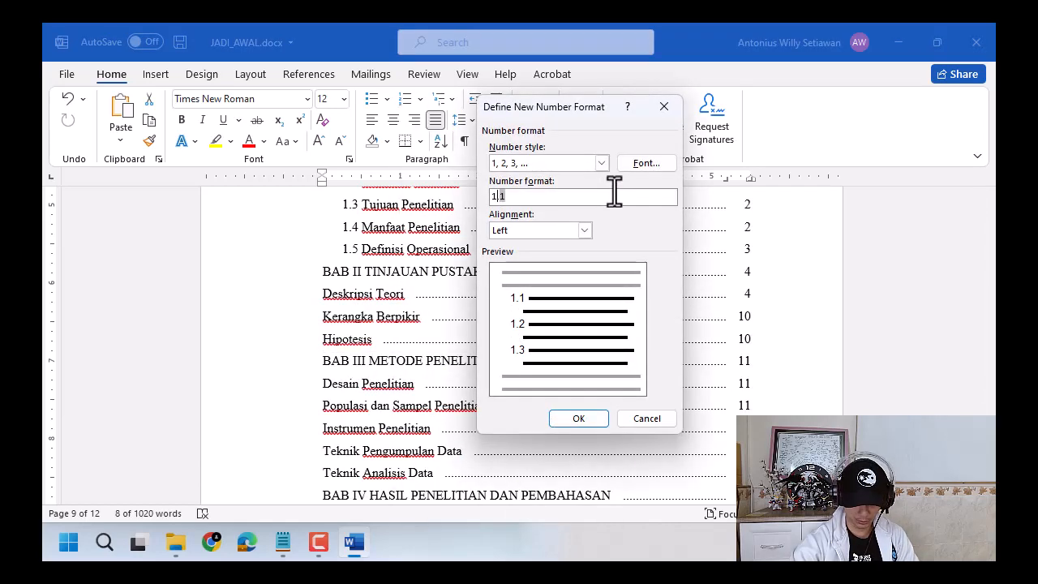
pyautogui.press('BackSpace')
pyautogui.write('2')
pyautogui.click(596, 422)
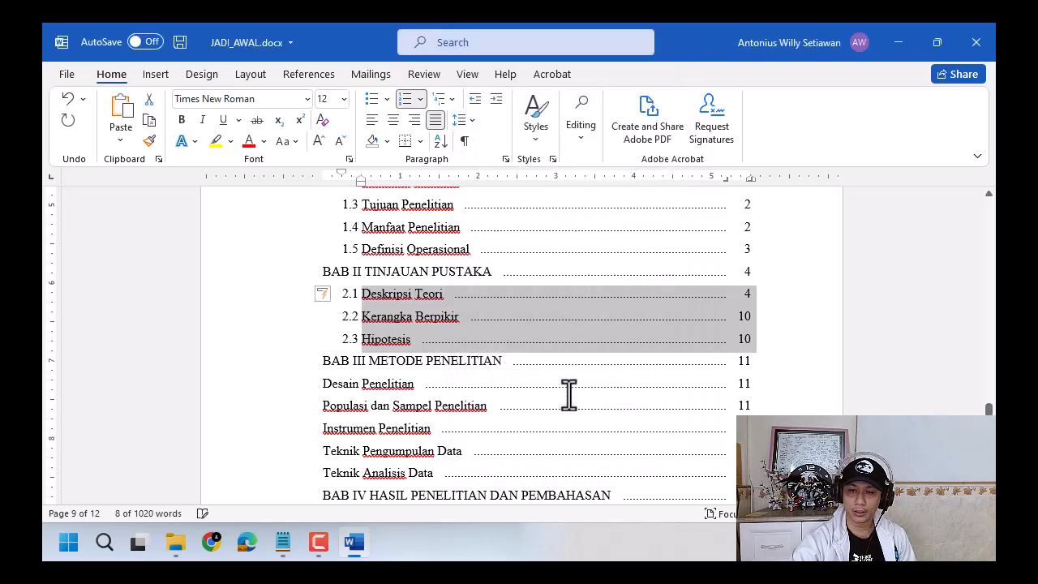
# Step: Number the BAB III subheadings, Desain Penelitian to Teknik Analisis Data, with a new number format 3.1
pyautogui.click(350, 249)
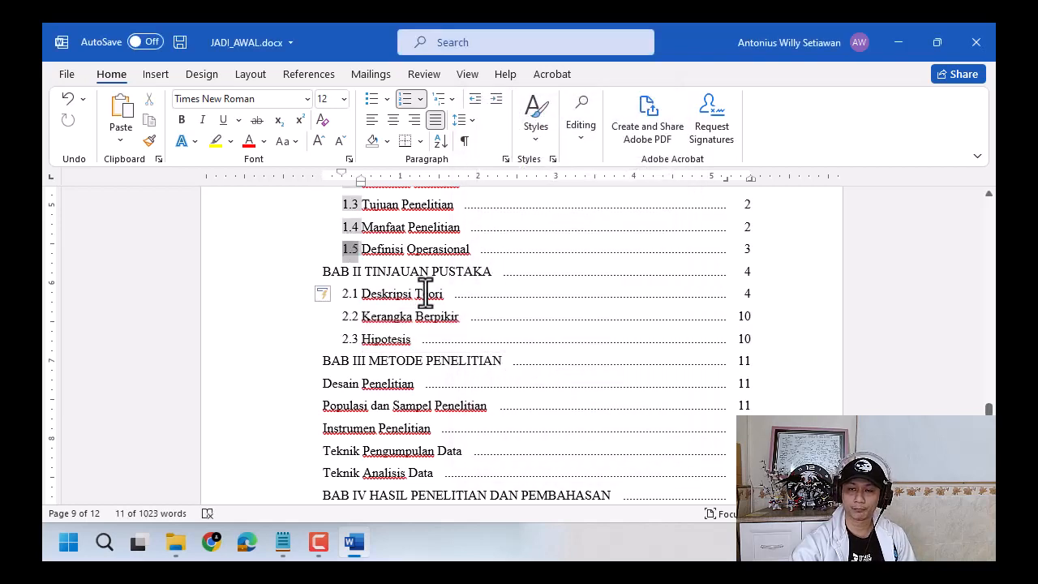
pyautogui.click(348, 295)
pyautogui.scroll(-1, 421, 316)
pyautogui.moveTo(322, 311); pyautogui.dragTo(787, 394)
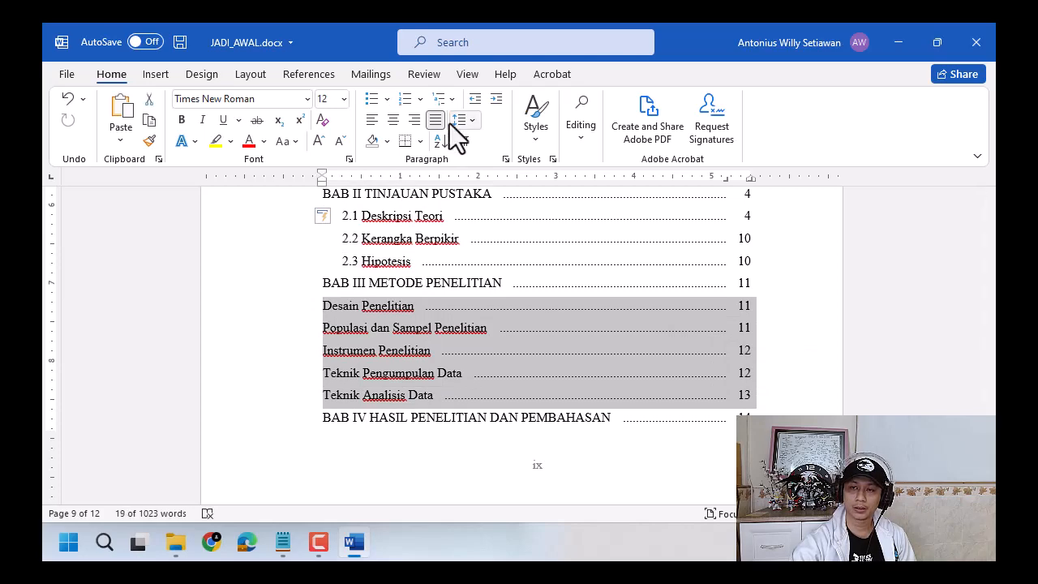
pyautogui.click(420, 99)
pyautogui.click(511, 476)
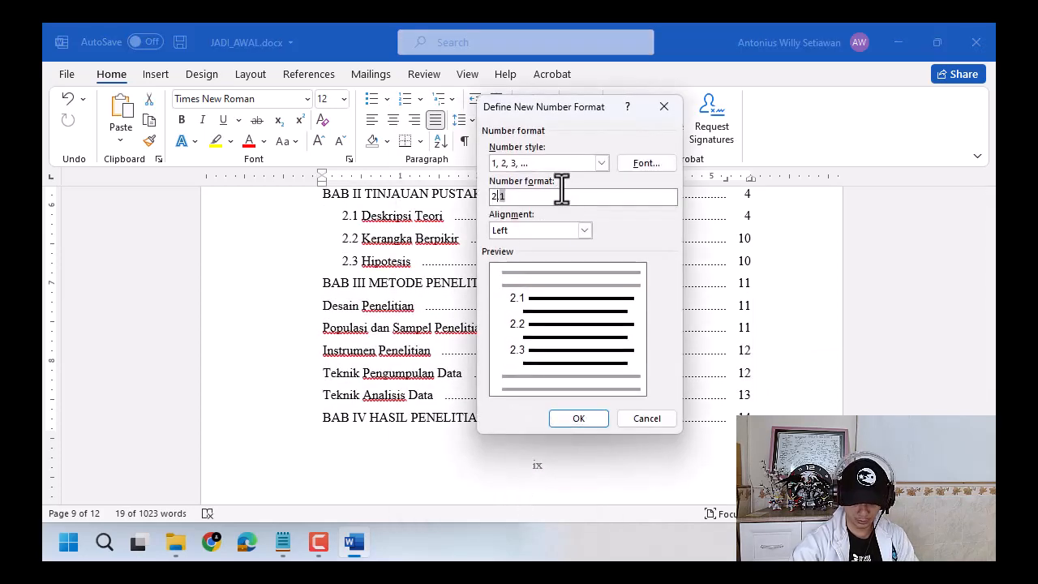
pyautogui.press('BackSpace')
pyautogui.write('3')
pyautogui.click(579, 419)
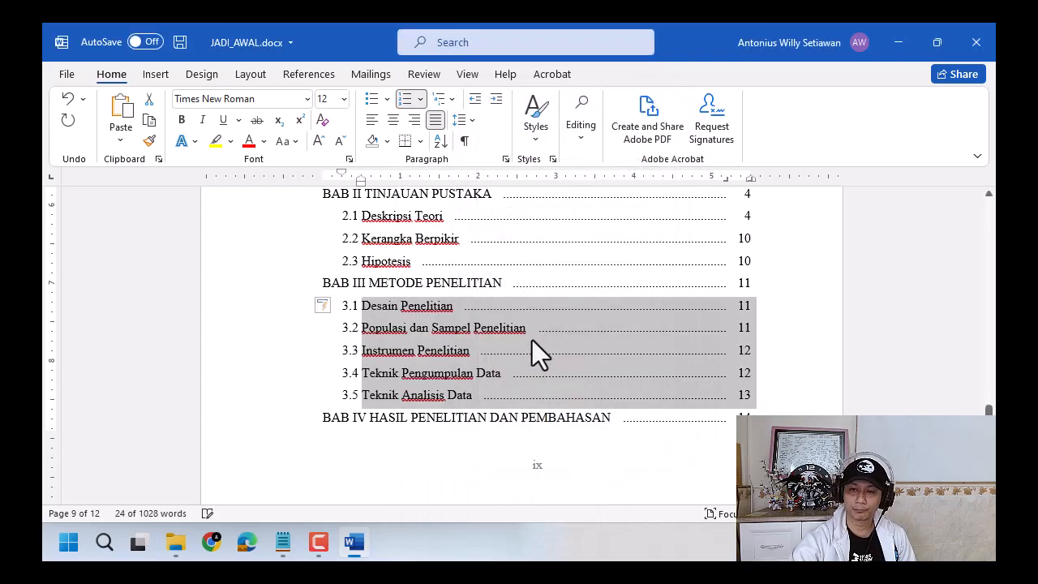
# Step: Insert a page break before BAB IV HASIL PENELITIAN DAN PEMBAHASAN so it starts on the next page
pyautogui.scroll(6, 706, 322)
pyautogui.scroll(-6, 703, 320)
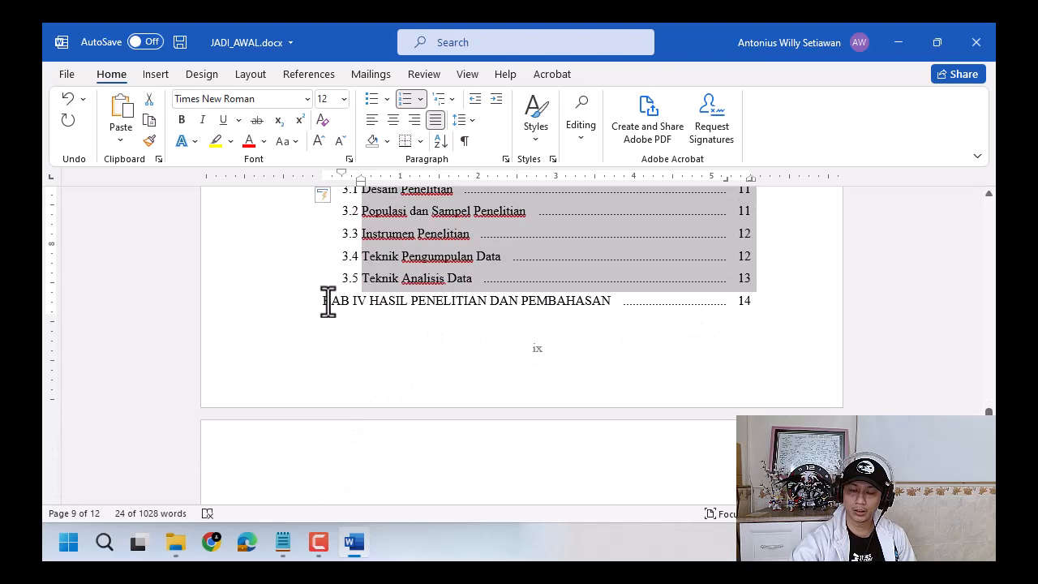
pyautogui.click(326, 301)
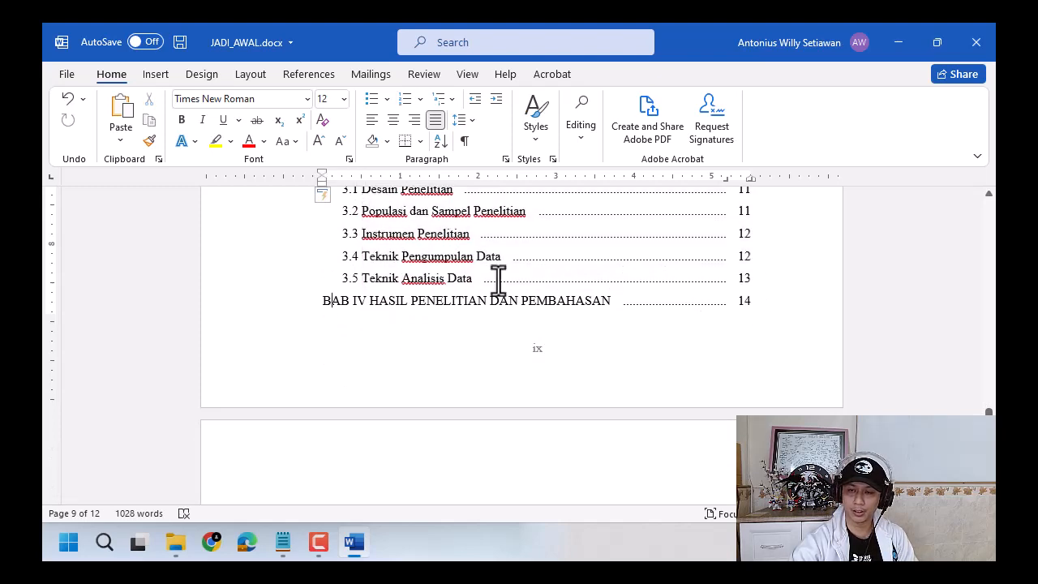
pyautogui.hotkey('ctrl', 'Return')
pyautogui.scroll(-3, 480, 301)
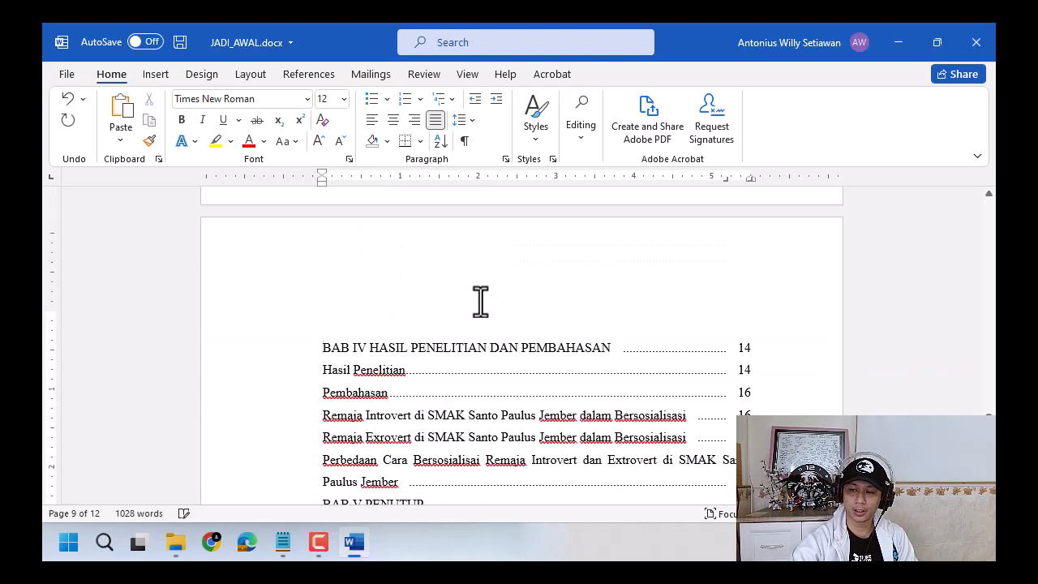
# Step: Number the BAB IV subheadings Hasil Penelitian and Pembahasan with a new number format 4.1
pyautogui.scroll(-2, 305, 324)
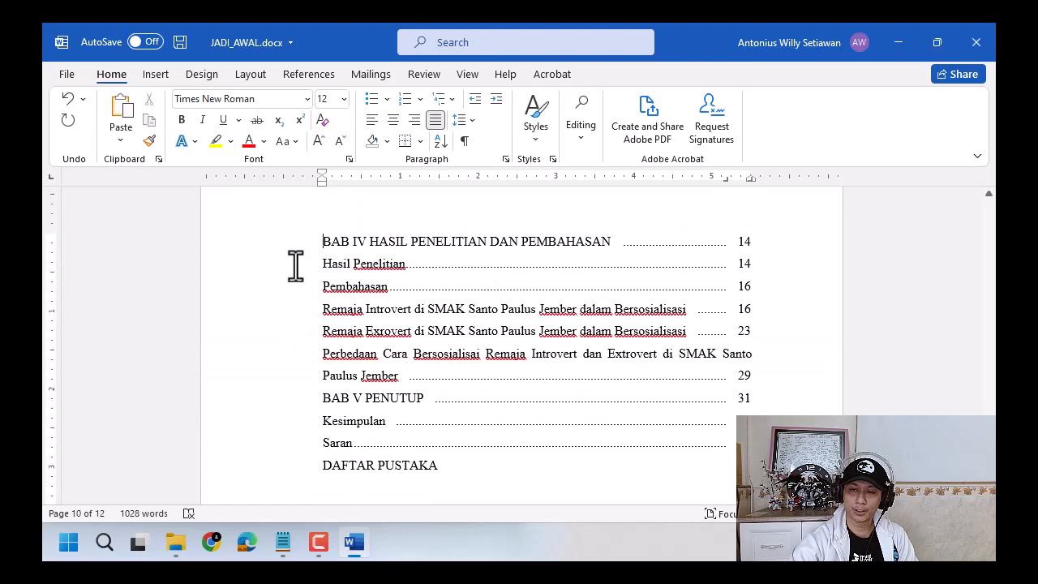
pyautogui.moveTo(293, 263); pyautogui.dragTo(293, 283)
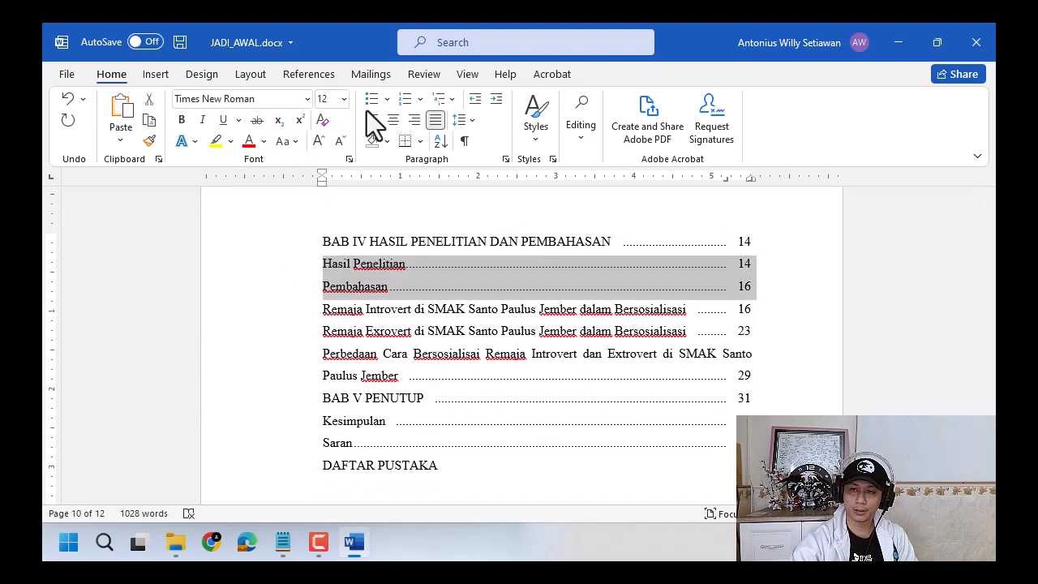
pyautogui.click(419, 100)
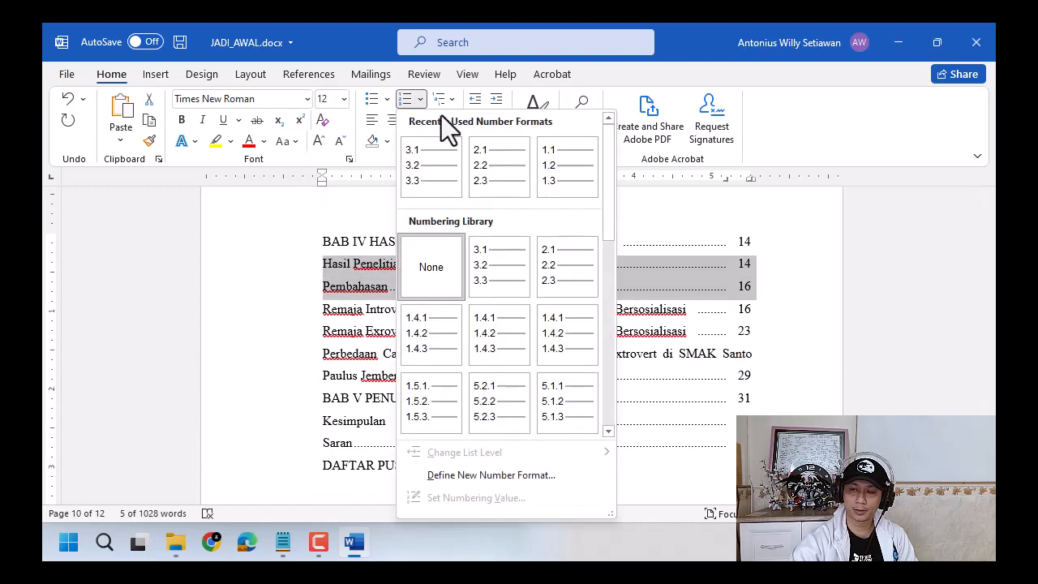
pyautogui.click(484, 470)
pyautogui.click(496, 196)
pyautogui.press('BackSpace')
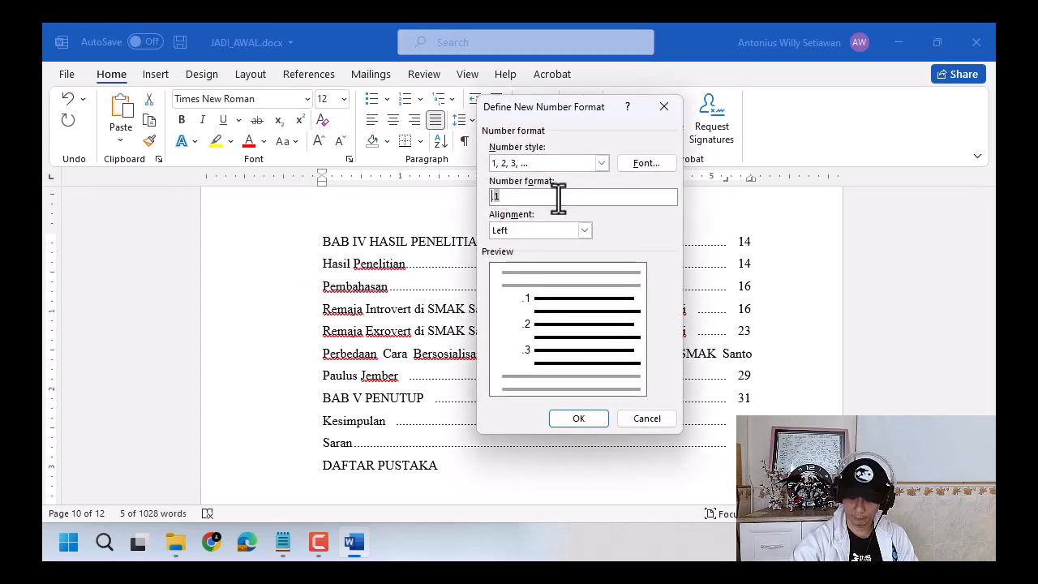
pyautogui.write('4')
pyautogui.click(578, 425)
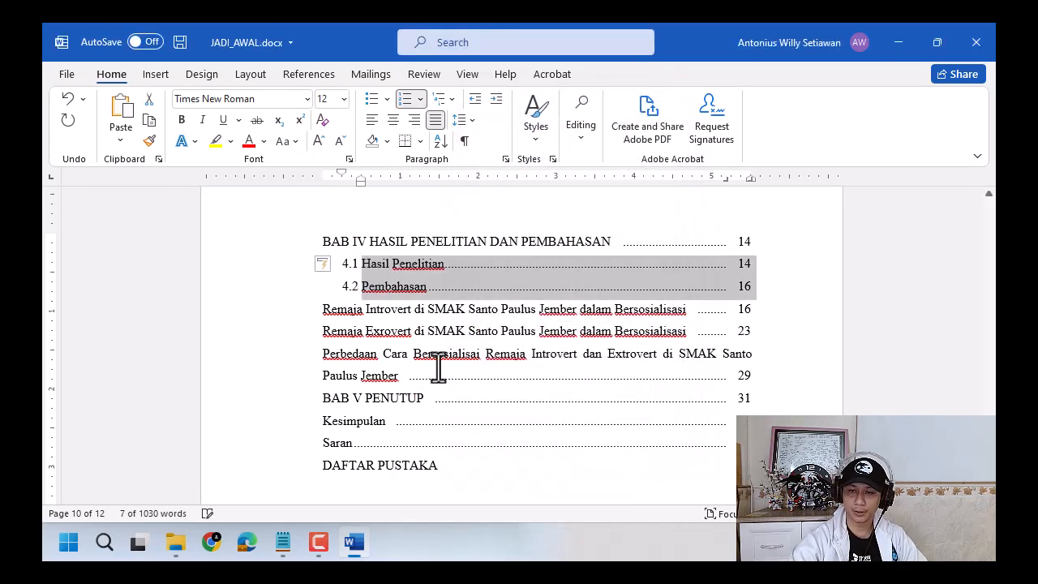
# Step: Number the BAB V subheadings Kesimpulan and Saran with a new number format 5.1
pyautogui.scroll(-1, 365, 365)
pyautogui.click(322, 381)
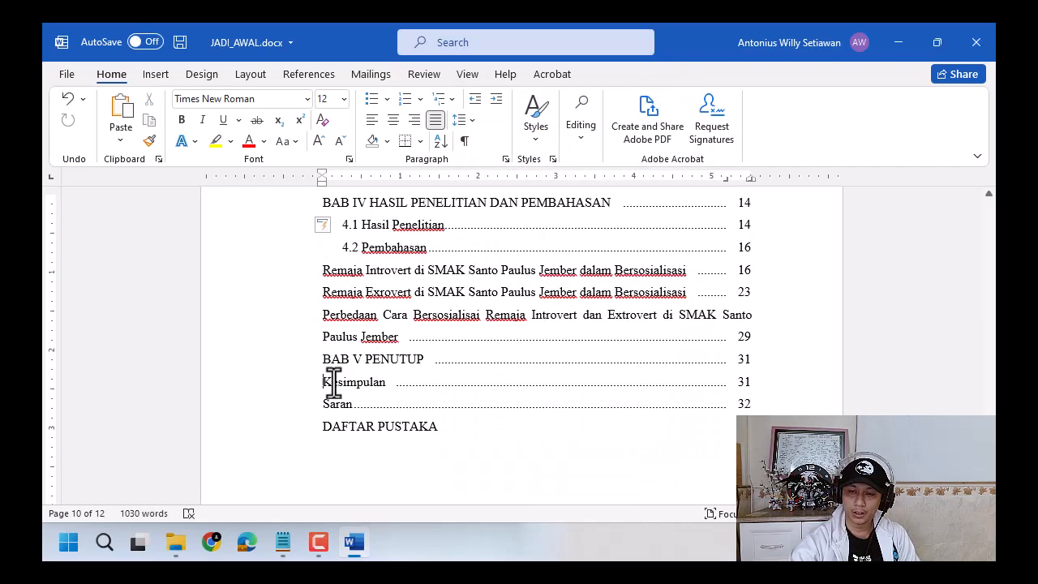
pyautogui.moveTo(333, 382); pyautogui.dragTo(753, 405)
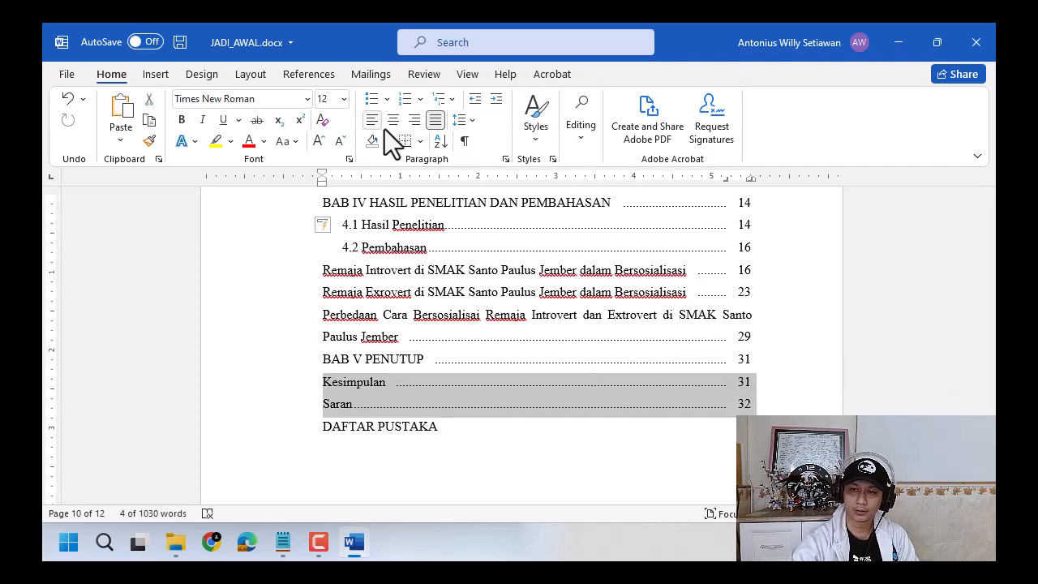
pyautogui.click(419, 100)
pyautogui.click(483, 471)
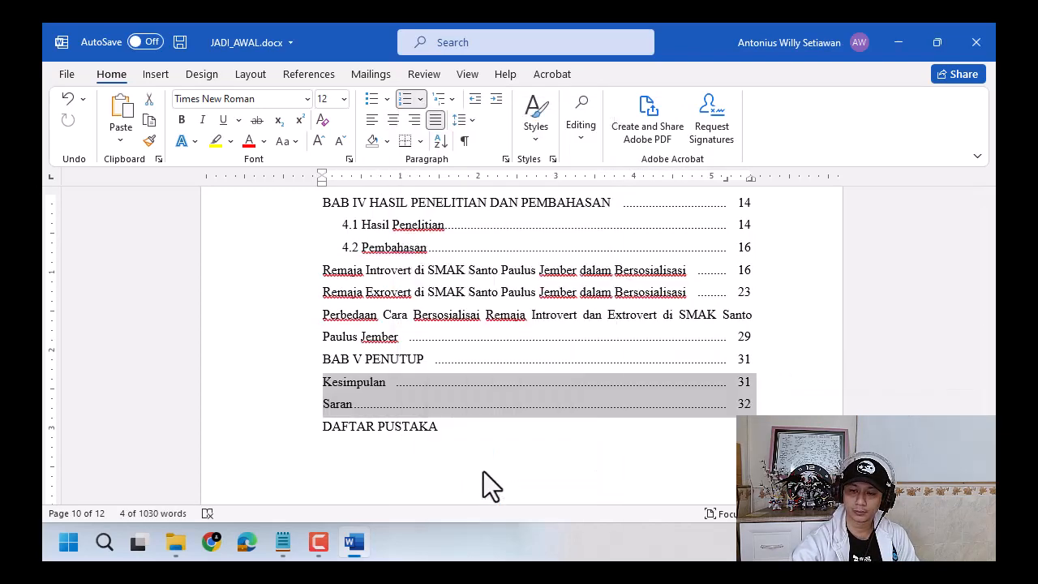
pyautogui.click(497, 197)
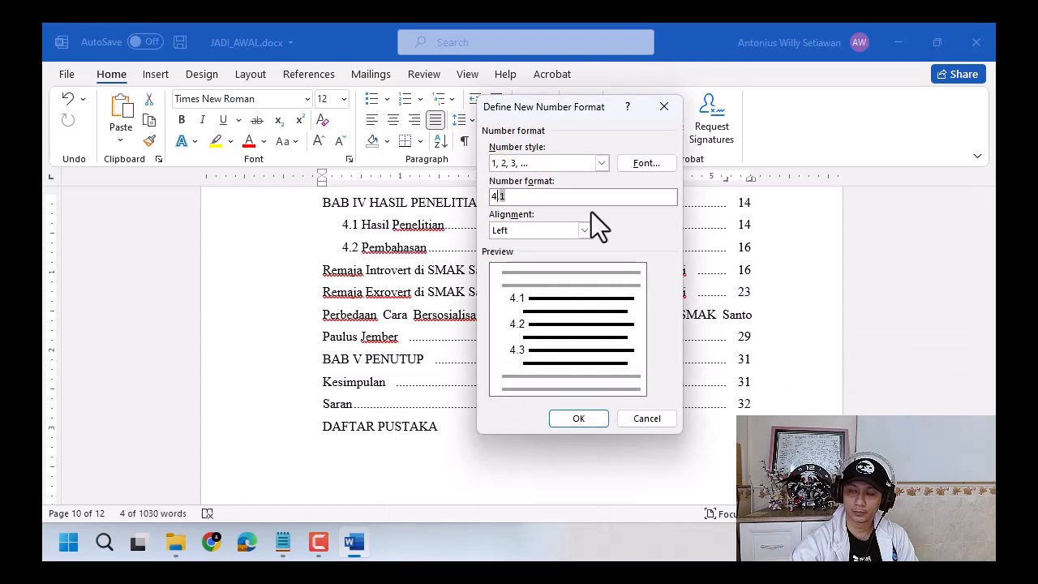
pyautogui.press('BackSpace')
pyautogui.write('5')
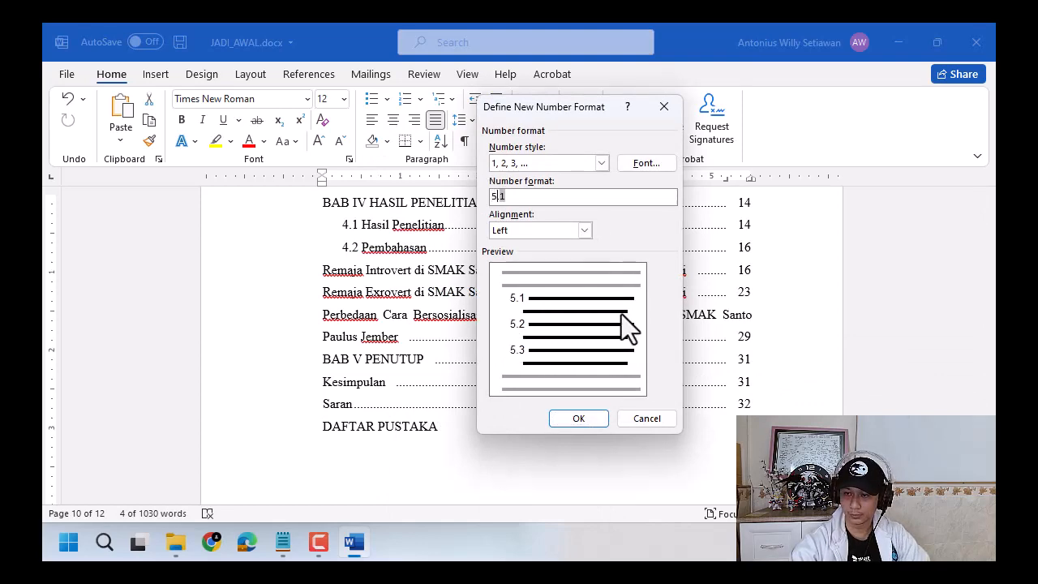
pyautogui.click(578, 419)
pyautogui.click(778, 399)
# Step: Delete the three unnumbered entries under Pembahasan and undo the deletion
pyautogui.scroll(2, 579, 330)
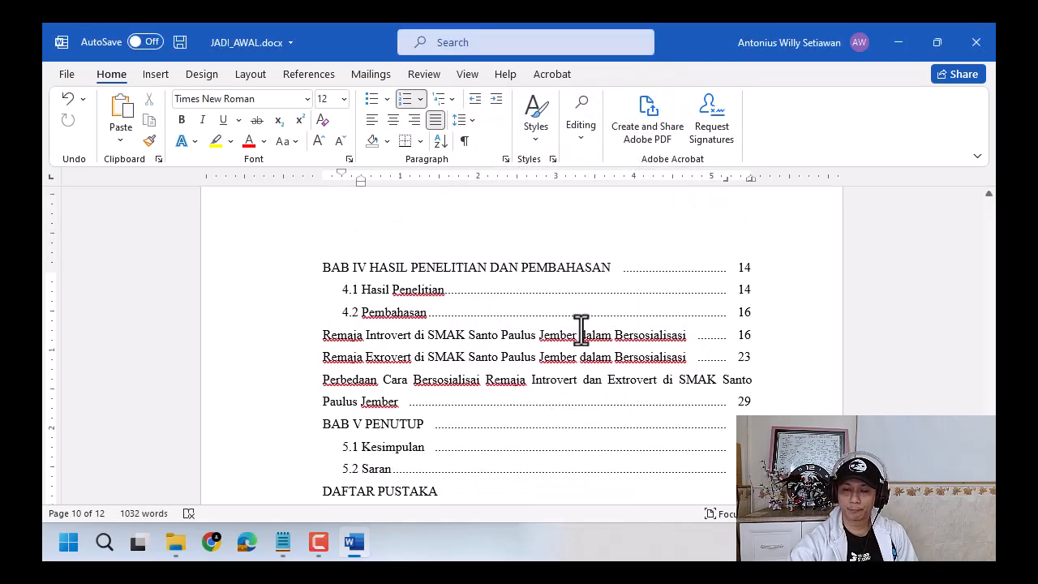
pyautogui.click(321, 349)
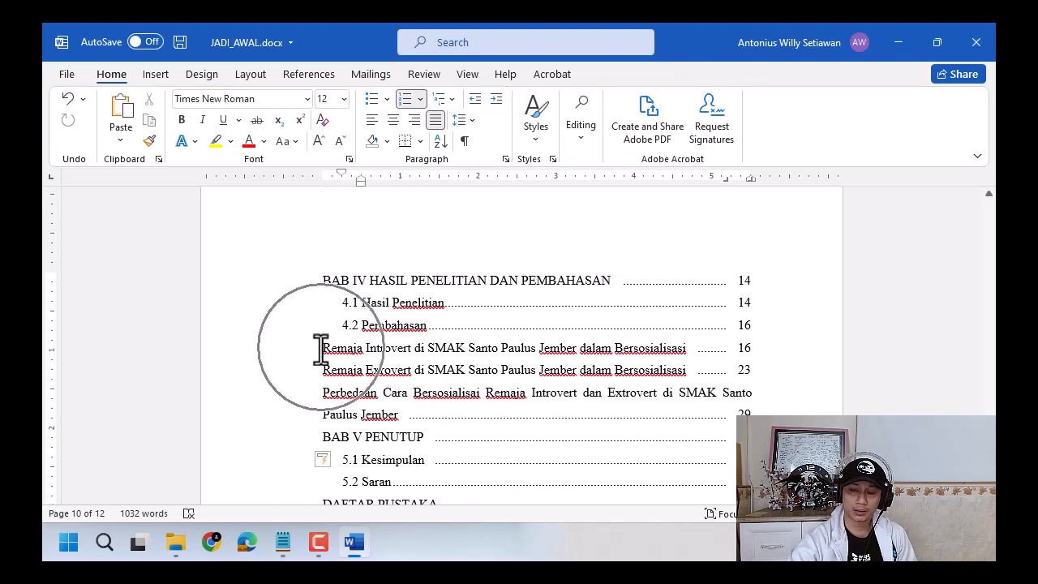
pyautogui.press('ctrl')
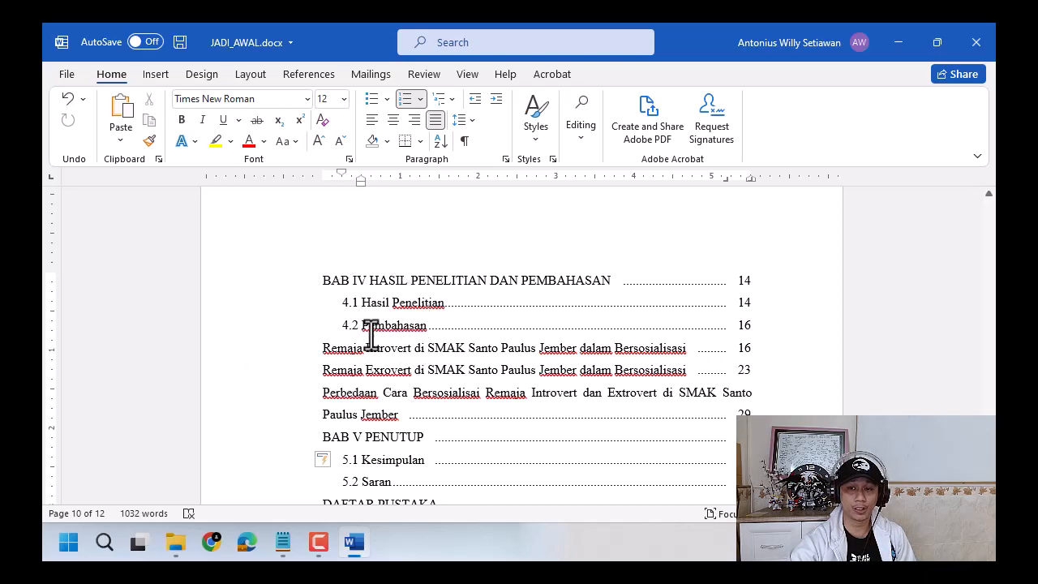
pyautogui.press('ctrl')
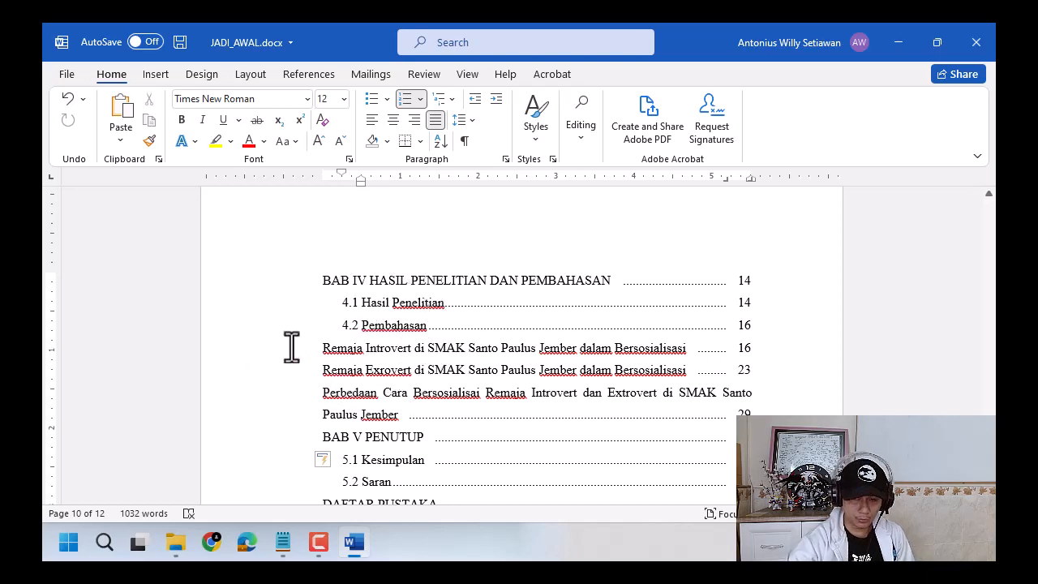
pyautogui.moveTo(291, 348); pyautogui.dragTo(273, 410)
pyautogui.press('Delete')
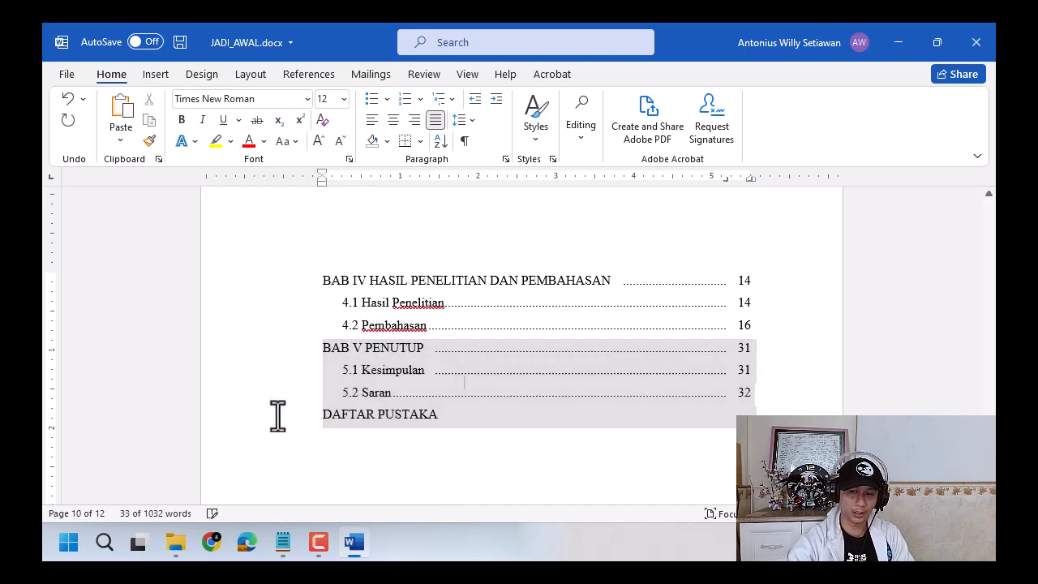
pyautogui.press('ctrl')
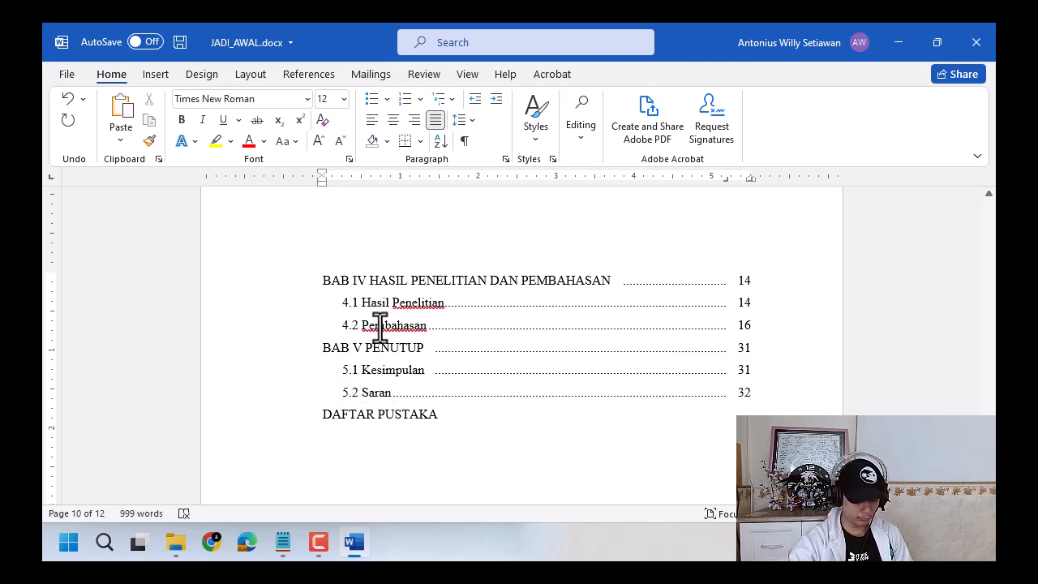
pyautogui.hotkey('ctrl', 'z')
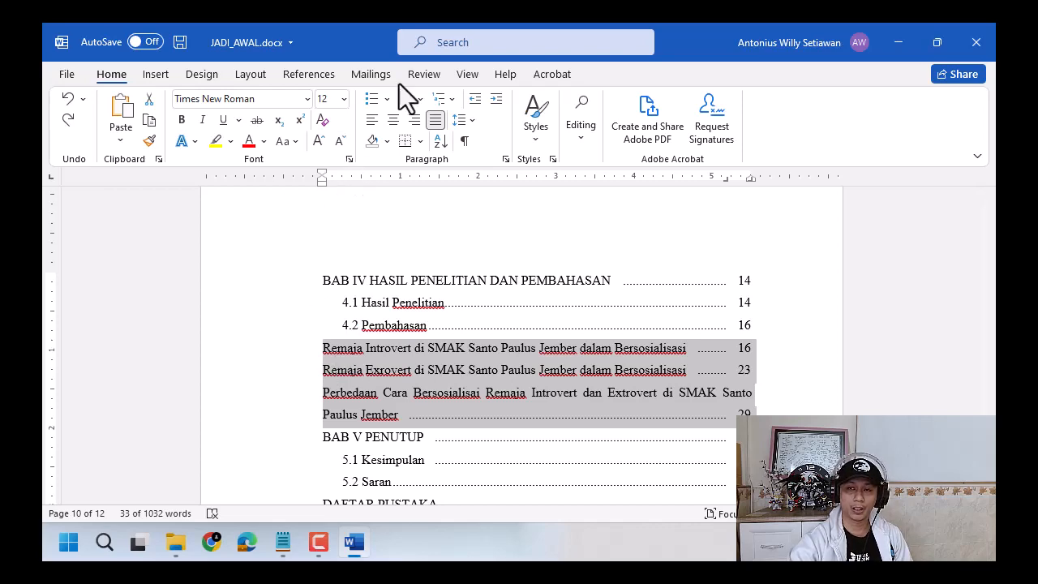
# Step: Number the three entries under Pembahasan, Remaja Introvert to Perbedaan Cara, with a new number format 4.2.1
pyautogui.click(423, 100)
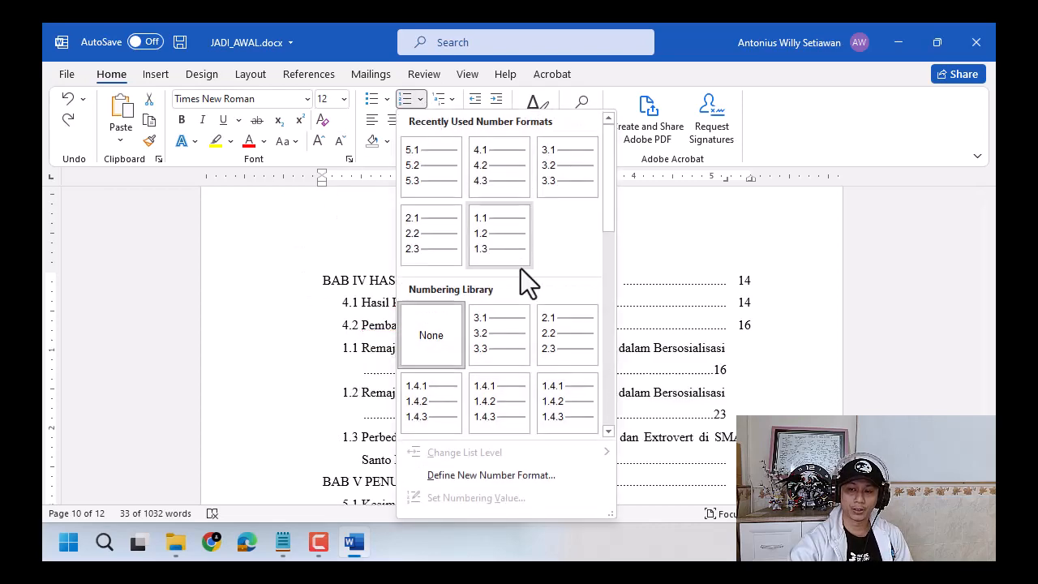
pyautogui.click(528, 473)
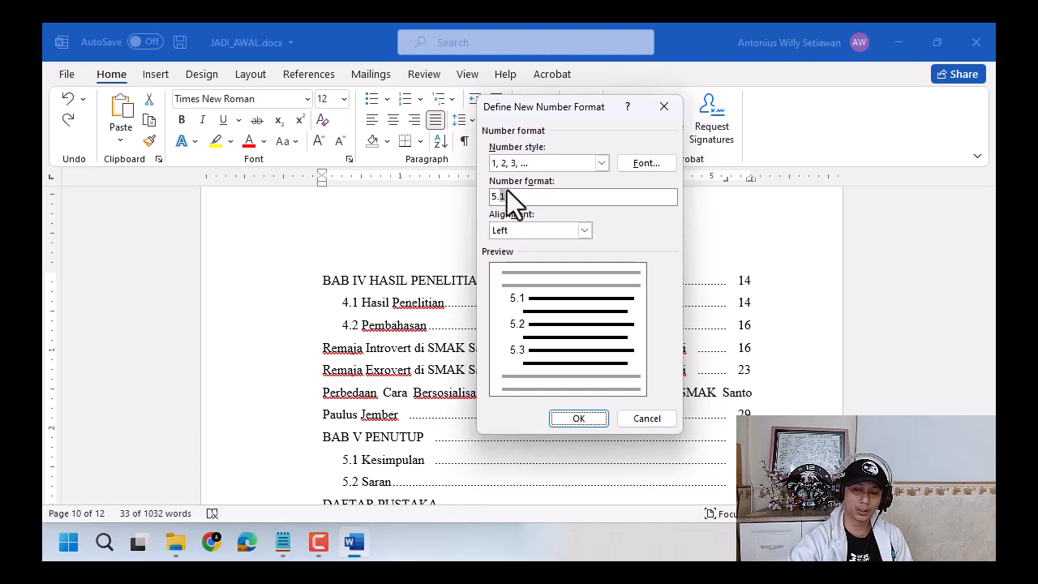
pyautogui.moveTo(533, 105); pyautogui.dragTo(595, 104)
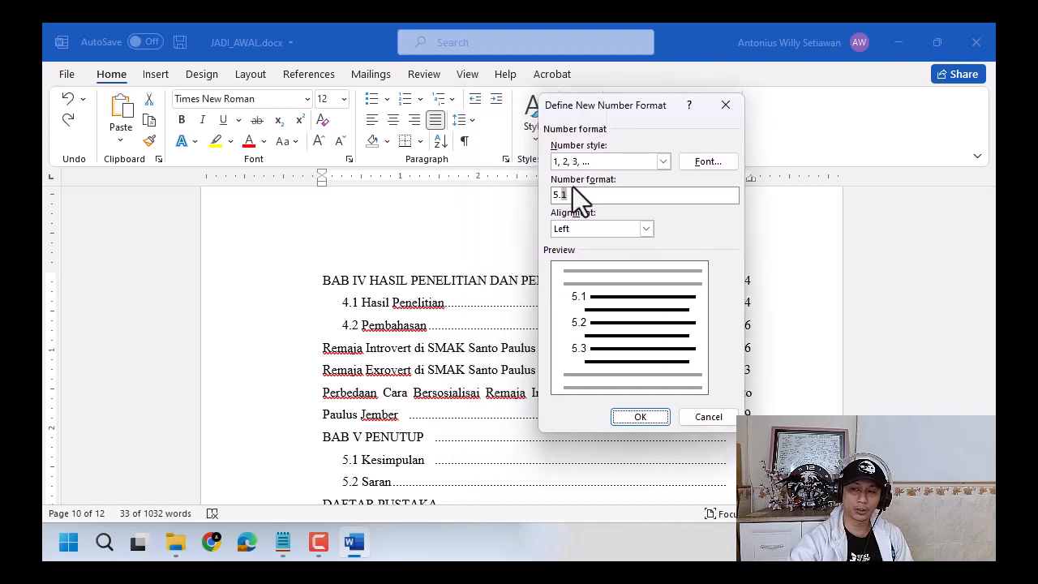
pyautogui.press('BackSpace')
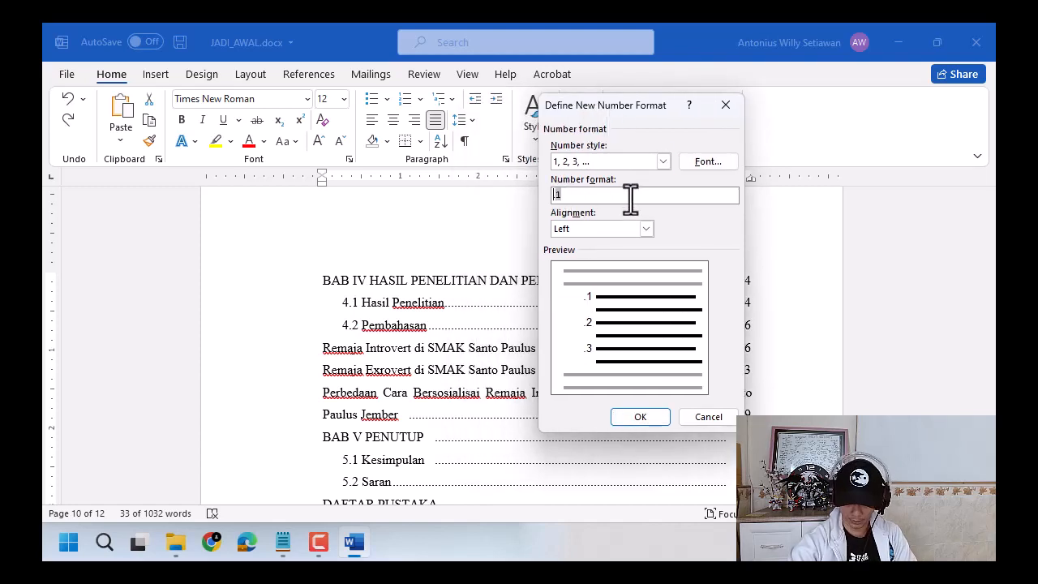
pyautogui.write('4.2')
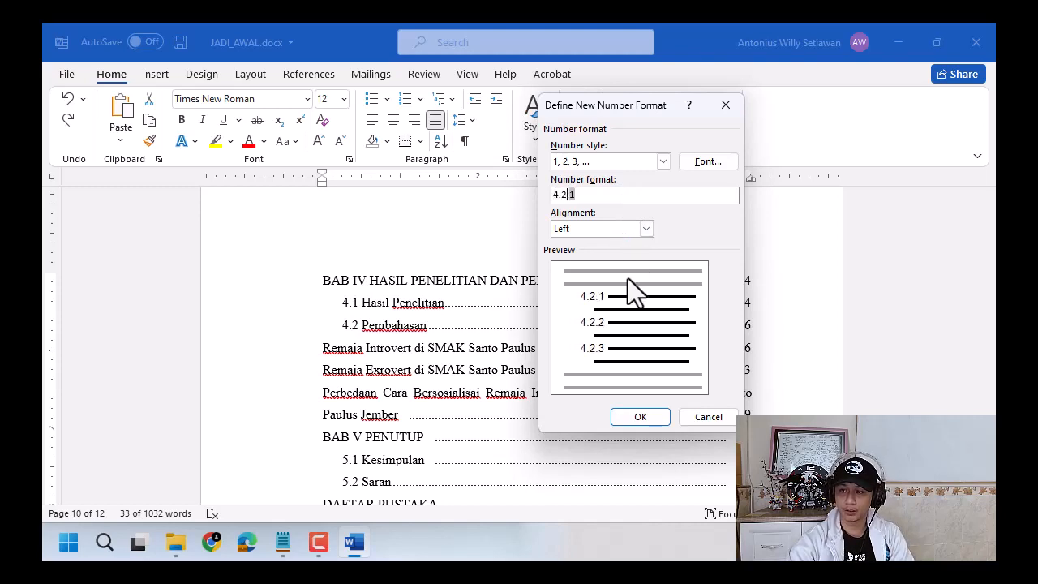
pyautogui.click(624, 417)
# Step: Indent entries 4.2.1 to 4.2.3 so the numbers start at 0.5 inch and the text hangs at about 0.9 inch
pyautogui.scroll(-1, 434, 276)
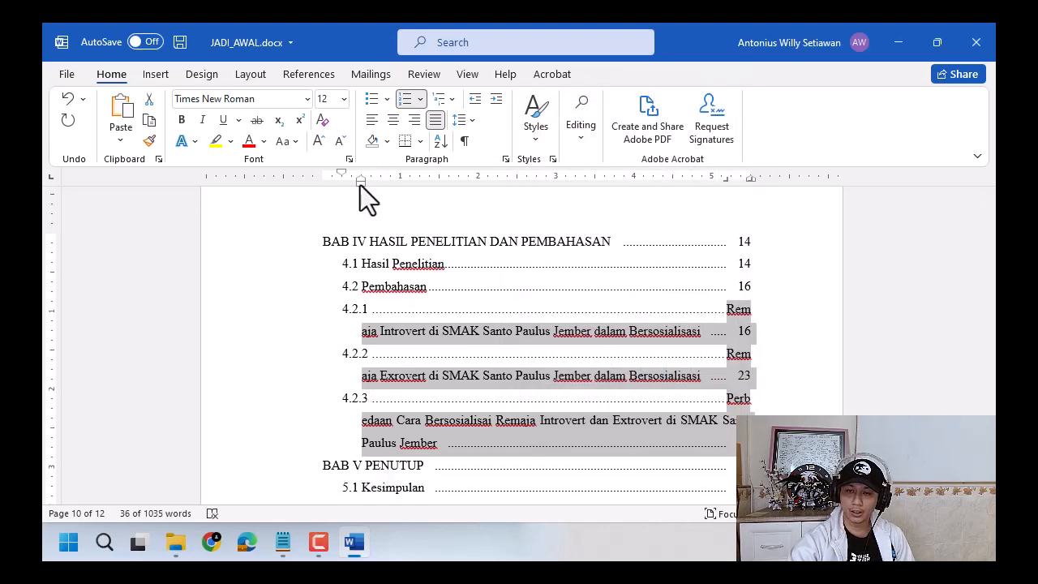
pyautogui.moveTo(361, 186); pyautogui.dragTo(379, 186)
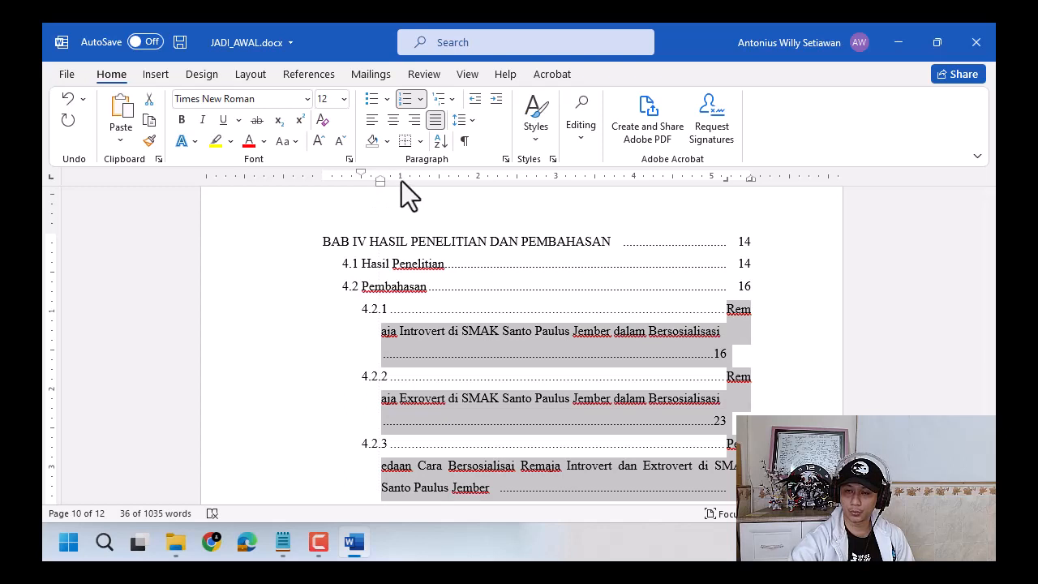
pyautogui.moveTo(379, 180); pyautogui.dragTo(394, 177)
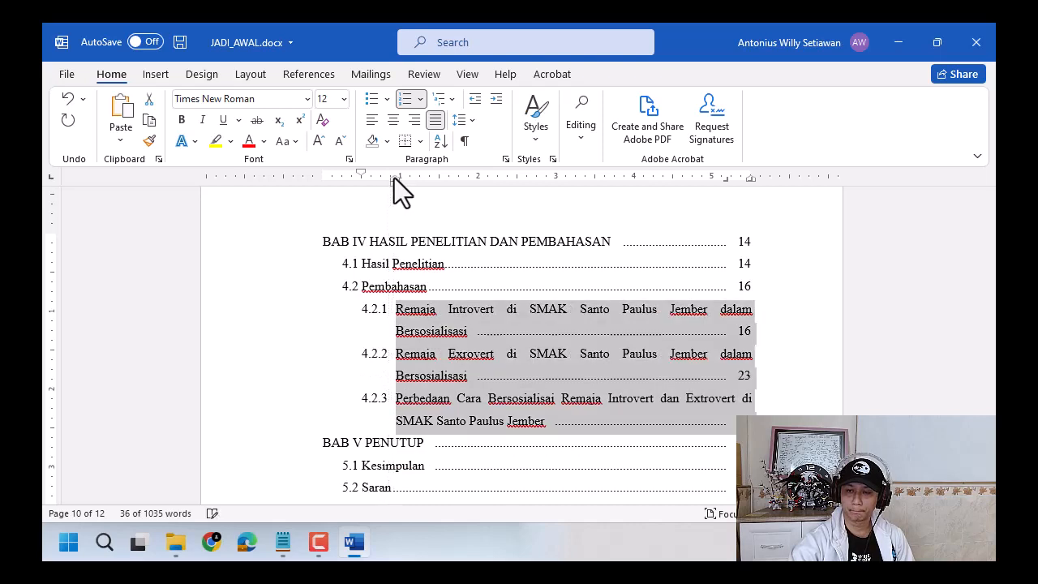
pyautogui.click(610, 322)
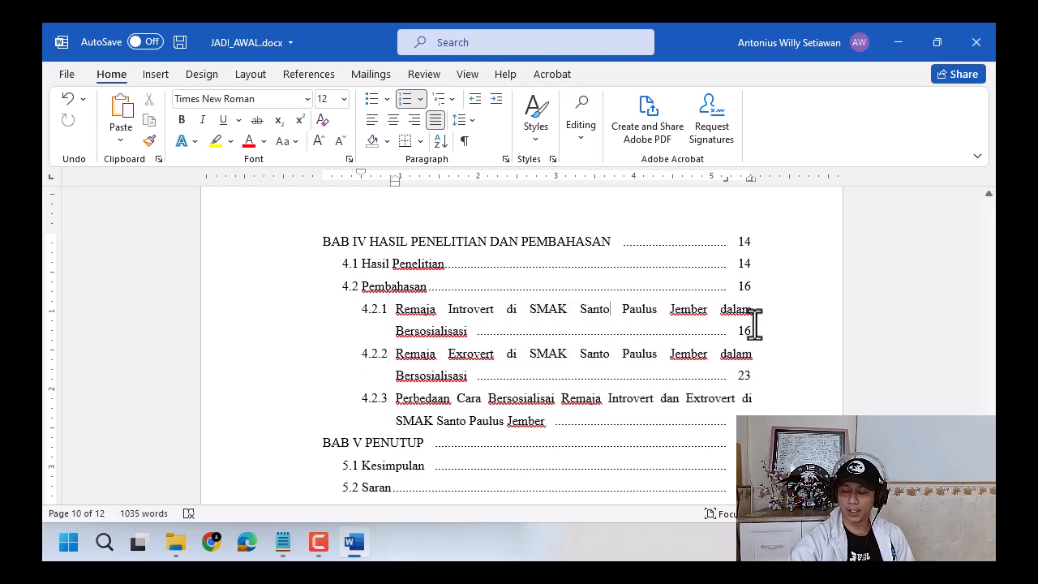
pyautogui.press('ctrl')
pyautogui.press('ctrl')
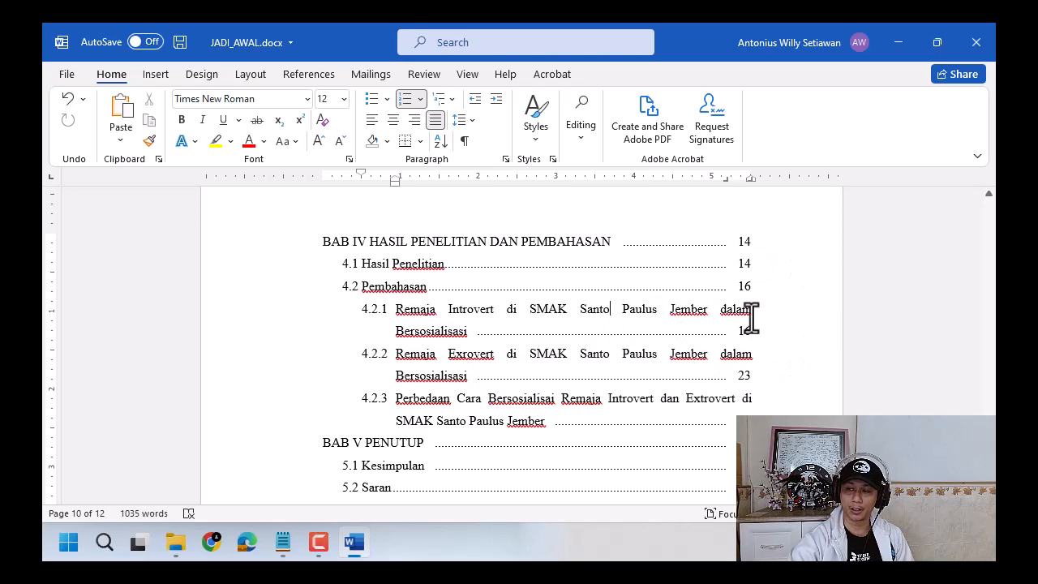
pyautogui.press('ctrl')
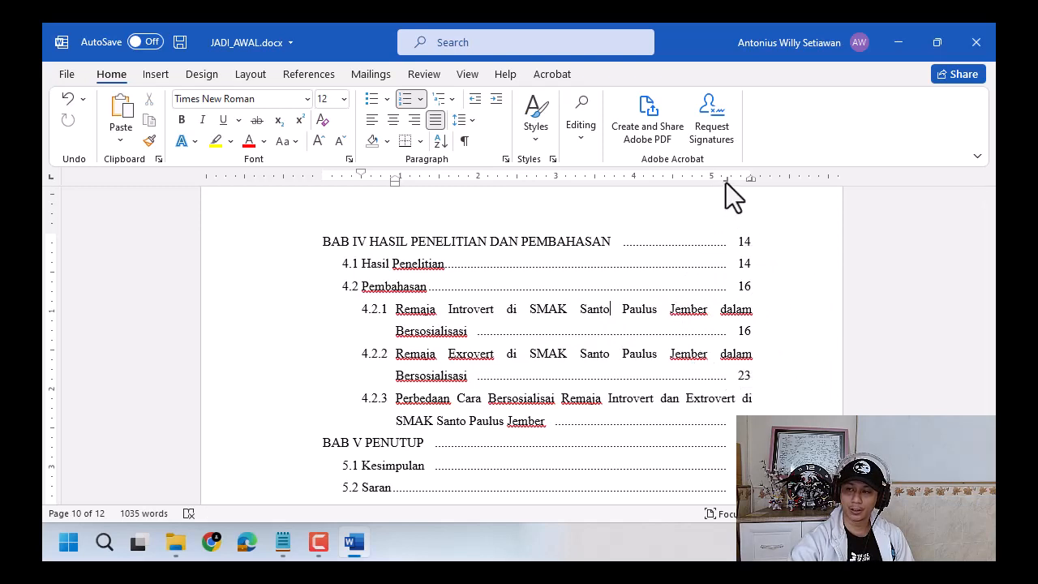
pyautogui.moveTo(726, 182); pyautogui.dragTo(726, 183)
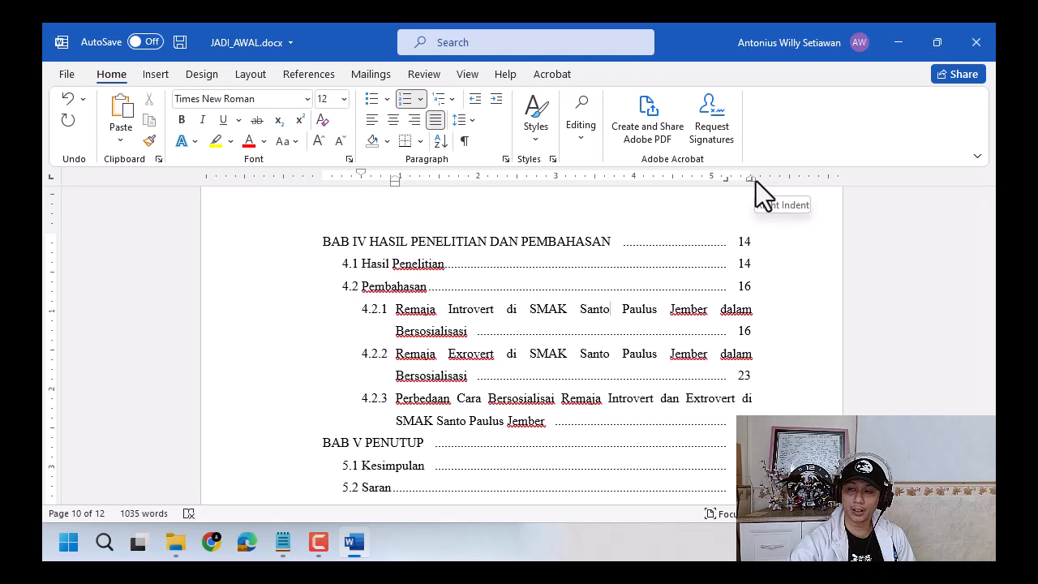
pyautogui.click(725, 182)
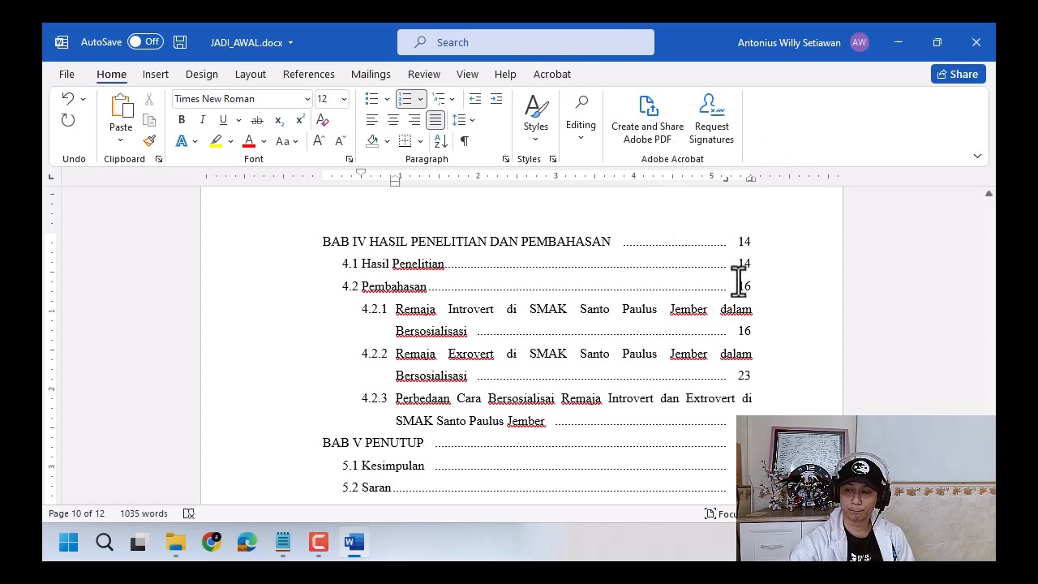
pyautogui.click(747, 317)
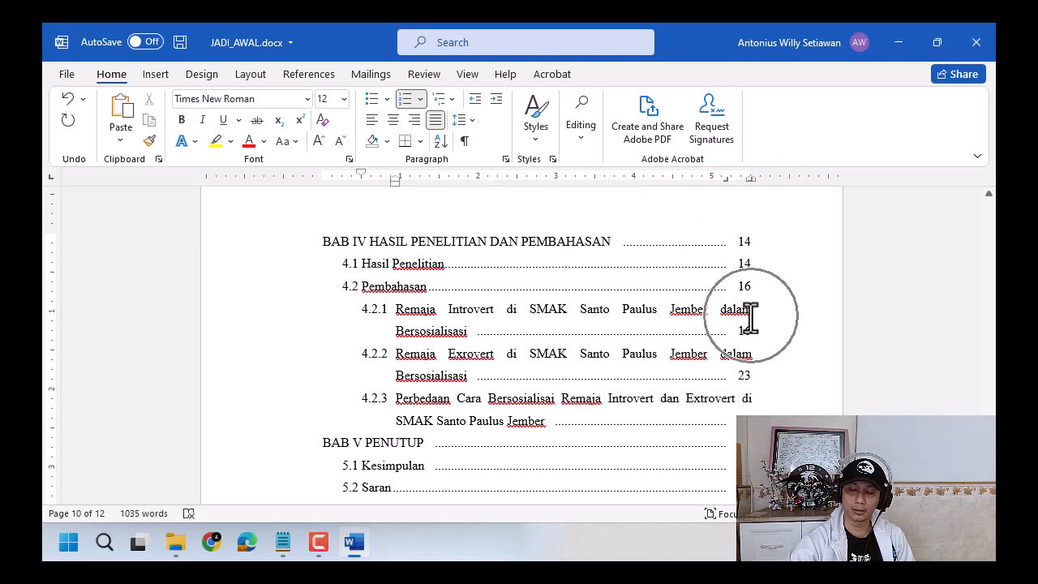
pyautogui.click(750, 317)
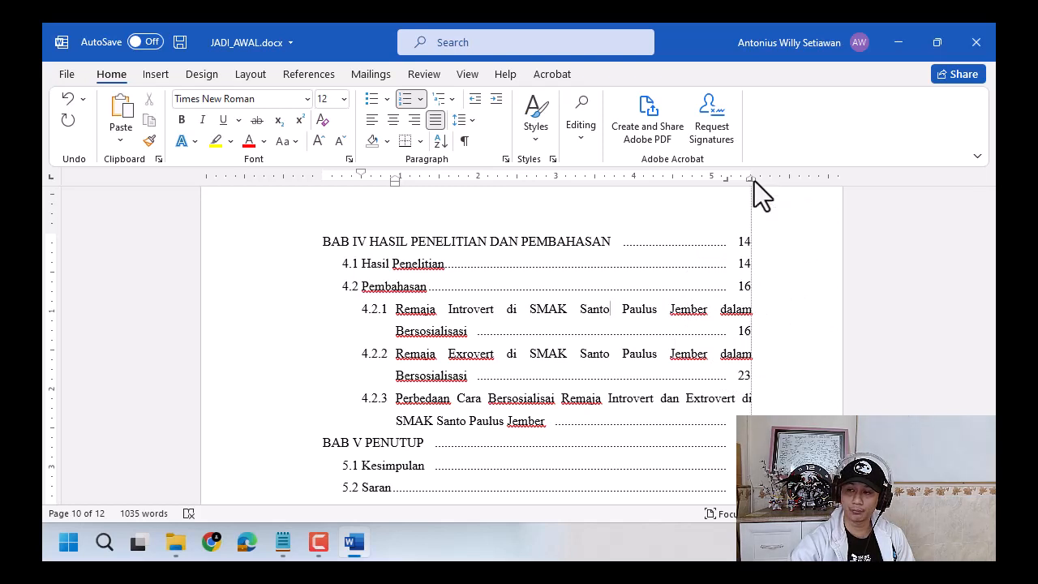
# Step: Move the right indent of entries 4.2.1 to 4.2.3 inward to the dot-leader tab stop at about 5.2 inches
pyautogui.moveTo(755, 181); pyautogui.dragTo(727, 180)
pyautogui.hotkey('ctrl', 'z')
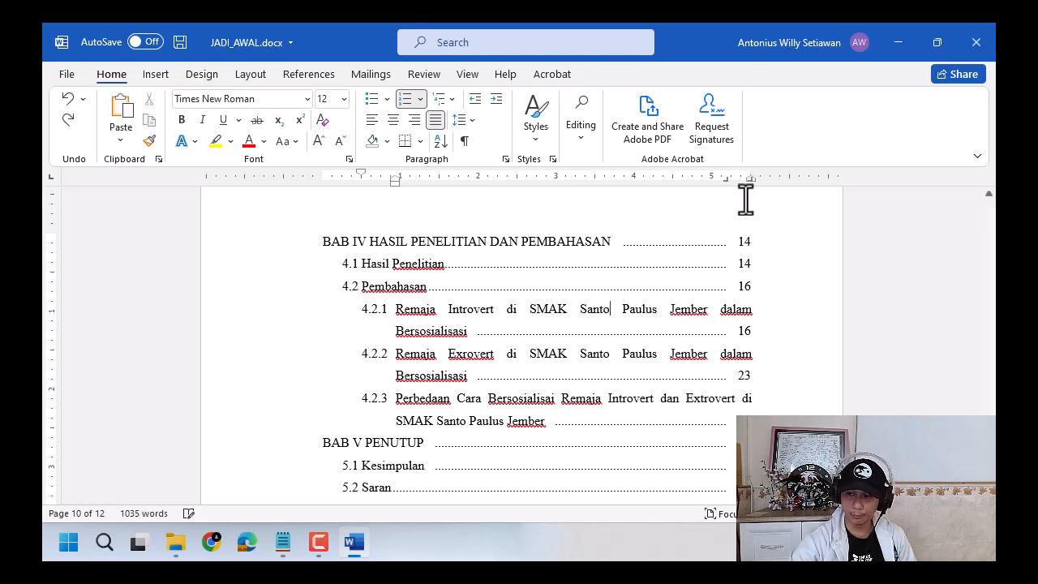
pyautogui.moveTo(719, 318); pyautogui.dragTo(745, 398)
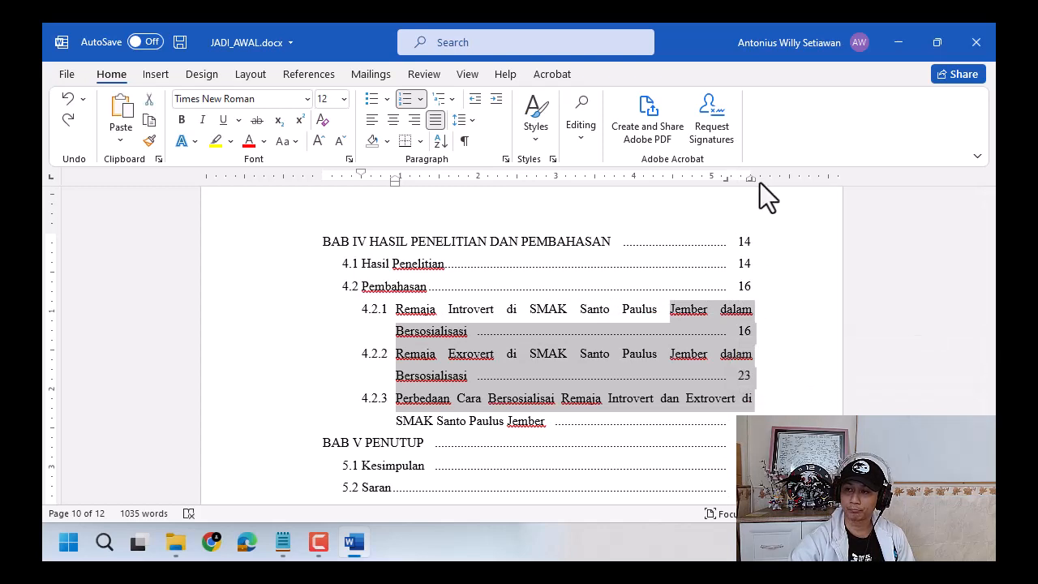
pyautogui.moveTo(754, 181); pyautogui.dragTo(725, 183)
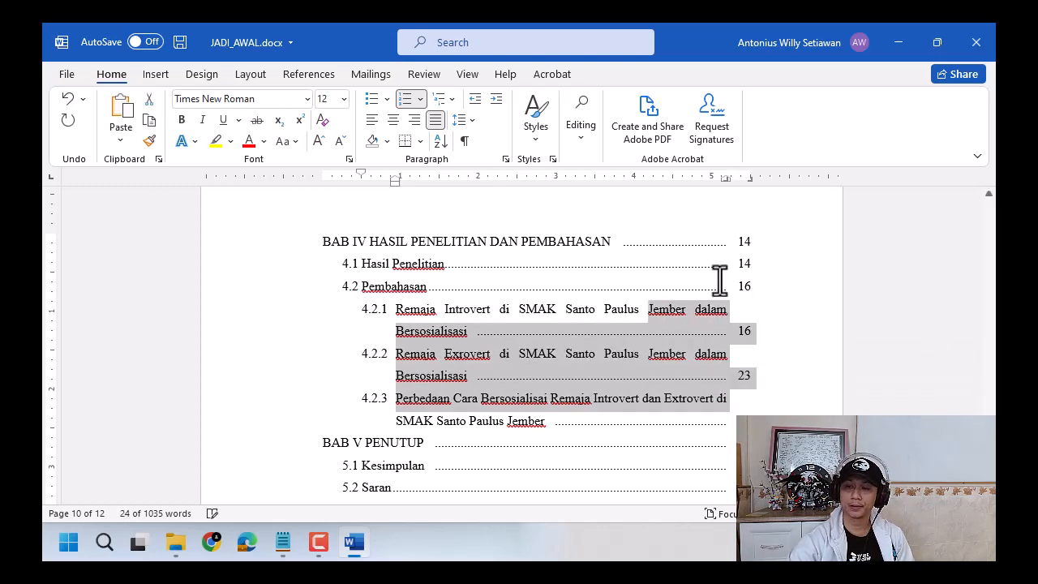
# Step: Bold the DAFTAR ISI entries HALAMAN JUDUL, HALAMAN PERSETUJUAN GURU PEMBIMBING and HALAMAN PENGESAHAN
pyautogui.click(767, 292)
pyautogui.scroll(-3, 775, 318)
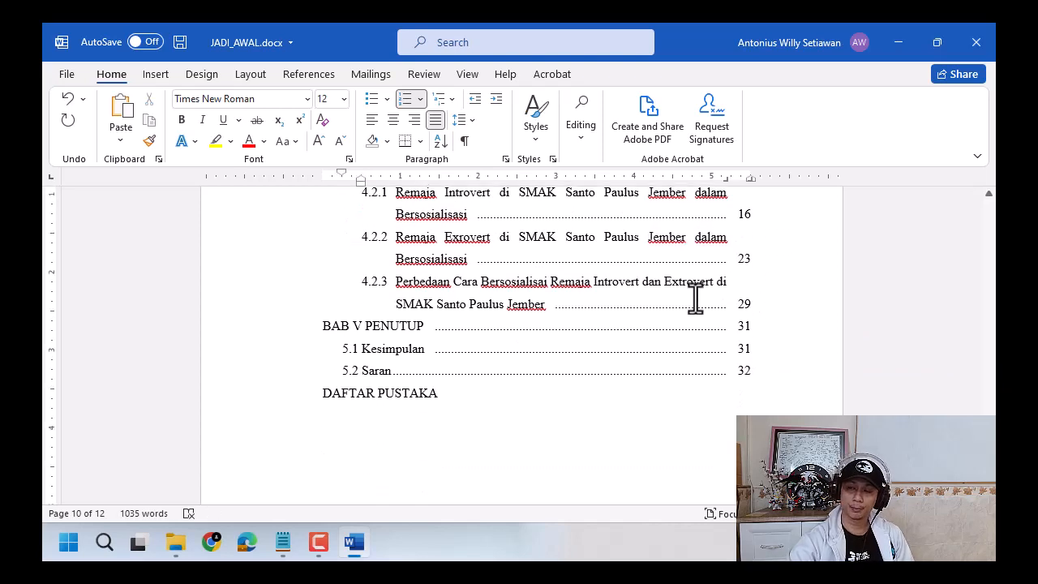
pyautogui.scroll(1, 705, 280)
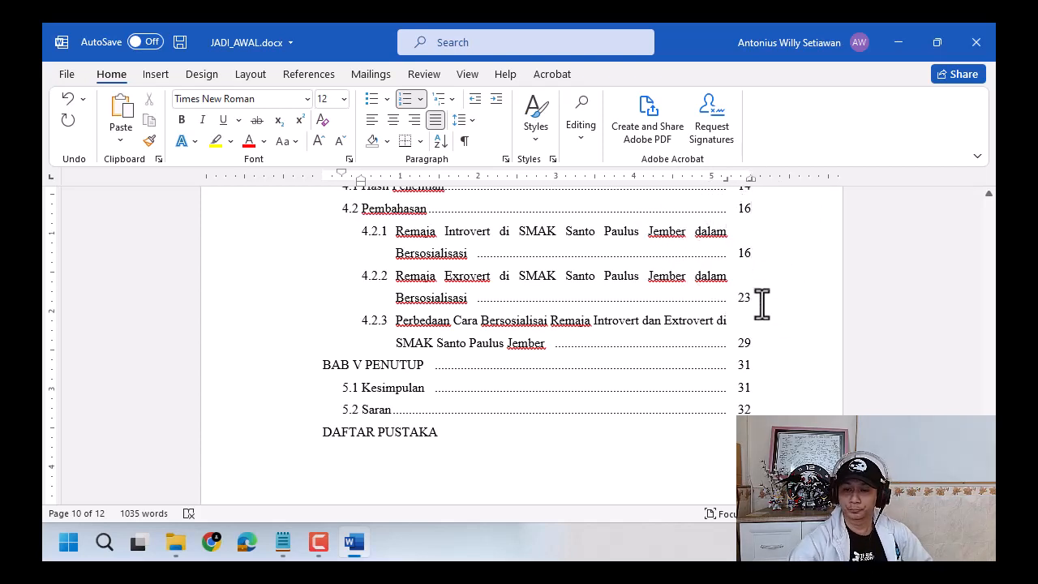
pyautogui.scroll(6, 663, 360)
pyautogui.scroll(15, 663, 360)
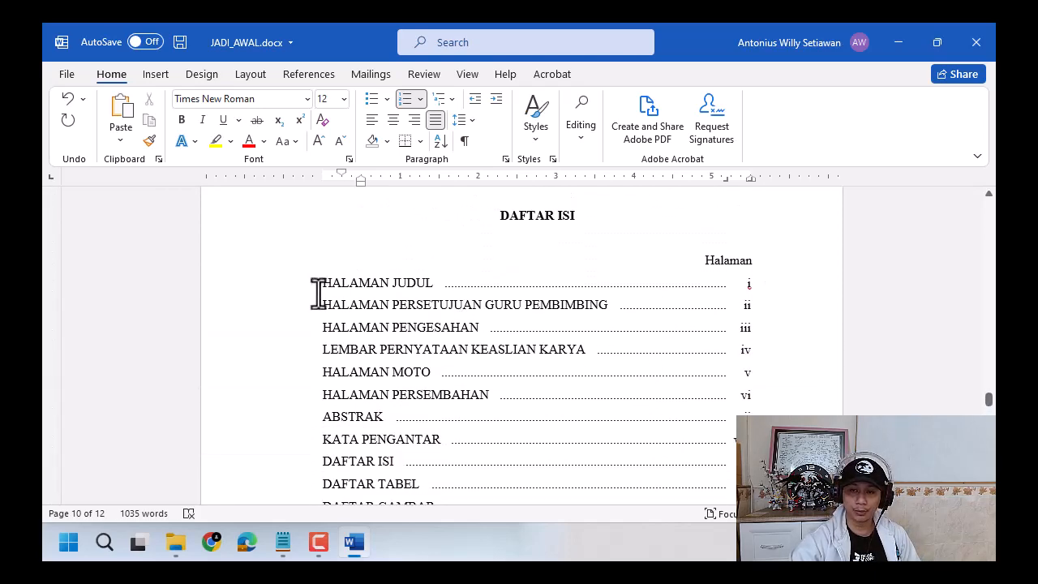
pyautogui.moveTo(321, 283); pyautogui.dragTo(433, 280)
pyautogui.click(434, 255)
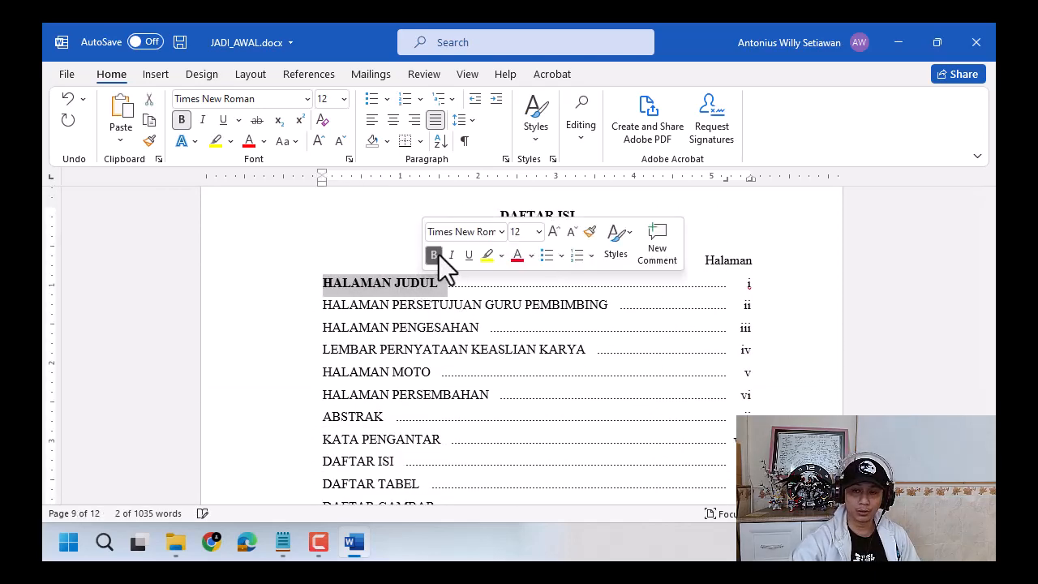
pyautogui.moveTo(322, 305); pyautogui.dragTo(571, 317)
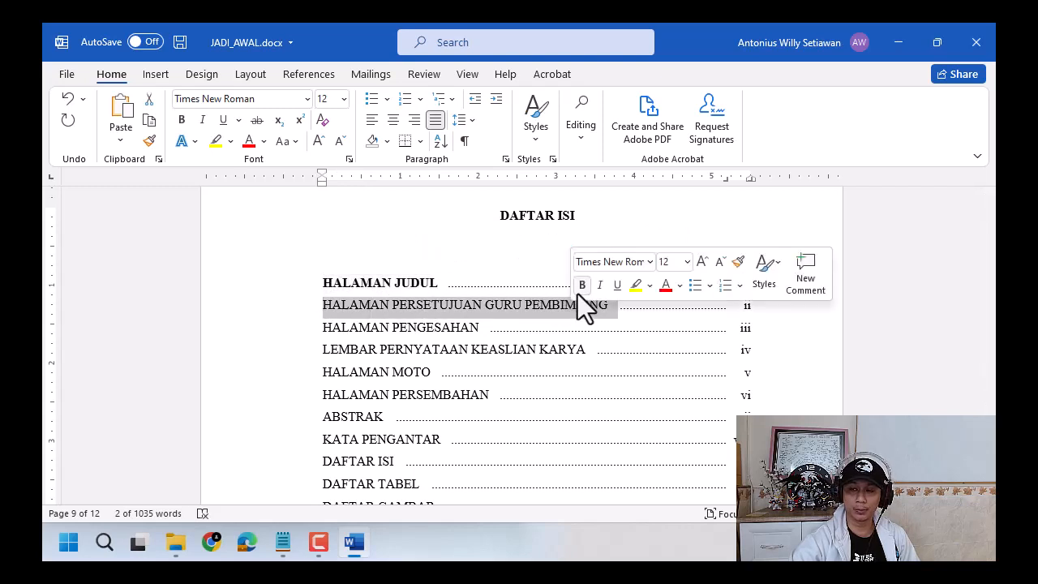
pyautogui.click(579, 288)
pyautogui.moveTo(322, 327); pyautogui.dragTo(466, 327)
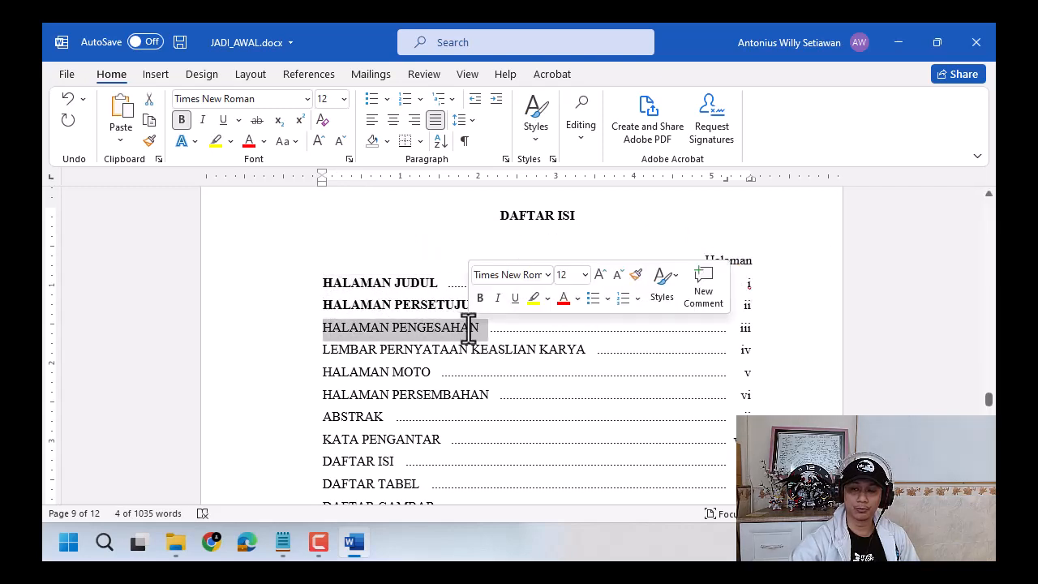
pyautogui.click(480, 297)
# Step: Bold the chapter entries BAB I PENDAHULUAN and BAB II TINJAUAN PUSTAKA in the table of contents
pyautogui.scroll(-5, 550, 409)
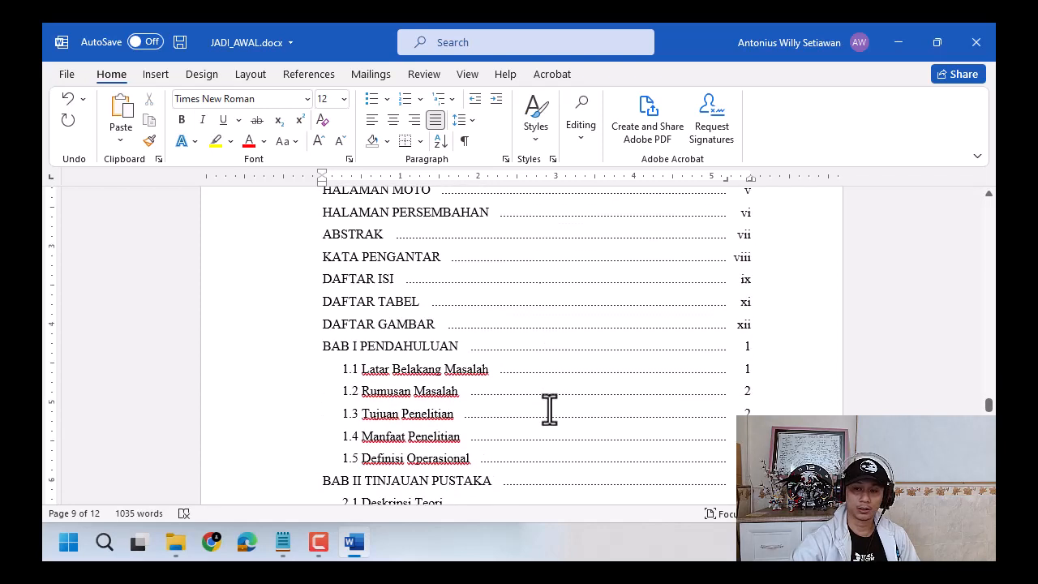
pyautogui.moveTo(320, 336); pyautogui.dragTo(435, 339)
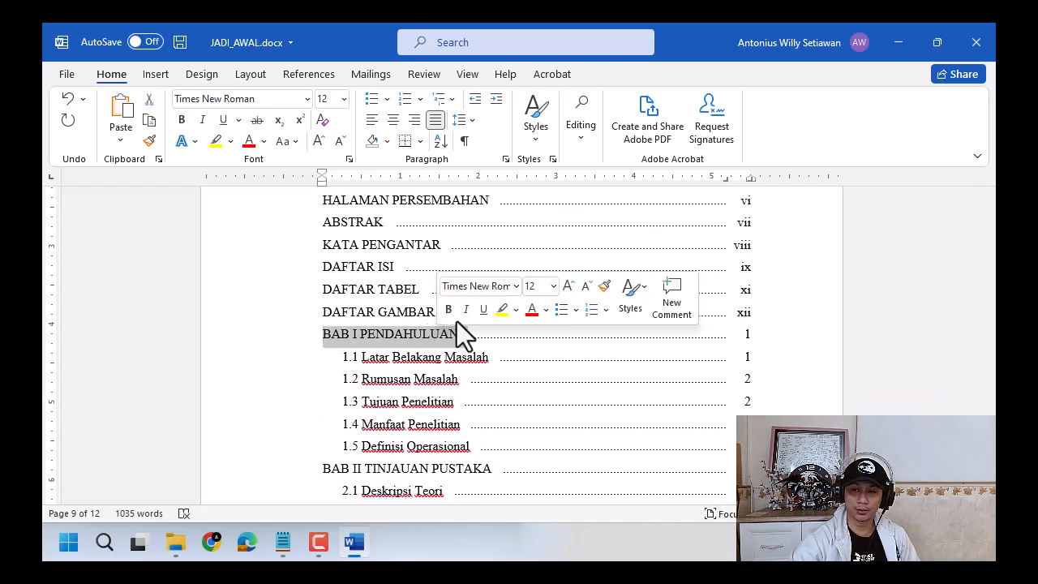
pyautogui.click(447, 309)
pyautogui.moveTo(323, 469); pyautogui.dragTo(457, 471)
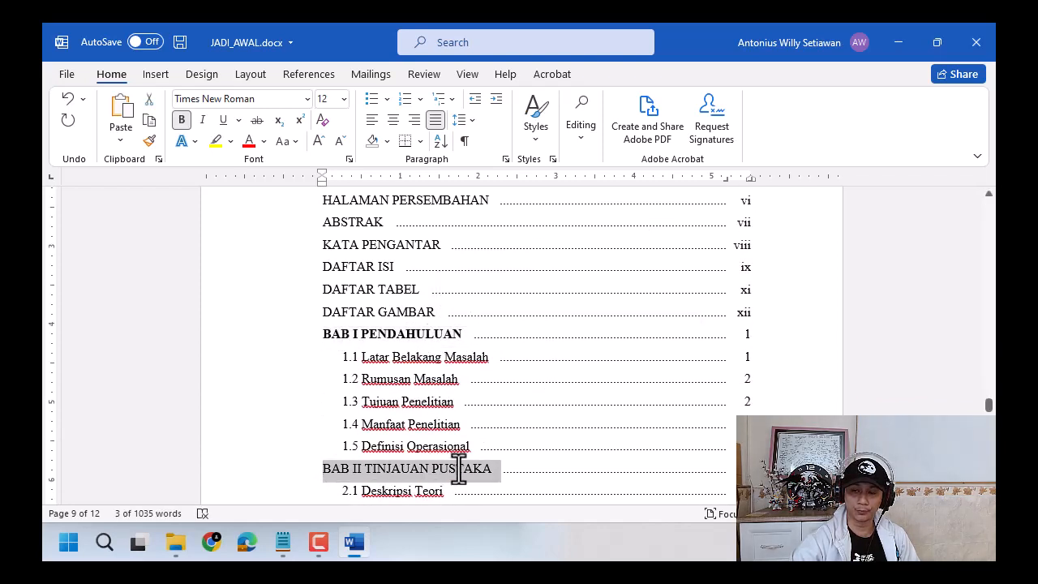
pyautogui.click(476, 439)
pyautogui.click(486, 356)
# Step: Check the table list in Notepad, then return to Word and delete the placeholder dots under DAFTAR TABEL
pyautogui.scroll(-1, 485, 349)
pyautogui.scroll(-7, 485, 349)
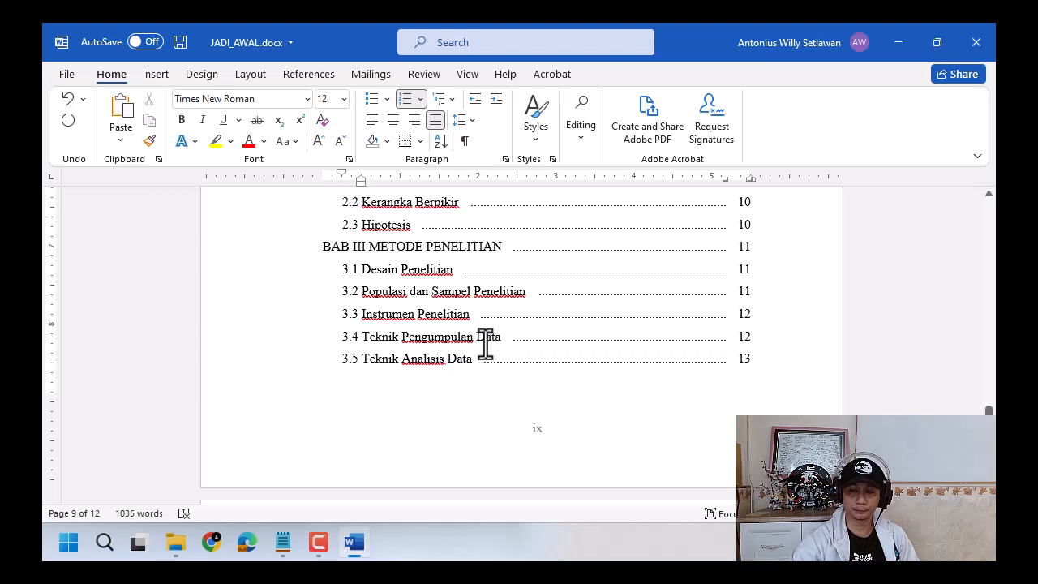
pyautogui.scroll(-12, 485, 345)
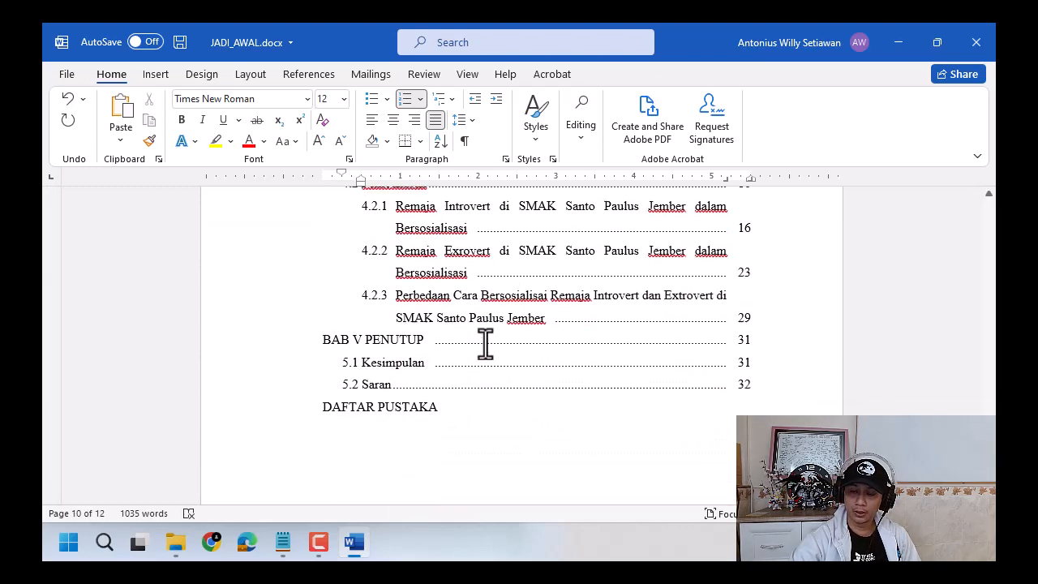
pyautogui.scroll(-1, 485, 344)
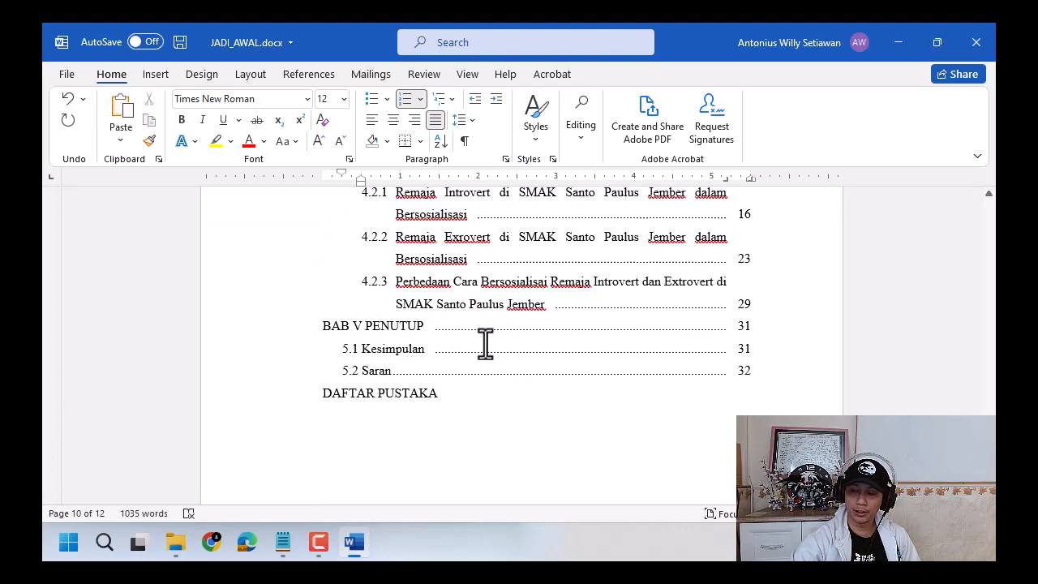
pyautogui.scroll(-10, 485, 345)
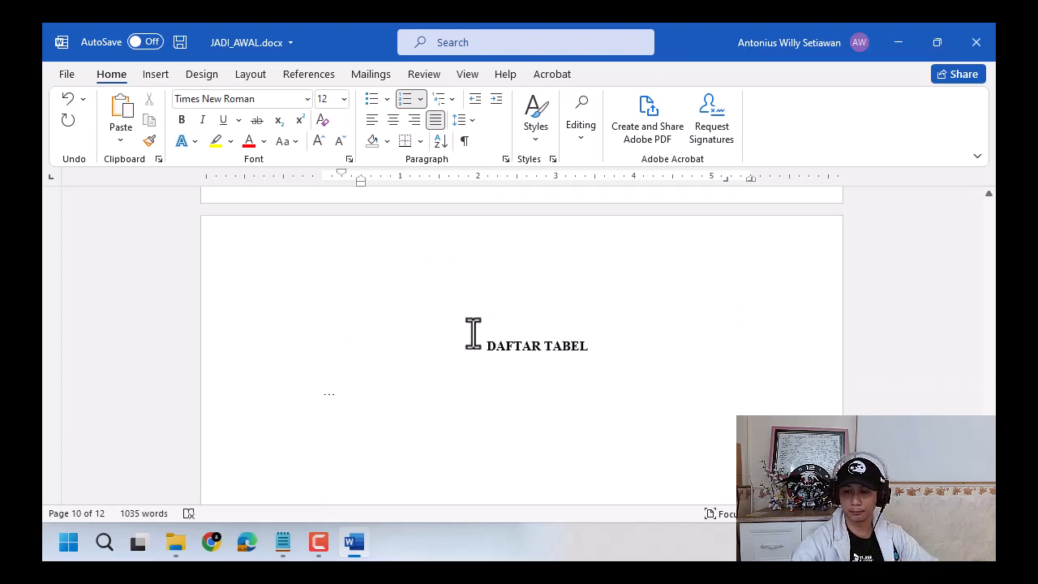
pyautogui.click(283, 542)
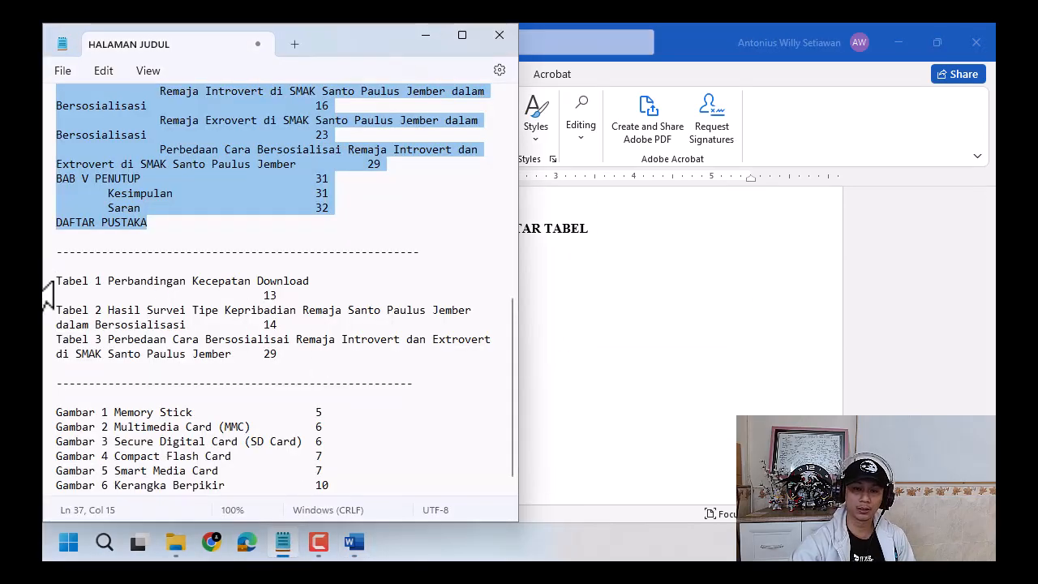
pyautogui.click(630, 25)
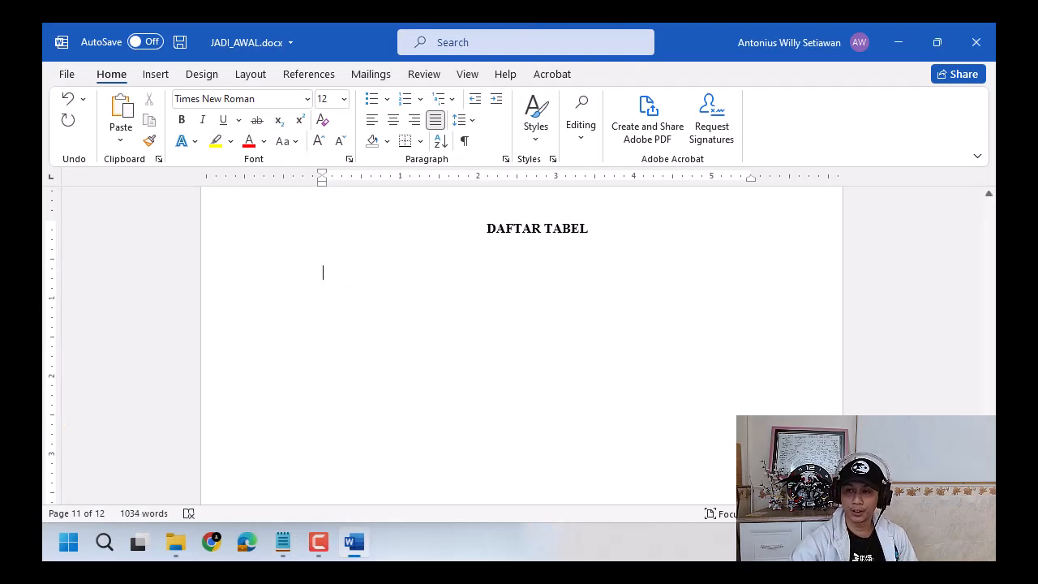
# Step: Copy the Halaman label together with the HALAMAN JUDUL line from the start of DAFTAR ISI
pyautogui.scroll(15, 613, 299)
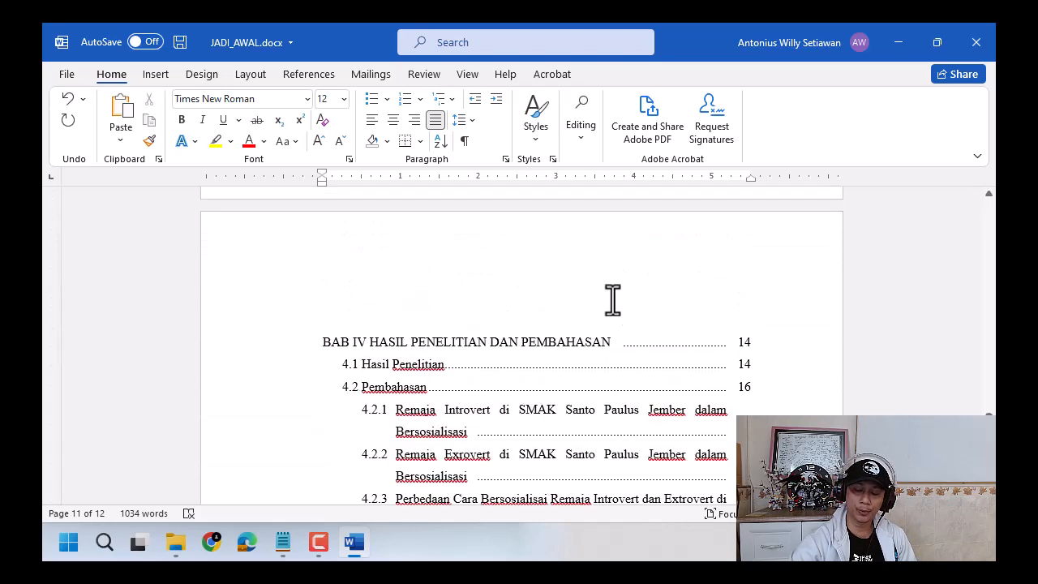
pyautogui.scroll(15, 610, 301)
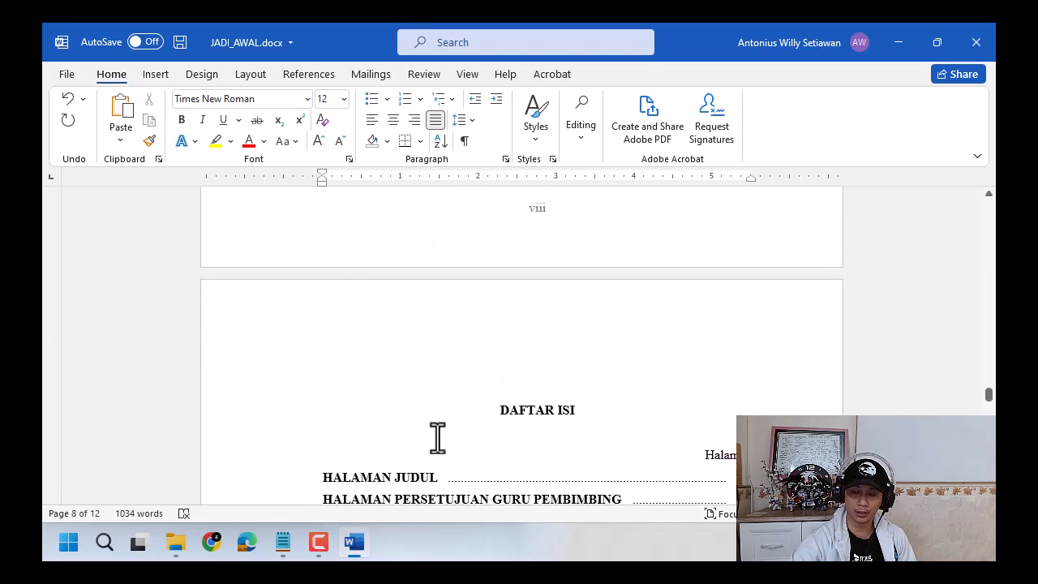
pyautogui.scroll(-2, 438, 438)
pyautogui.moveTo(755, 398); pyautogui.dragTo(296, 390)
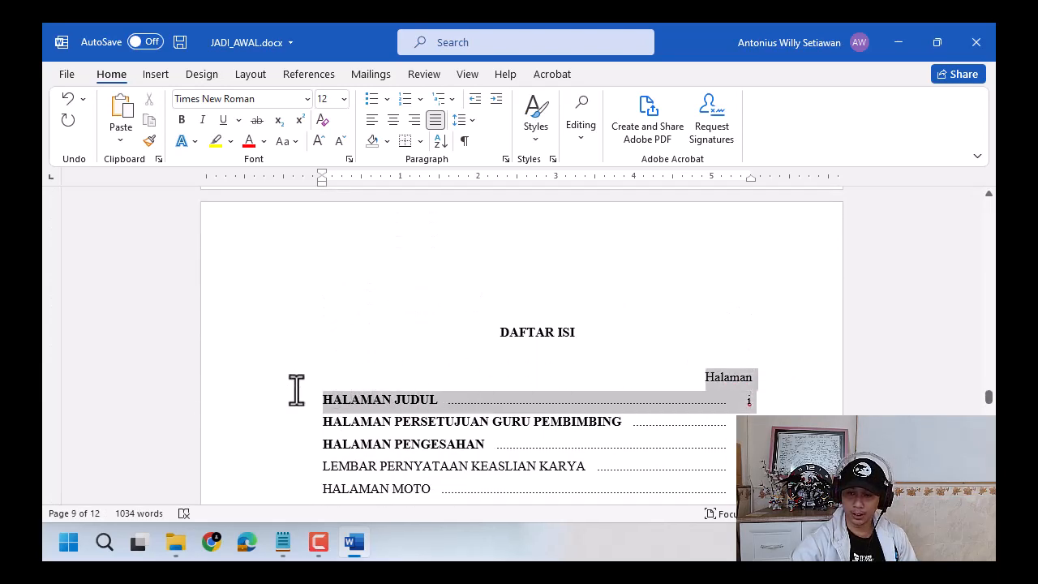
pyautogui.press('ctrl')
pyautogui.press('ctrl')
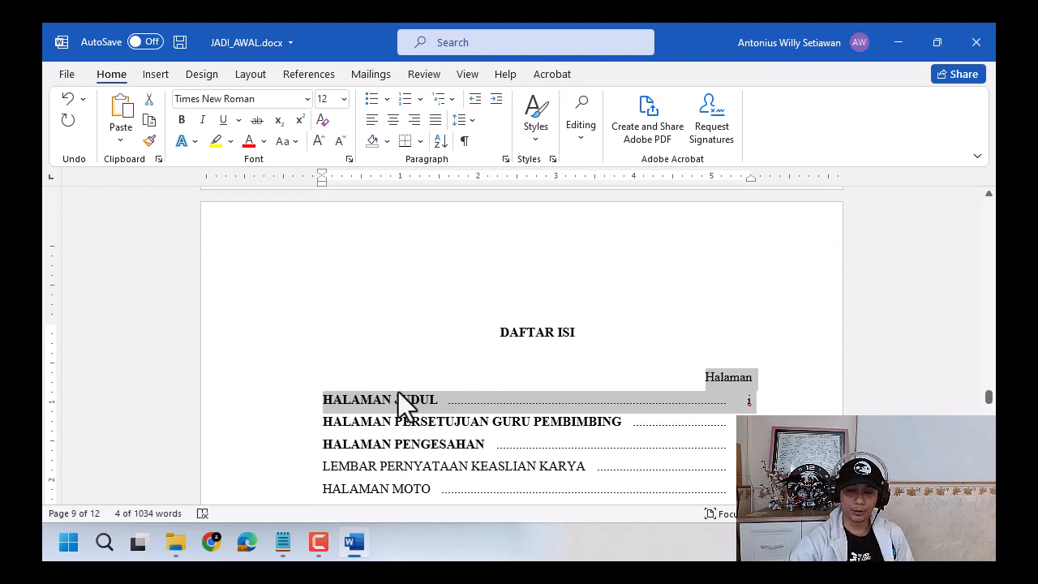
pyautogui.click(351, 399)
pyautogui.press('ctrl')
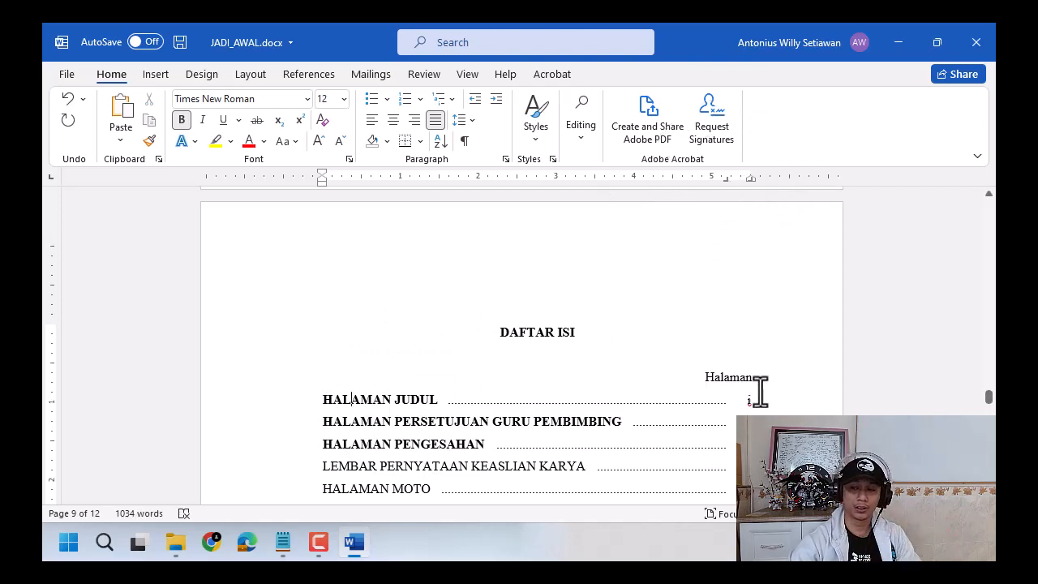
pyautogui.moveTo(760, 399); pyautogui.dragTo(315, 389)
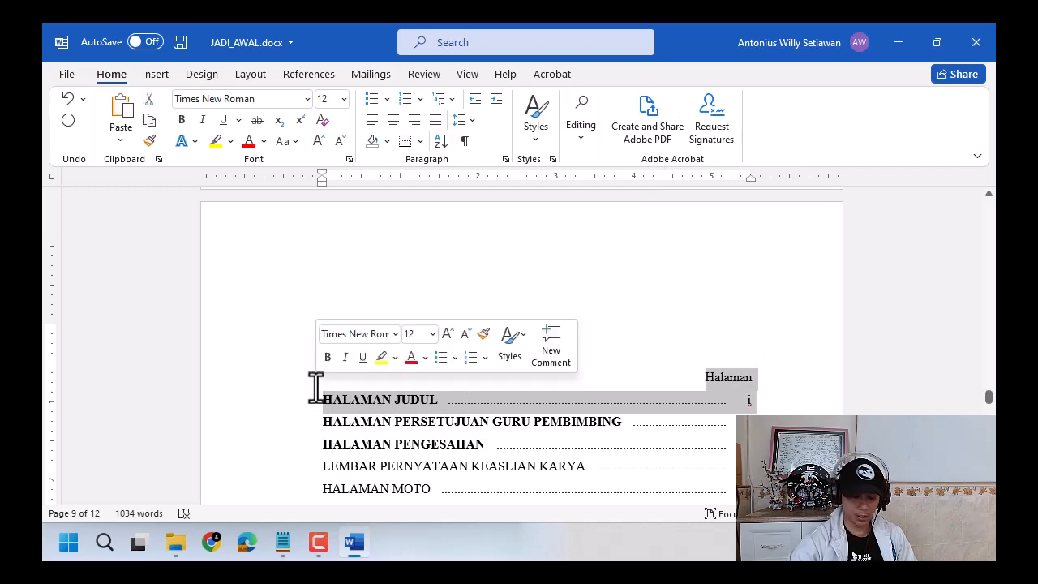
# Step: Paste the copied Halaman label and HALAMAN JUDUL line on the second line below the DAFTAR TABEL heading
pyautogui.scroll(-10, 433, 354)
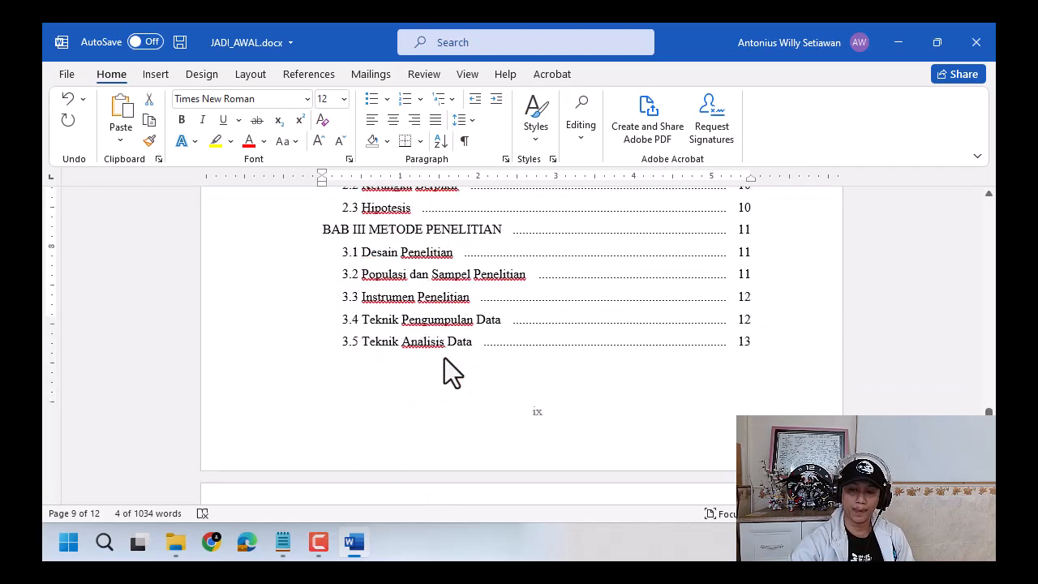
pyautogui.scroll(-12, 449, 362)
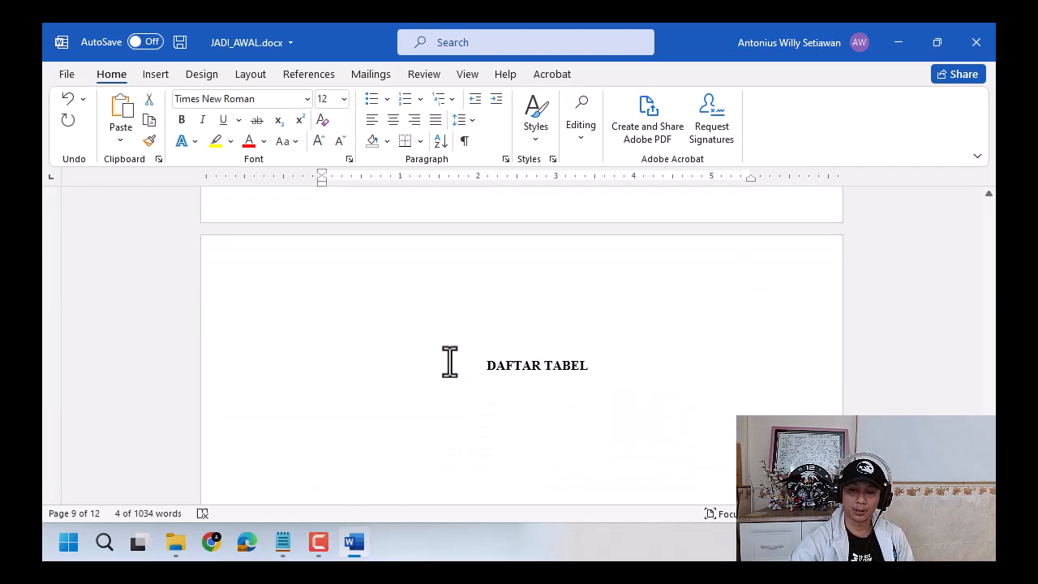
pyautogui.click(466, 357)
pyautogui.click(481, 339)
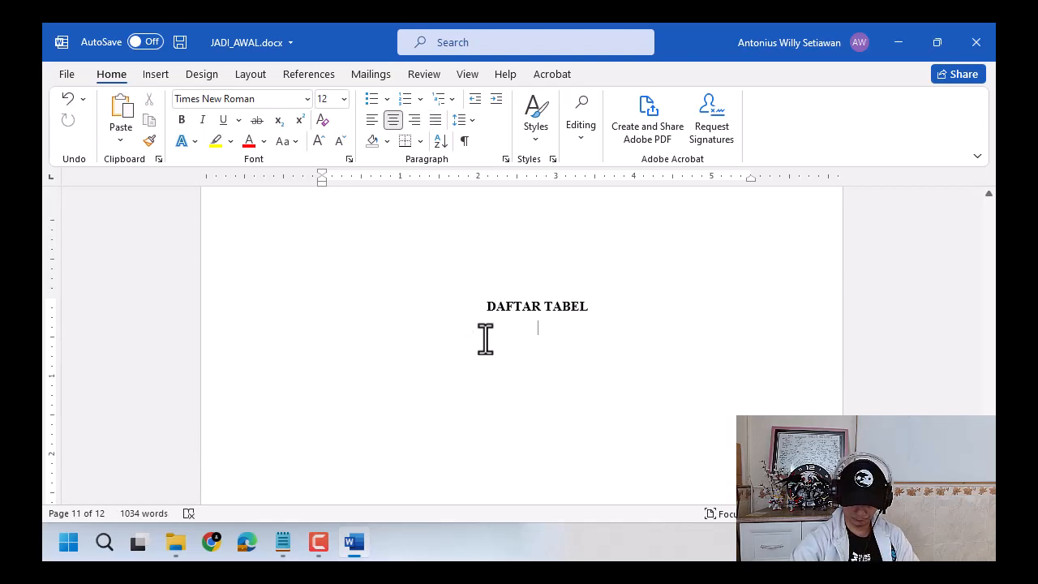
pyautogui.press('Down')
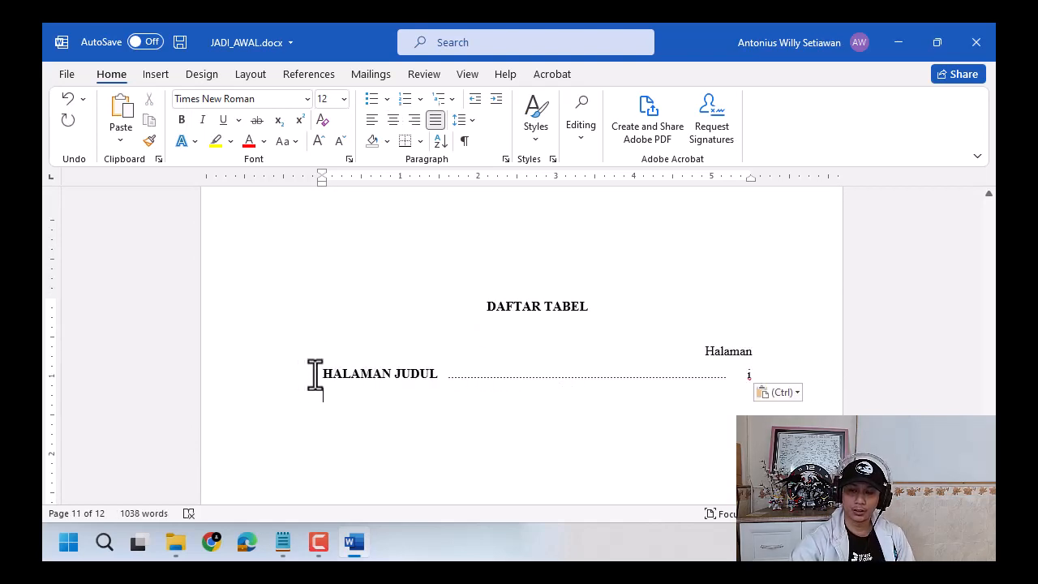
# Step: Remove the bold formatting from the pasted HALAMAN JUDUL text under DAFTAR TABEL
pyautogui.click(282, 542)
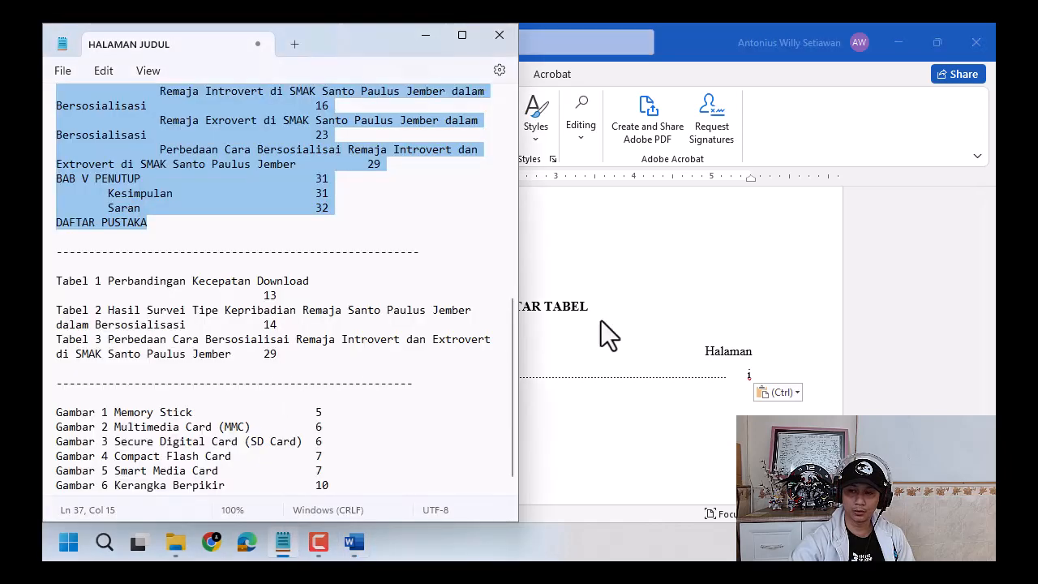
pyautogui.click(677, 25)
pyautogui.moveTo(350, 373); pyautogui.dragTo(445, 374)
pyautogui.click(343, 406)
# Step: Replace HALAMAN JUDUL with "Tabel 1 Perbandingan Kecepatan Download" from Notepad and set its page number to 13
pyautogui.click(282, 542)
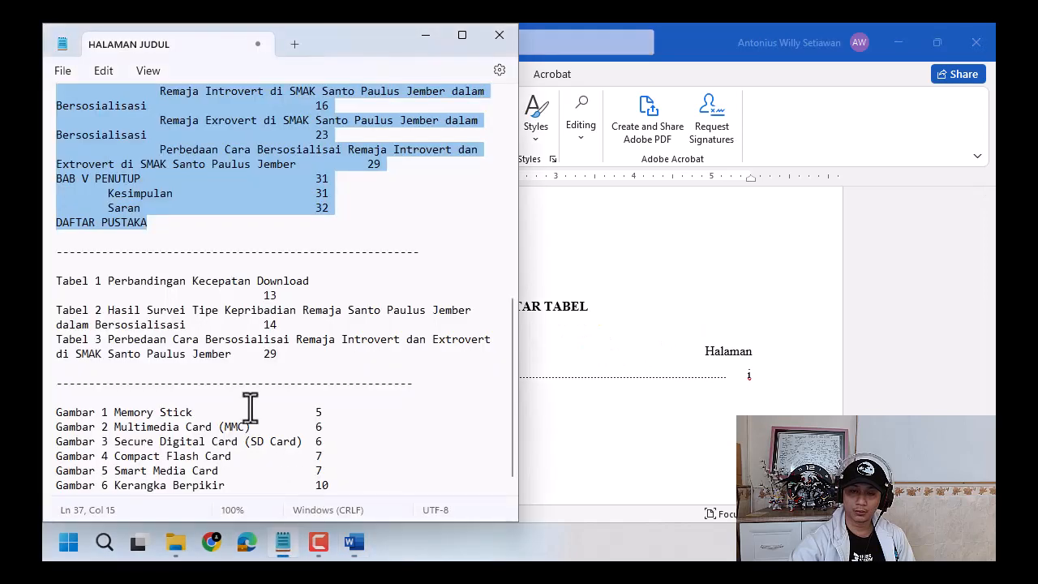
pyautogui.moveTo(57, 281); pyautogui.dragTo(304, 281)
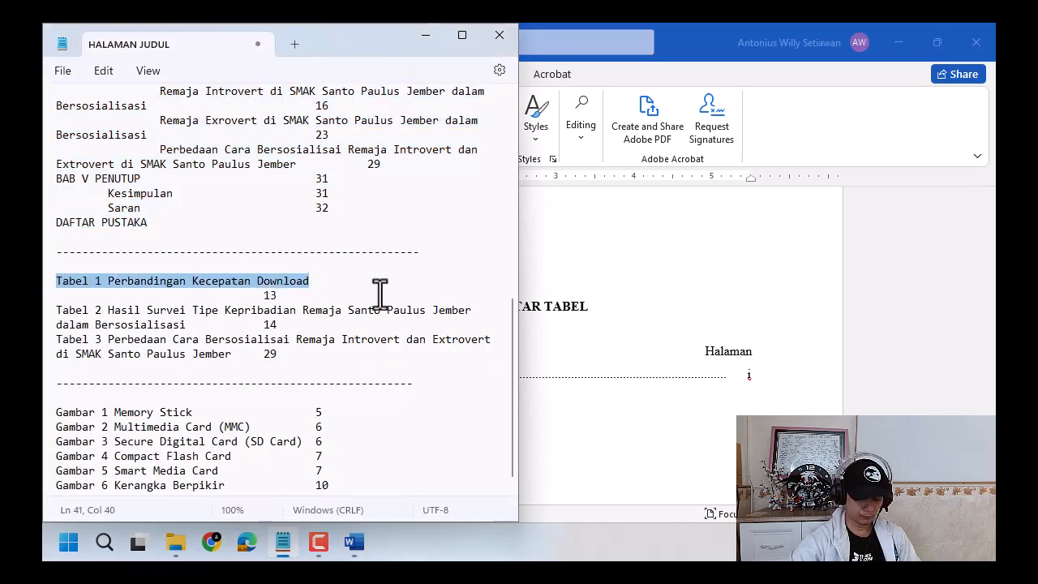
pyautogui.click(558, 41)
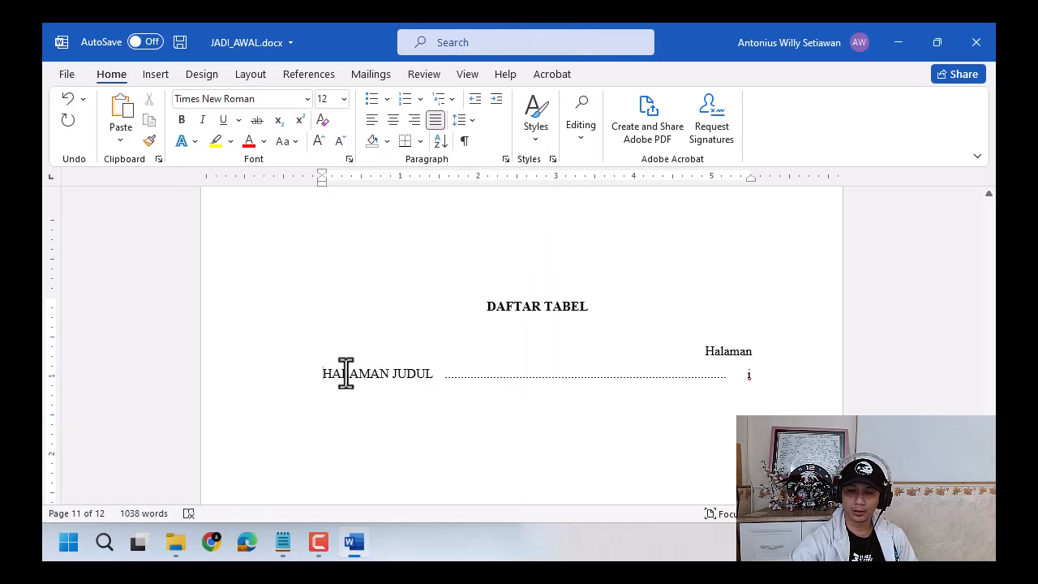
pyautogui.moveTo(345, 376); pyautogui.dragTo(435, 381)
pyautogui.write('Tabel 1 Perbandingan Kecepatan Download')
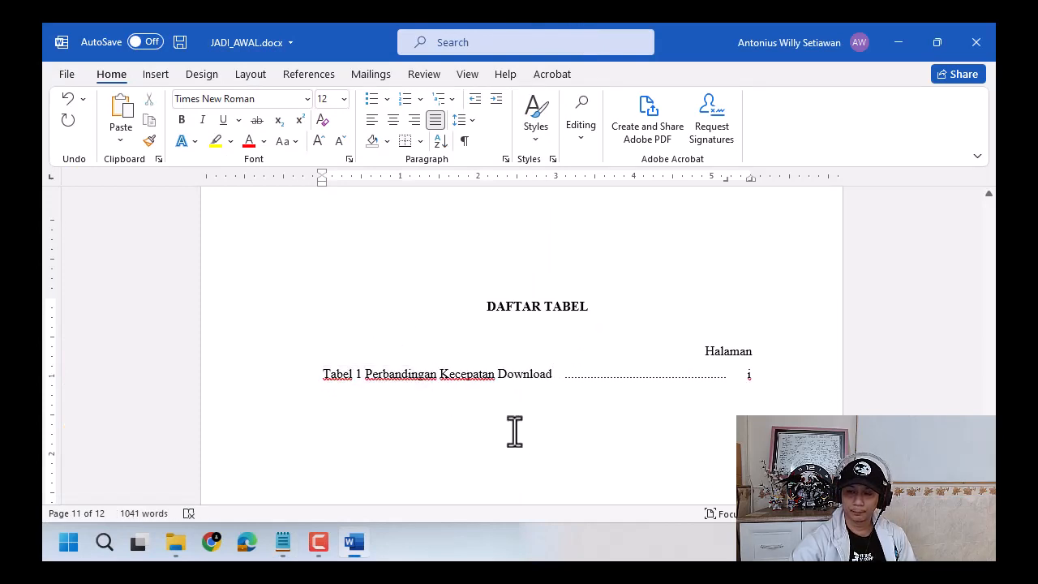
pyautogui.hotkey('alt', 'Tab')
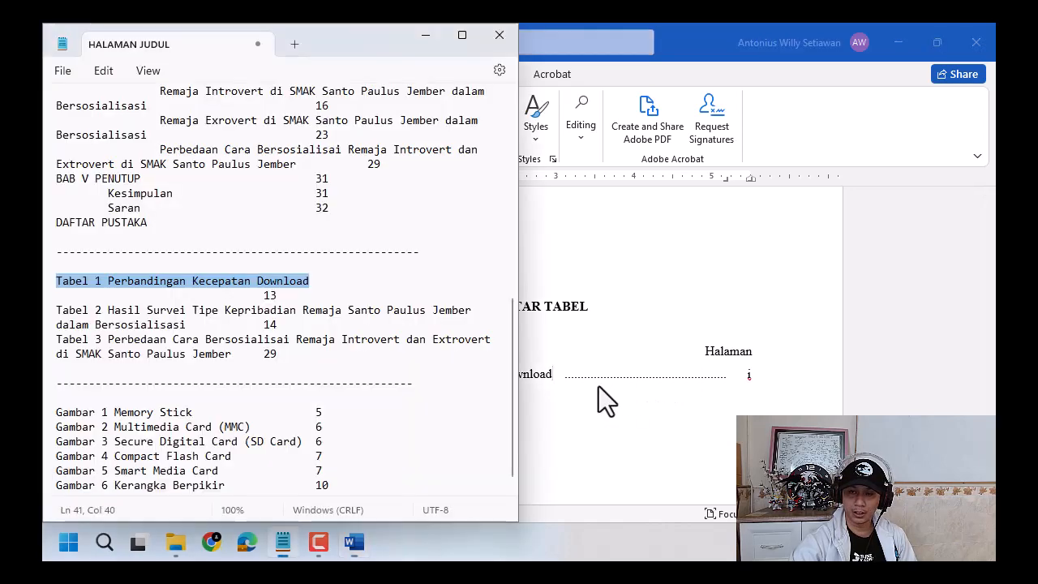
pyautogui.click(753, 360)
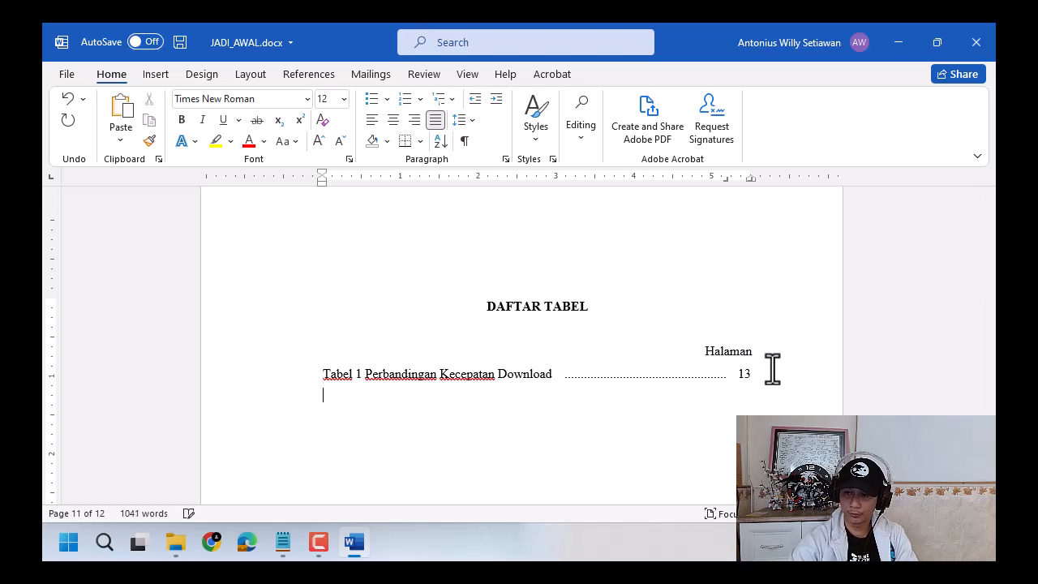
# Step: Copy the title "Tabel 2 Hasil Survei Tipe Kepribadian Remaja Santo Paulus Jember dalam Bersosialisasi" from Notepad onto the line below Tabel 1 in Word
pyautogui.hotkey('alt', 'Tab')
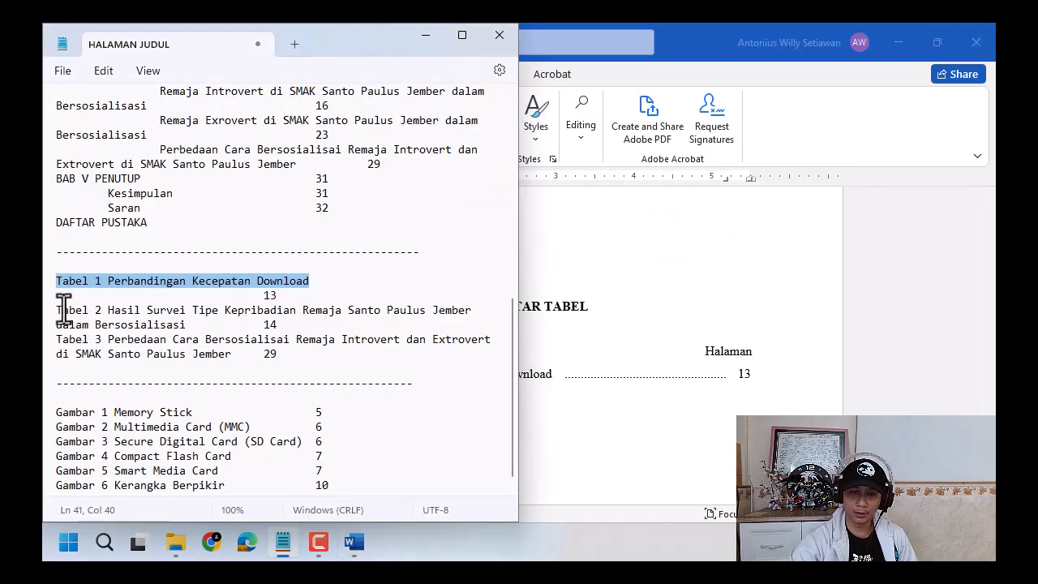
pyautogui.moveTo(59, 309); pyautogui.dragTo(189, 324)
pyautogui.hotkey('ctrl', 'c')
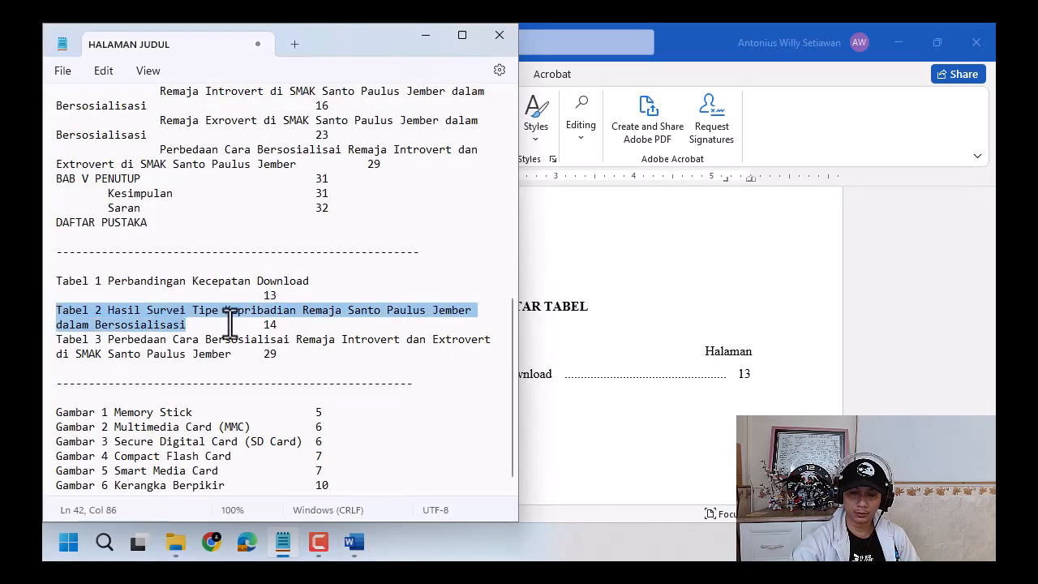
pyautogui.click(654, 29)
pyautogui.hotkey('ctrl', 'v')
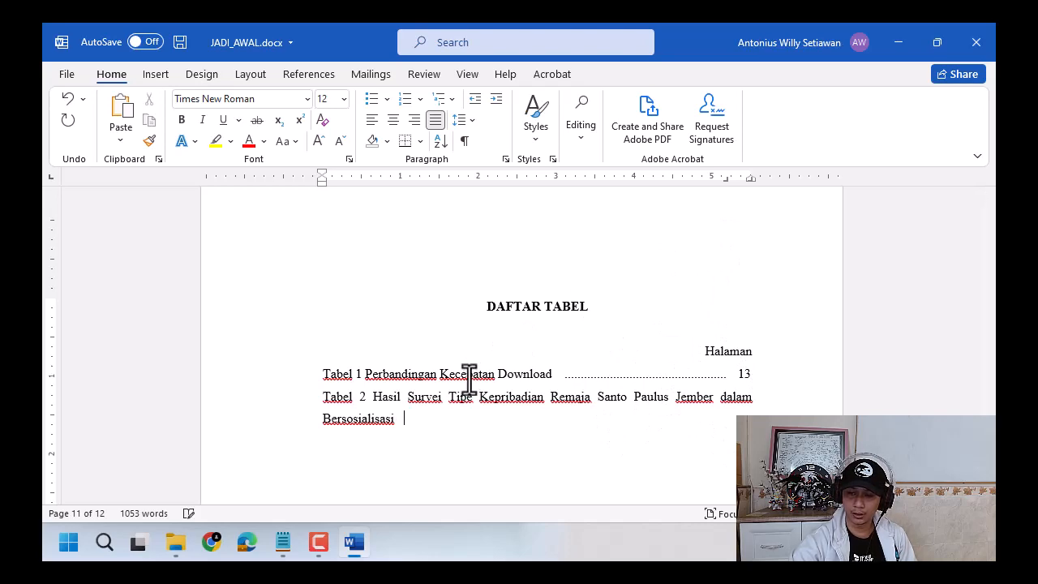
# Step: Complete the Tabel 2 entry with its dot leader and page number 14, and start a new line below it
pyautogui.press('Tab')
pyautogui.hotkey('alt', 'Tab')
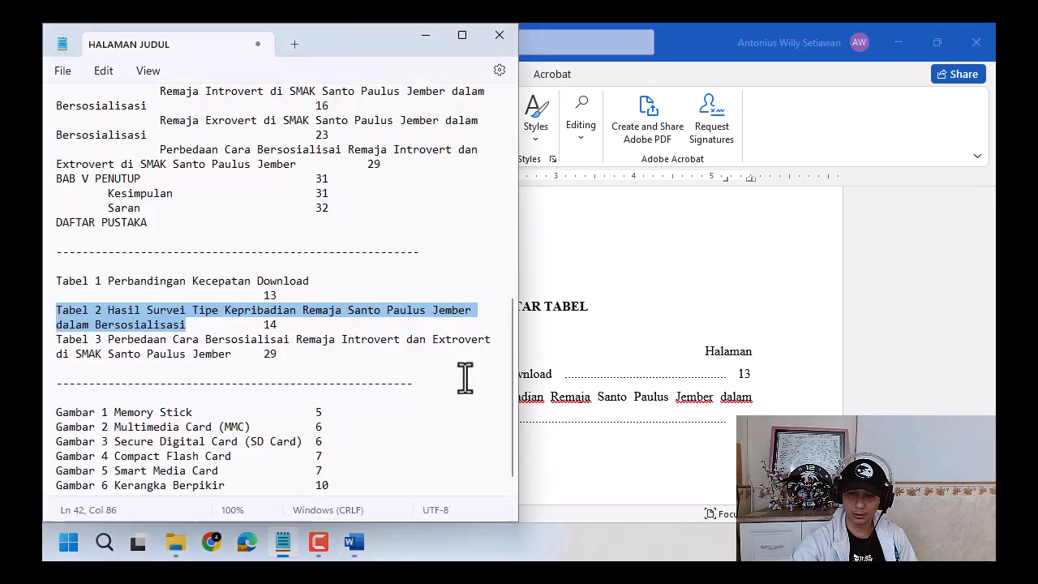
pyautogui.hotkey('alt', 'Tab')
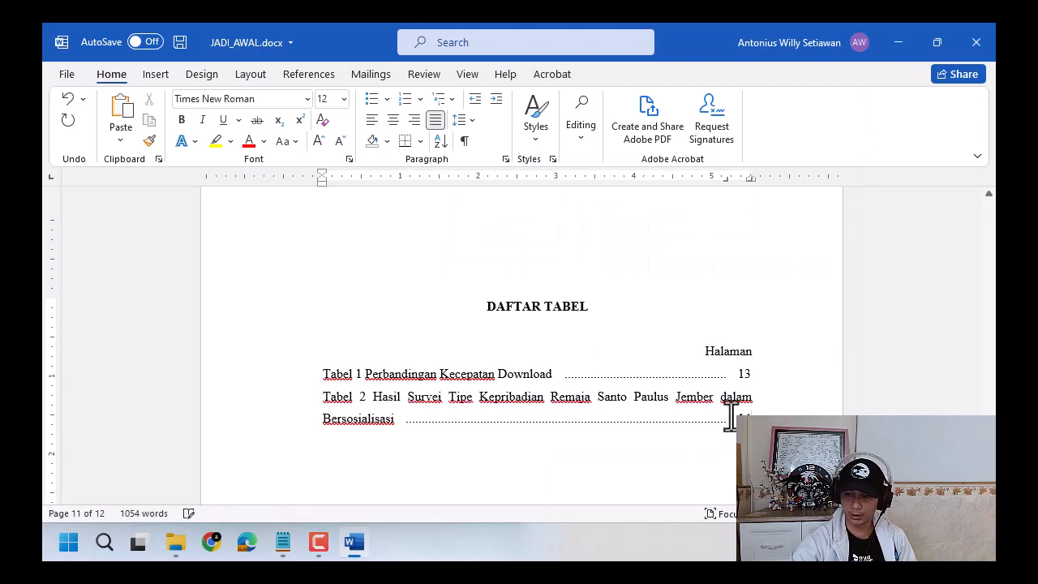
pyautogui.press('ctrl')
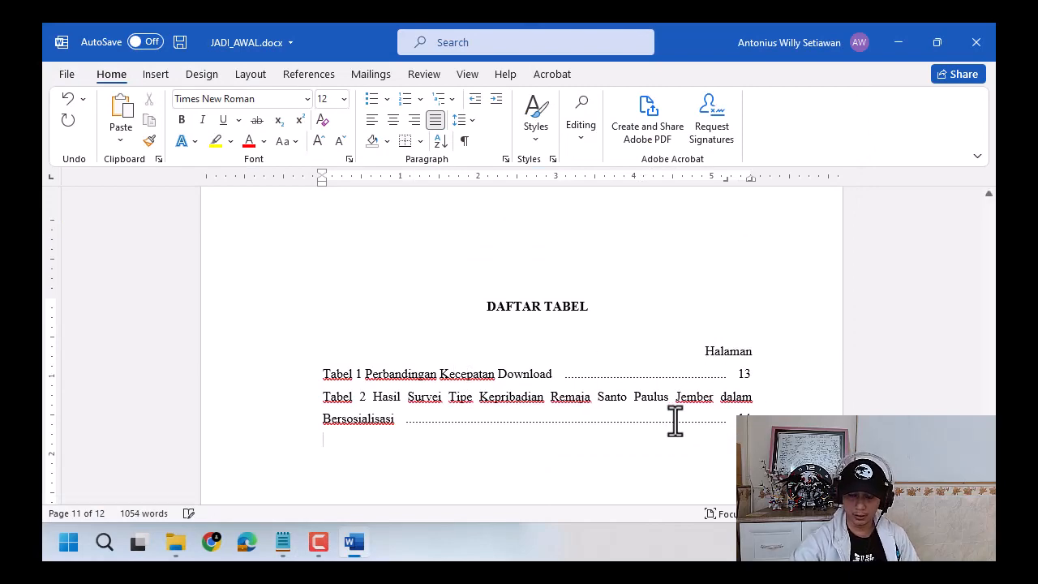
# Step: Copy the title "Tabel 3 Perbedaan Cara Bersosialisai Remaja Introvert dan Extrovert di SMAK Santo Paulus Jember" from Notepad onto the line below Tabel 2 in Word
pyautogui.hotkey('alt', 'Tab')
pyautogui.click(57, 340)
pyautogui.moveTo(56, 340); pyautogui.dragTo(235, 355)
pyautogui.click(565, 462)
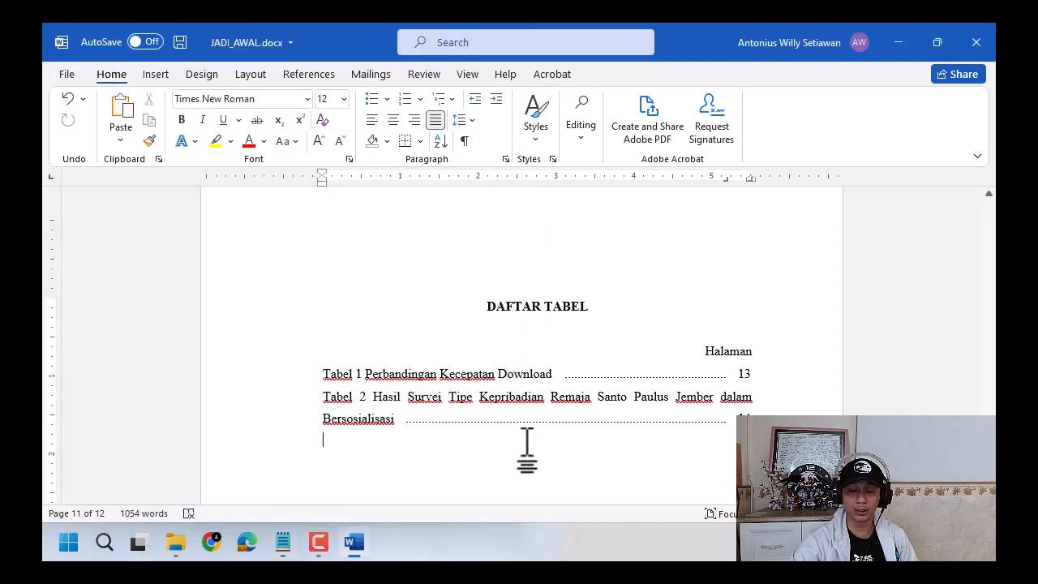
pyautogui.write('Tabel 3 Perbedaan Cara Bersosialisasi Remaja Introvert dan Extrovert di SMAK Santo Paulus Jember')
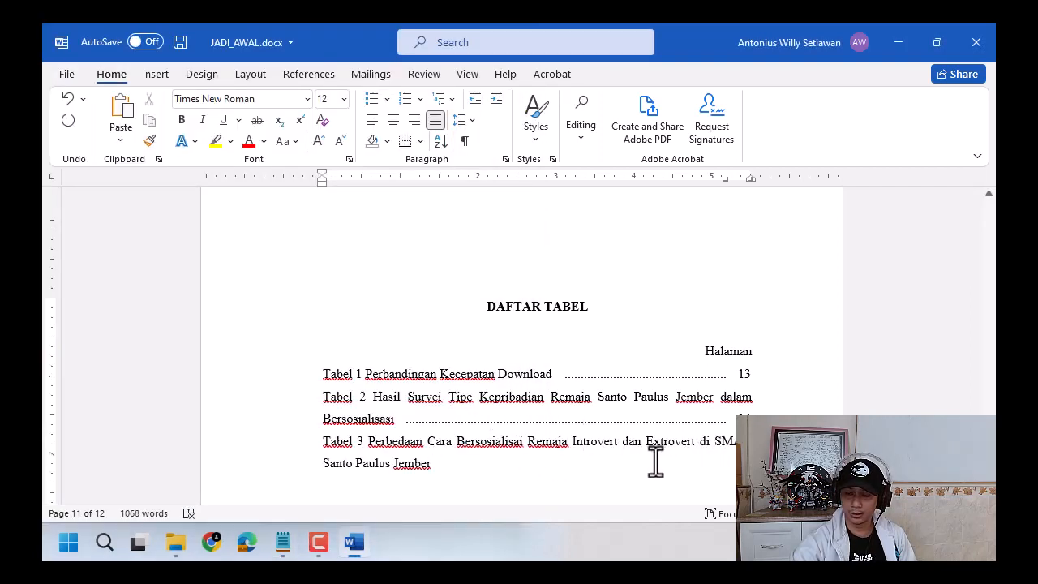
# Step: Complete the Tabel 3 entry with its dot leader and the page number 29 listed in Notepad
pyautogui.scroll(-2, 655, 460)
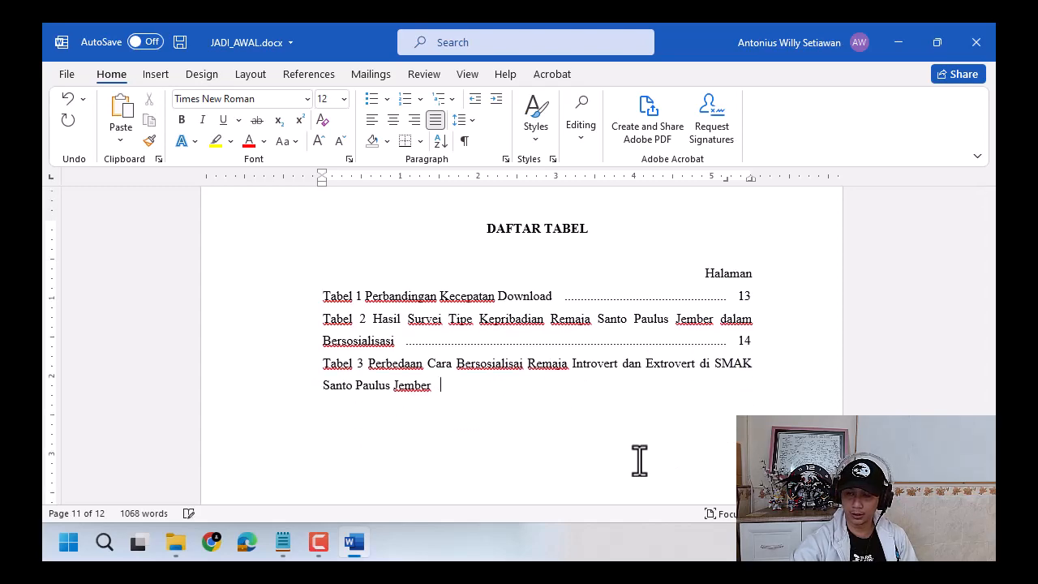
pyautogui.press('Tab')
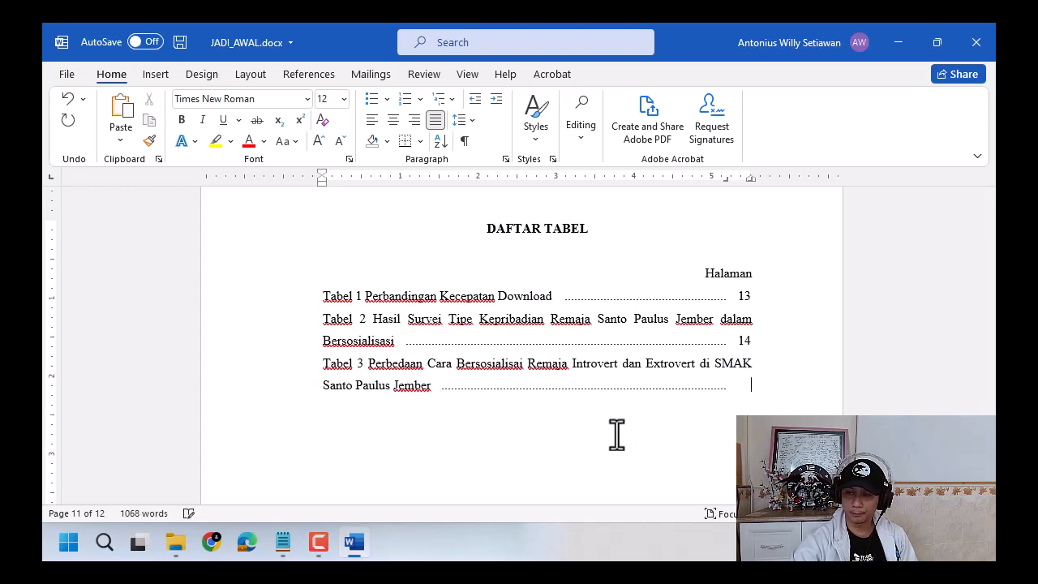
pyautogui.hotkey('alt', 'Tab')
pyautogui.hotkey('alt', 'Tab')
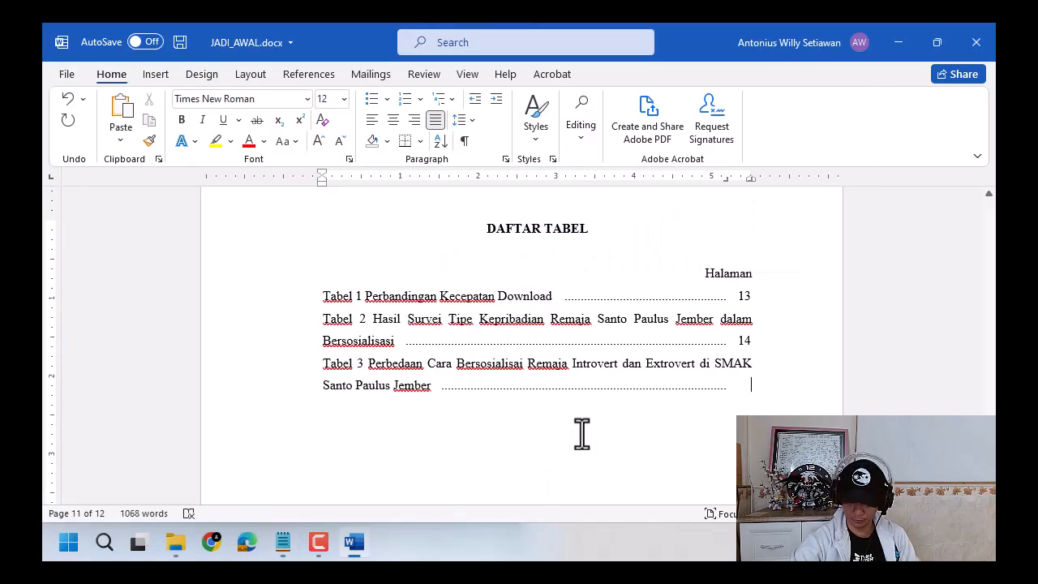
pyautogui.write('29')
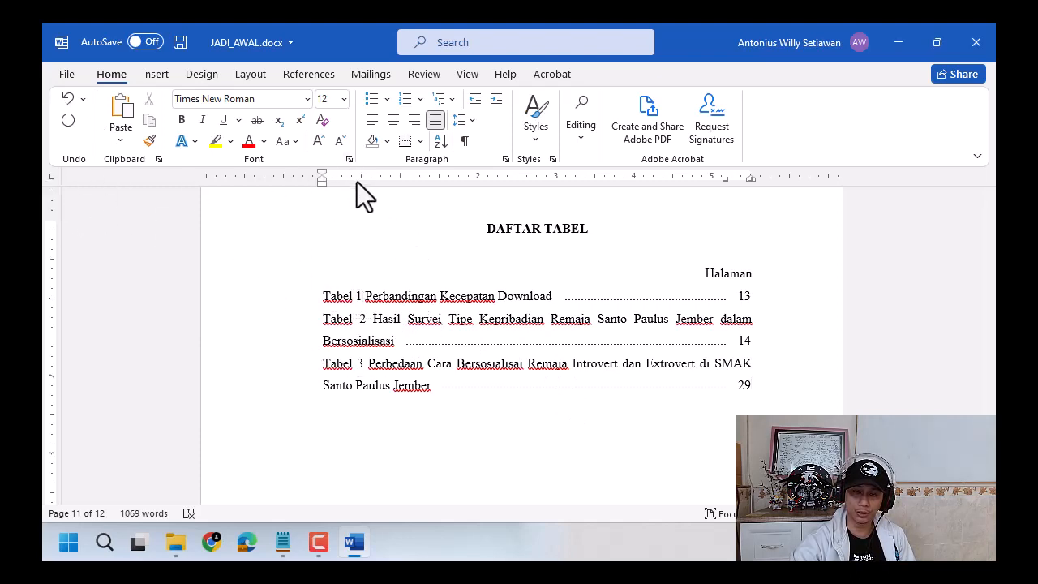
# Step: Add a left tab stop just after the table numbers to all three DAFTAR TABEL entries
pyautogui.moveTo(357, 182); pyautogui.dragTo(370, 180)
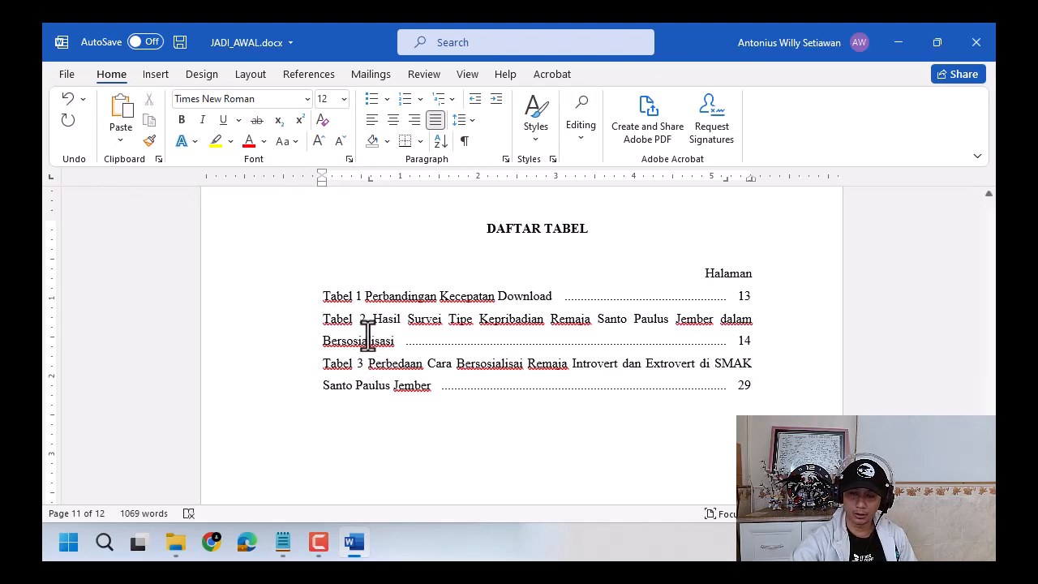
pyautogui.hotkey('ctrl', 'z')
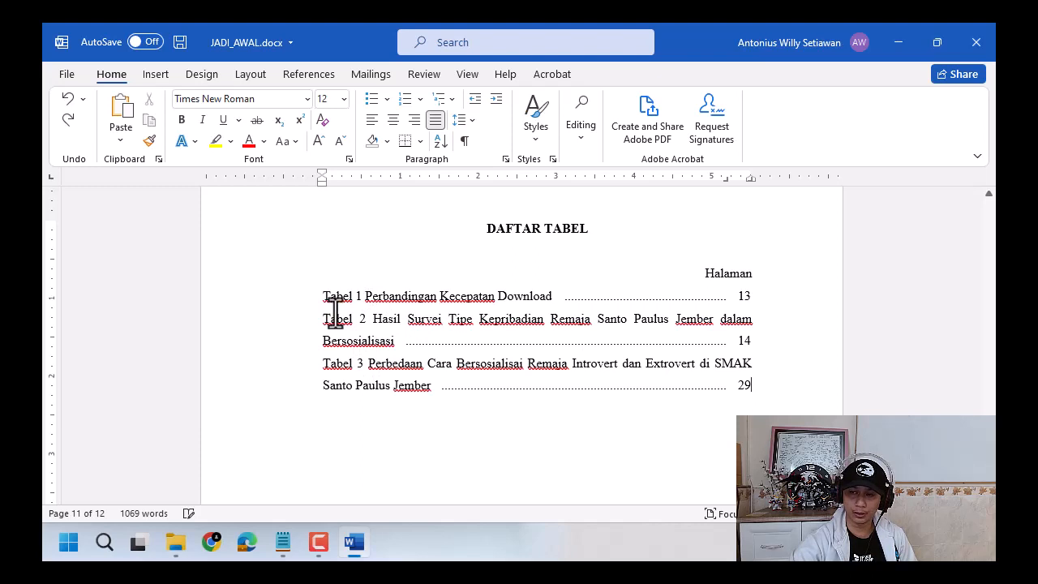
pyautogui.moveTo(324, 297); pyautogui.dragTo(427, 367)
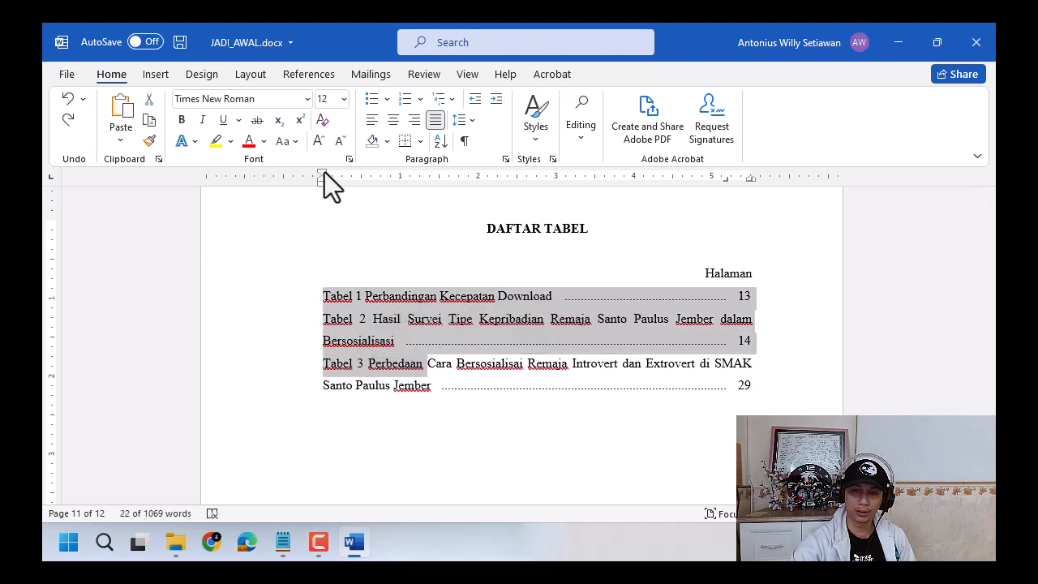
pyautogui.moveTo(348, 180); pyautogui.dragTo(368, 182)
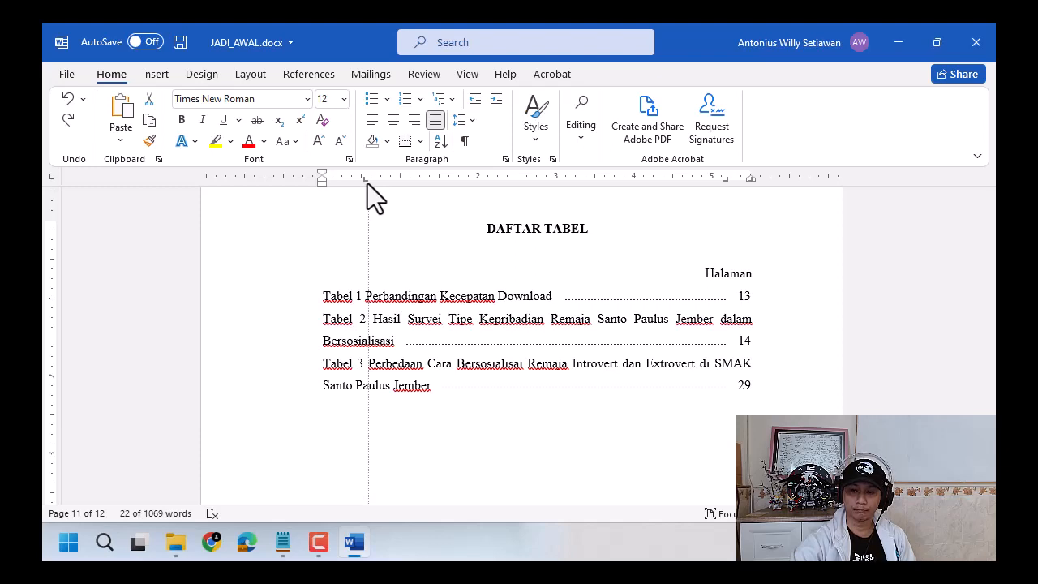
pyautogui.moveTo(368, 183); pyautogui.dragTo(367, 183)
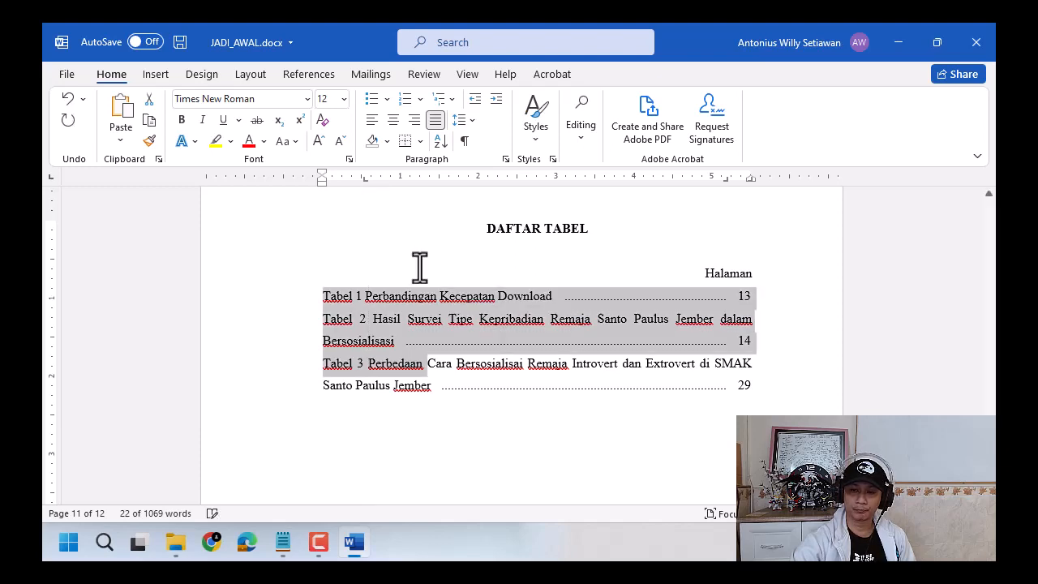
# Step: Replace the space after the table number in each of the three entries with a tab so the titles line up
pyautogui.click(368, 297)
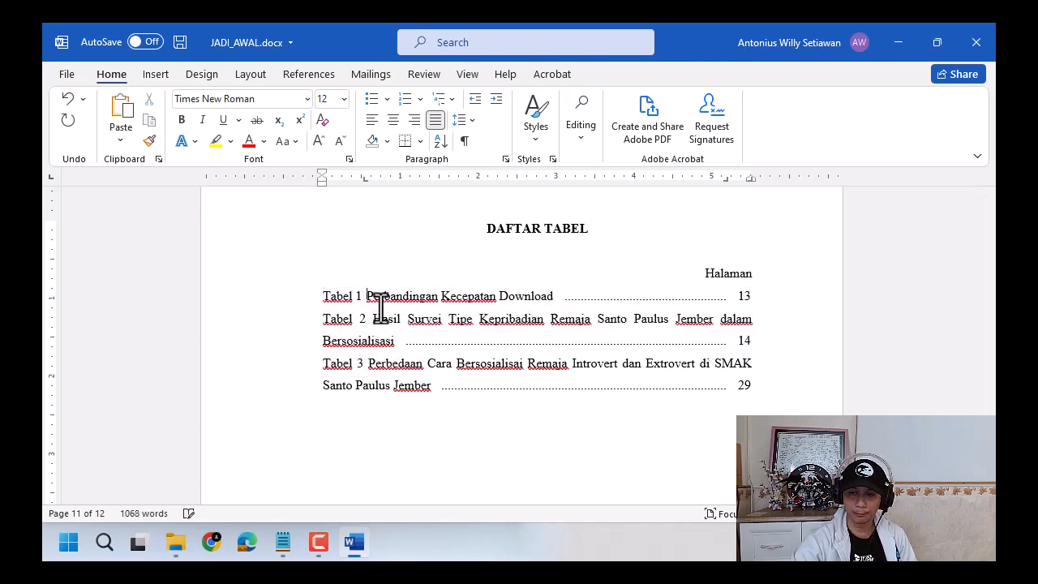
pyautogui.press('Down')
pyautogui.press('Delete')
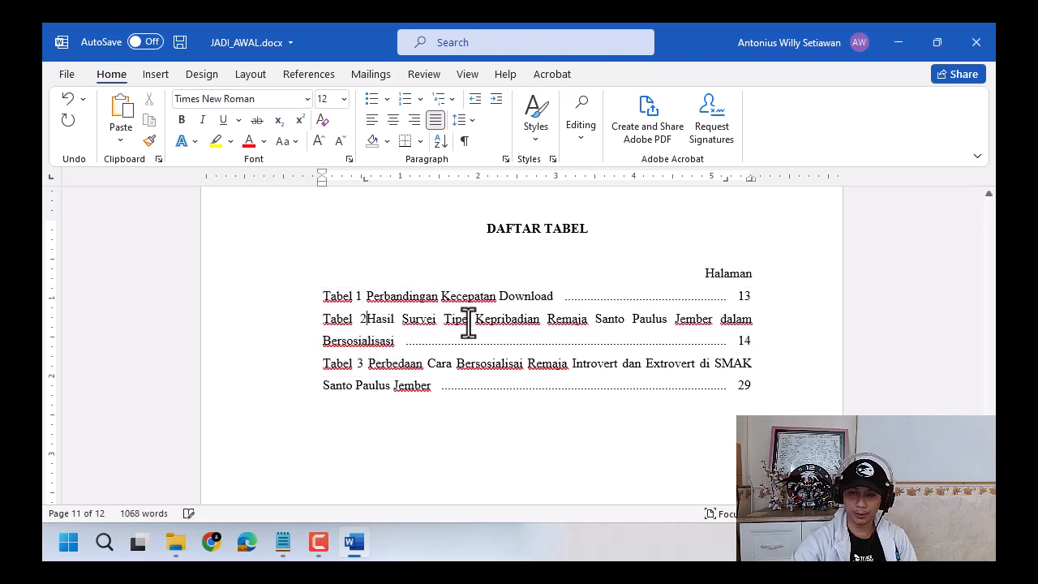
pyautogui.press('Down')
pyautogui.press('Down')
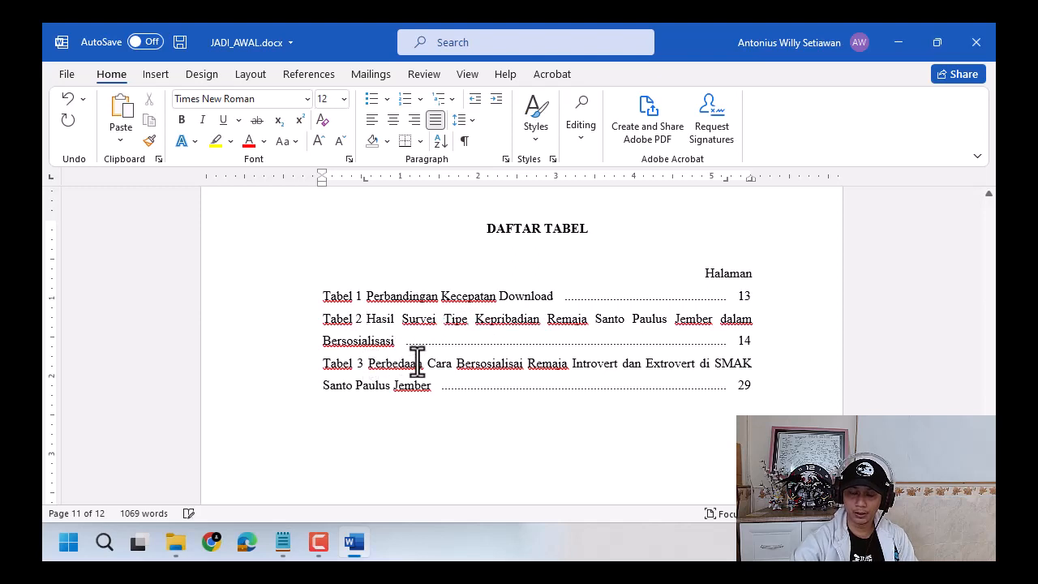
pyautogui.press('BackSpace')
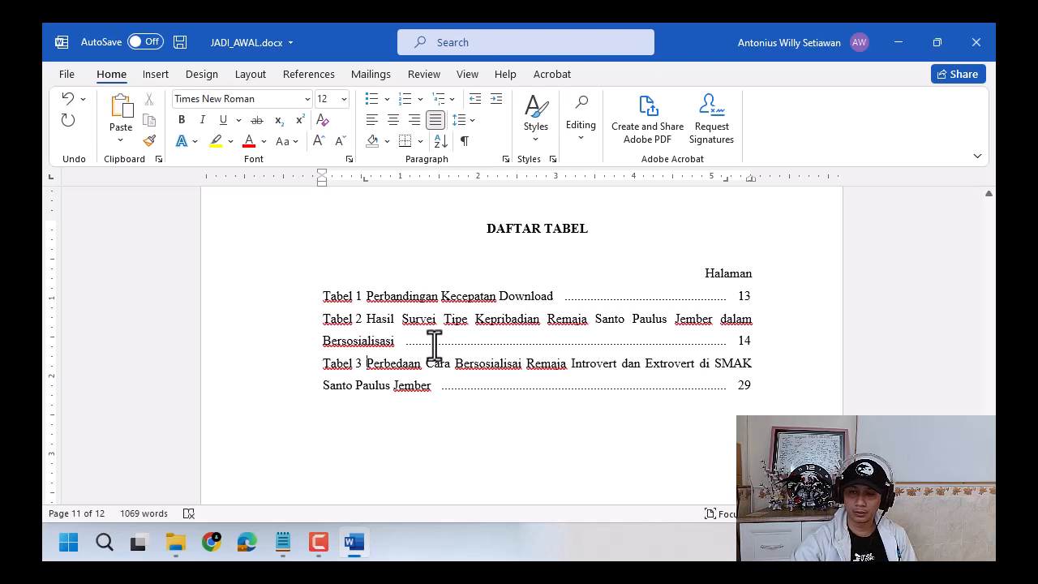
pyautogui.click(323, 340)
pyautogui.press('ctrl')
pyautogui.press('ctrl')
pyautogui.press('ctrl')
pyautogui.press('ctrl')
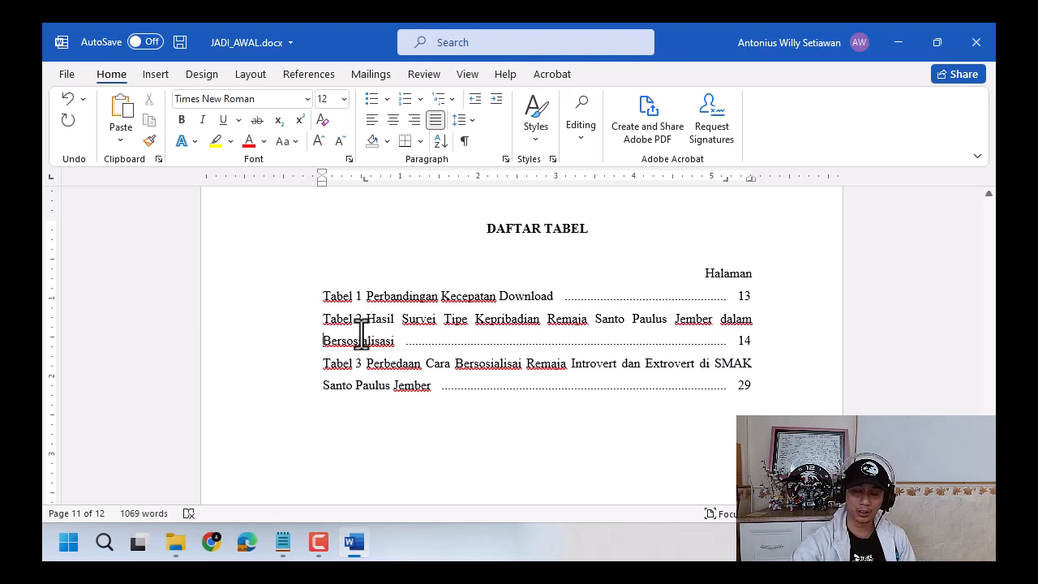
pyautogui.press('ctrl')
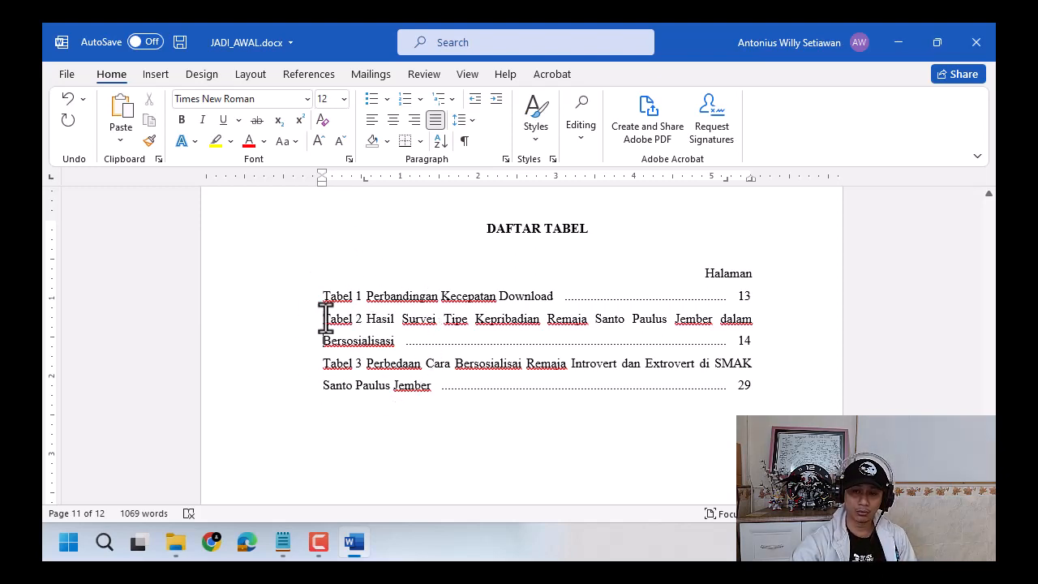
pyautogui.press('ctrl')
pyautogui.press('ctrl')
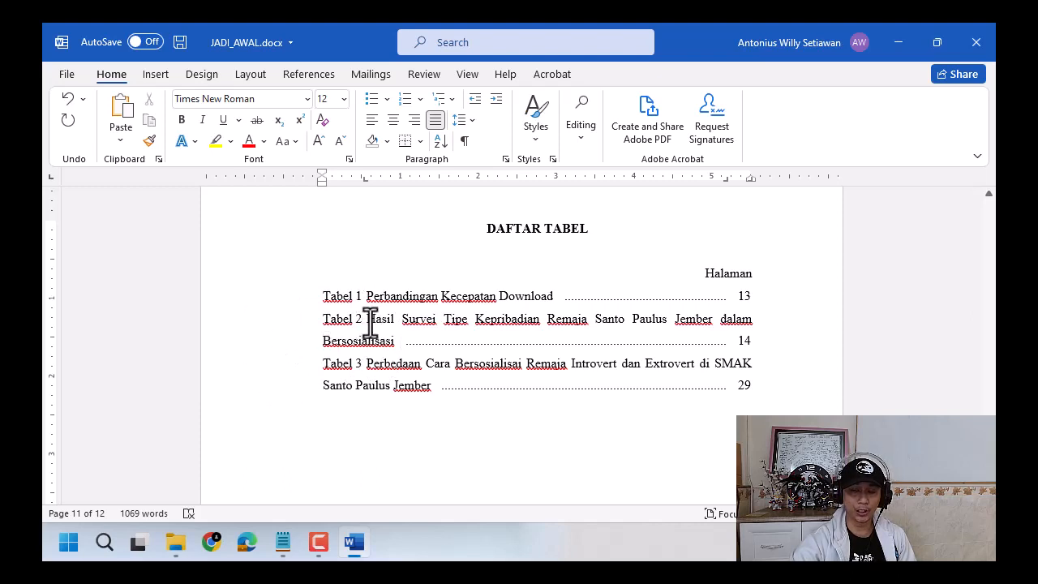
pyautogui.press('ctrl')
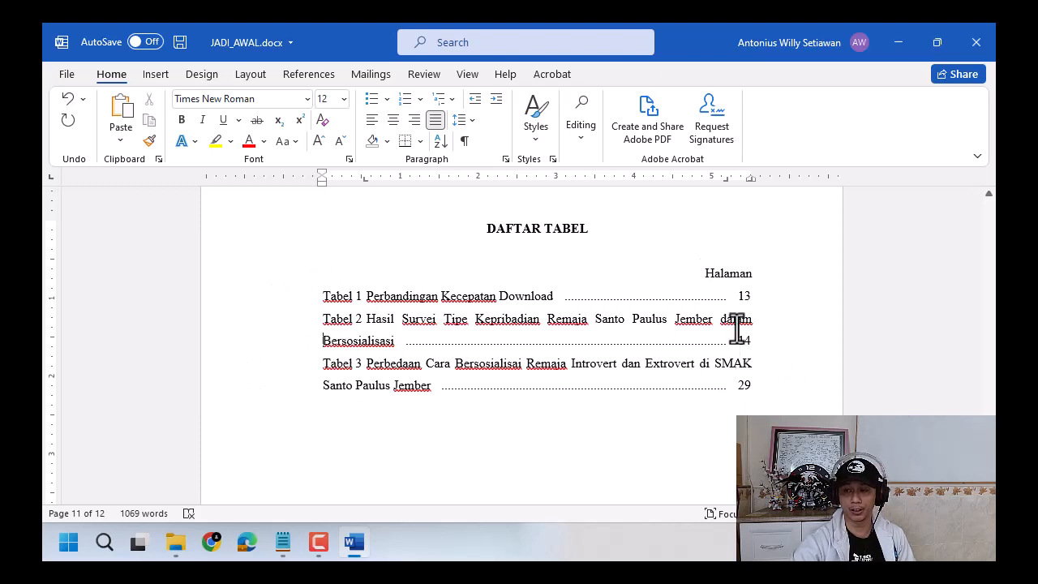
pyautogui.press('ctrl')
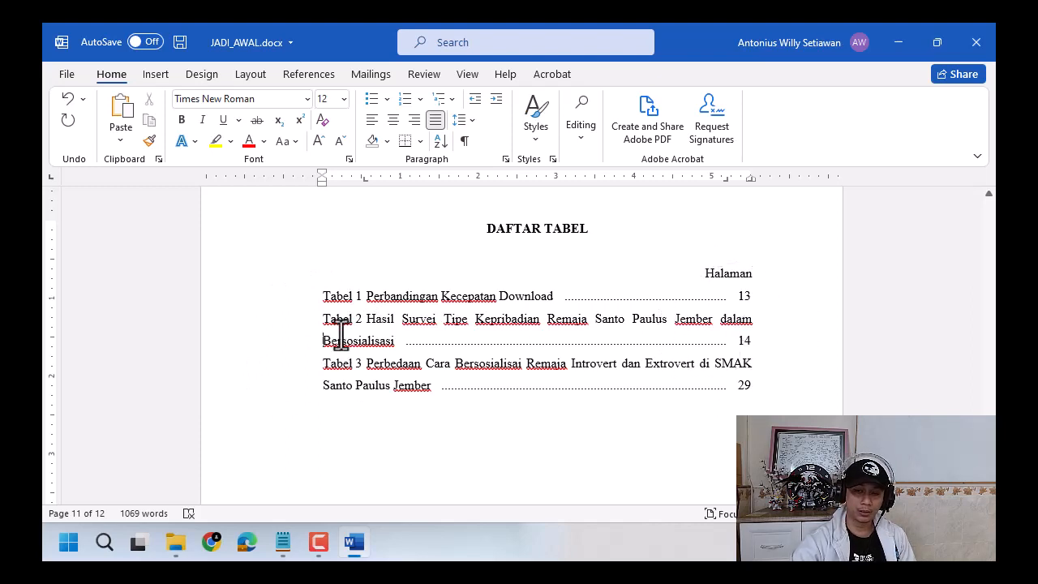
pyautogui.press('ctrl')
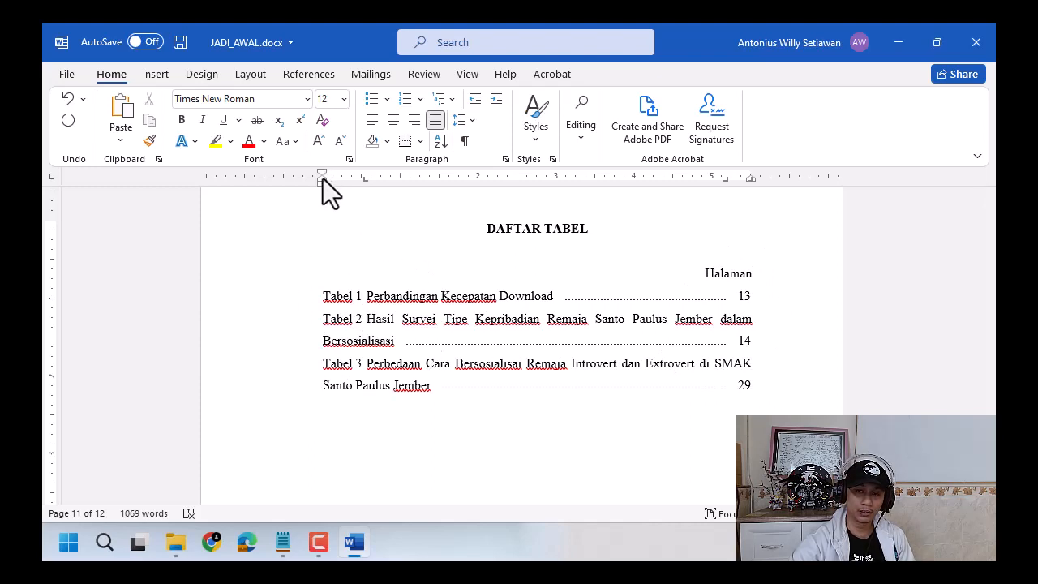
# Step: Try hanging indents at the title tab stop on the Tabel 2 and Tabel 3 entries individually, and undo them
pyautogui.moveTo(322, 179); pyautogui.dragTo(365, 183)
pyautogui.click(322, 382)
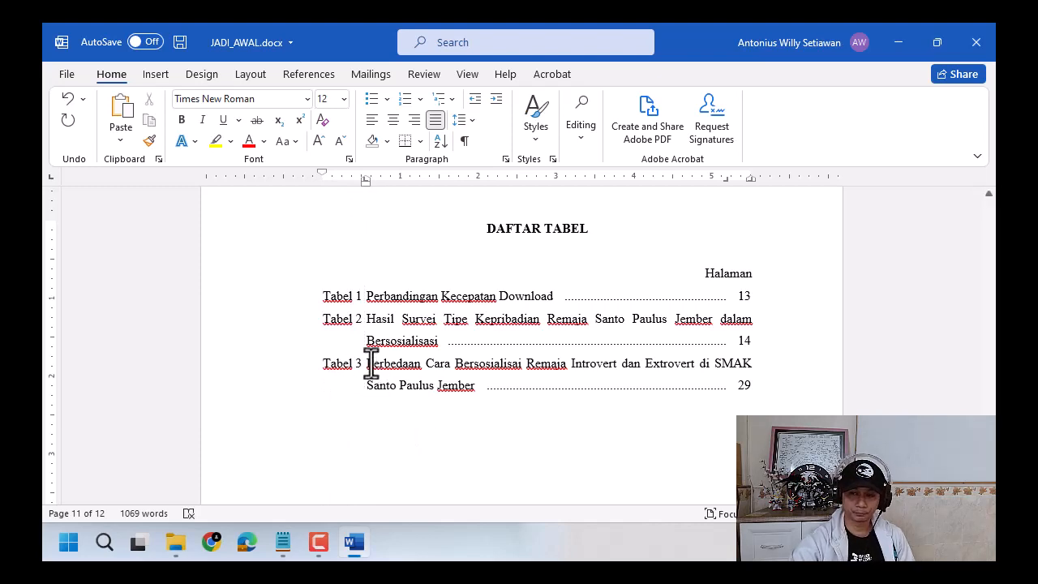
pyautogui.hotkey('ctrl', 'z')
pyautogui.hotkey('ctrl', 'z')
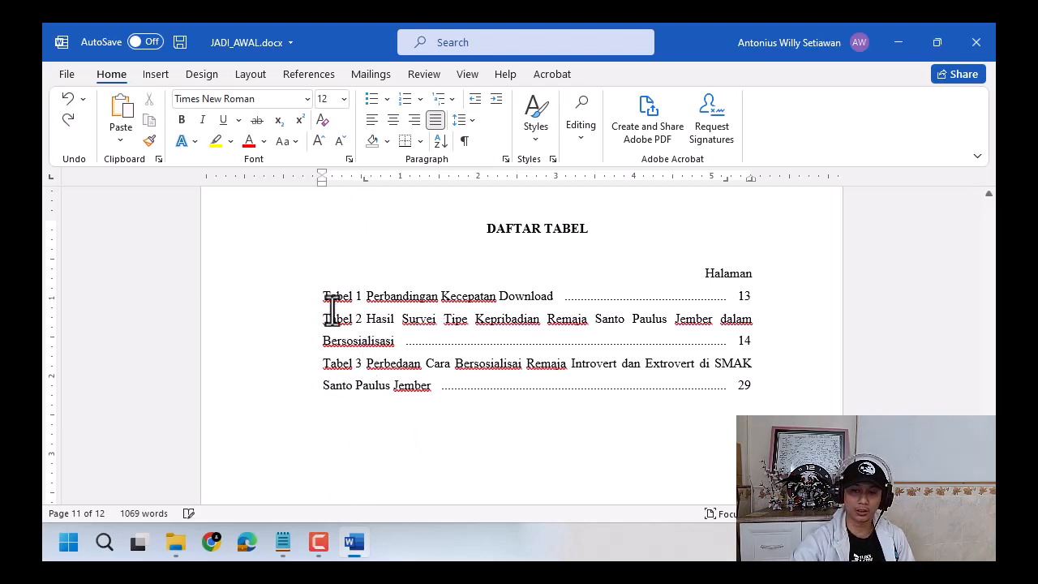
# Step: Set a hanging indent on all three DAFTAR TABEL entries so wrapped lines align with the title tab stop
pyautogui.moveTo(321, 296); pyautogui.dragTo(429, 387)
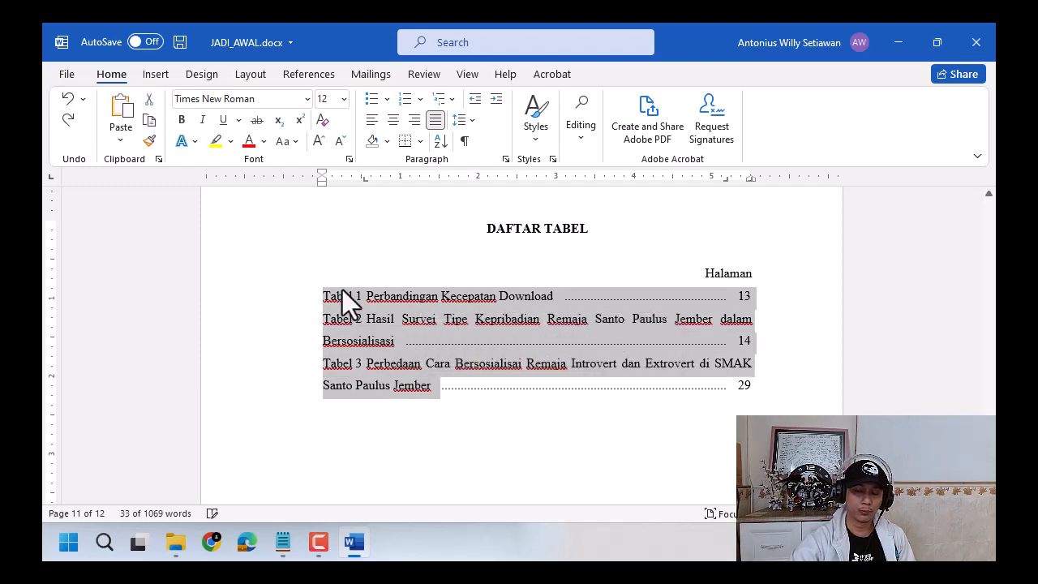
pyautogui.press('ctrl')
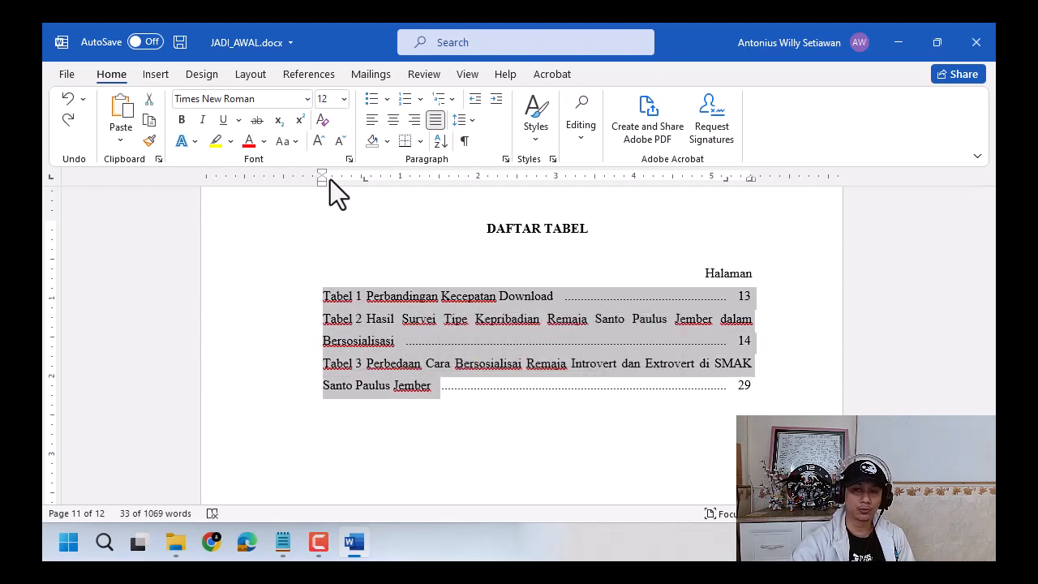
pyautogui.moveTo(326, 178); pyautogui.dragTo(365, 183)
pyautogui.click(414, 341)
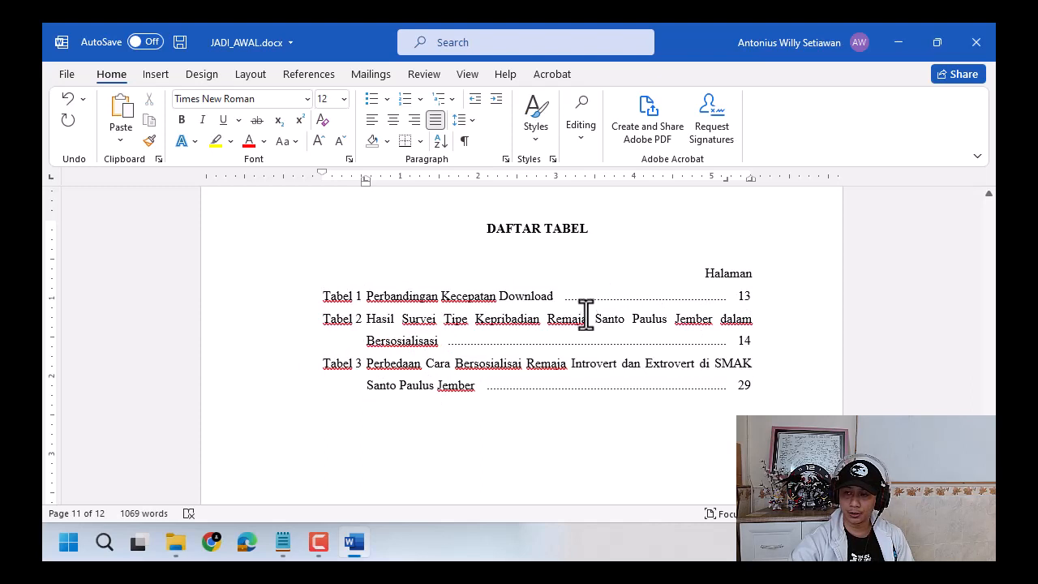
# Step: Set the right indent of the Tabel 2 and Tabel 3 entries to the tab stop where the dot leaders end
pyautogui.moveTo(587, 320); pyautogui.dragTo(697, 365)
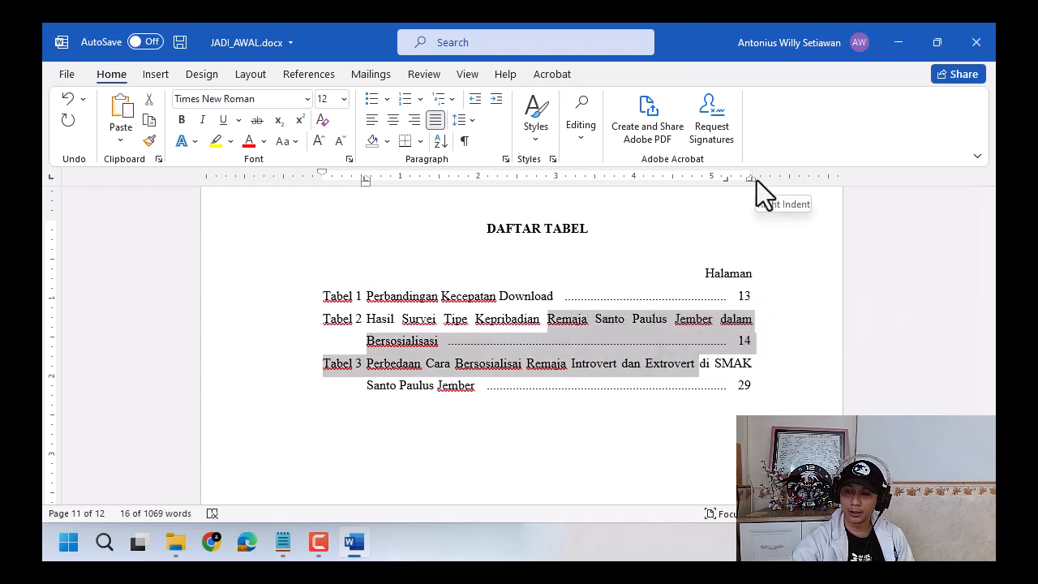
pyautogui.moveTo(757, 180); pyautogui.dragTo(727, 184)
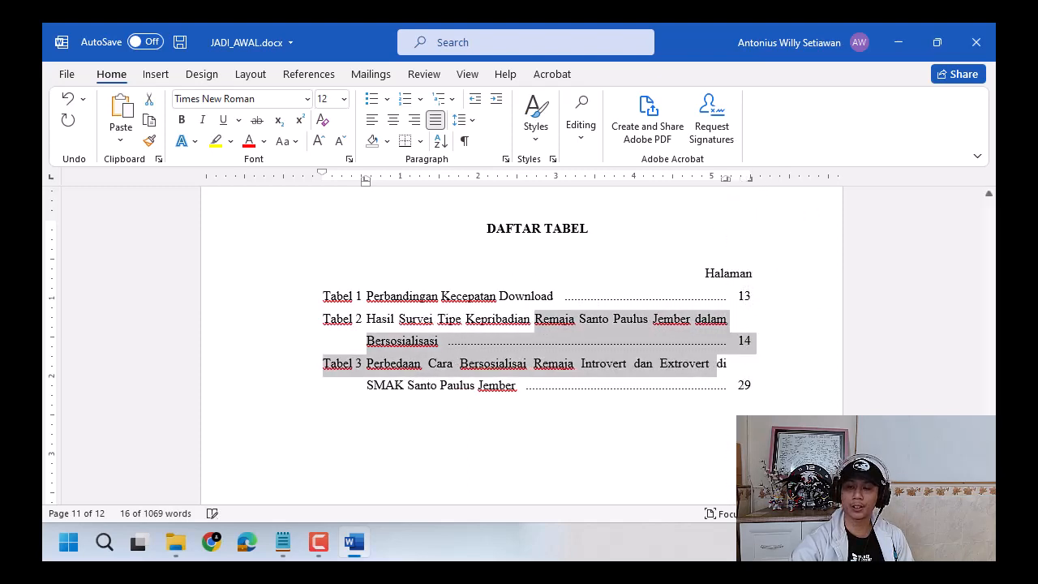
pyautogui.click(764, 430)
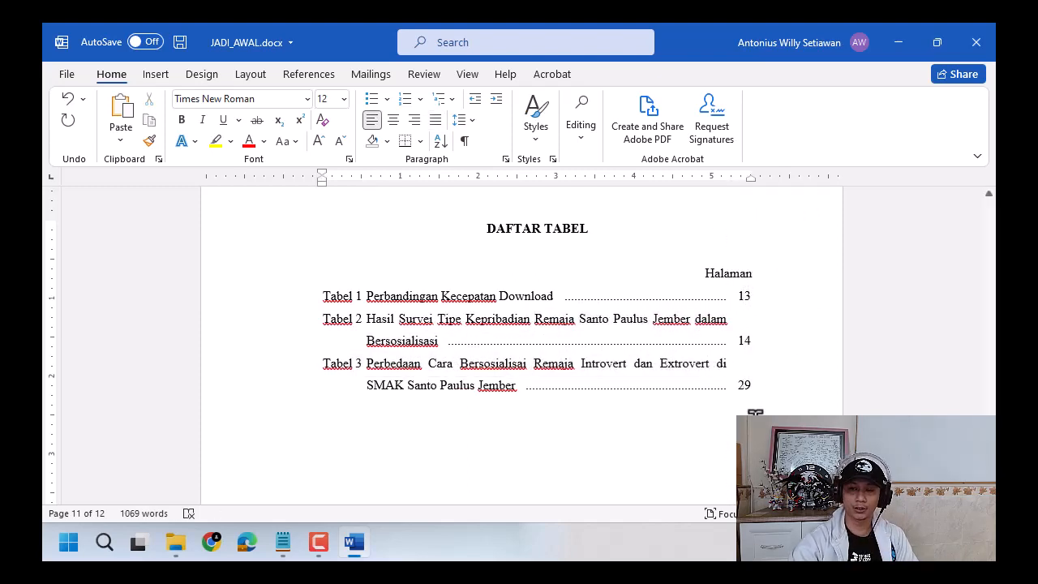
# Step: Copy the Halaman heading and the Tabel 1 entry from DAFTAR TABEL and paste them under the DAFTAR GAMBAR title
pyautogui.scroll(-5, 475, 414)
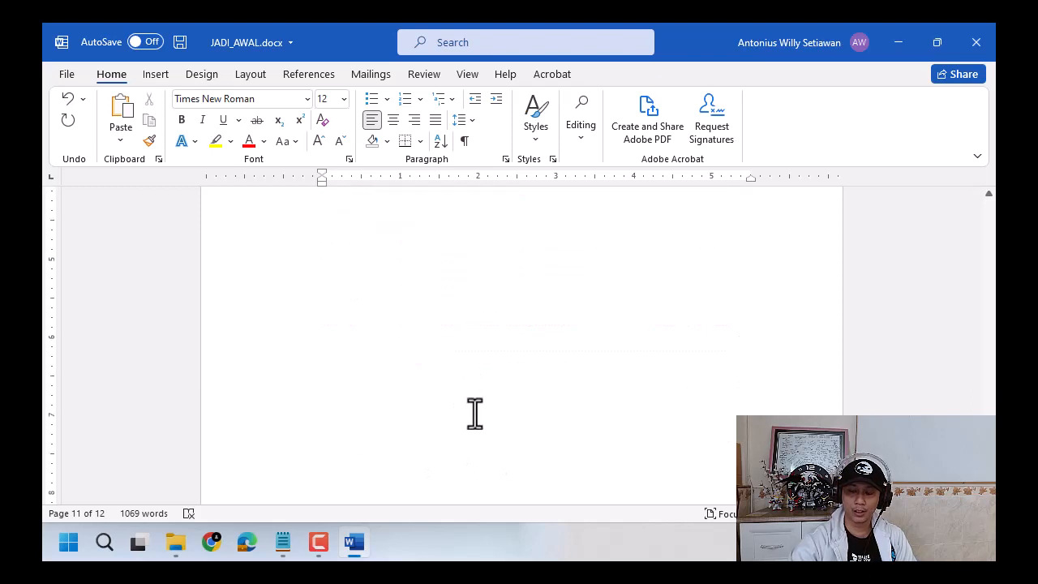
pyautogui.scroll(-6, 478, 414)
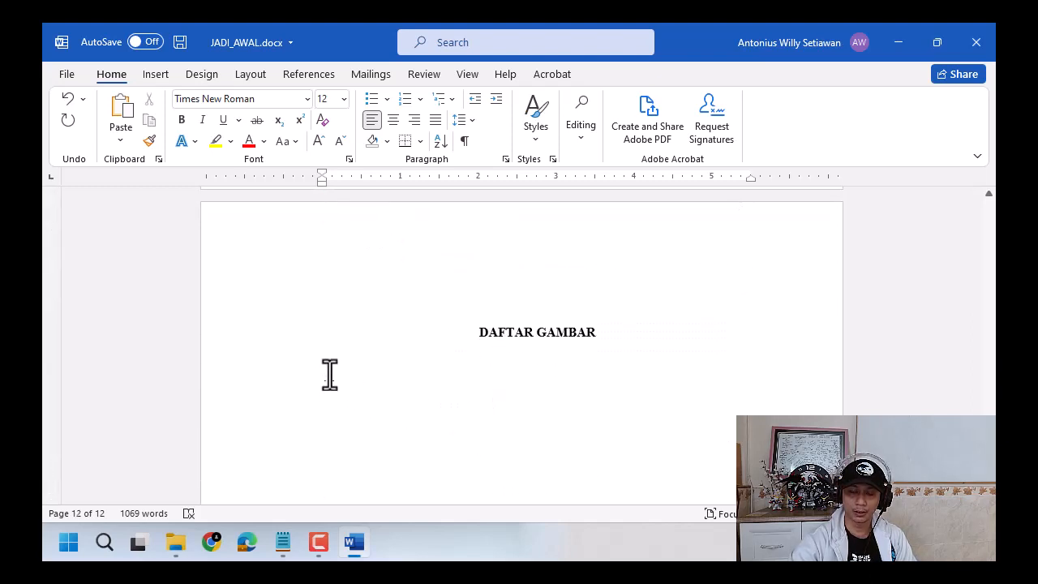
pyautogui.scroll(5, 296, 319)
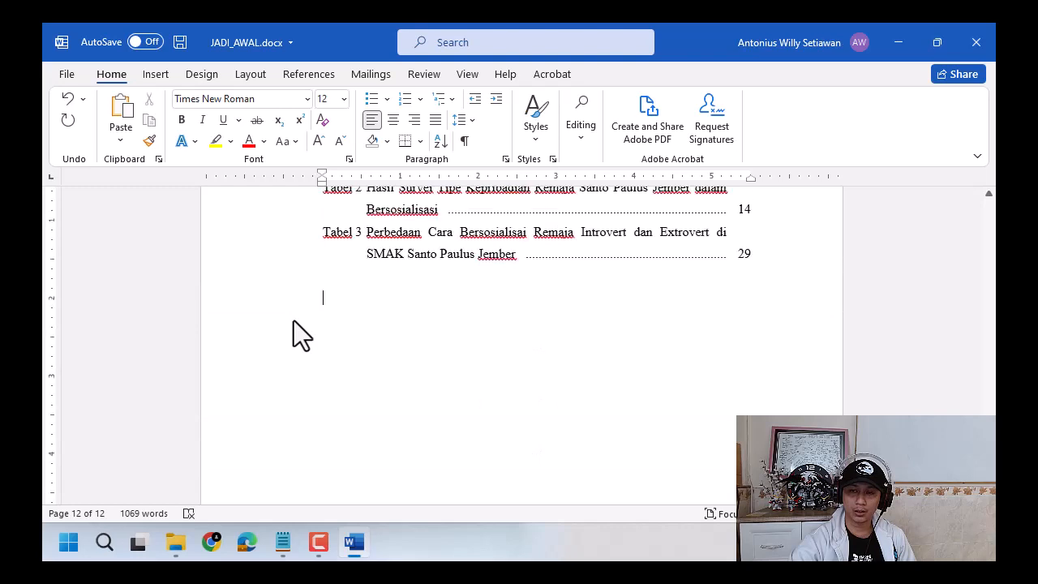
pyautogui.scroll(3, 293, 320)
pyautogui.moveTo(706, 273); pyautogui.dragTo(759, 290)
pyautogui.hotkey('ctrl', 'c')
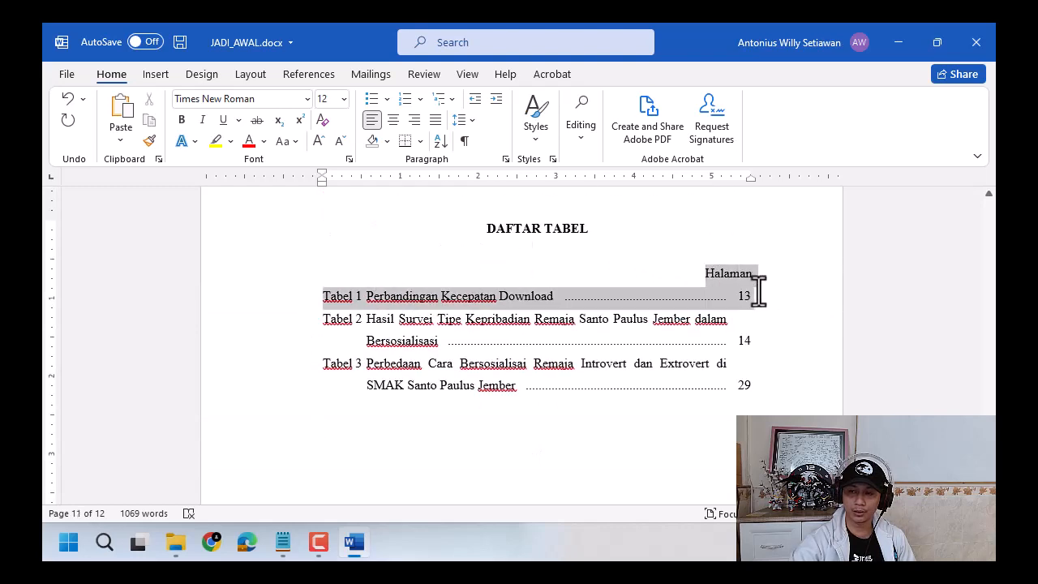
pyautogui.scroll(-7, 755, 298)
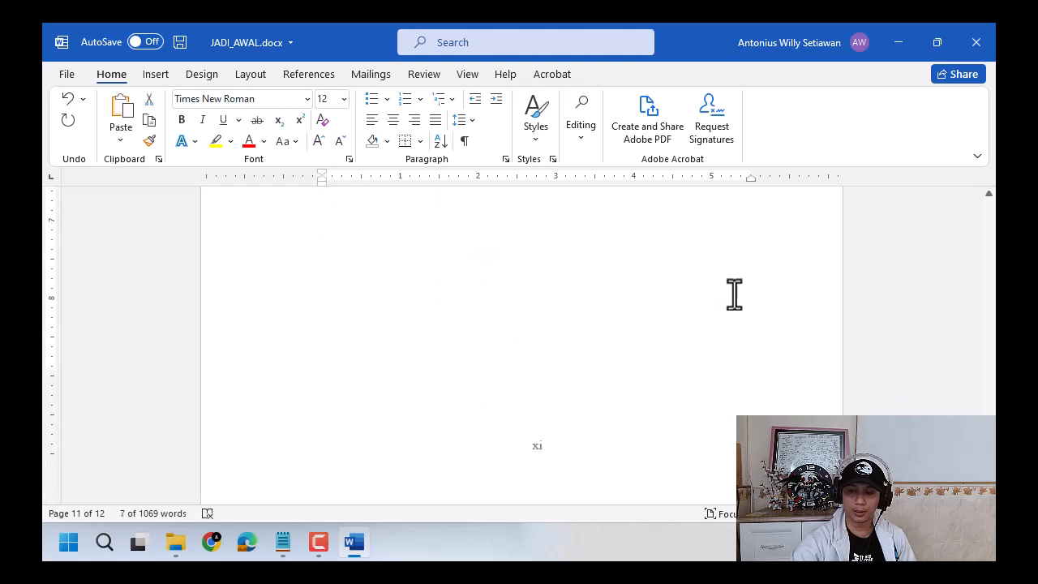
pyautogui.scroll(-4, 734, 294)
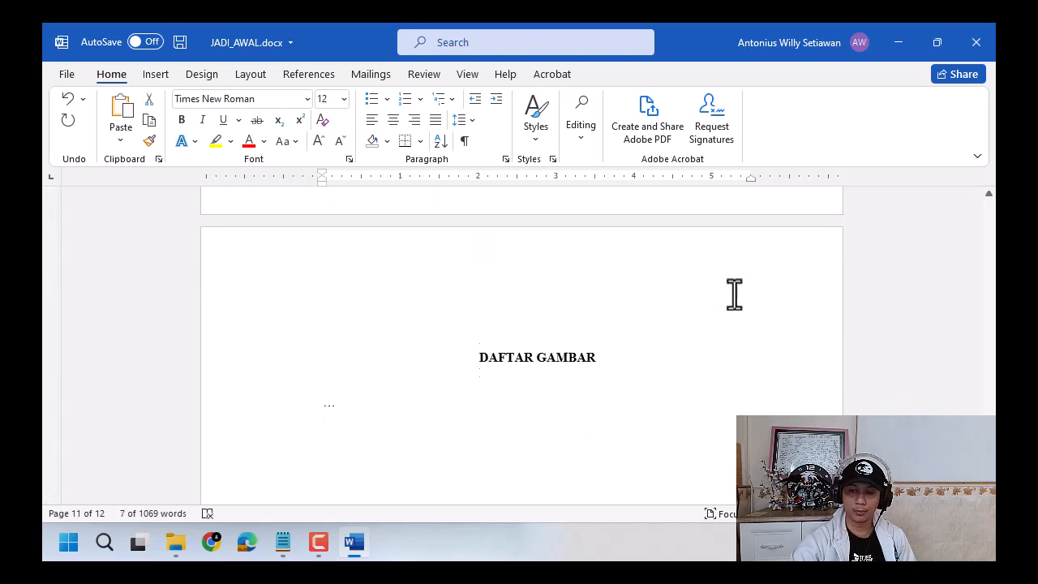
pyautogui.doubleClick(302, 384)
pyautogui.hotkey('ctrl', 'v')
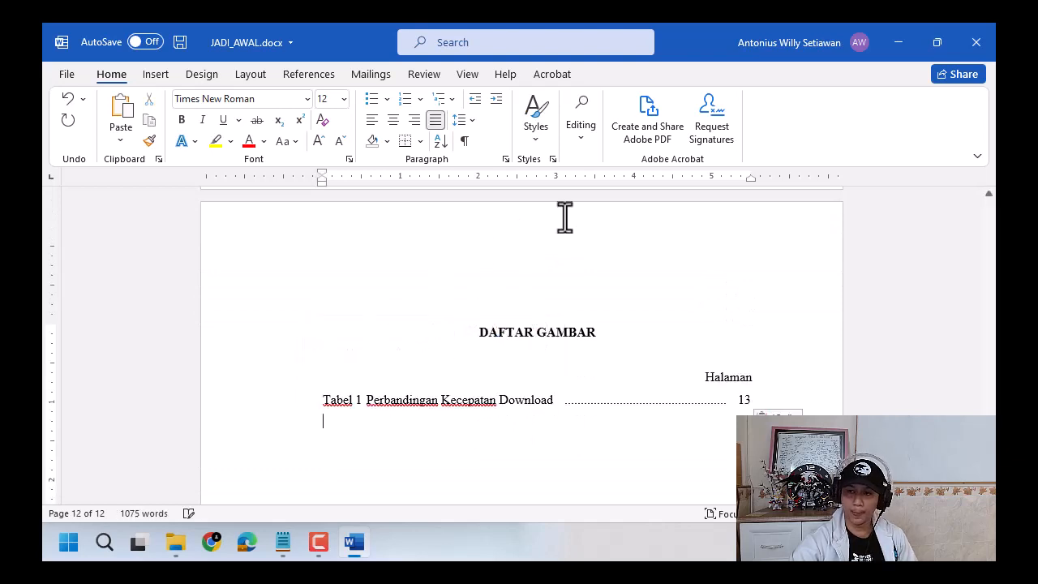
# Step: Review the tab stop settings of the pasted Tabel 1 entry without changing them
pyautogui.doubleClick(726, 180)
pyautogui.press('ctrl')
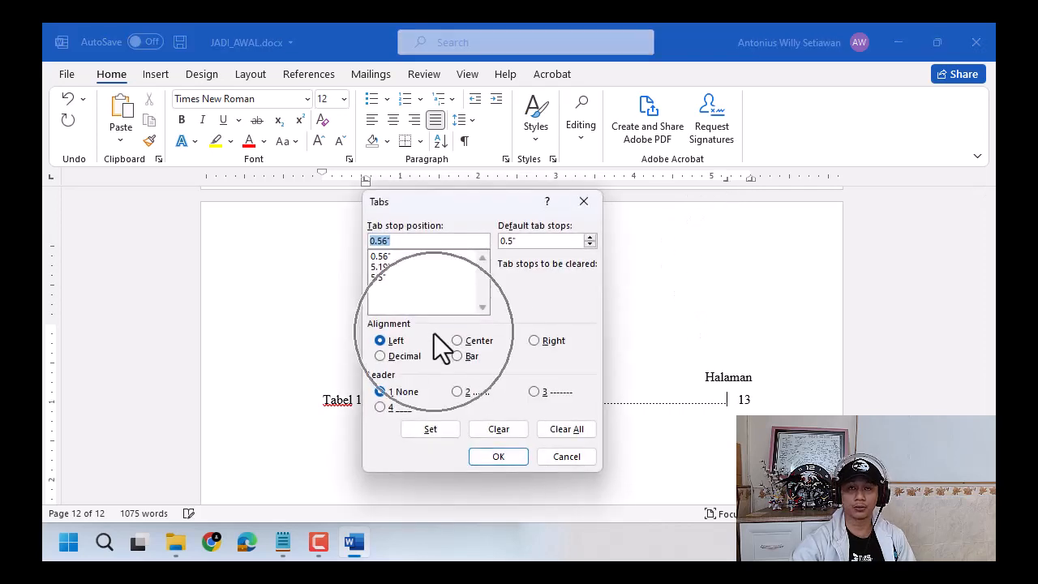
pyautogui.press('Escape')
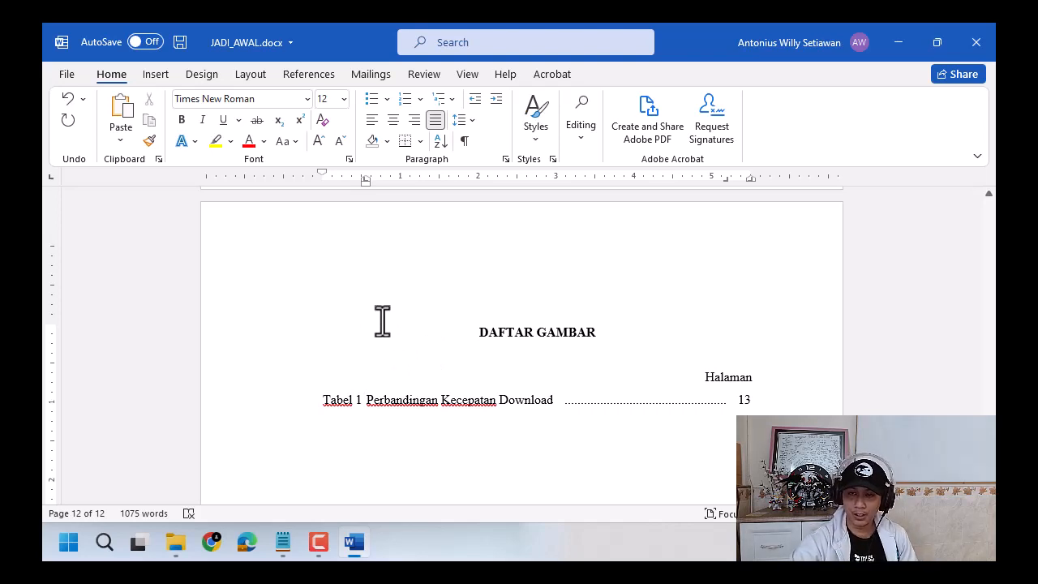
# Step: Copy the six Gambar entries with their page numbers from the Notepad file and paste them below the Tabel 1 entry in Word
pyautogui.click(284, 543)
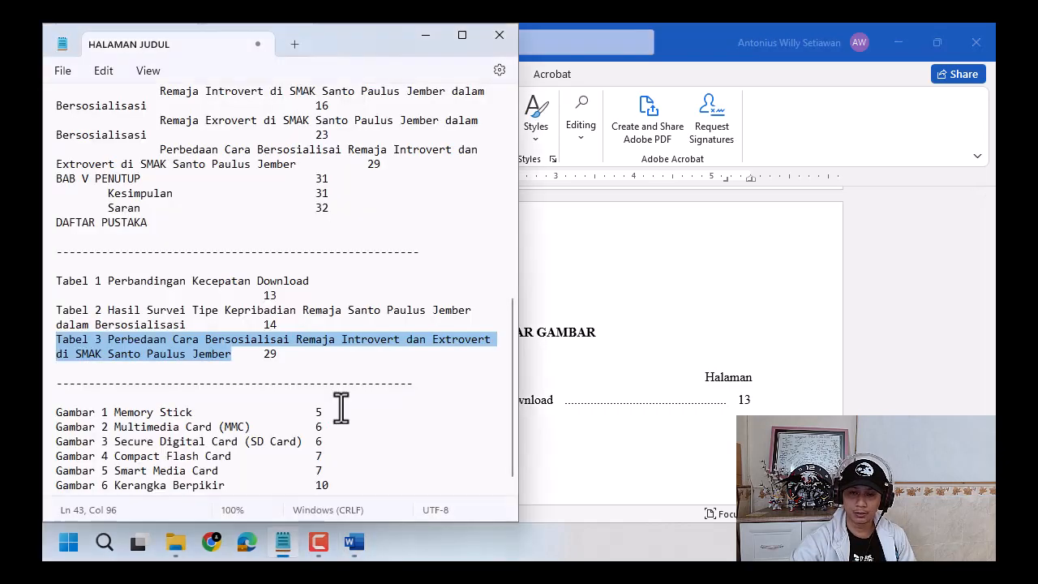
pyautogui.scroll(-1, 254, 403)
pyautogui.moveTo(55, 403); pyautogui.dragTo(341, 474)
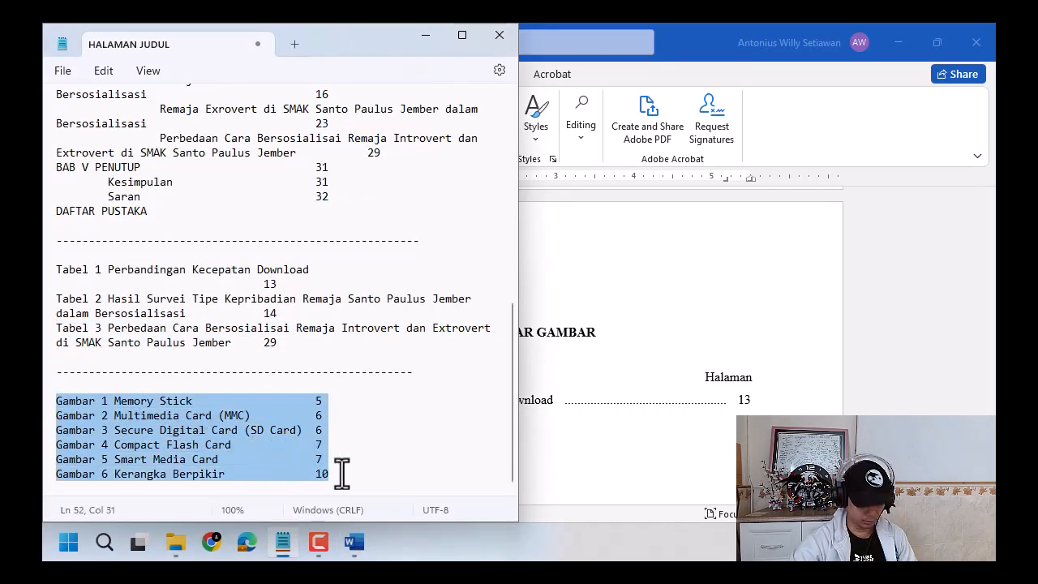
pyautogui.click(571, 37)
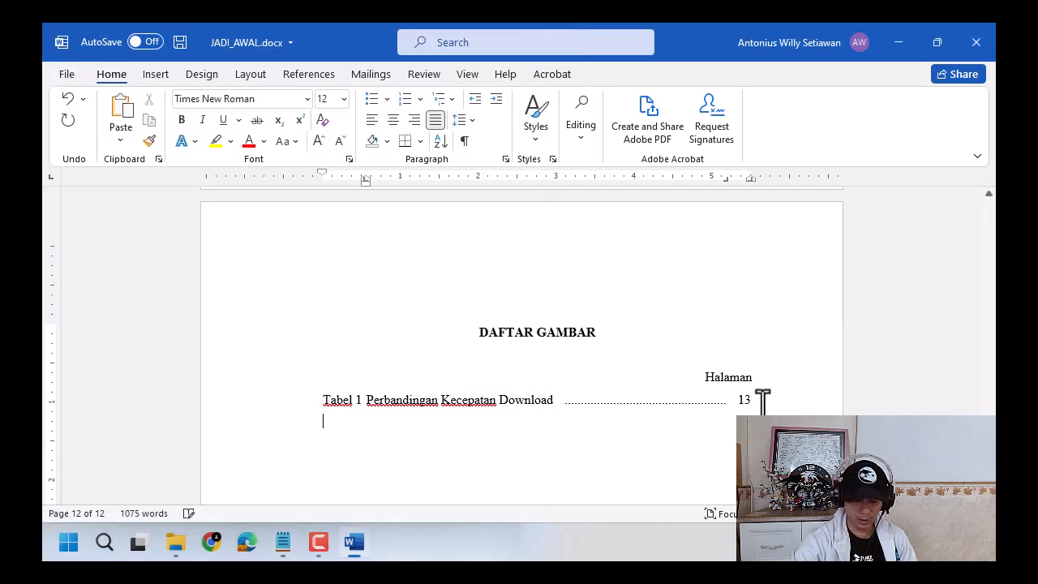
pyautogui.hotkey('ctrl', 'v')
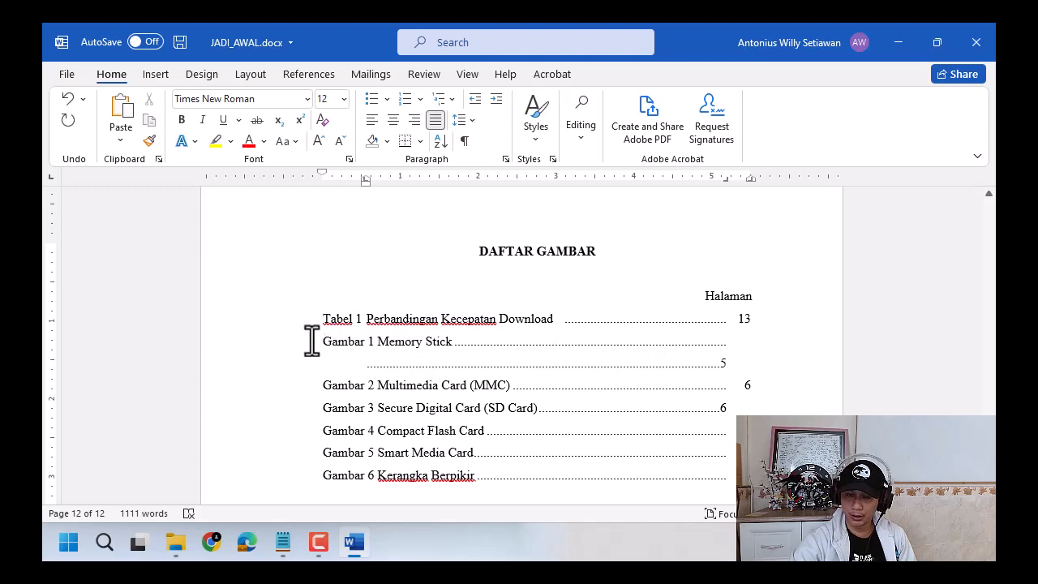
# Step: Remove the extra tabs from the Gambar 1 entry so its page number sits on the same line
pyautogui.click(379, 344)
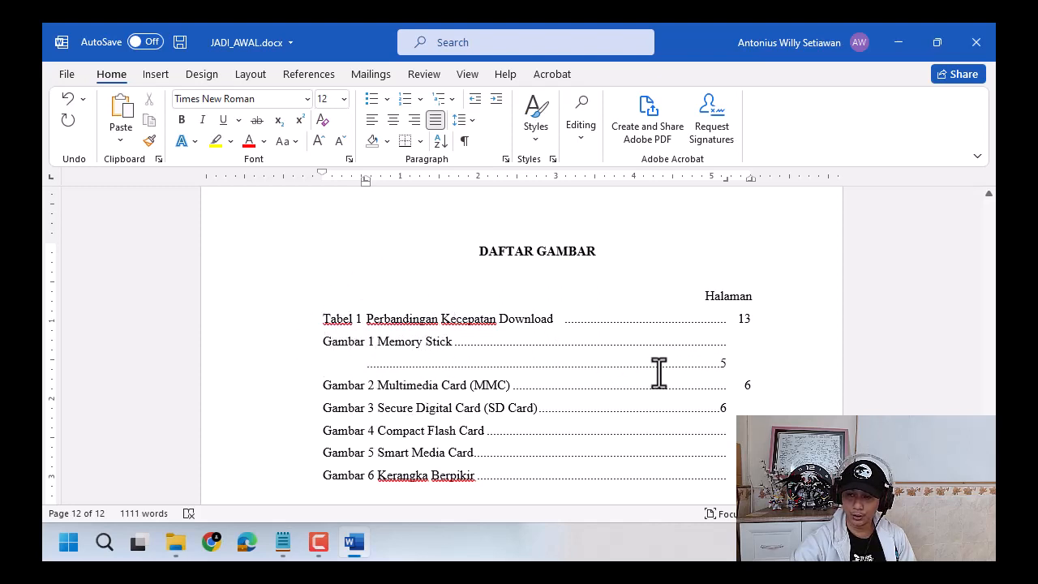
pyautogui.click(721, 369)
pyautogui.press('BackSpace')
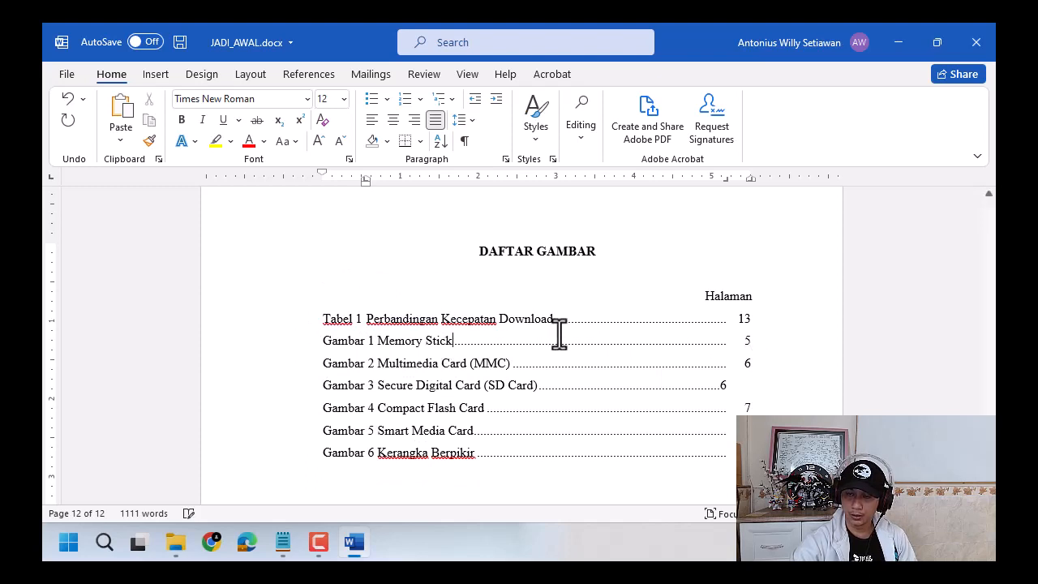
# Step: Add spaces between each figure title and its dot leader, and insert a tab before the Gambar 3 page number
pyautogui.scroll(10, 556, 336)
pyautogui.scroll(4, 556, 330)
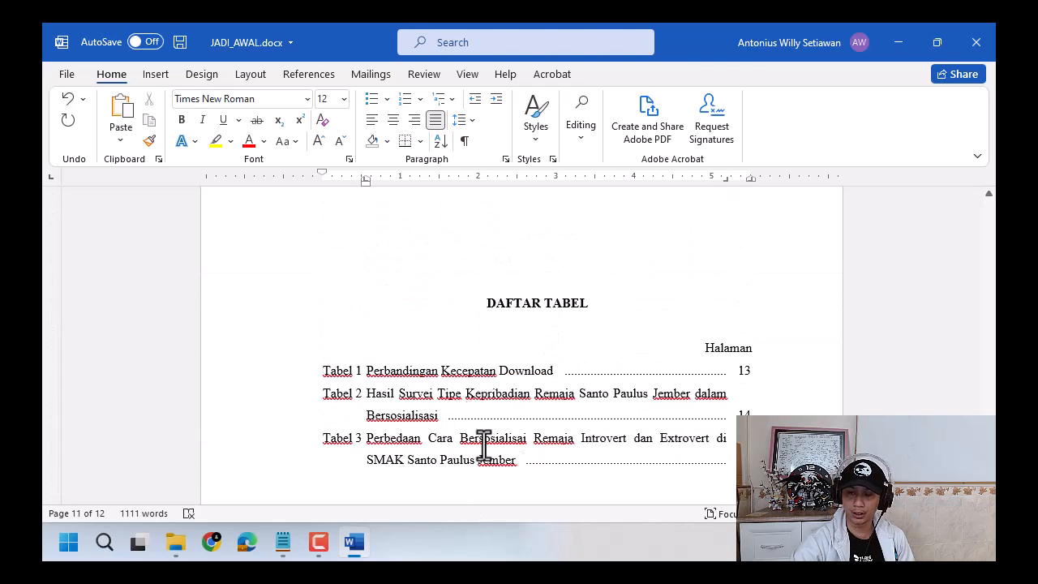
pyautogui.scroll(-3, 531, 377)
pyautogui.scroll(-8, 531, 387)
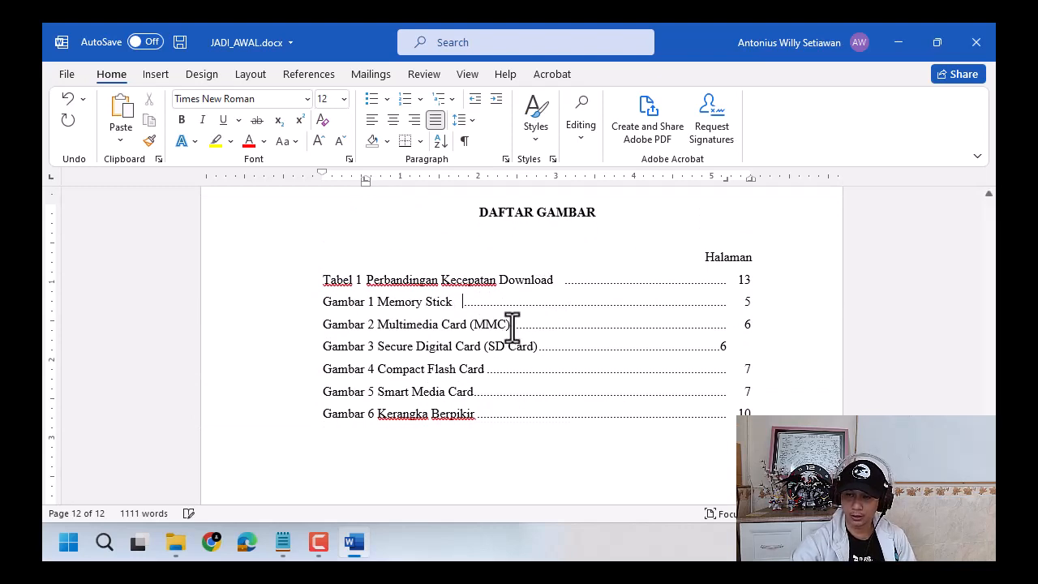
pyautogui.click(512, 325)
pyautogui.click(540, 347)
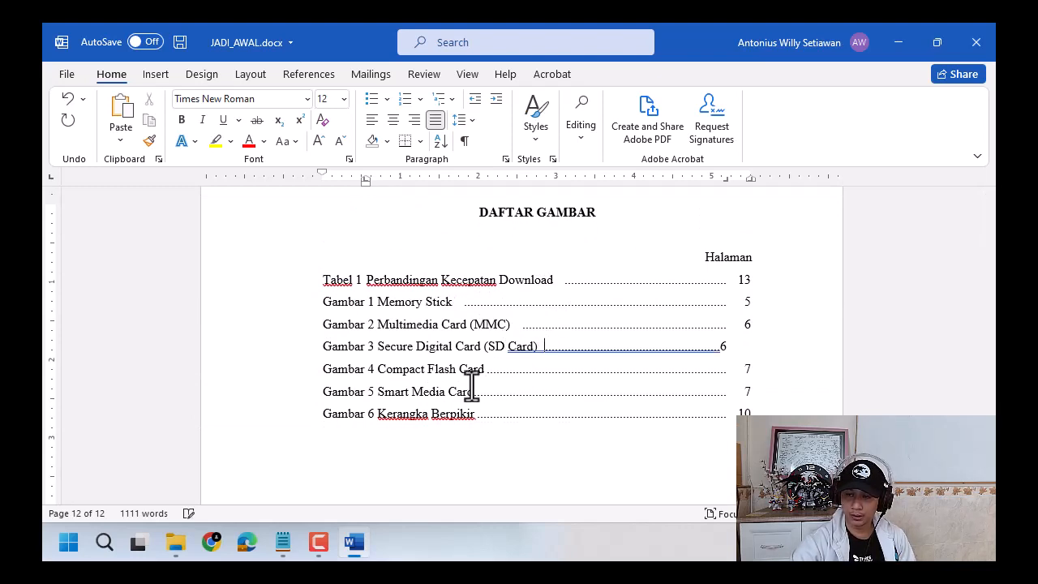
pyautogui.click(484, 369)
pyautogui.click(476, 392)
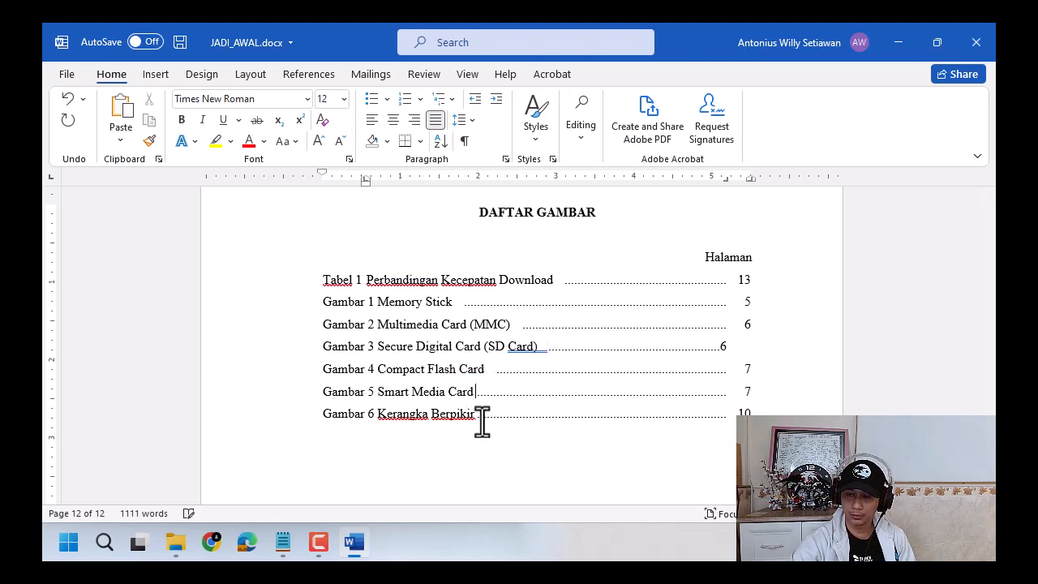
pyautogui.click(721, 352)
pyautogui.press('Tab')
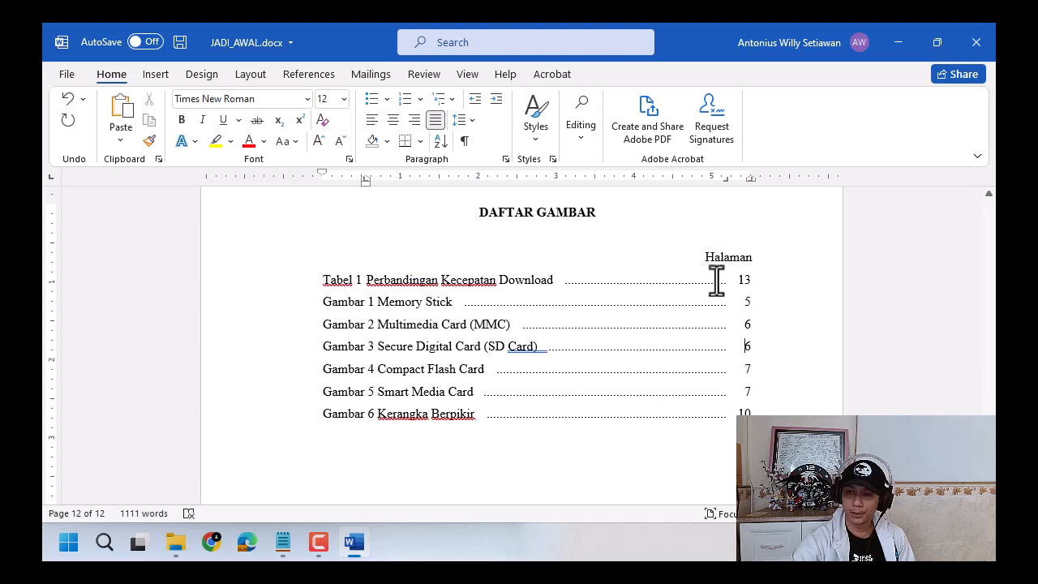
# Step: Delete the Tabel 1 line from DAFTAR GAMBAR and move the title tab stop and hanging indent of all six entries to about 0.75 inch
pyautogui.moveTo(754, 279); pyautogui.dragTo(303, 282)
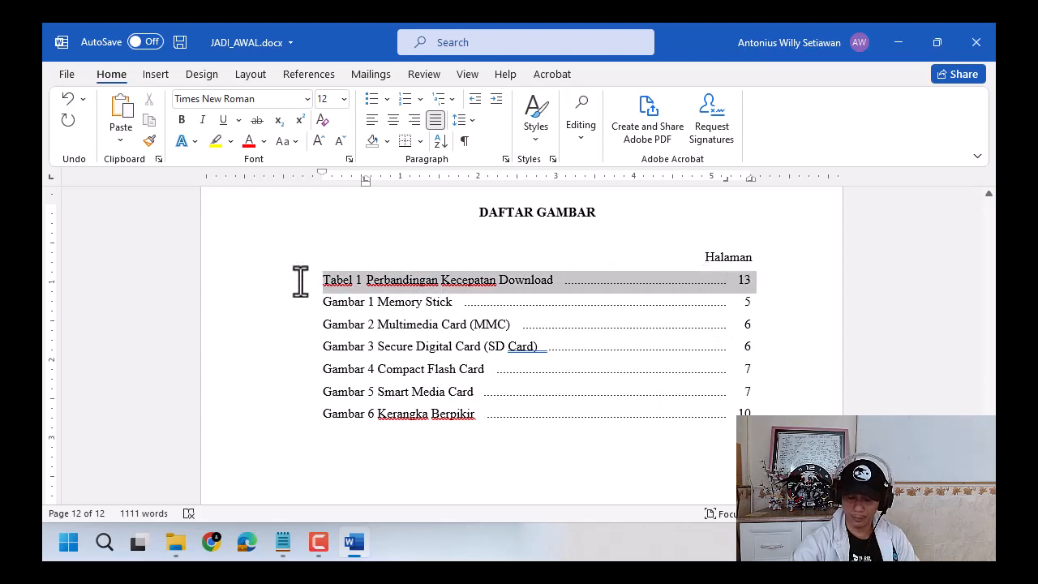
pyautogui.press('Delete')
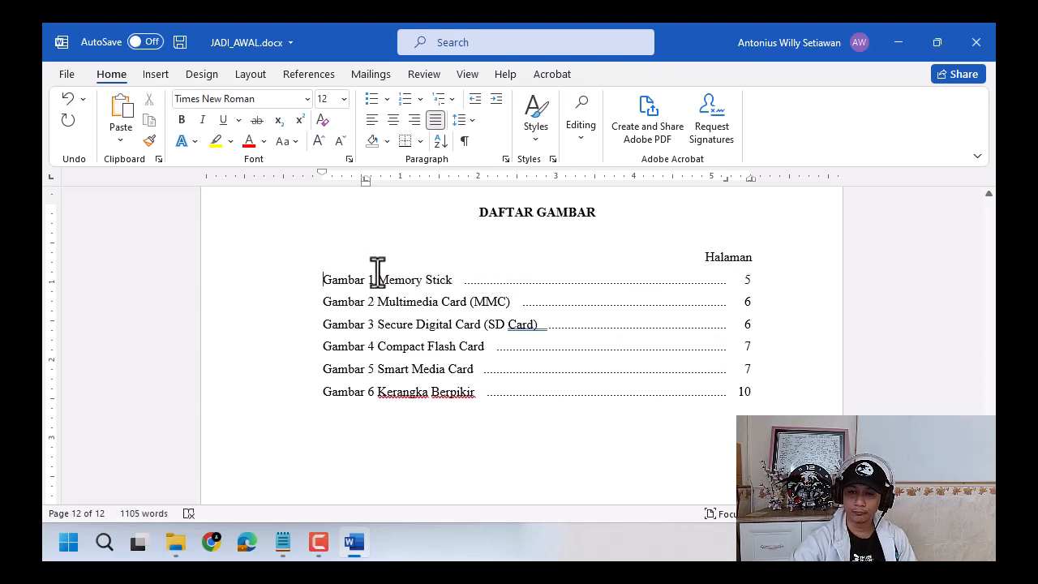
pyautogui.moveTo(325, 279); pyautogui.dragTo(767, 390)
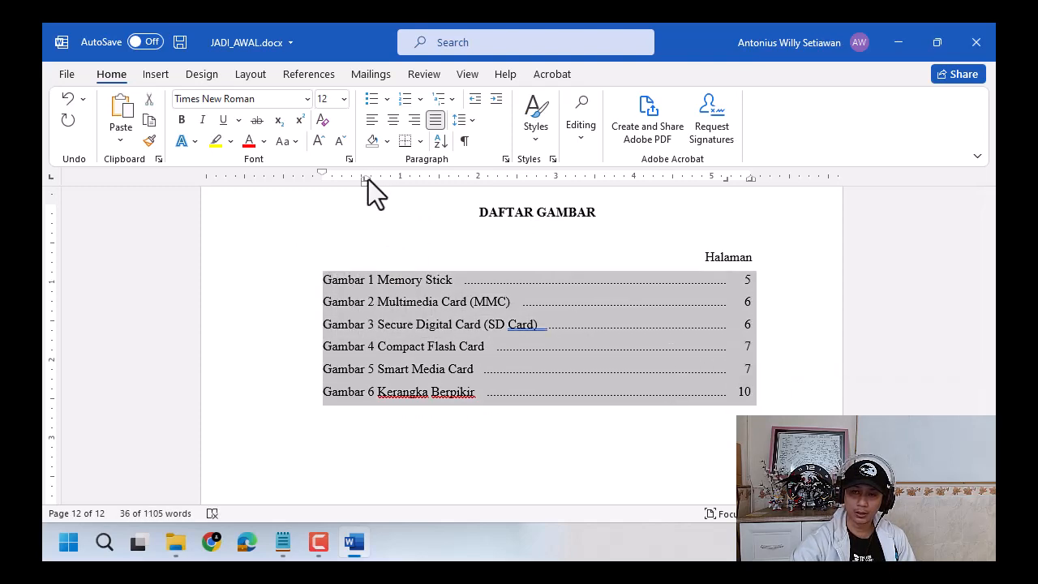
pyautogui.moveTo(368, 179); pyautogui.dragTo(380, 183)
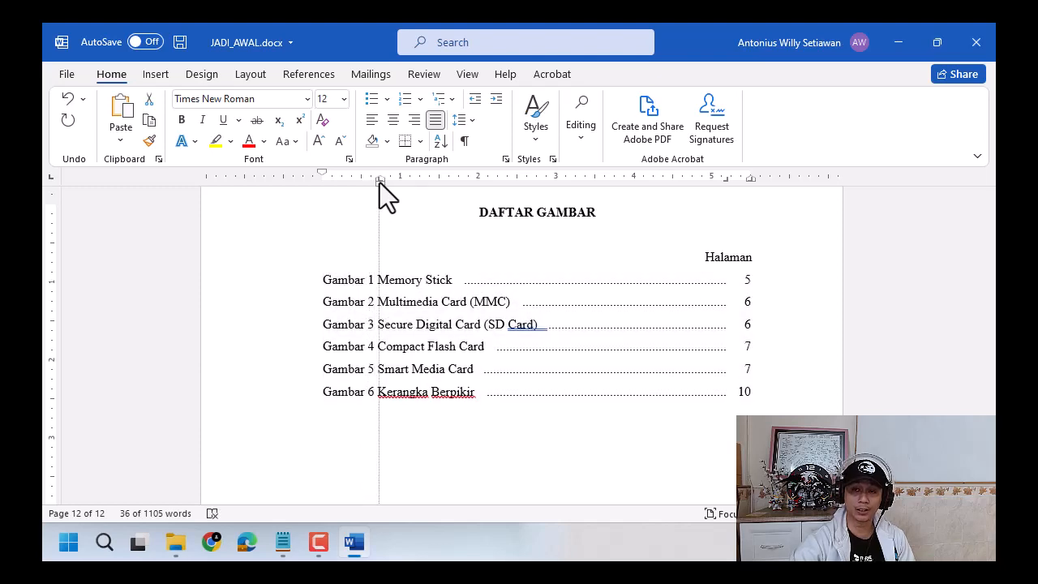
pyautogui.moveTo(379, 182); pyautogui.dragTo(380, 183)
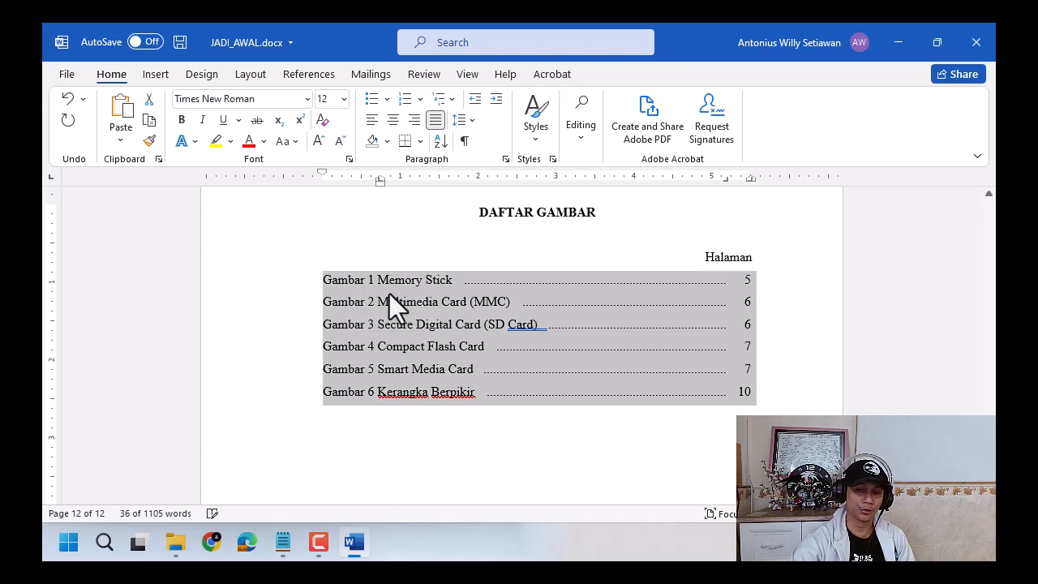
# Step: Replace the space after the figure number in each of the six Gambar entries with a tab so the titles line up
pyautogui.click(379, 280)
pyautogui.press('BackSpace')
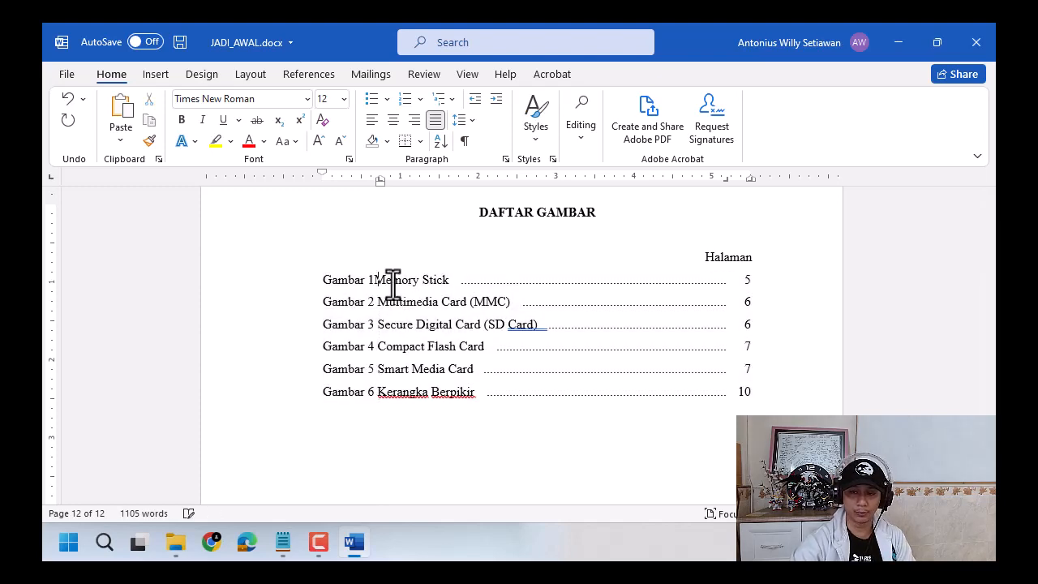
pyautogui.press('Tab')
pyautogui.click(377, 301)
pyautogui.press('BackSpace')
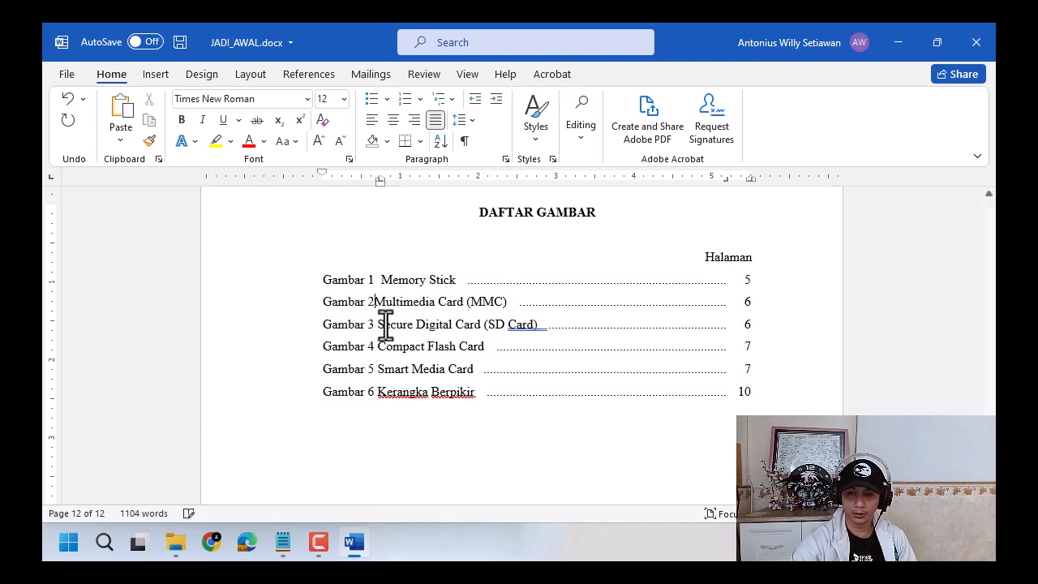
pyautogui.press('Tab')
pyautogui.click(379, 324)
pyautogui.press('BackSpace')
pyautogui.press('Tab')
pyautogui.click(378, 347)
pyautogui.press('BackSpace')
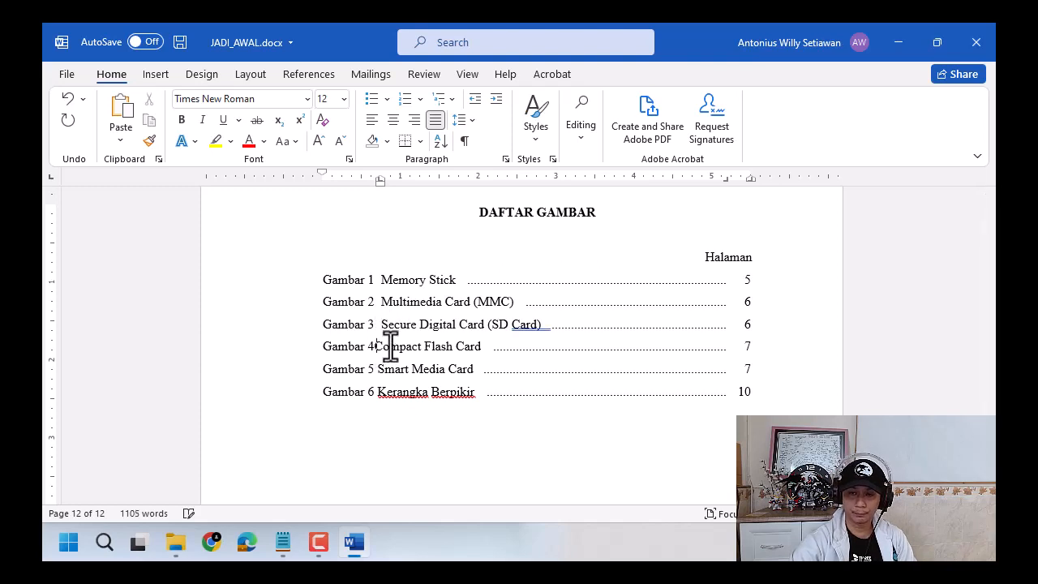
pyautogui.press('Tab')
pyautogui.click(377, 370)
pyautogui.press('BackSpace')
pyautogui.press('Tab')
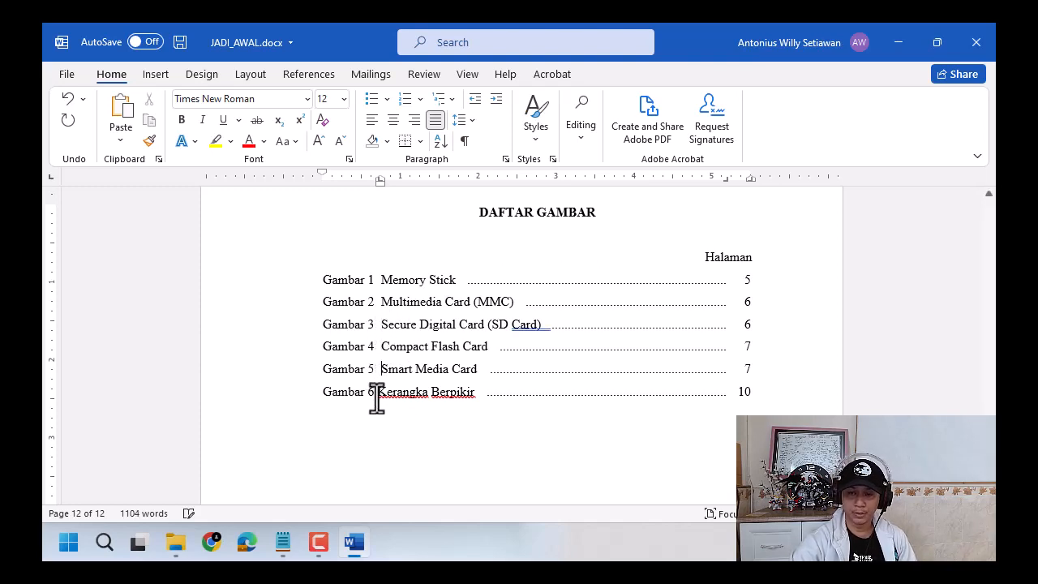
pyautogui.click(380, 392)
pyautogui.press('BackSpace')
pyautogui.press('Tab')
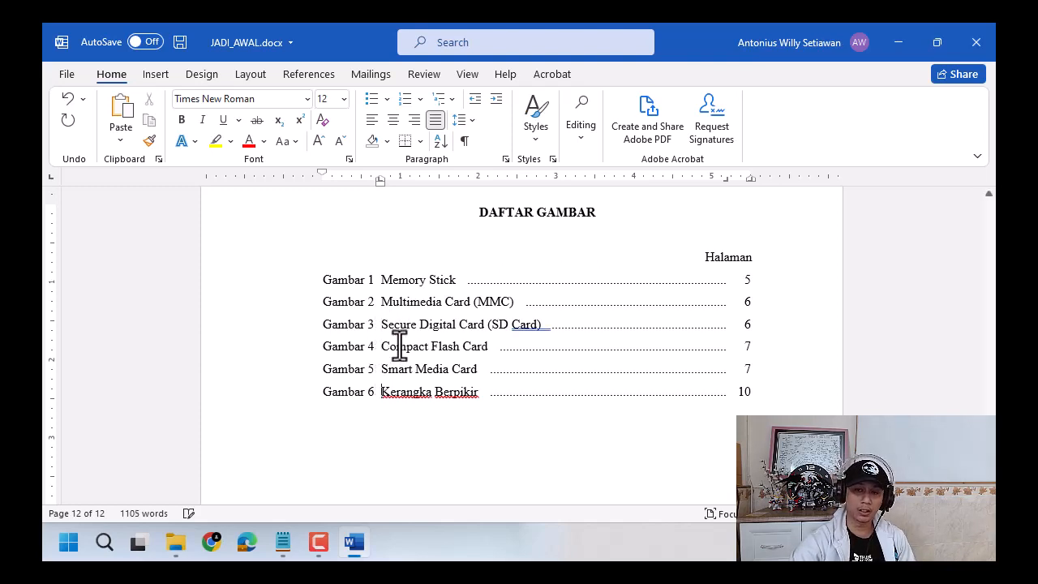
# Step: Compare the hanging indent of the wrapped lines in DAFTAR TABEL with the indent set for the DAFTAR GAMBAR entries
pyautogui.scroll(2, 389, 340)
pyautogui.scroll(10, 389, 341)
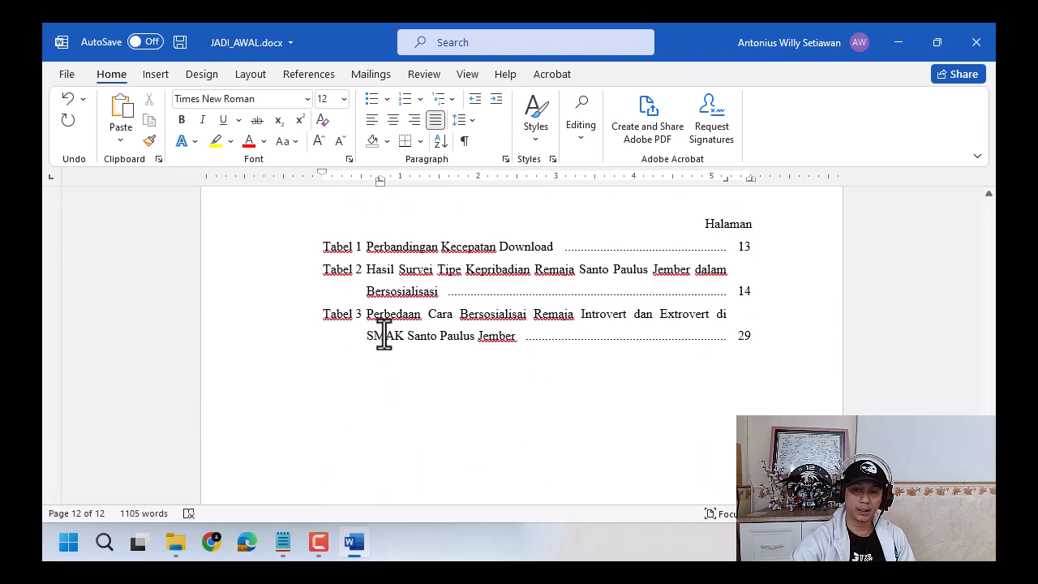
pyautogui.scroll(-1, 360, 392)
pyautogui.click(364, 378)
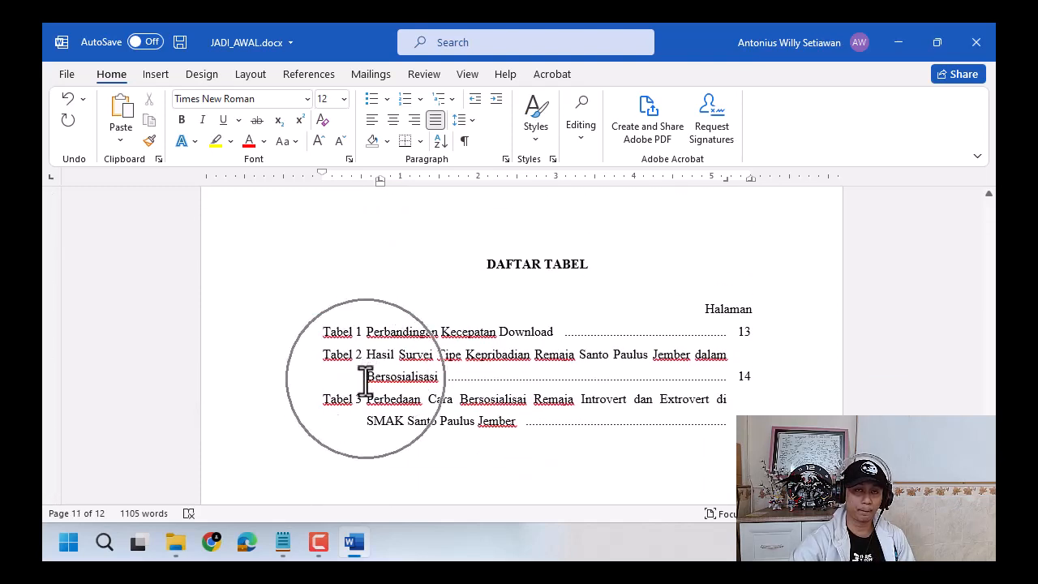
pyautogui.scroll(-10, 365, 380)
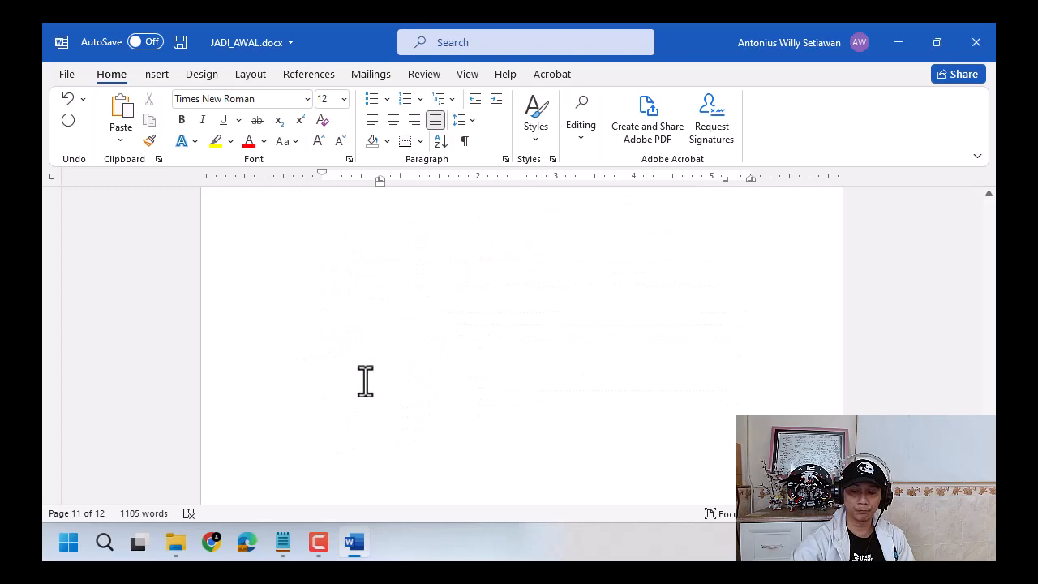
pyautogui.scroll(-7, 361, 390)
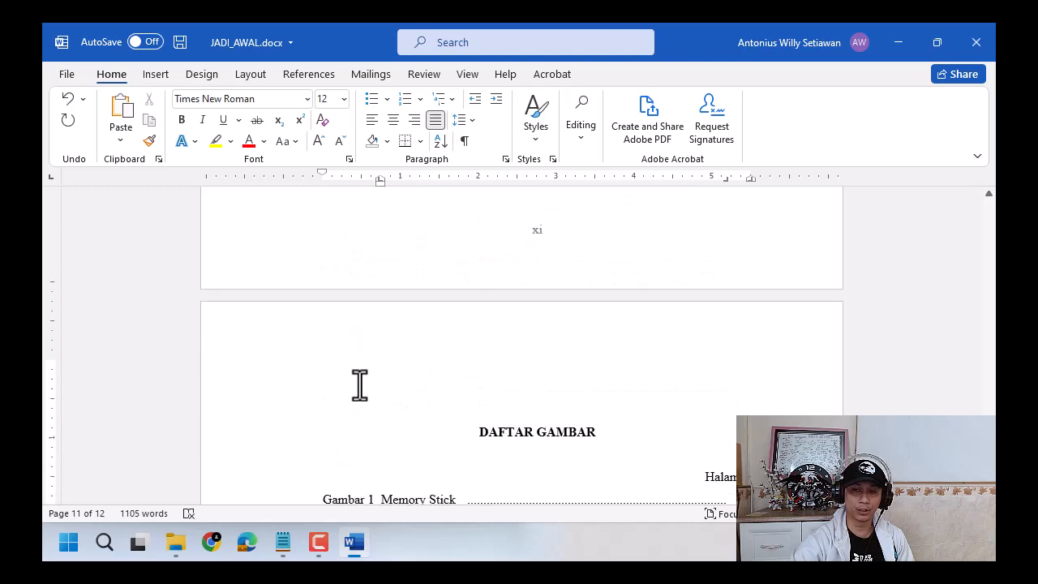
pyautogui.click(378, 183)
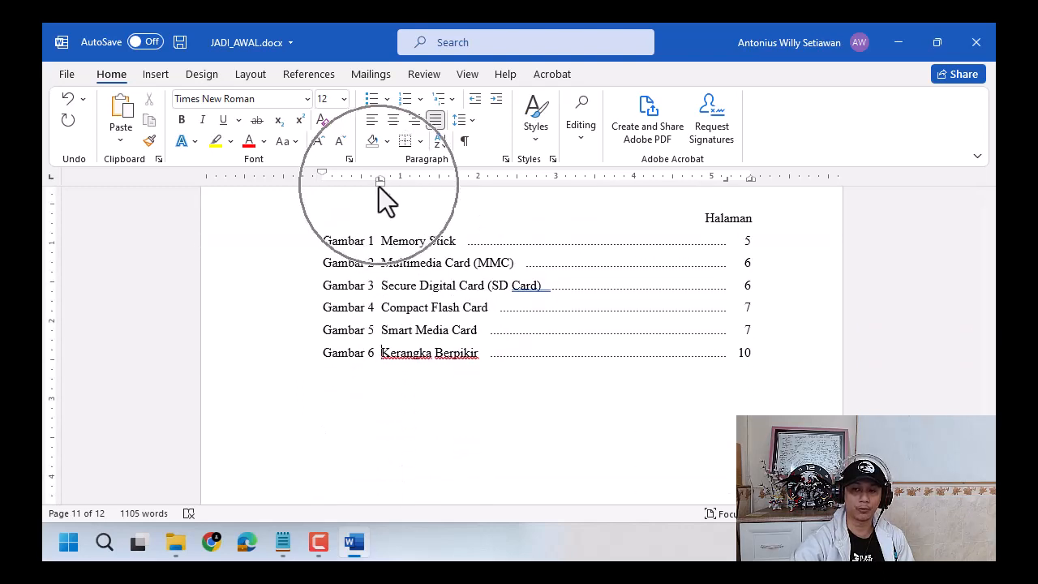
# Step: Review the page order and footer numbering of the DAFTAR ISI, DAFTAR TABEL and DAFTAR GAMBAR pages
pyautogui.click(785, 352)
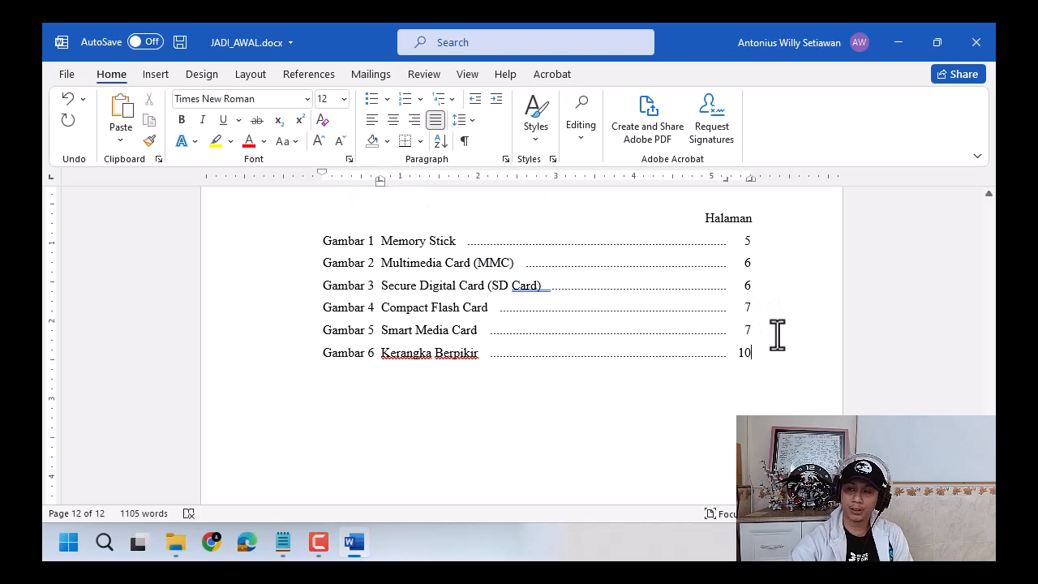
pyautogui.scroll(-1, 777, 335)
pyautogui.scroll(8, 777, 335)
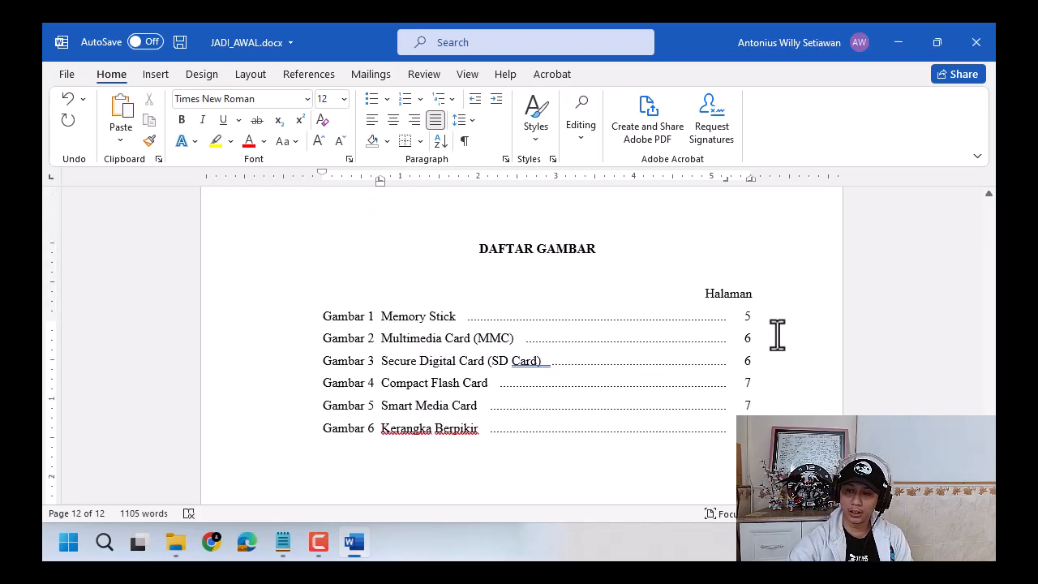
pyautogui.scroll(20, 777, 334)
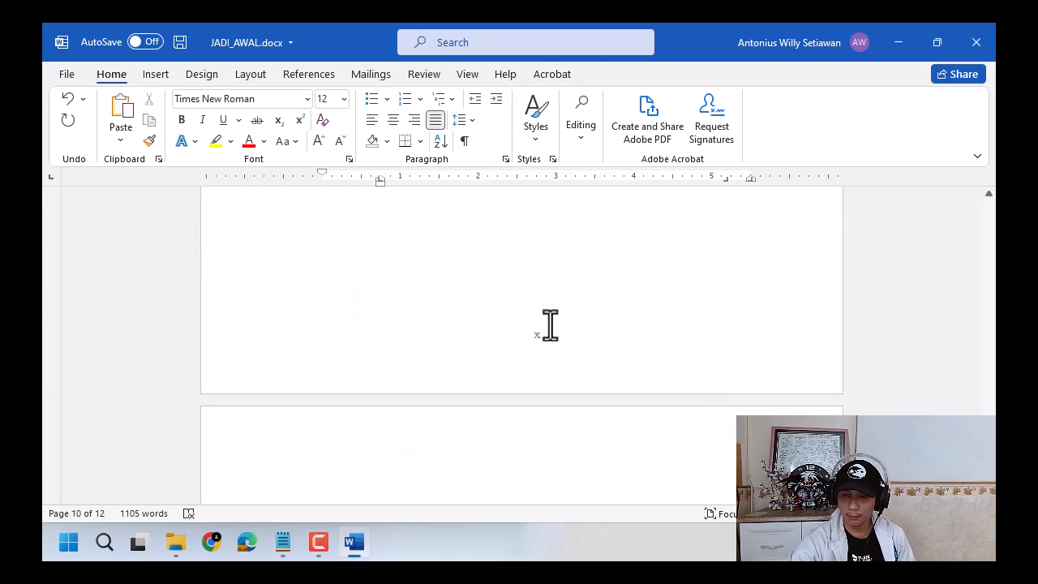
pyautogui.click(554, 342)
pyautogui.scroll(-8, 553, 342)
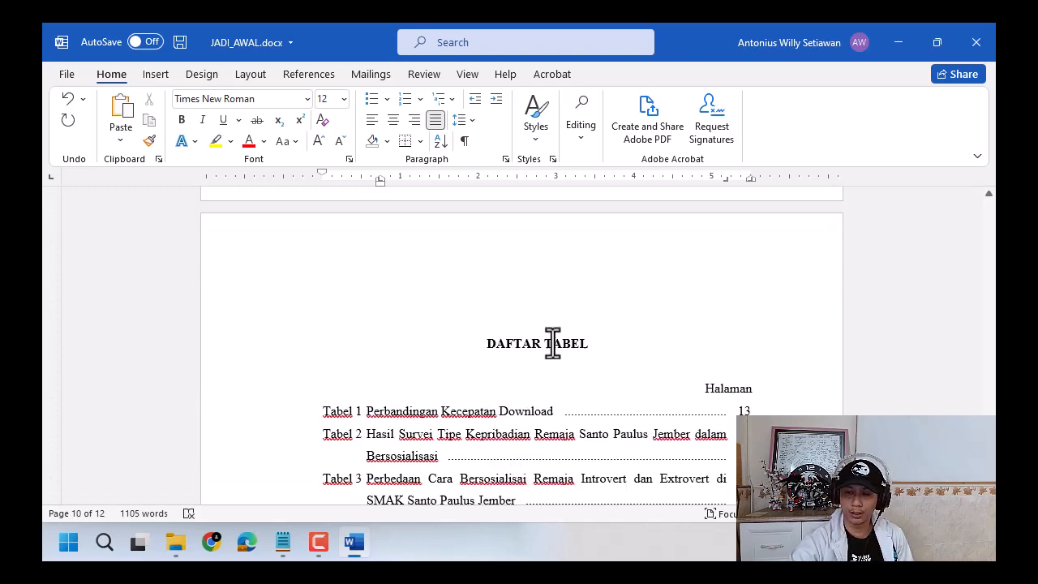
pyautogui.scroll(-8, 553, 343)
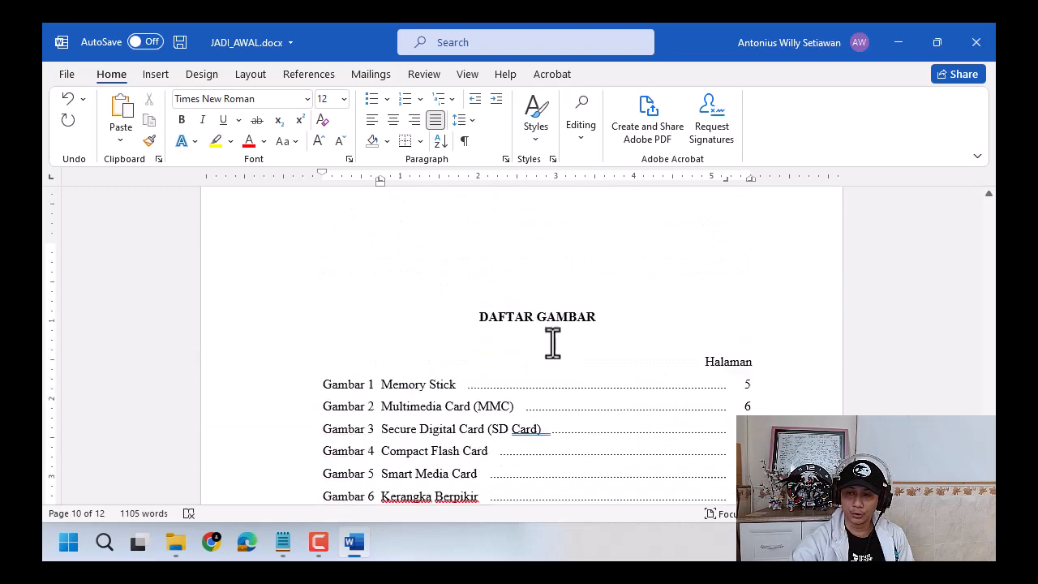
pyautogui.scroll(-10, 553, 342)
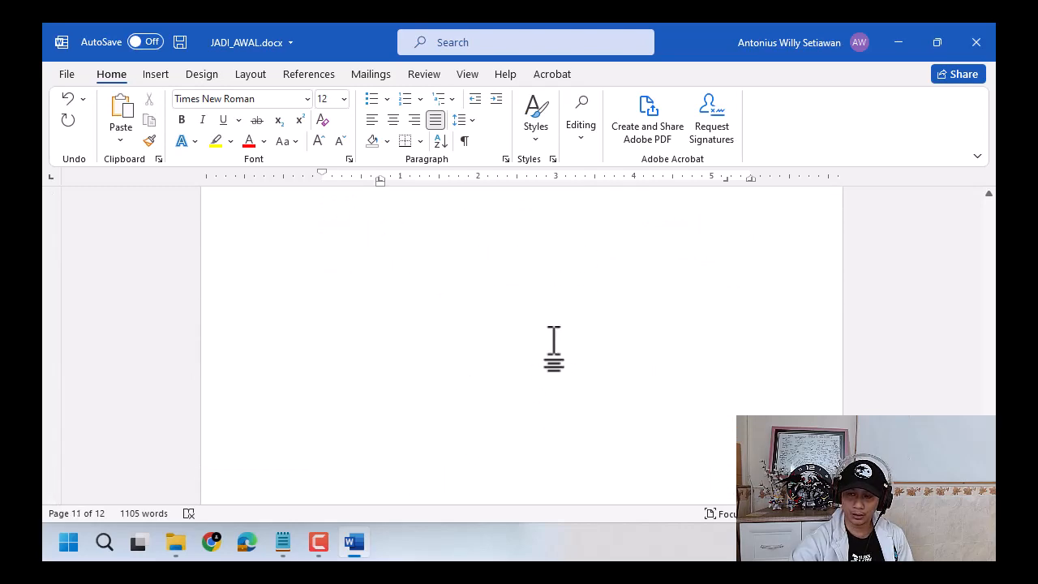
pyautogui.scroll(10, 553, 343)
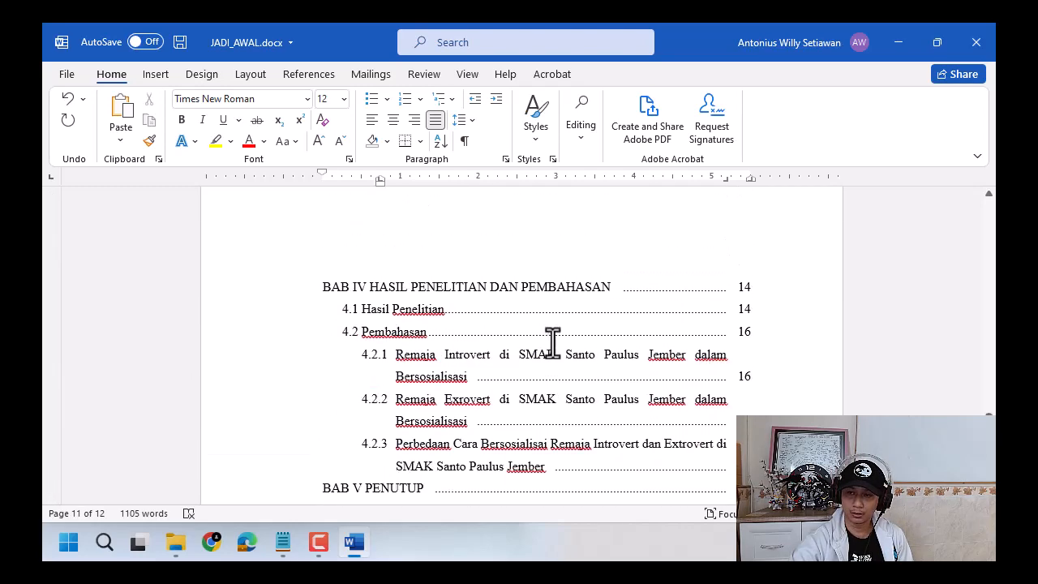
pyautogui.scroll(2, 553, 342)
pyautogui.scroll(-10, 559, 389)
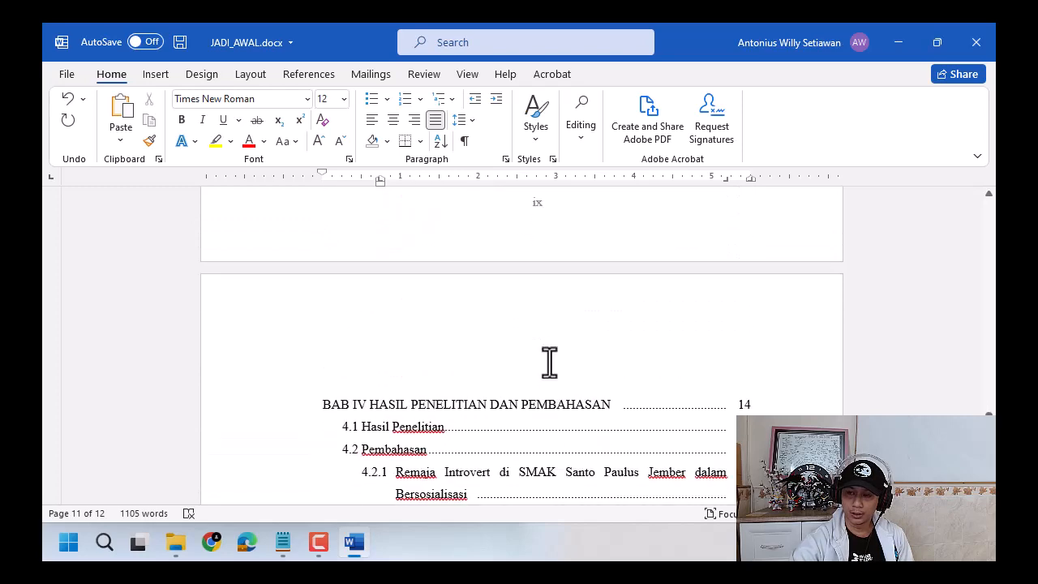
pyautogui.scroll(-8, 550, 361)
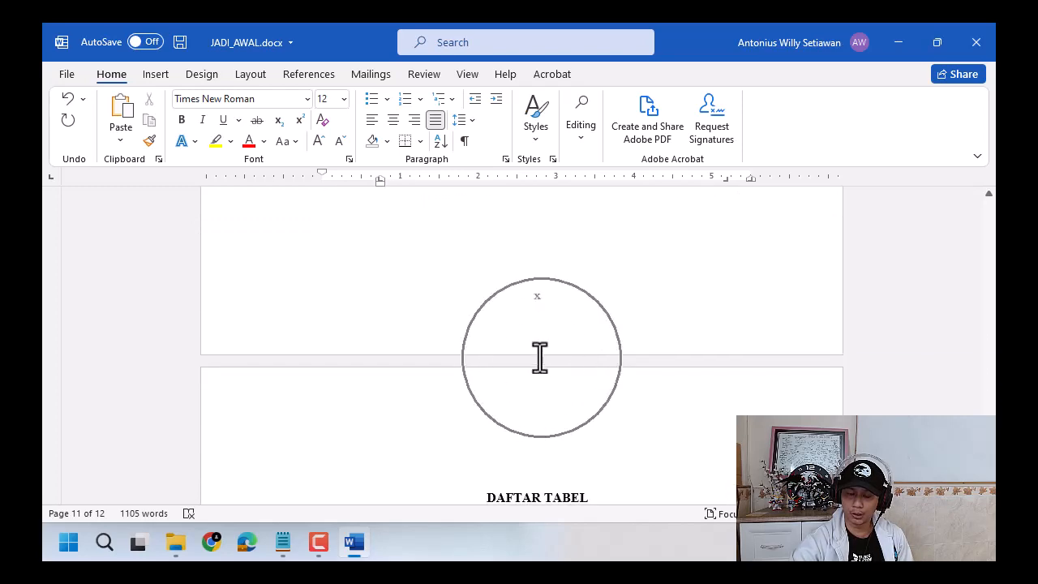
pyautogui.scroll(-10, 541, 357)
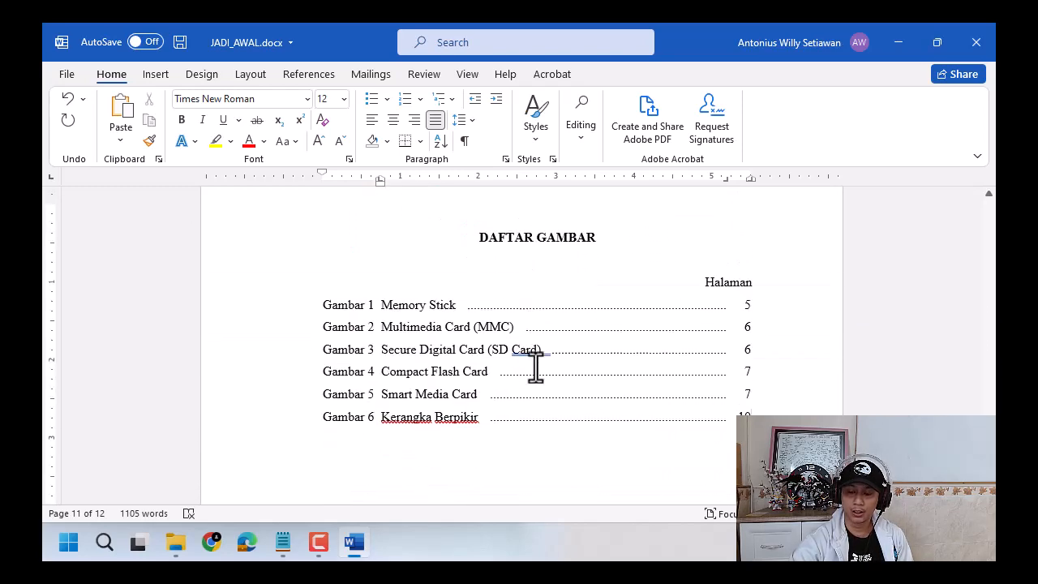
pyautogui.scroll(-3, 531, 365)
pyautogui.scroll(12, 531, 366)
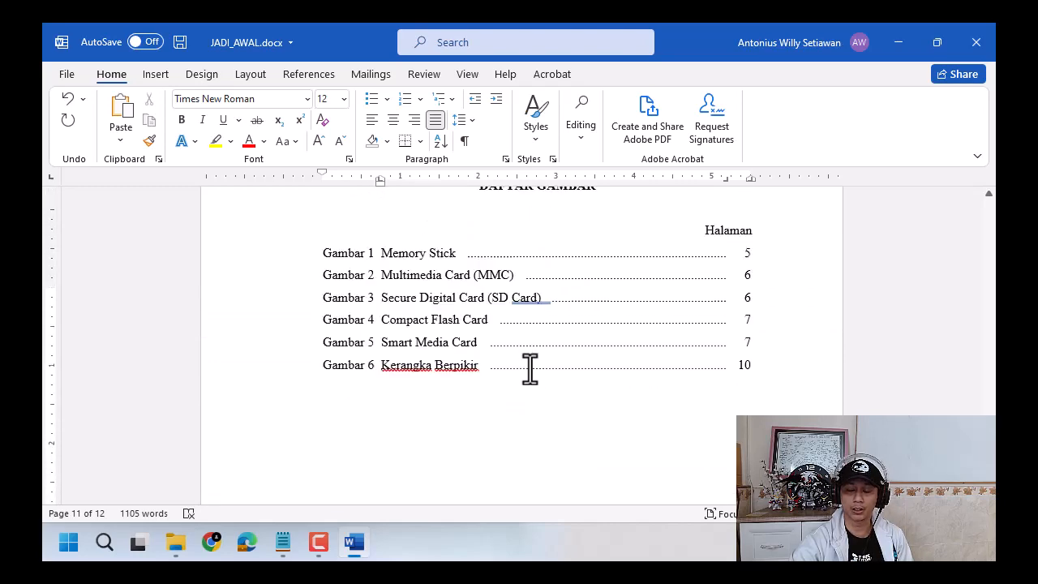
pyautogui.scroll(15, 531, 367)
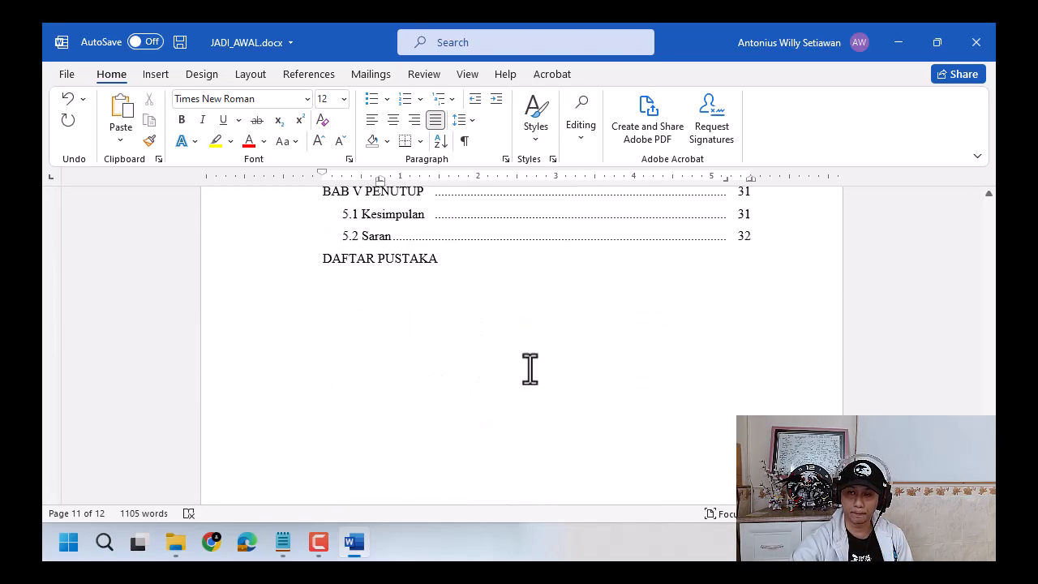
pyautogui.scroll(15, 529, 367)
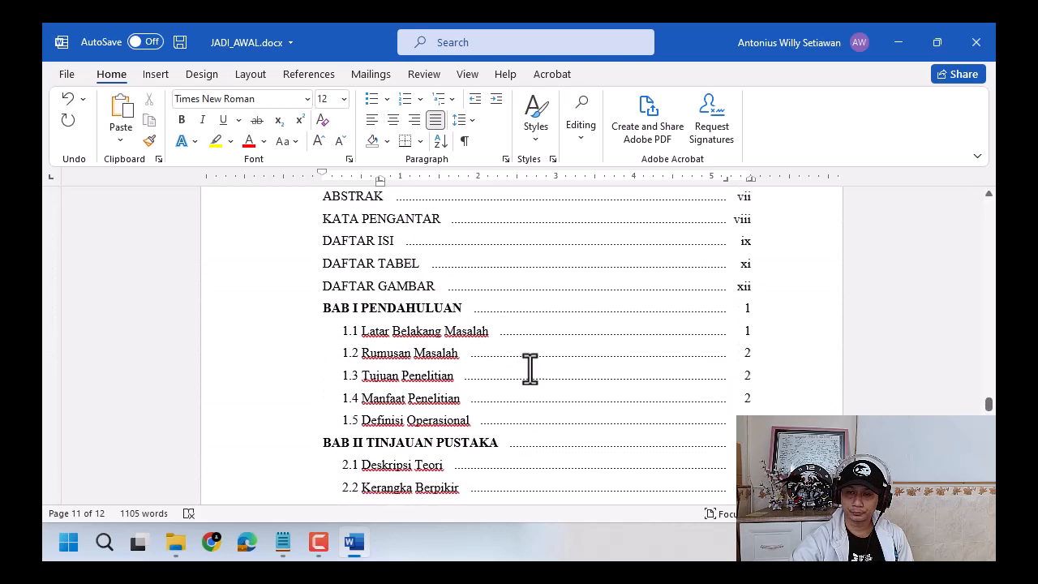
# Step: Check the Roman page numbers listed in DAFTAR ISI for the DAFTAR ISI, DAFTAR TABEL and DAFTAR GAMBAR entries
pyautogui.click(752, 309)
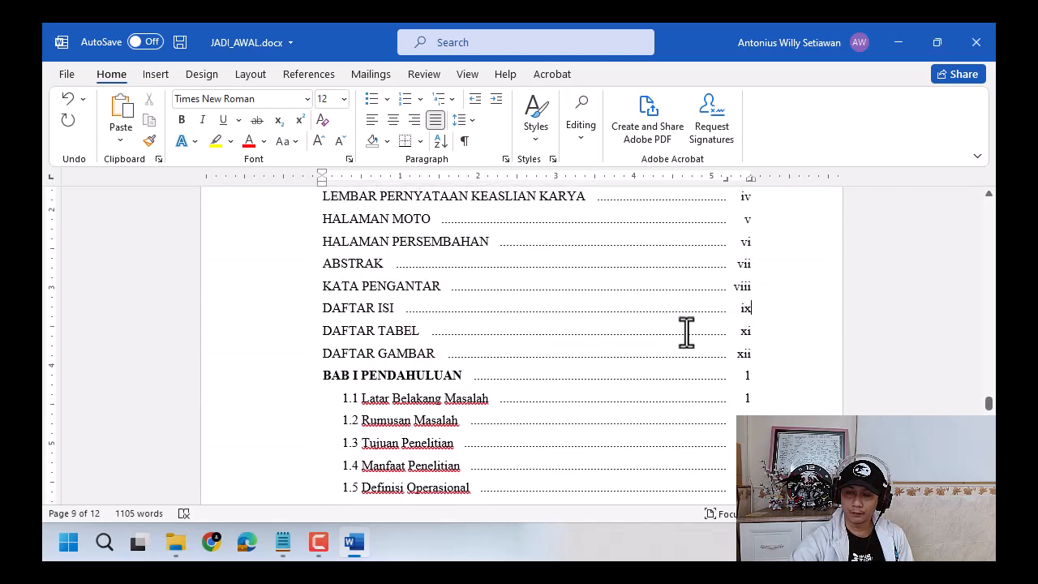
pyautogui.doubleClick(742, 332)
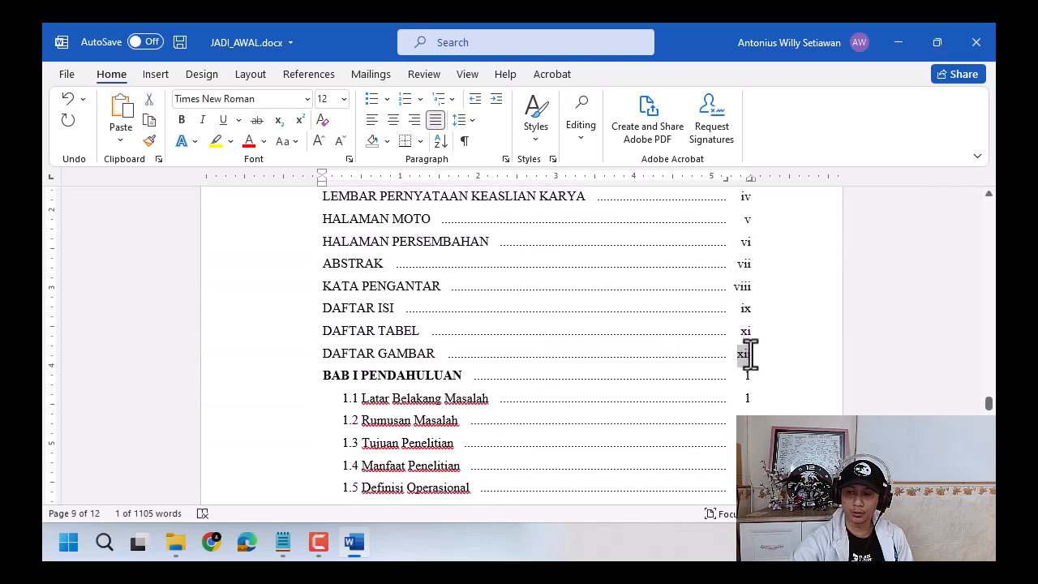
pyautogui.doubleClick(746, 354)
pyautogui.click(754, 340)
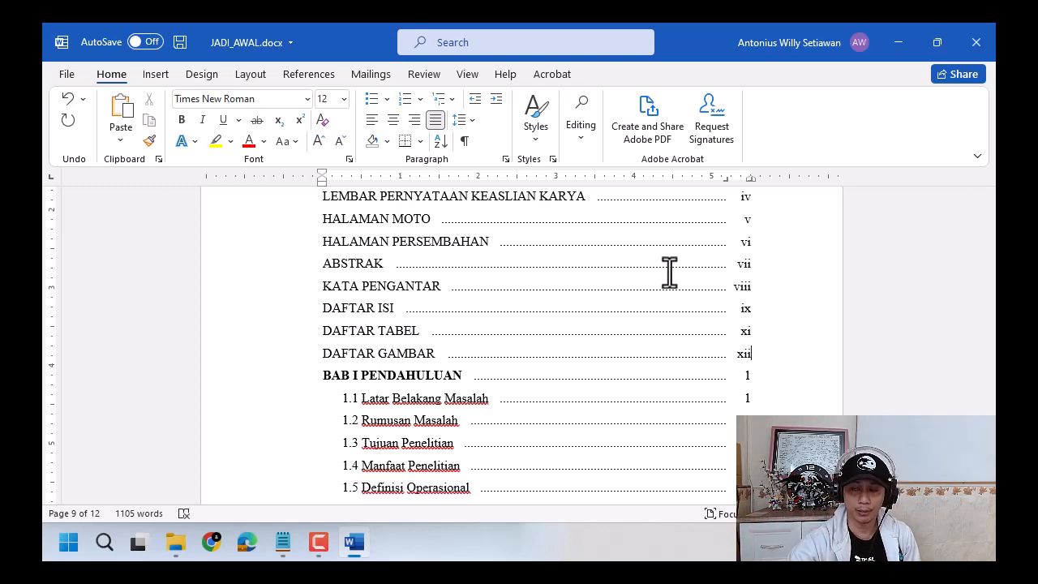
pyautogui.press('ctrl')
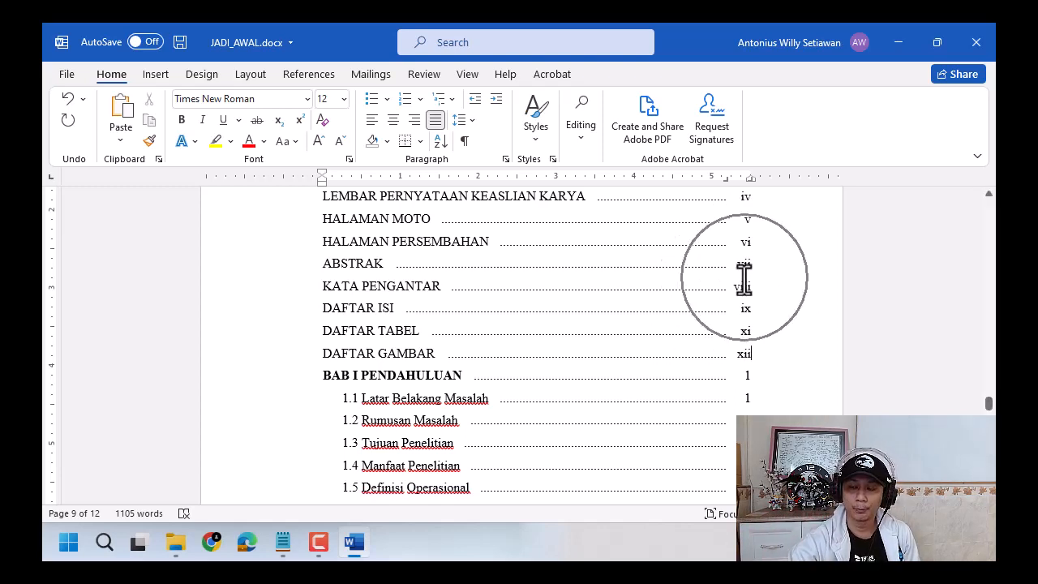
pyautogui.press('ctrl')
pyautogui.press('ctrl')
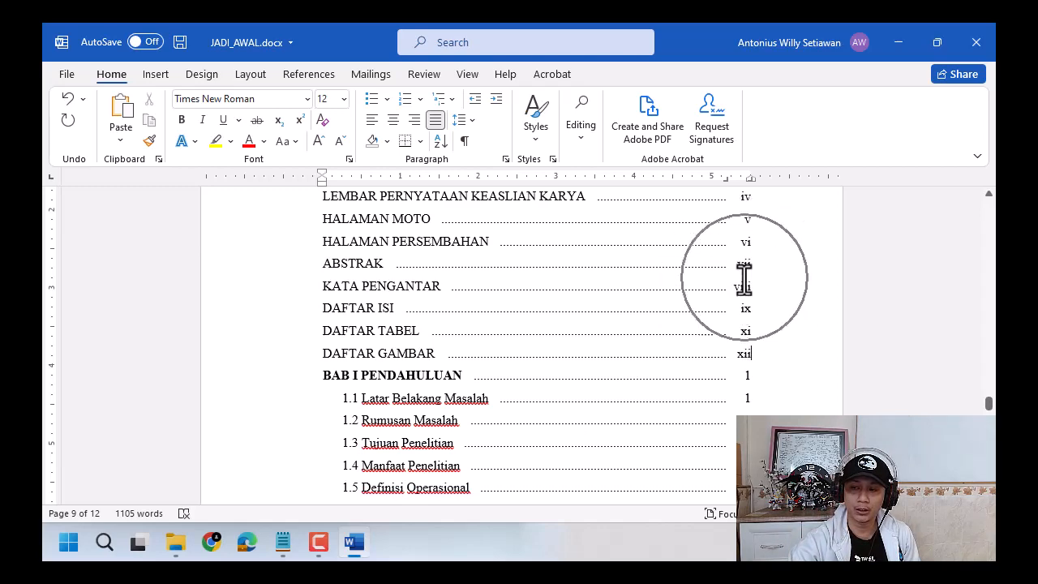
pyautogui.press('ctrl')
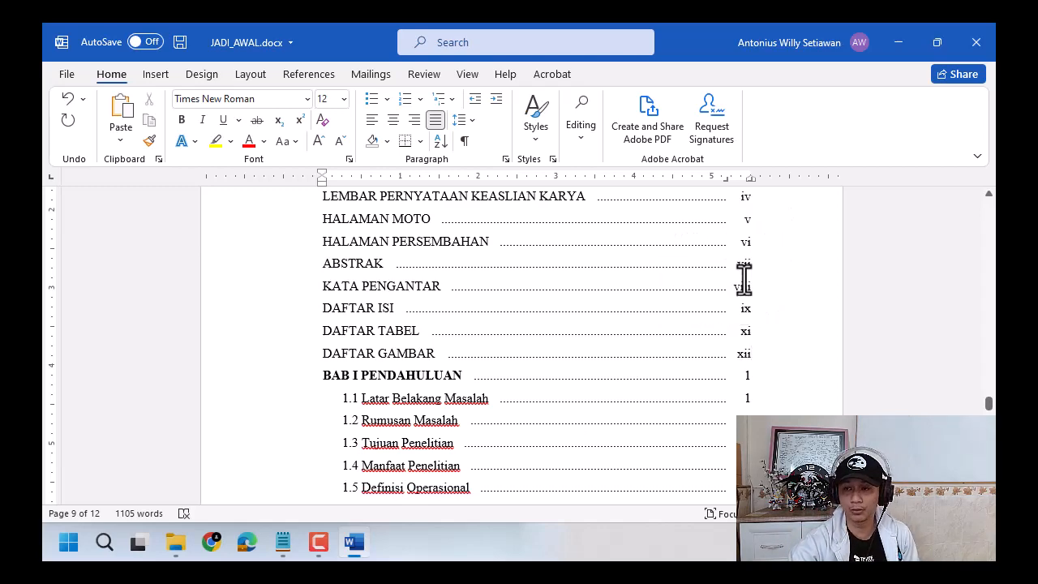
# Step: Switch to Notepad to review the source text of the table and figure lists, and return to the Word document
pyautogui.click(283, 542)
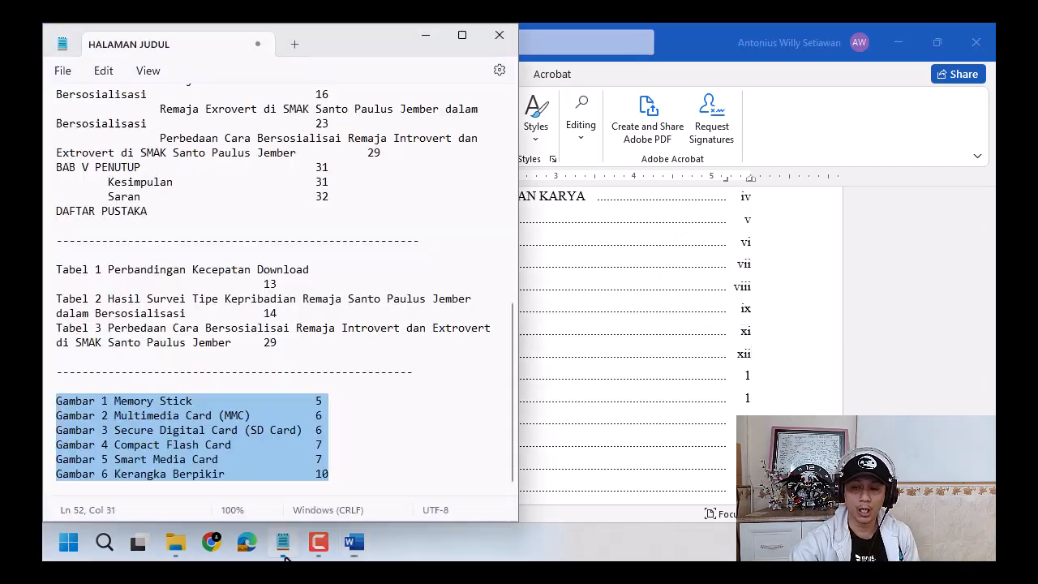
pyautogui.click(358, 427)
pyautogui.click(360, 483)
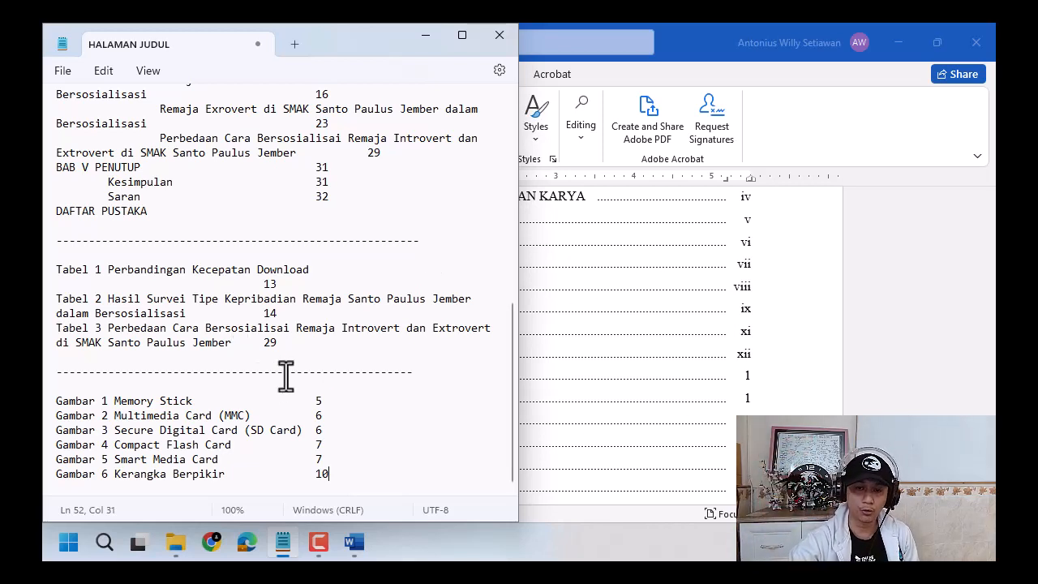
pyautogui.click(552, 24)
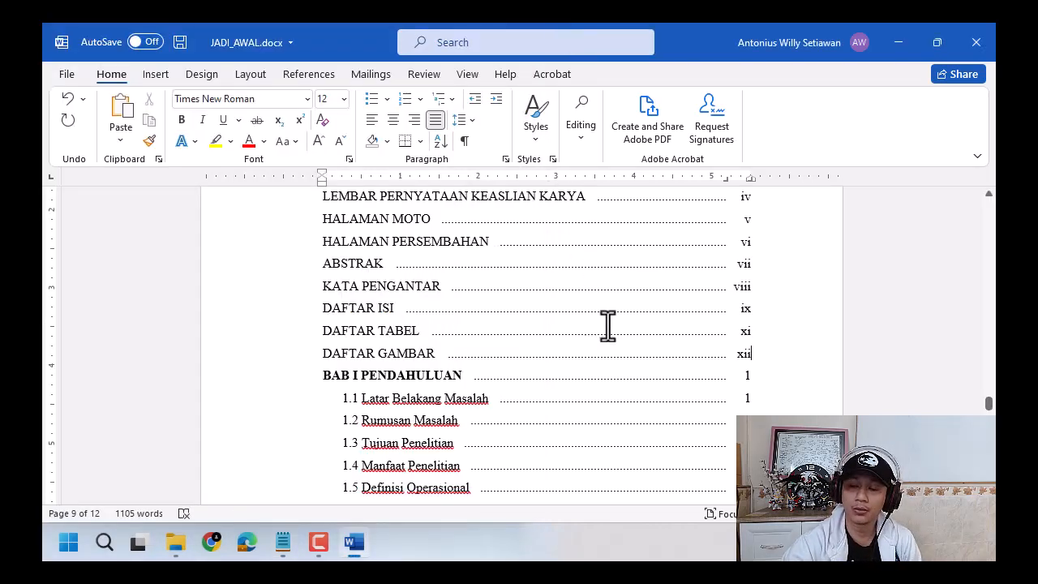
# Step: Check the ends of the dot leaders in DAFTAR GAMBAR against the guide line of the right tab stop
pyautogui.scroll(5, 607, 326)
pyautogui.scroll(-7, 608, 326)
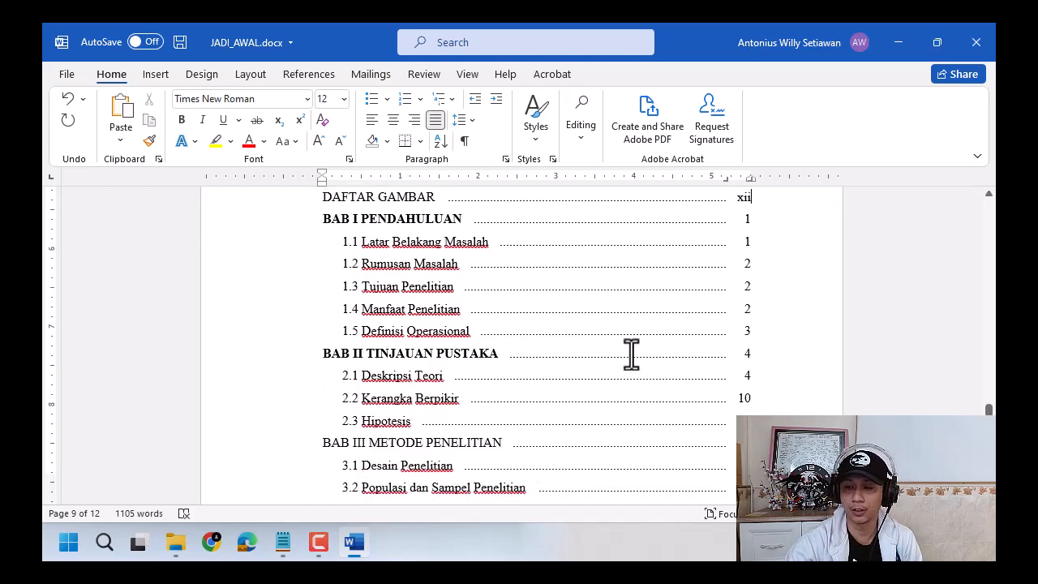
pyautogui.scroll(-15, 632, 357)
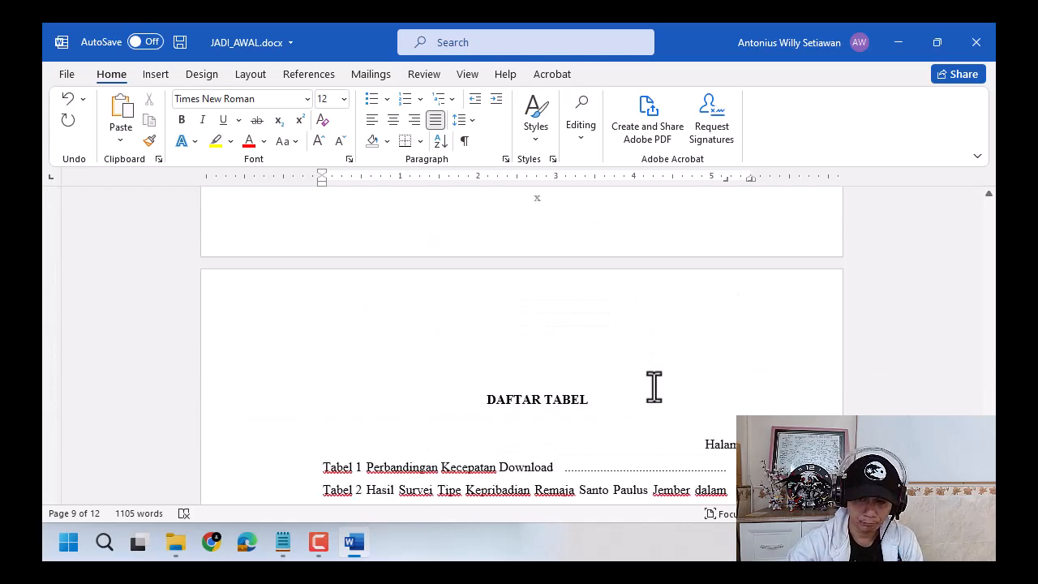
pyautogui.scroll(-15, 653, 387)
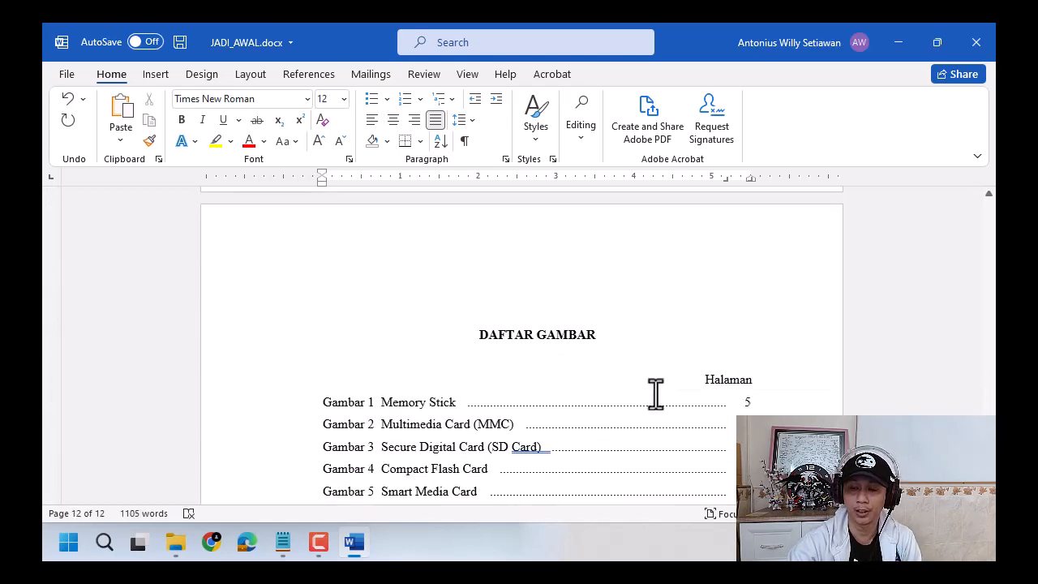
pyautogui.scroll(-3, 638, 395)
pyautogui.click(562, 286)
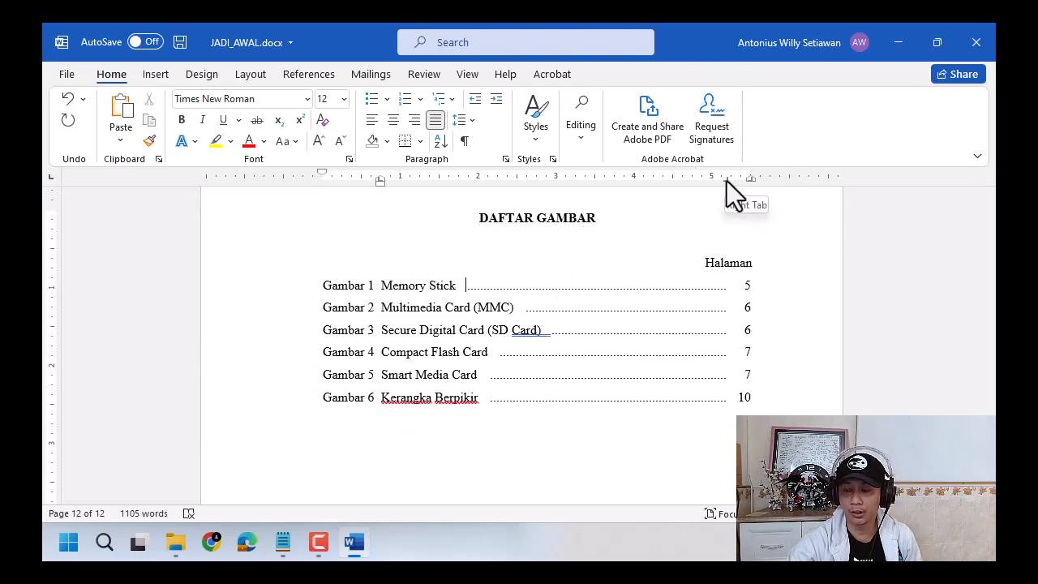
pyautogui.moveTo(726, 181); pyautogui.dragTo(727, 181)
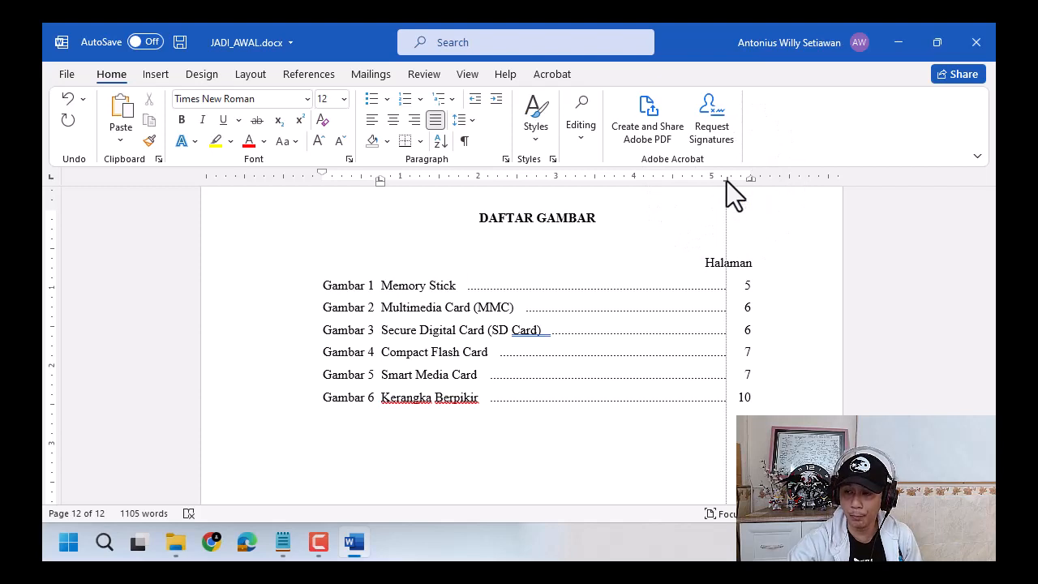
pyautogui.moveTo(727, 180); pyautogui.dragTo(726, 181)
# Step: Compare the ends of the dot leaders and the wrapped titles in DAFTAR TABEL with the same tab stop guide line
pyautogui.scroll(8, 722, 228)
pyautogui.scroll(-6, 721, 234)
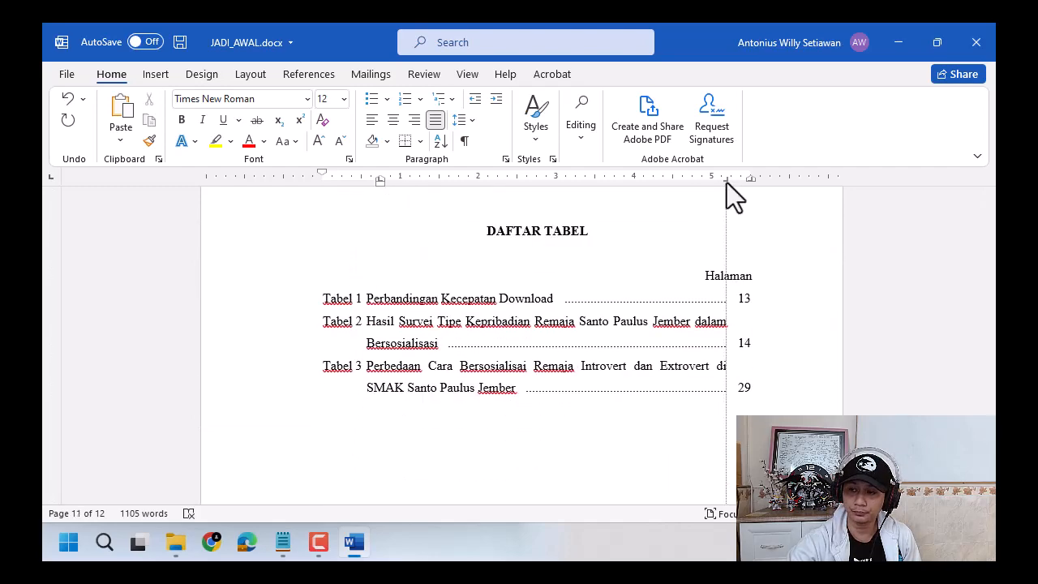
pyautogui.moveTo(726, 183); pyautogui.dragTo(727, 183)
pyautogui.scroll(-8, 726, 227)
pyautogui.scroll(8, 732, 236)
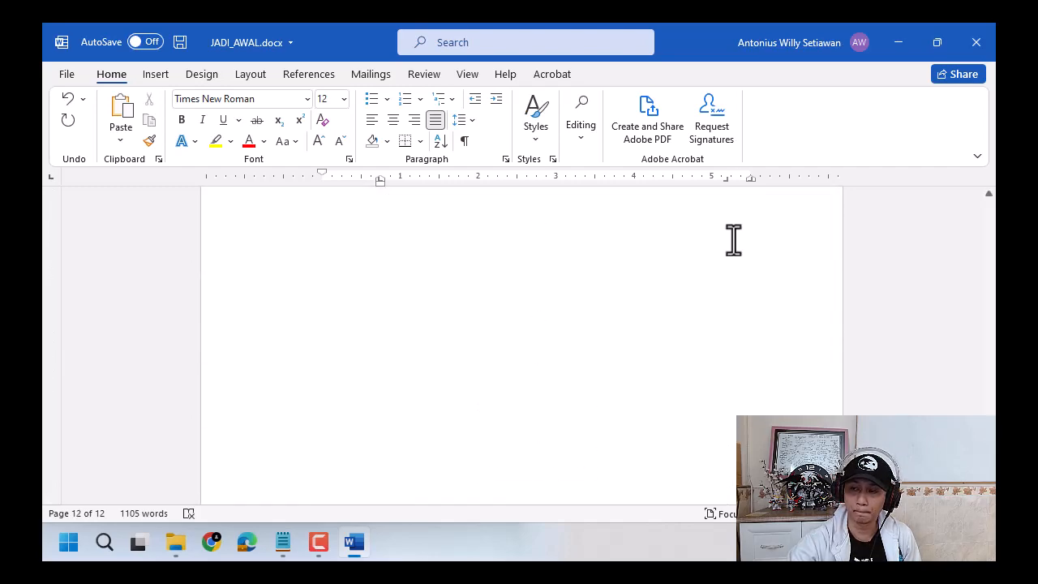
# Step: Examine the alignment of the dot leaders and page numbers throughout DAFTAR ISI, down to entry 3.5 Teknik Analisis Data
pyautogui.scroll(12, 729, 234)
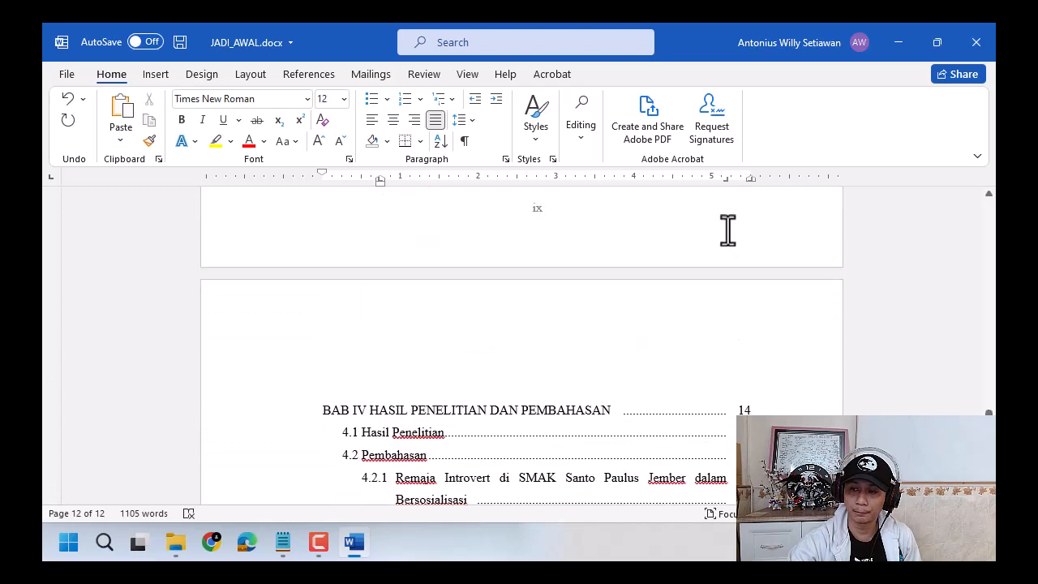
pyautogui.scroll(3, 726, 233)
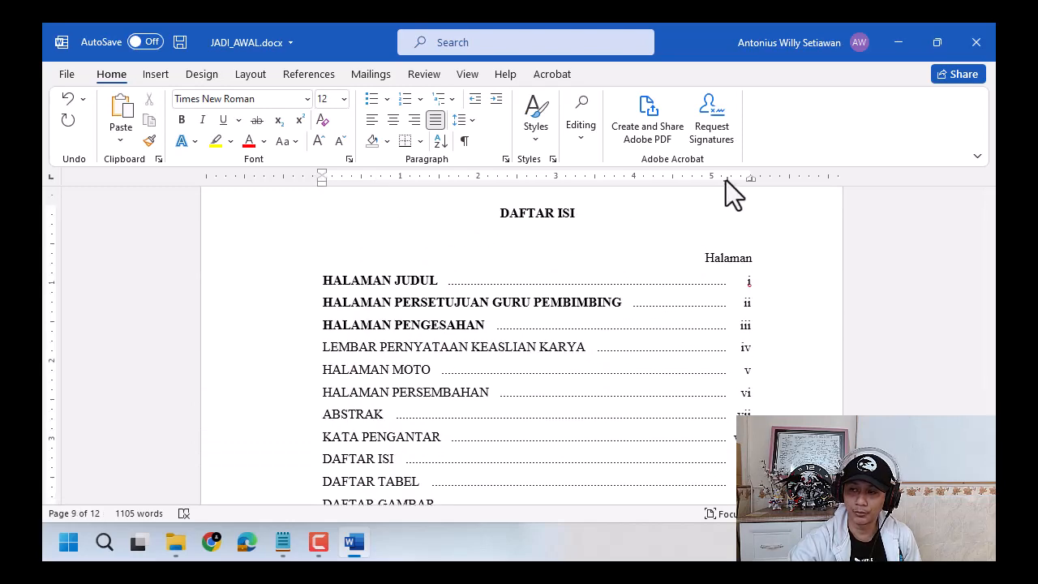
pyautogui.moveTo(726, 180); pyautogui.dragTo(726, 180)
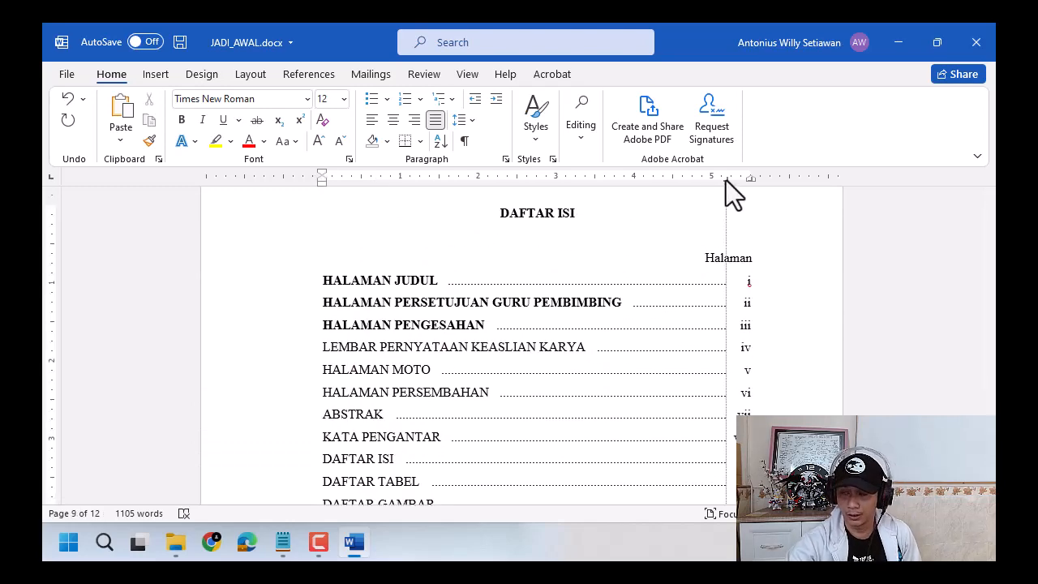
pyautogui.moveTo(726, 180); pyautogui.dragTo(750, 180)
pyautogui.scroll(-4, 753, 355)
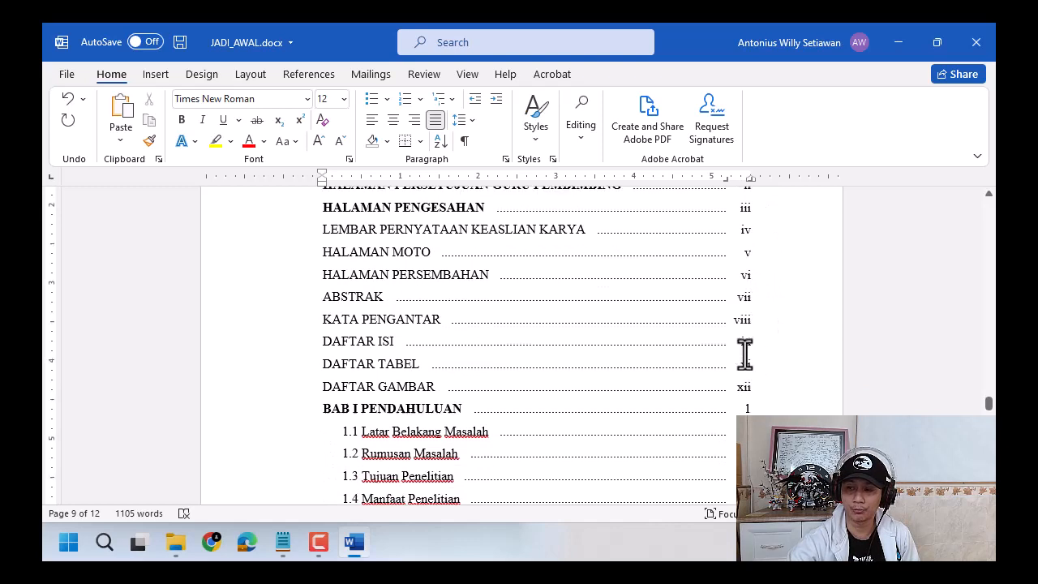
pyautogui.scroll(-2, 743, 340)
pyautogui.scroll(-5, 754, 331)
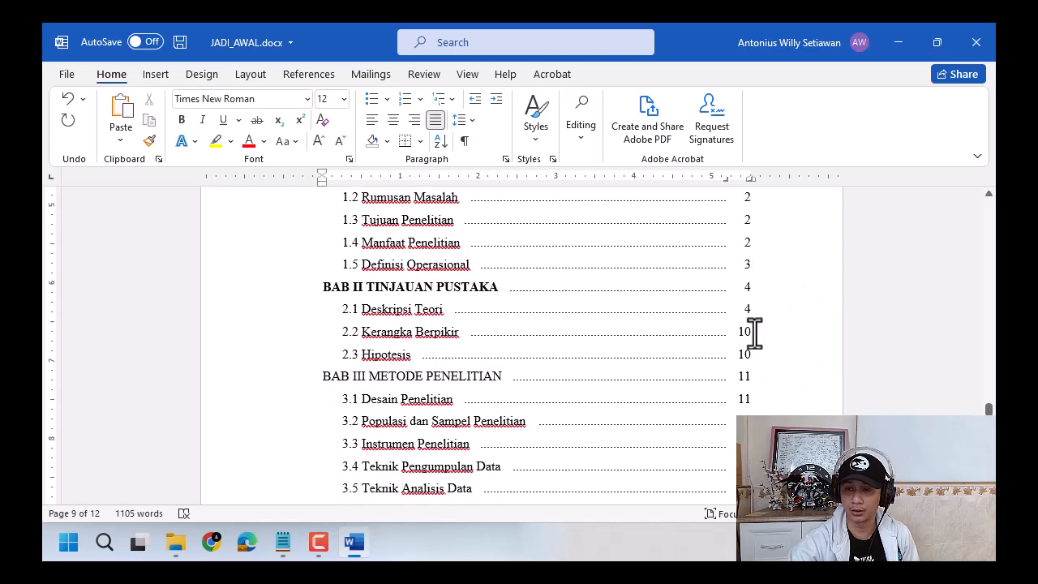
pyautogui.scroll(-3, 754, 332)
pyautogui.click(533, 292)
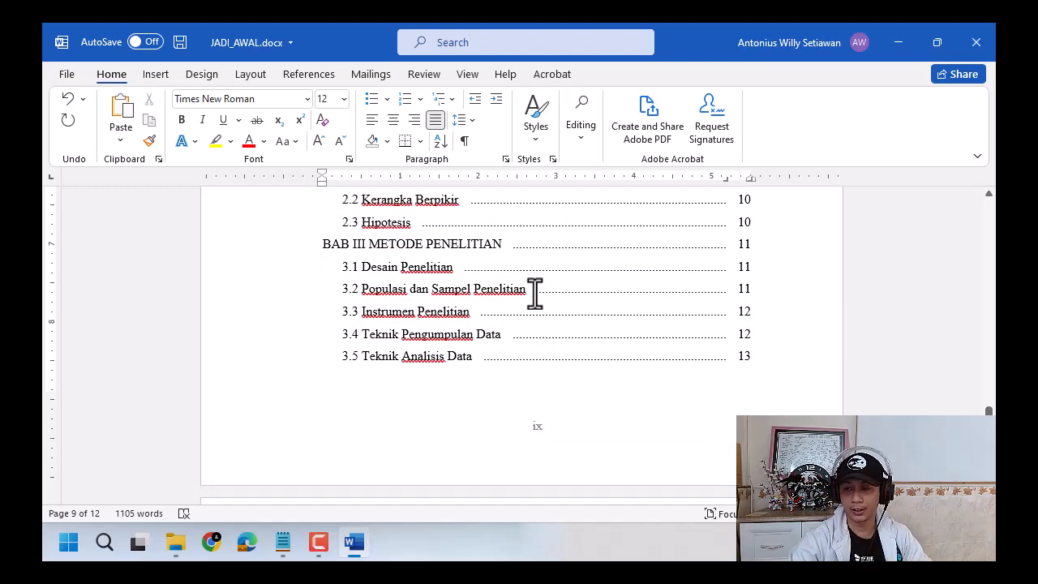
# Step: Check the title and dot leader of the BAB III METODE PENELITIAN entry in DAFTAR ISI
pyautogui.click(726, 247)
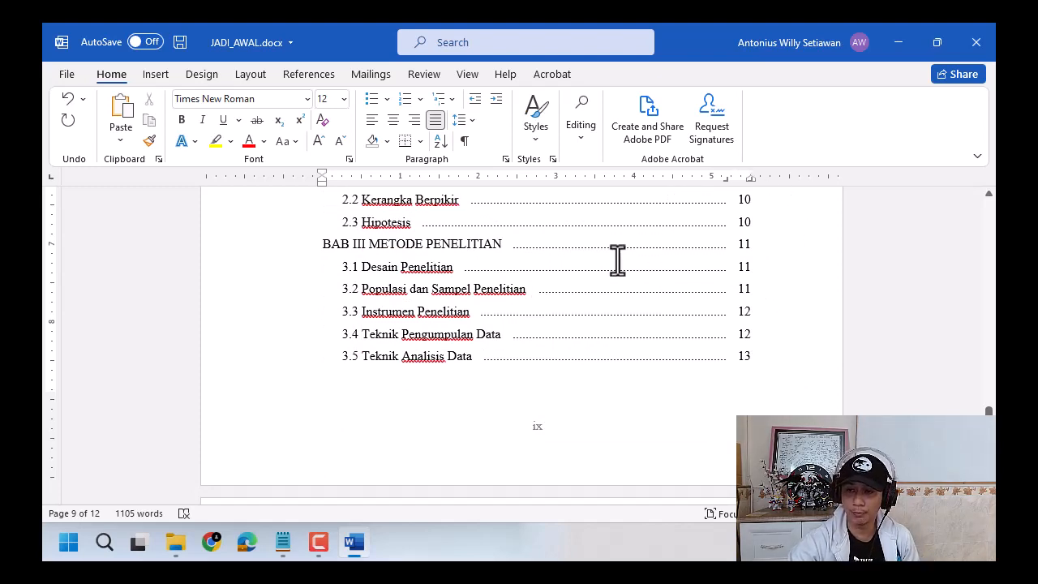
pyautogui.click(502, 246)
pyautogui.click(502, 246)
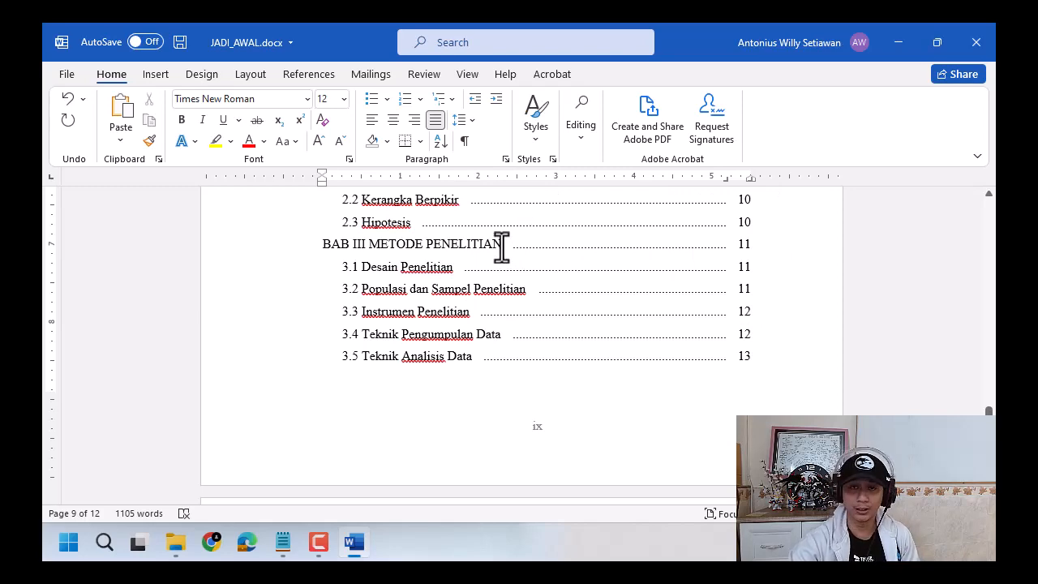
pyautogui.scroll(-8, 607, 276)
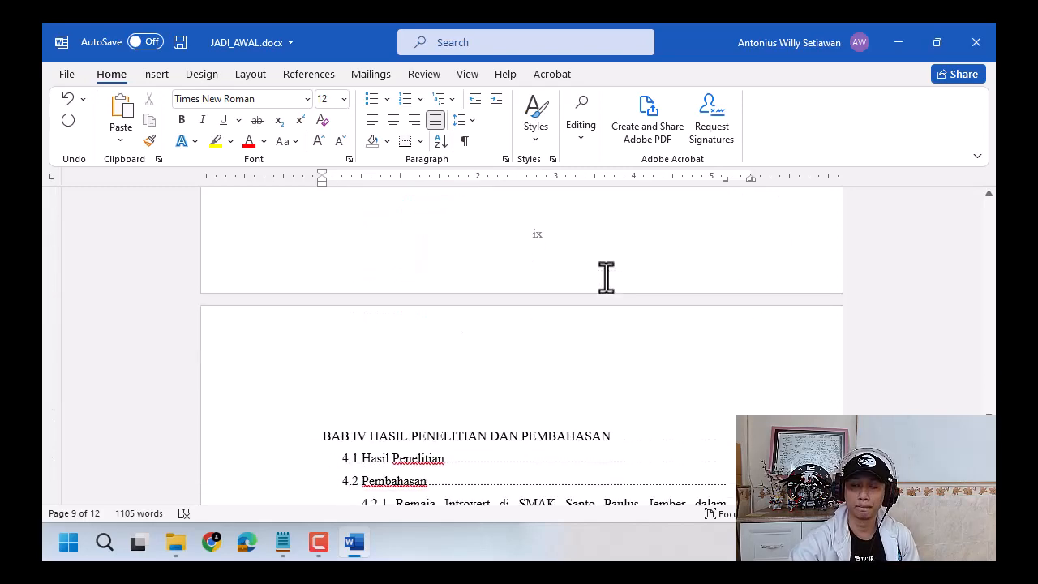
pyautogui.scroll(2, 607, 276)
# Step: Review the alignment and leader settings of the 5.19" tab stop for the LEMBAR PERNYATAAN KEASLIAN KARYA entry, leaving them as they are
pyautogui.doubleClick(723, 181)
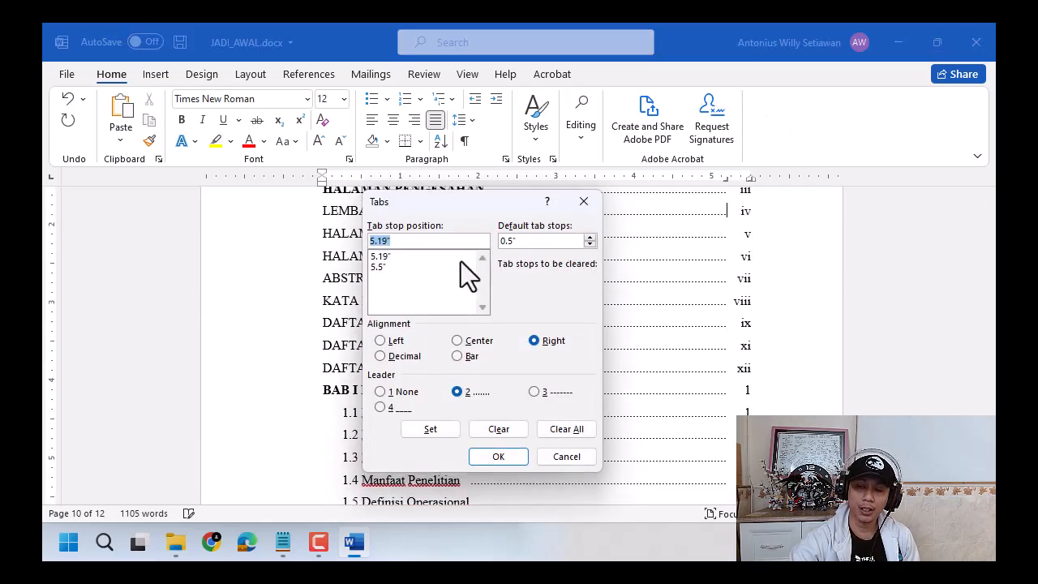
pyautogui.click(583, 201)
pyautogui.click(505, 160)
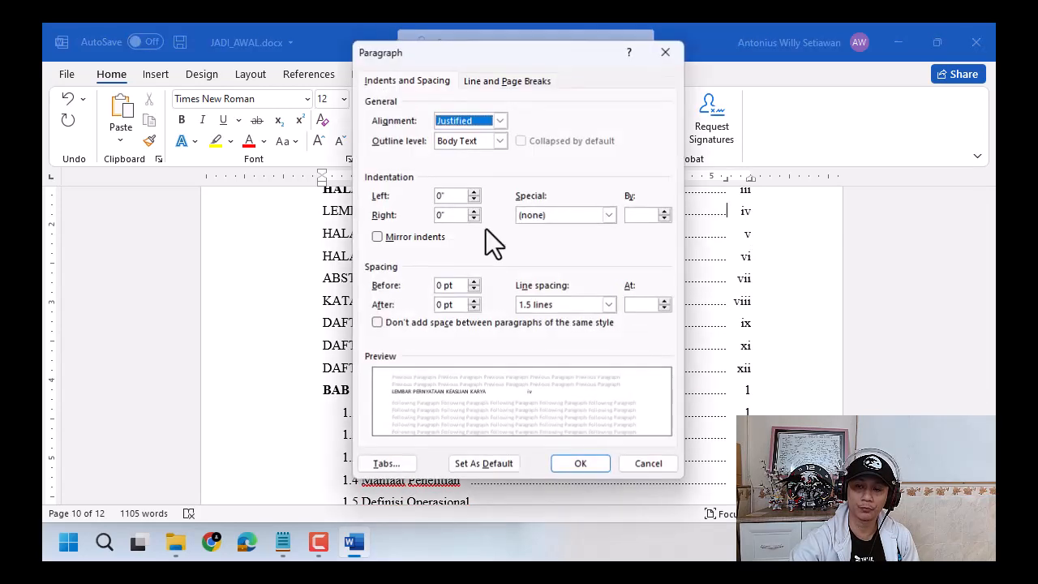
pyautogui.click(381, 464)
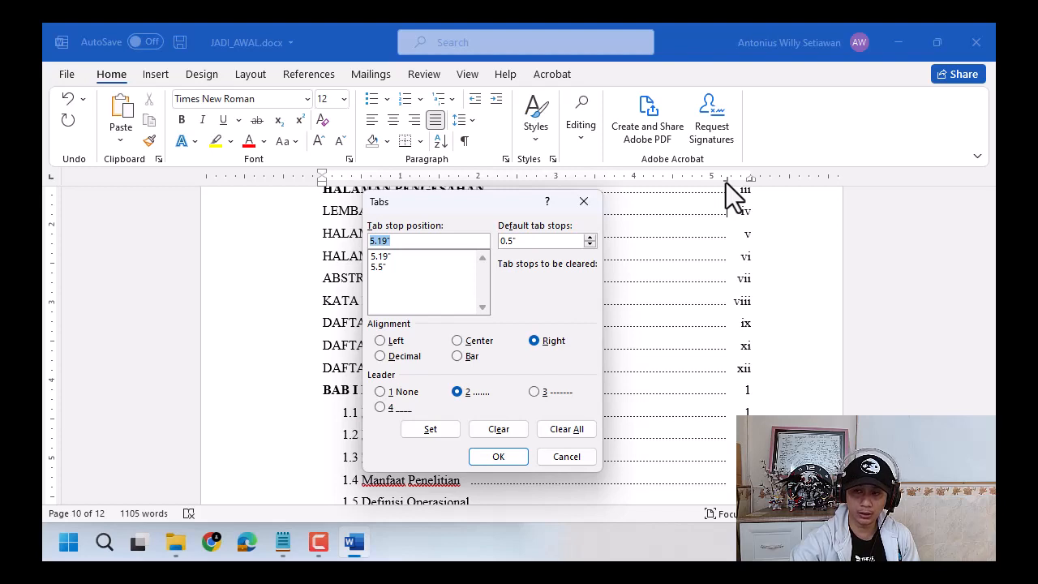
pyautogui.click(386, 258)
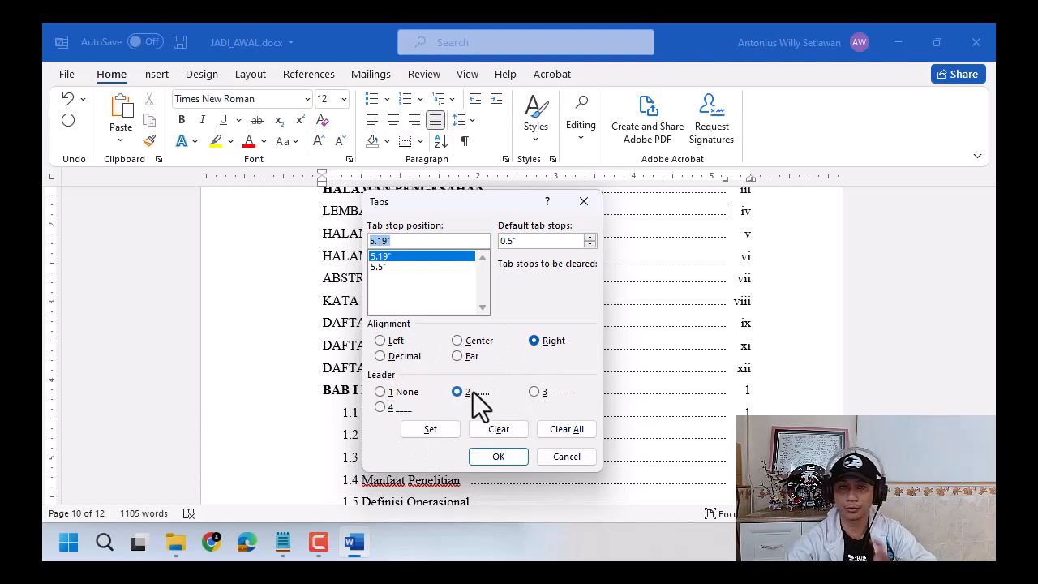
pyautogui.click(571, 464)
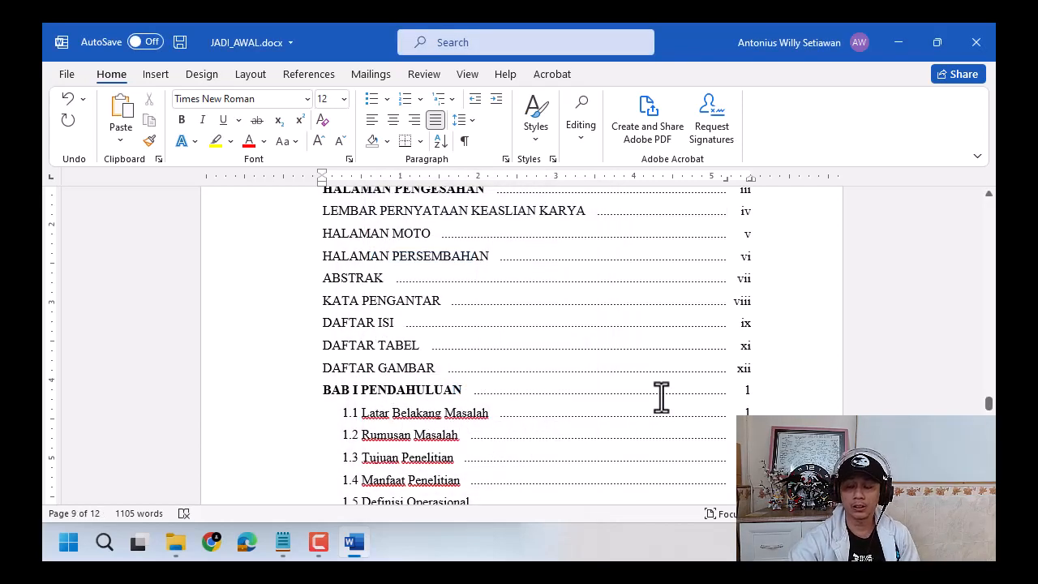
# Step: Check the wrapped title and dot leader of entry 4.2.1 in DAFTAR ISI against the right indent and right tab stop
pyautogui.scroll(-15, 661, 396)
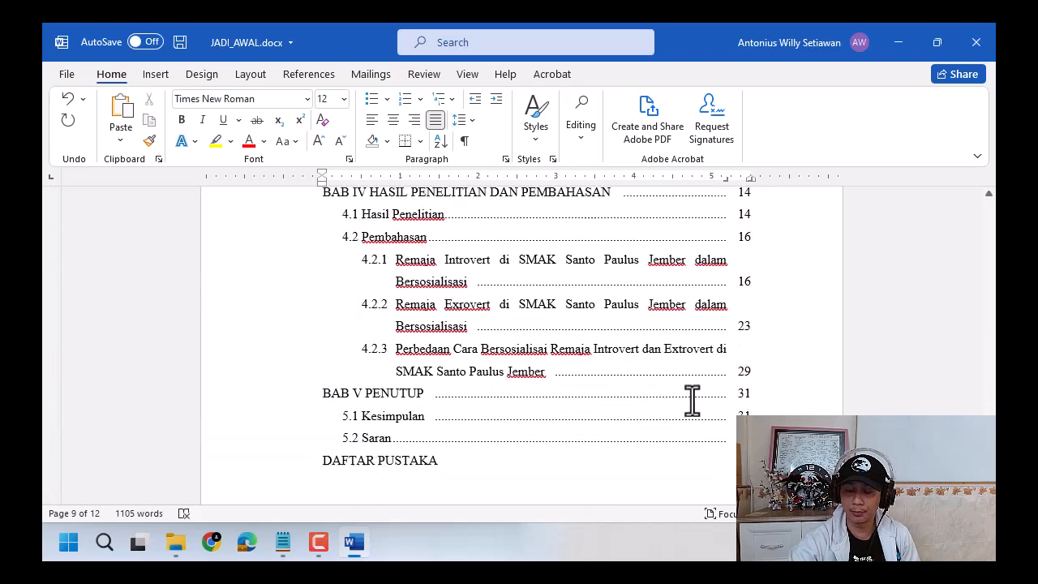
pyautogui.scroll(2, 692, 398)
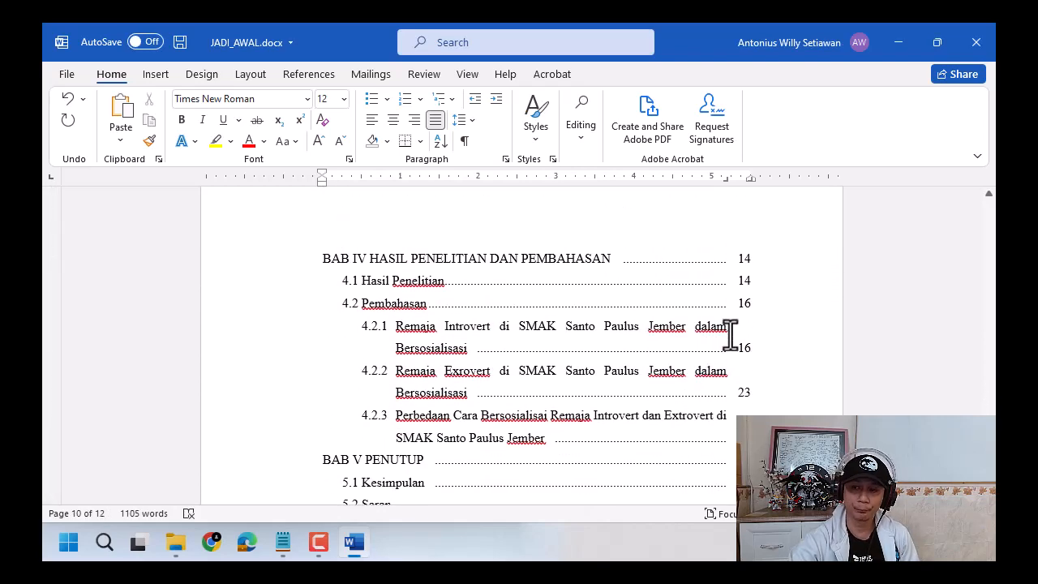
pyautogui.scroll(-2, 593, 300)
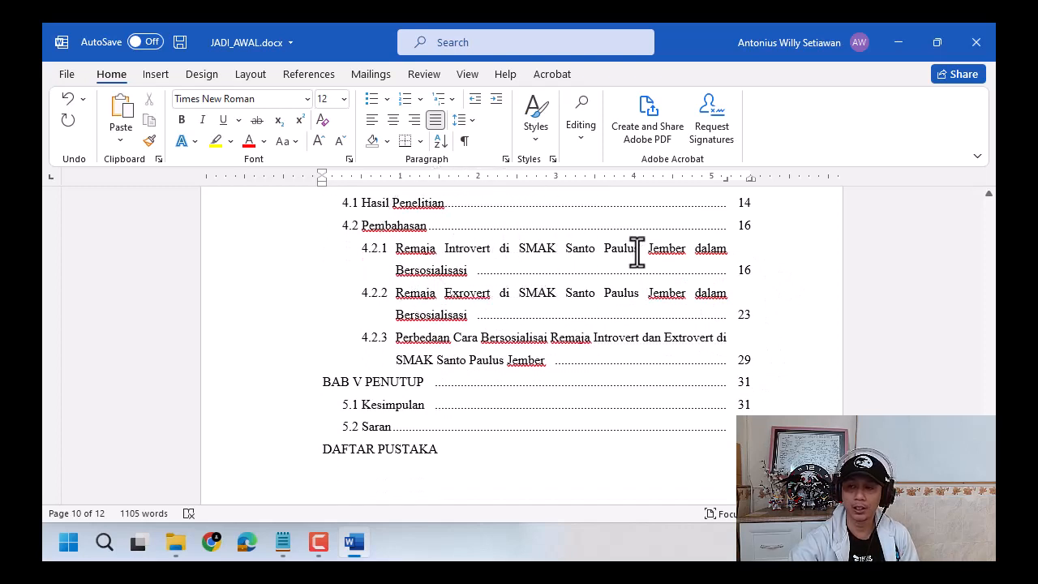
pyautogui.click(722, 248)
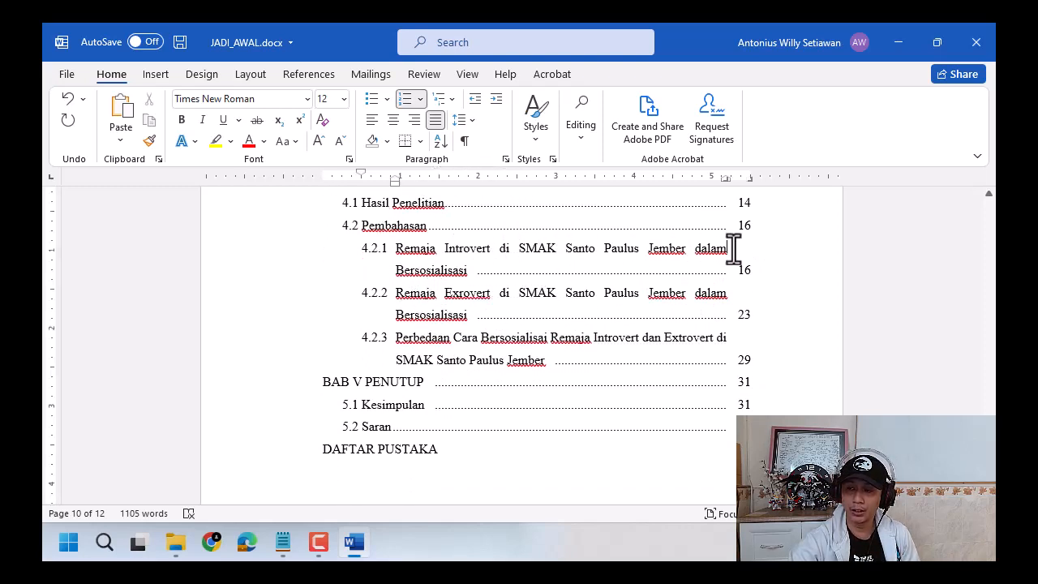
pyautogui.press('ctrl')
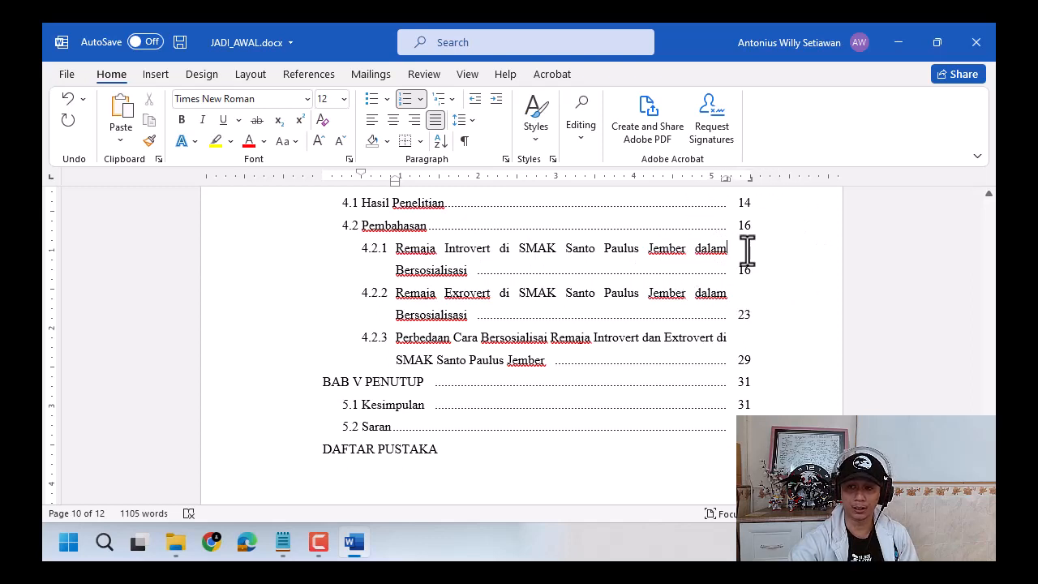
pyautogui.press('ctrl')
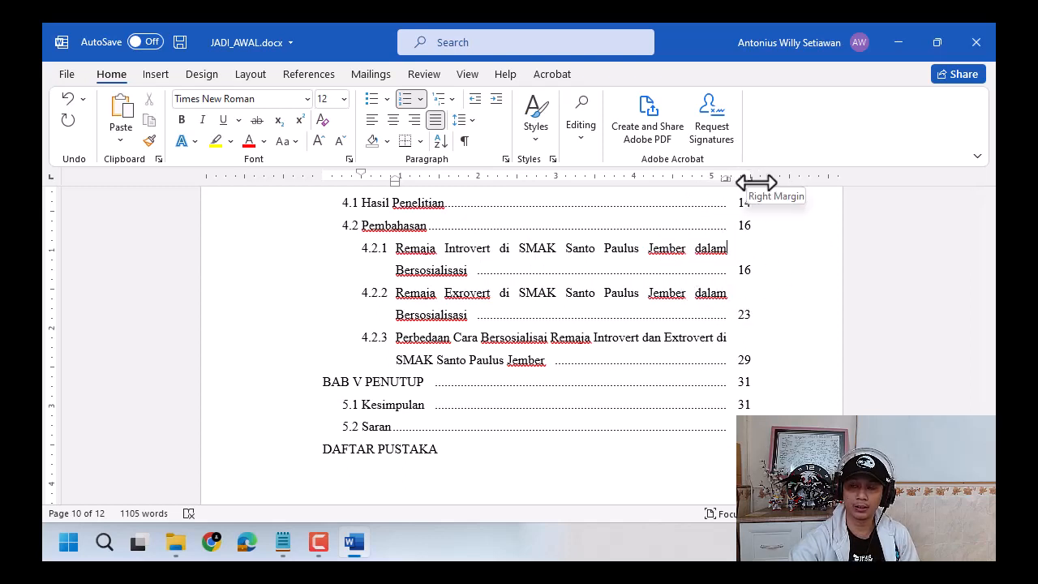
pyautogui.press('ctrl')
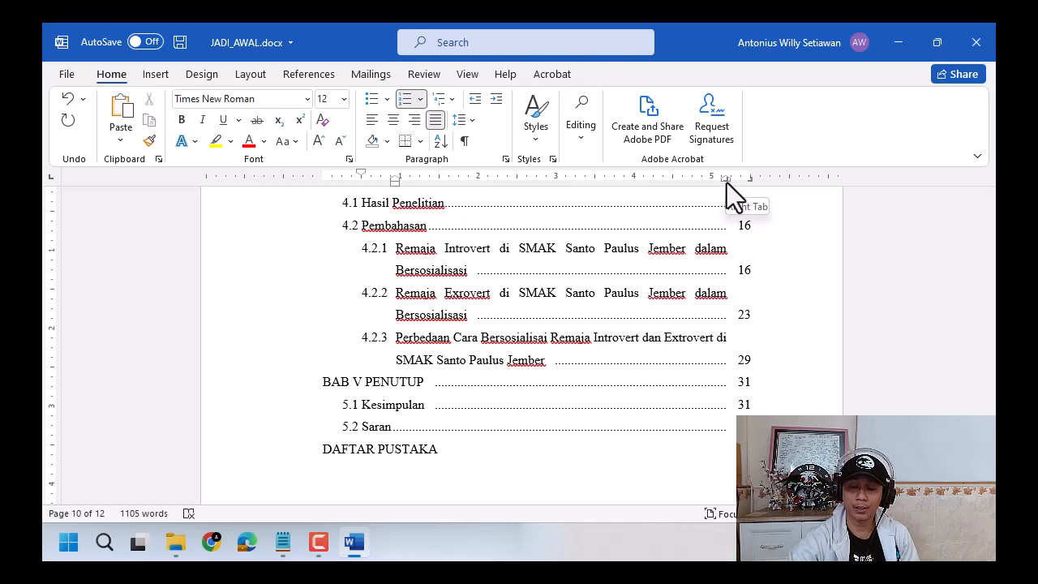
pyautogui.click(727, 183)
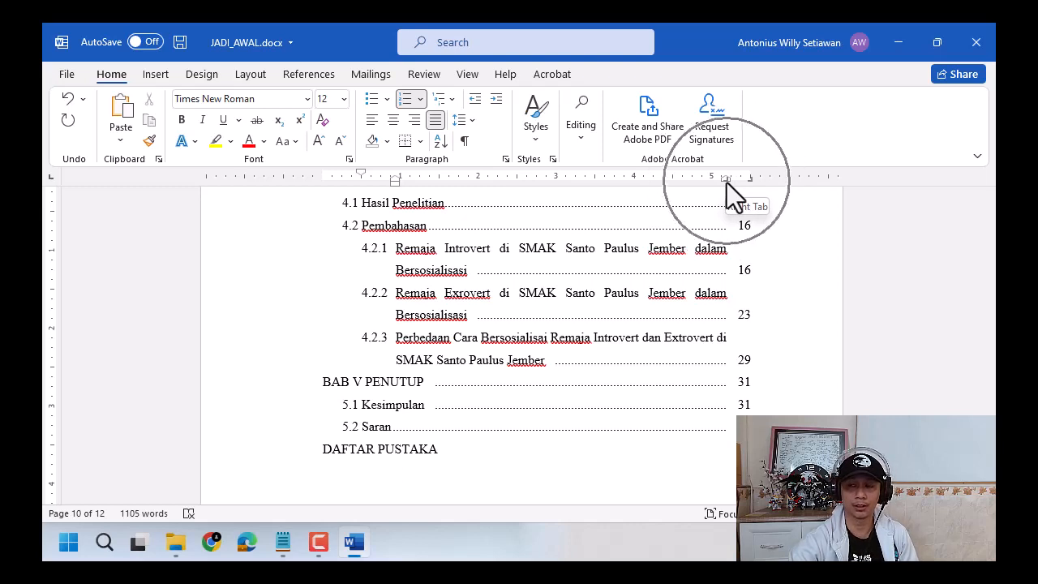
pyautogui.click(718, 273)
# Step: Check where the first line of the wrapped Tabel 2 title ends in DAFTAR TABEL relative to the right indent
pyautogui.scroll(-8, 717, 274)
pyautogui.scroll(-3, 717, 273)
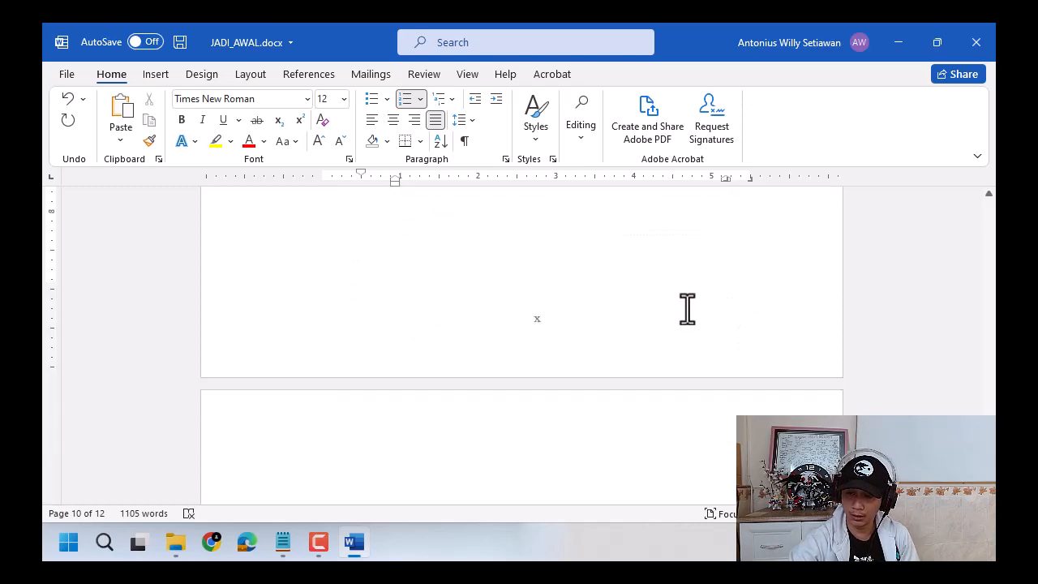
pyautogui.scroll(8, 686, 309)
pyautogui.scroll(-2, 690, 315)
pyautogui.scroll(1, 706, 312)
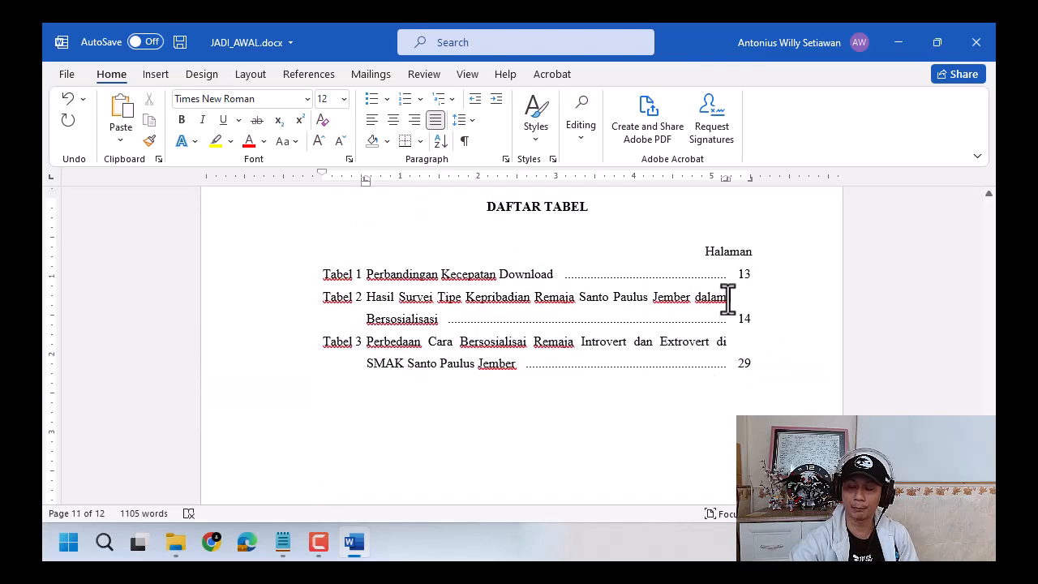
pyautogui.click(728, 298)
pyautogui.click(745, 298)
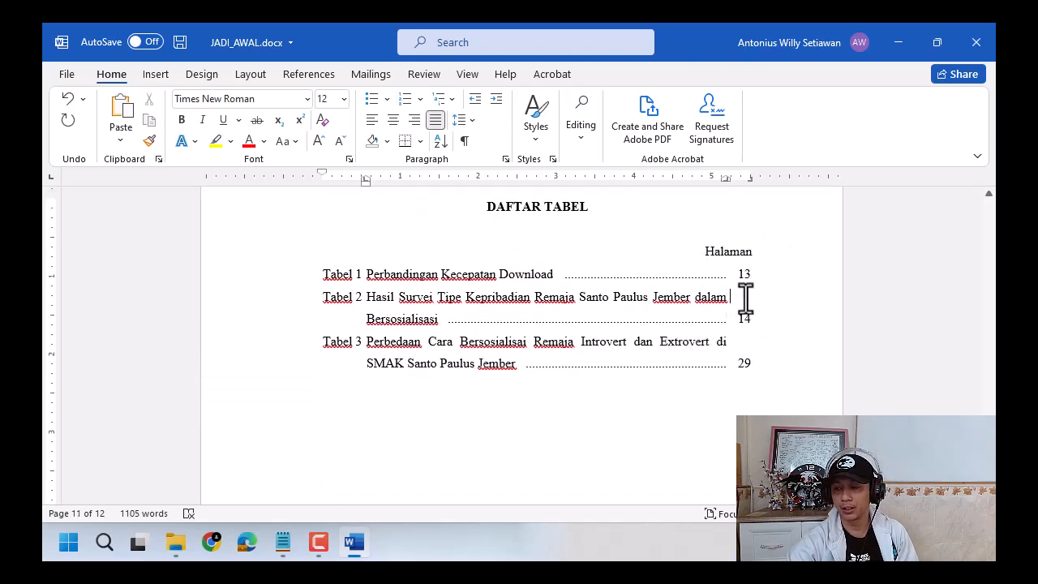
pyautogui.click(745, 298)
pyautogui.click(747, 297)
pyautogui.click(750, 299)
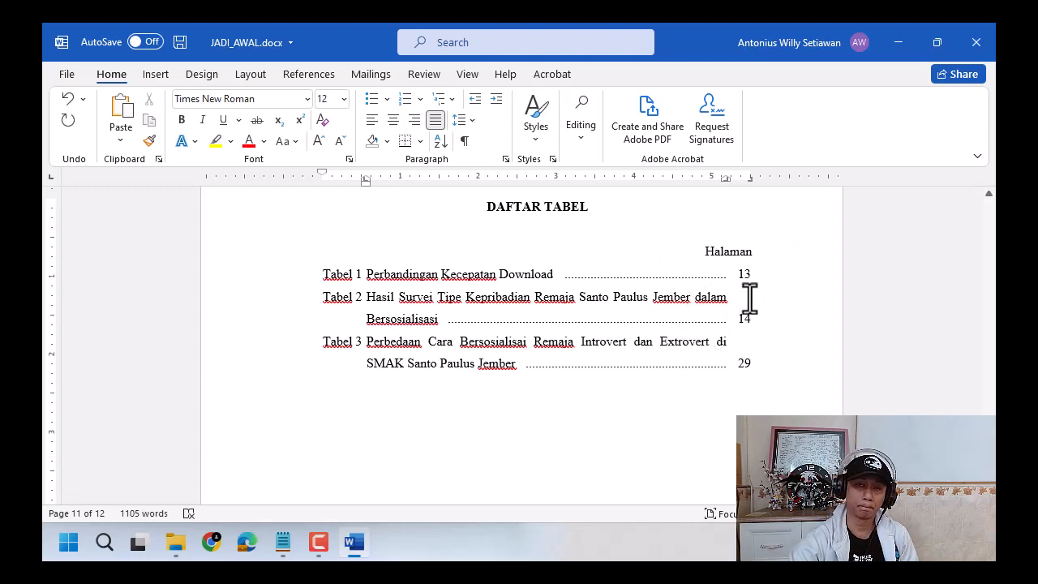
# Step: Inspect the gaps between the table numbers and titles in DAFTAR TABEL and compare the title starts with the hanging indent's guide line
pyautogui.click(362, 297)
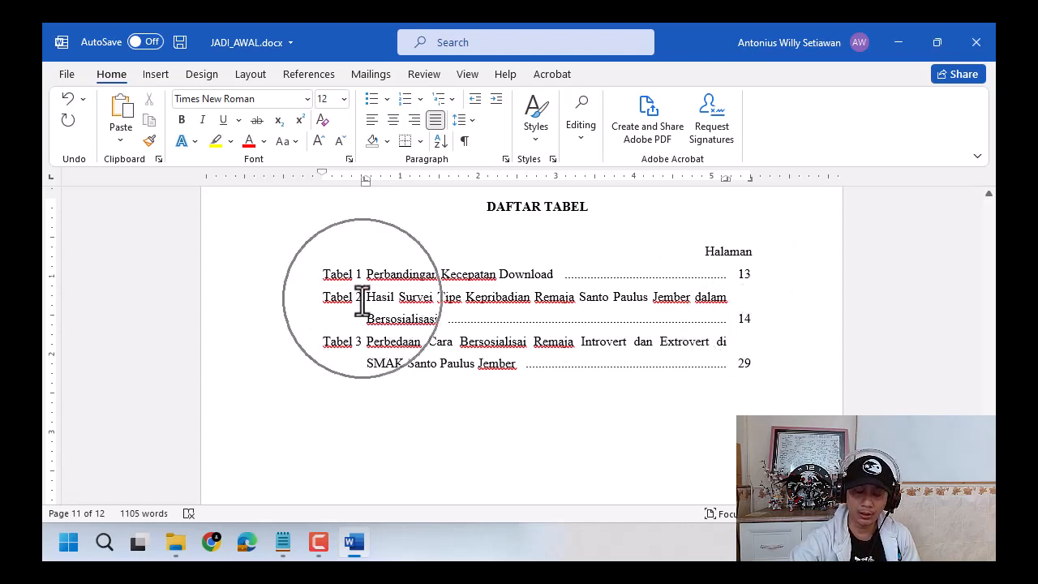
pyautogui.click(367, 274)
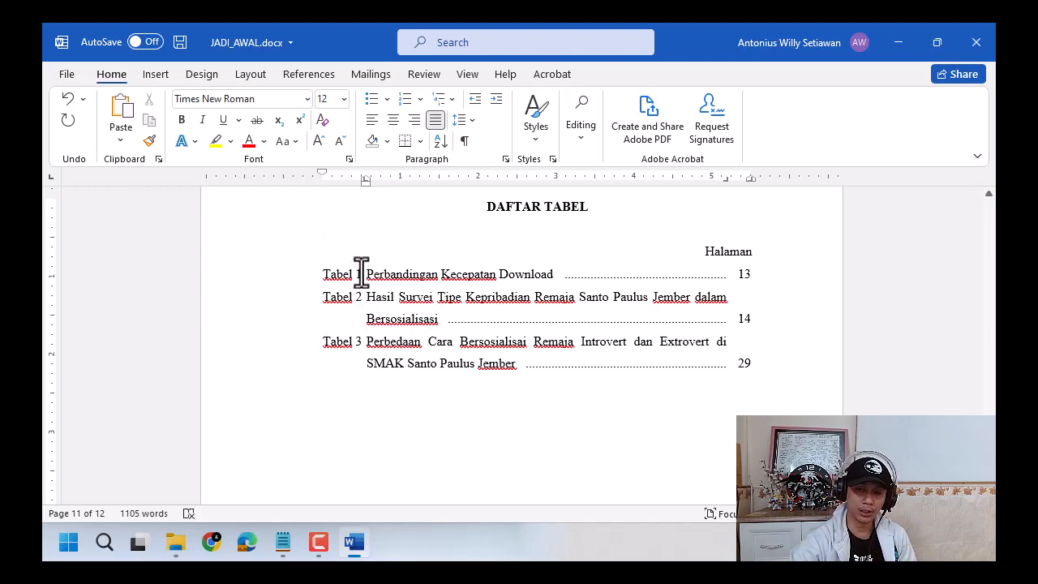
pyautogui.doubleClick(365, 274)
pyautogui.doubleClick(364, 297)
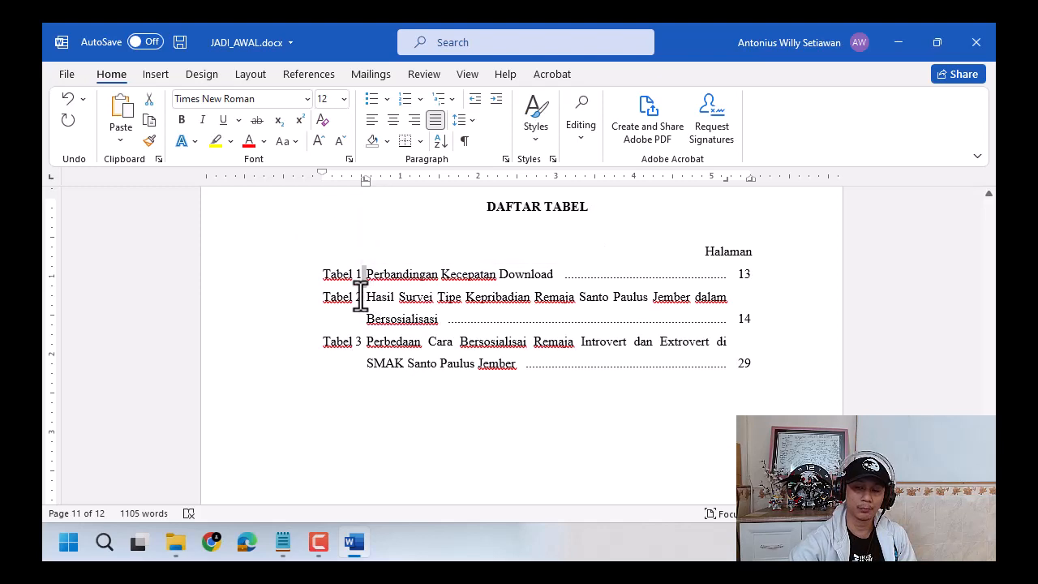
pyautogui.doubleClick(362, 343)
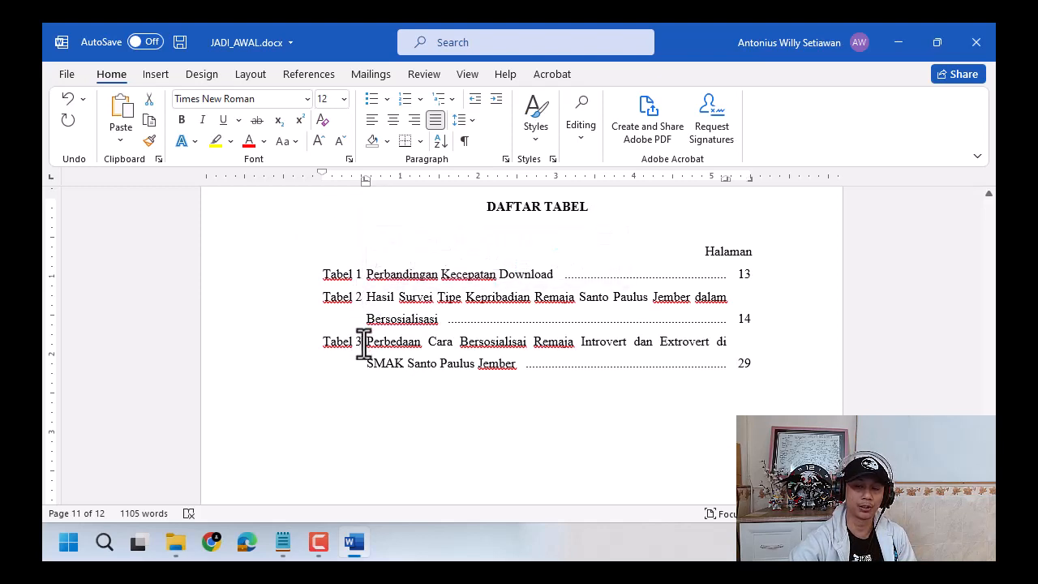
pyautogui.click(371, 354)
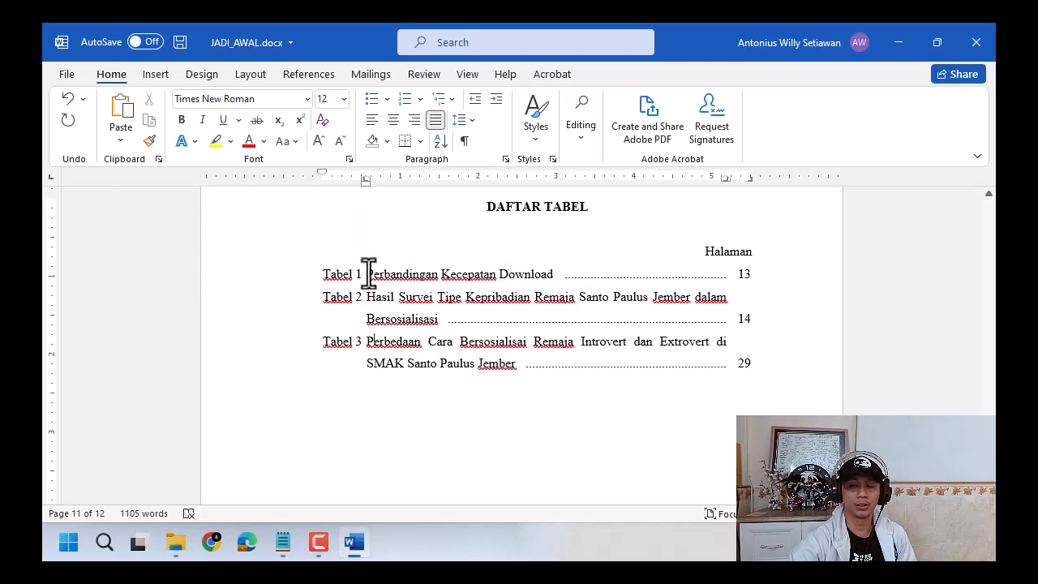
pyautogui.moveTo(365, 179); pyautogui.dragTo(367, 181)
# Step: Check the start of the figure titles in DAFTAR GAMBAR against the hanging indent and save the document
pyautogui.scroll(-8, 430, 332)
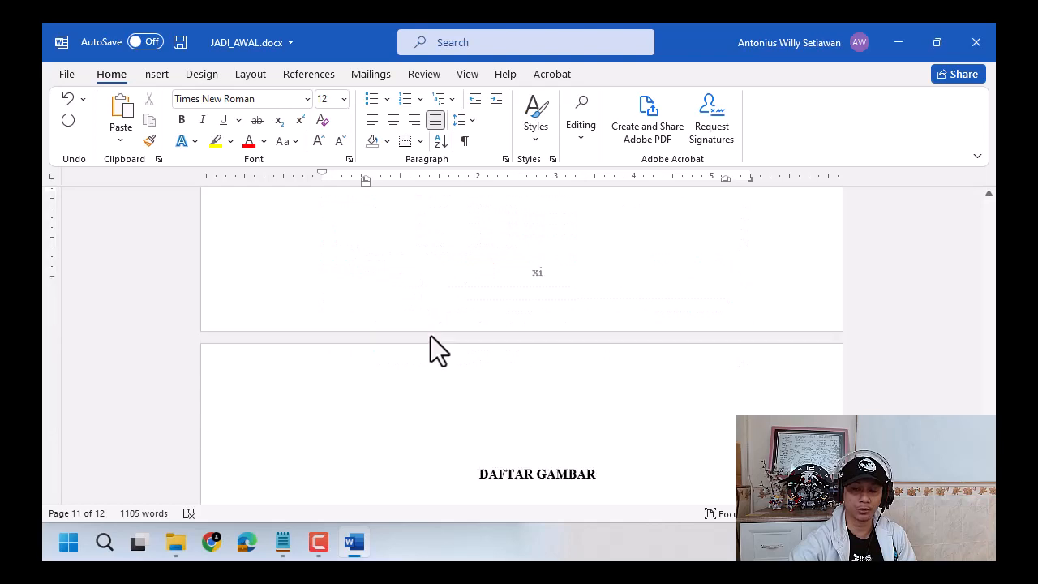
pyautogui.scroll(-4, 430, 341)
pyautogui.click(381, 299)
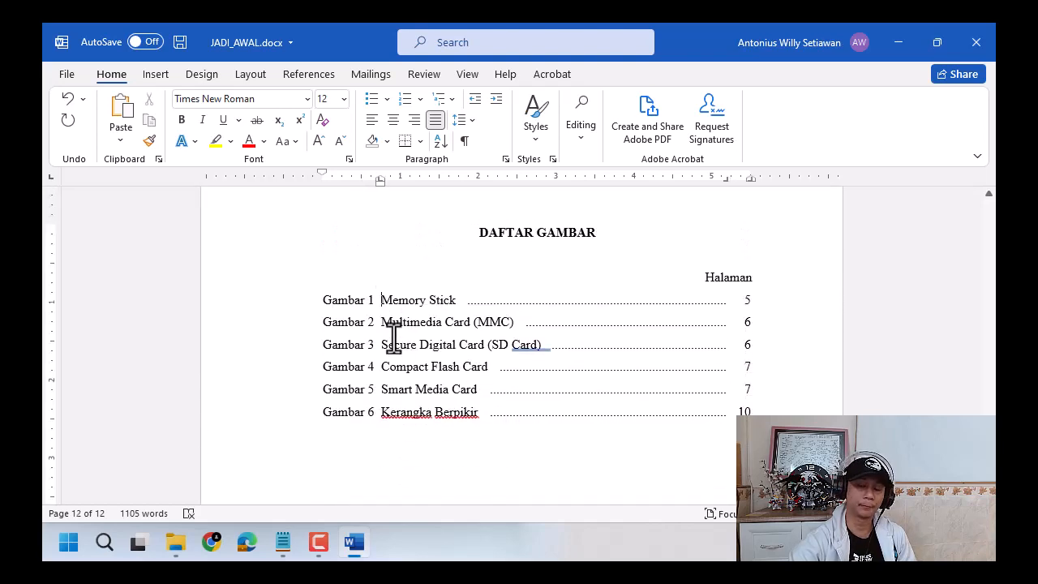
pyautogui.scroll(-6, 461, 363)
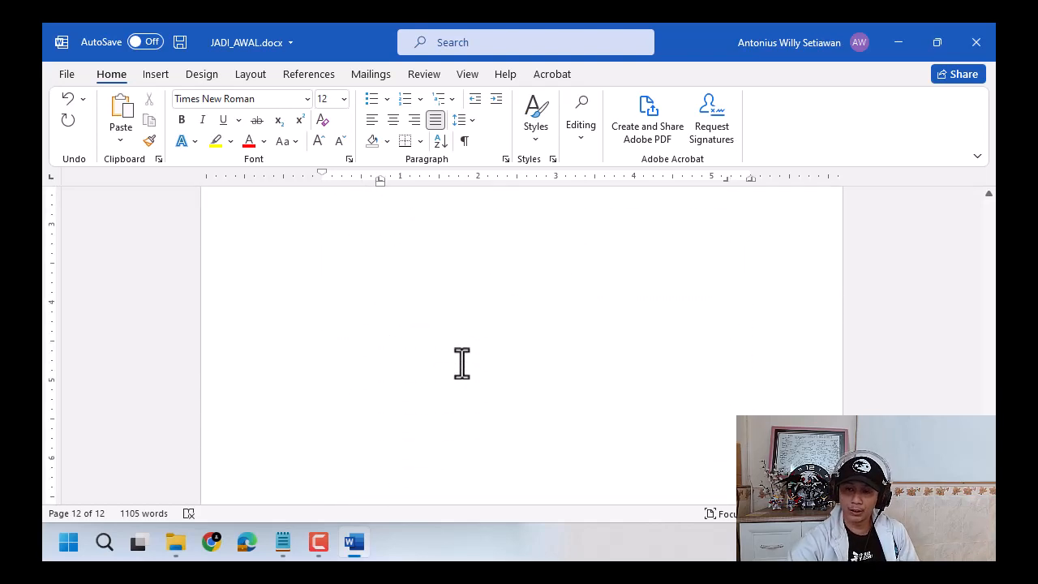
pyautogui.scroll(8, 461, 363)
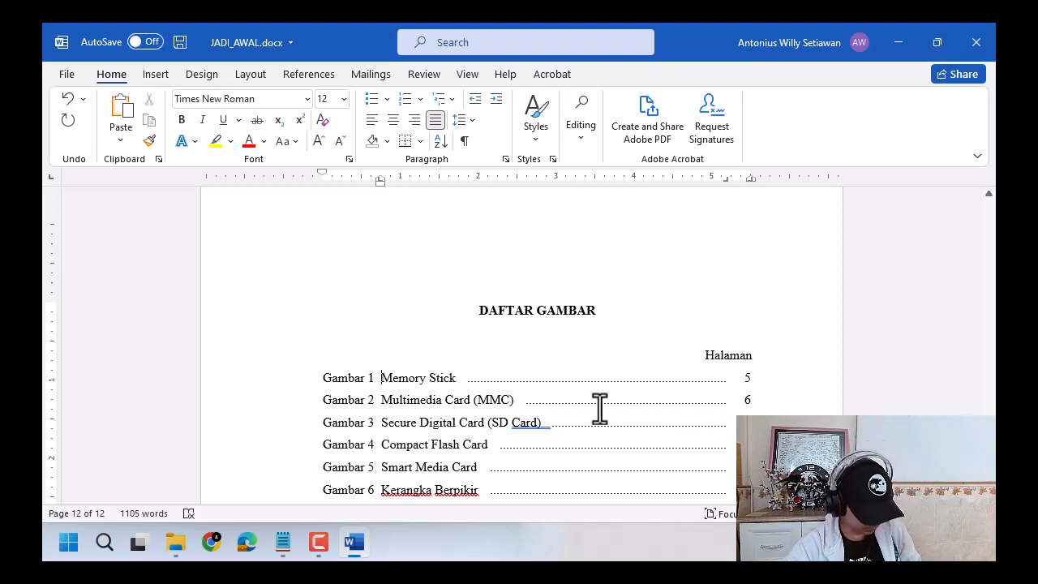
pyautogui.hotkey('ctrl', 's')
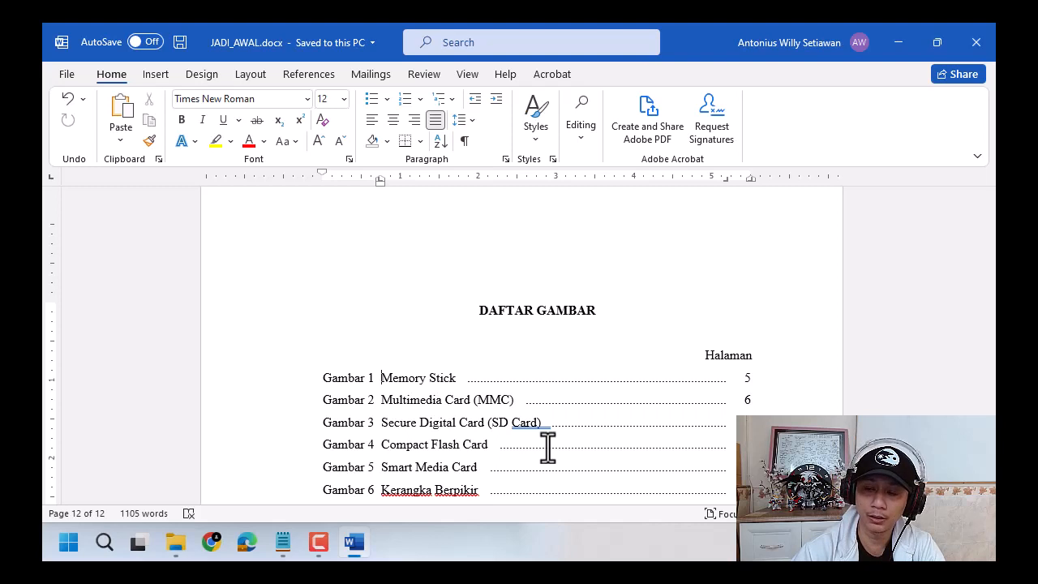
pyautogui.scroll(-5, 548, 447)
pyautogui.scroll(5, 547, 447)
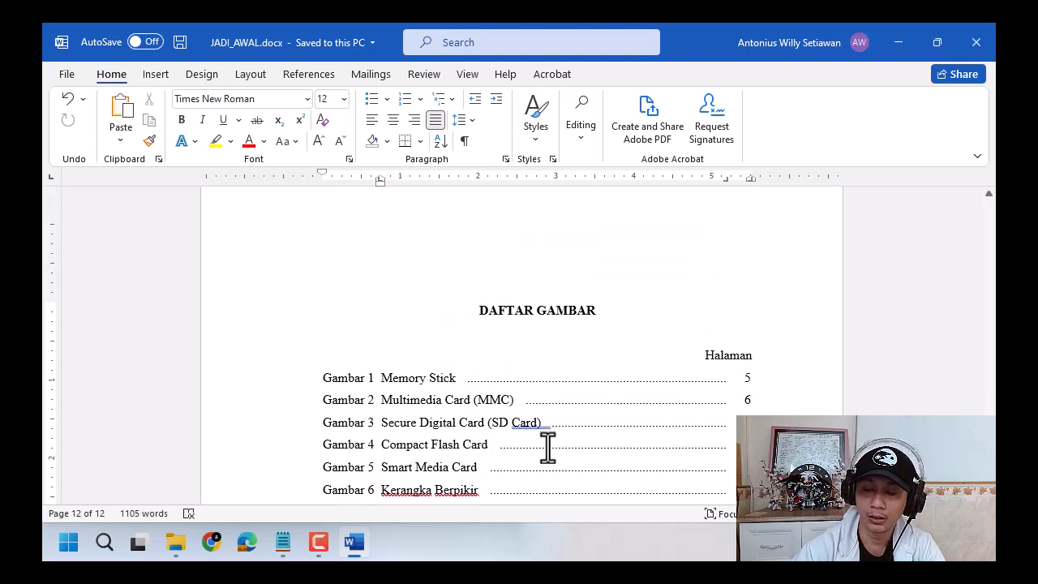
pyautogui.scroll(-2, 548, 446)
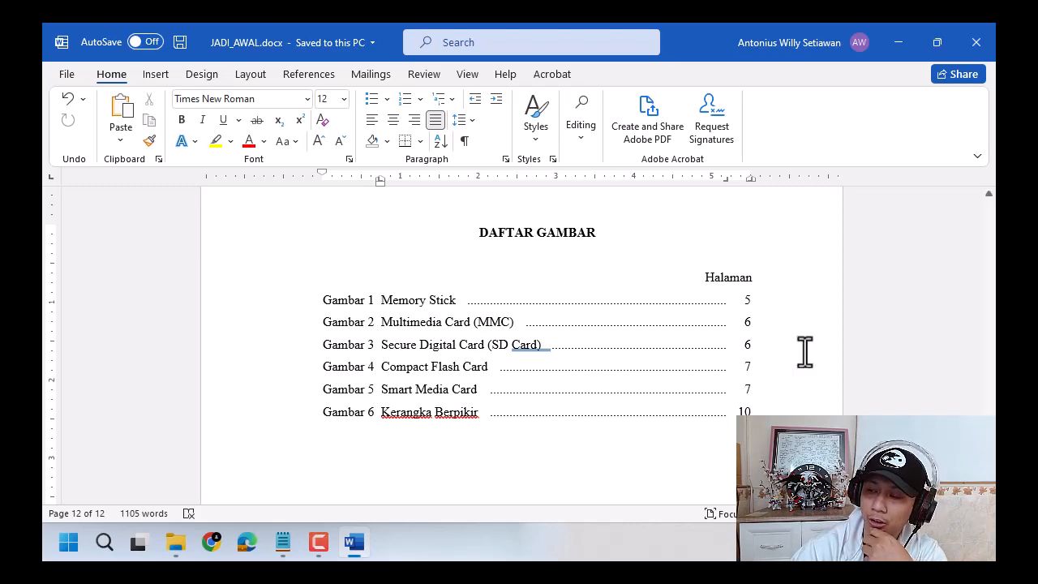
pyautogui.scroll(-5, 519, 341)
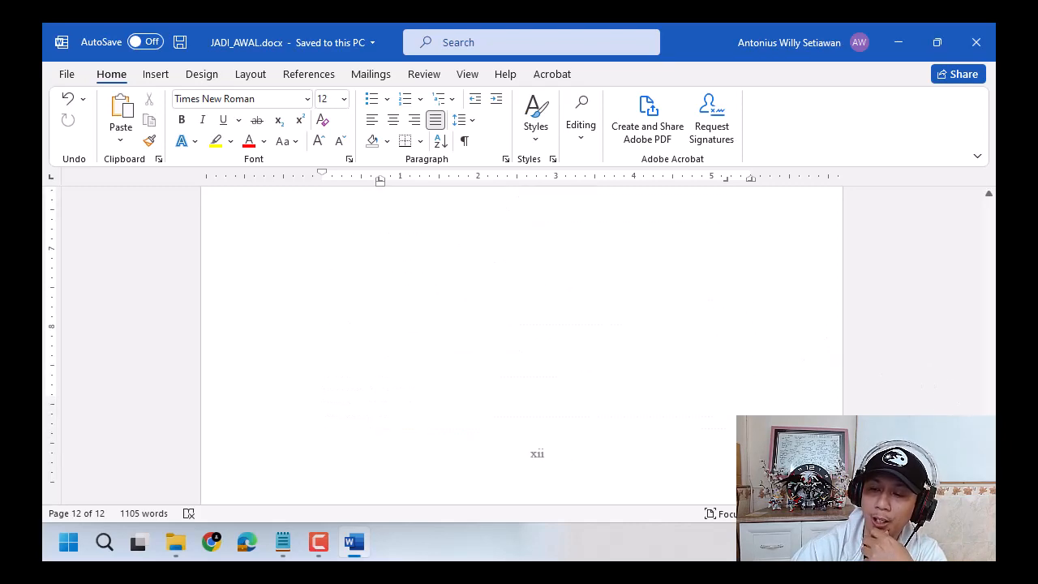
pyautogui.moveTo(982, 486); pyautogui.dragTo(965, 199)
# Step: Switch to File Explorer and review the chapter files JADI_BAB I.docx through JADI_BAB V.docx in the contoh folder
pyautogui.click(175, 543)
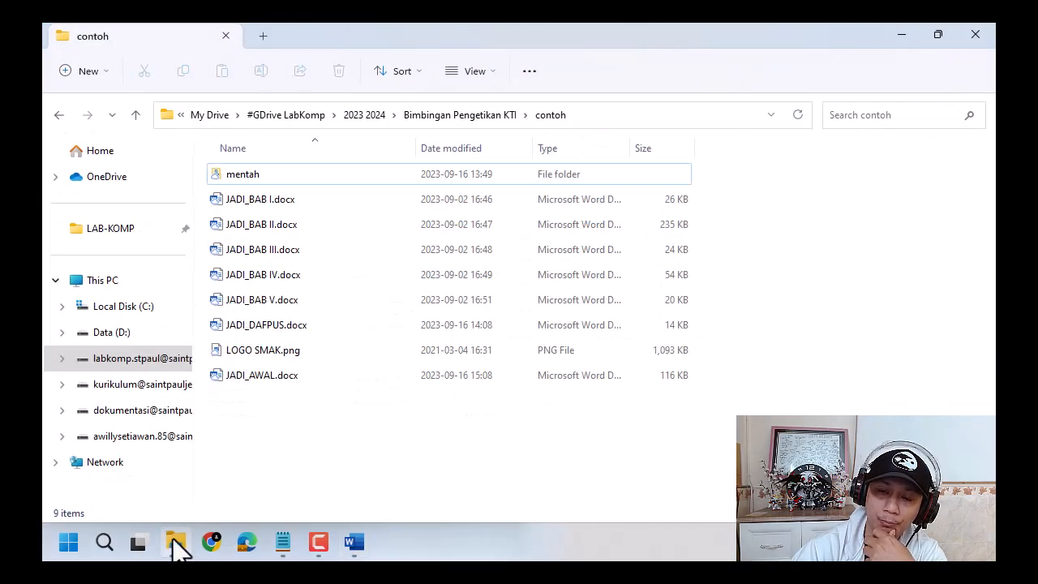
pyautogui.click(270, 199)
pyautogui.click(277, 299)
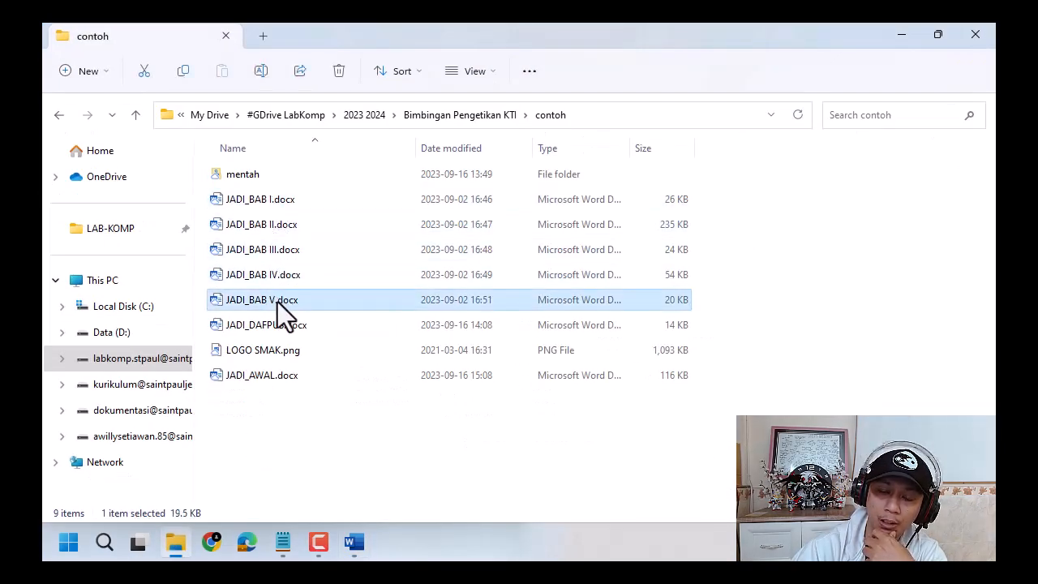
# Step: Review JADI_DAFPUS.docx and JADI_AWAL.docx in the contoh folder, briefly checking the open JADI_AWAL.docx title page in Word
pyautogui.click(281, 324)
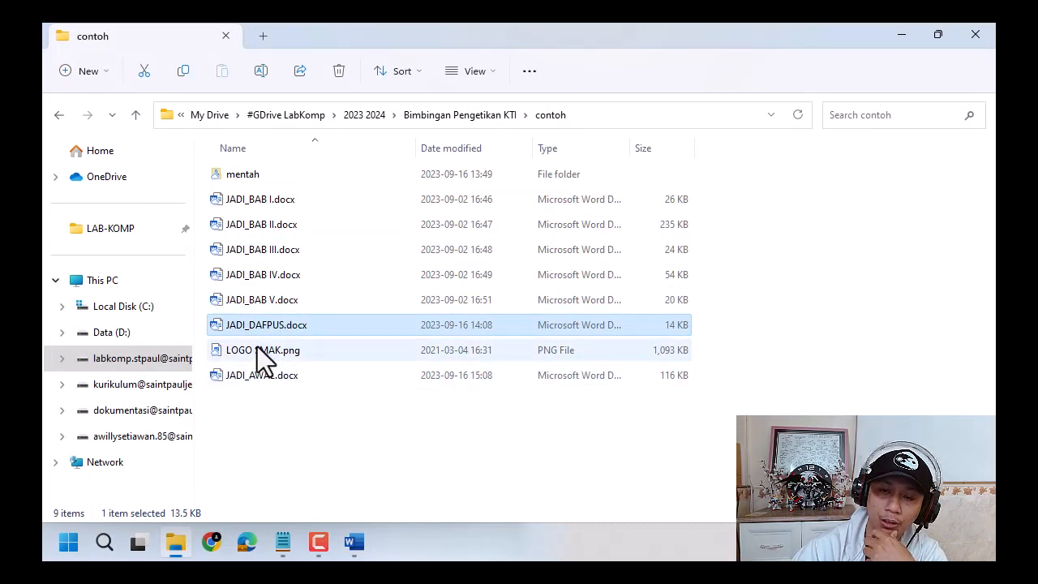
pyautogui.click(261, 379)
pyautogui.click(355, 537)
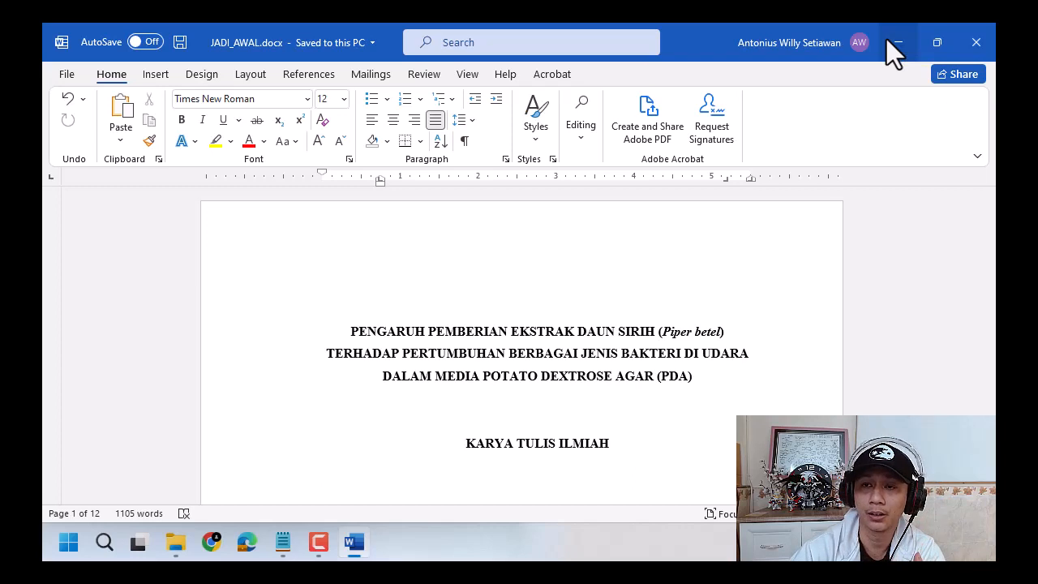
pyautogui.click(176, 541)
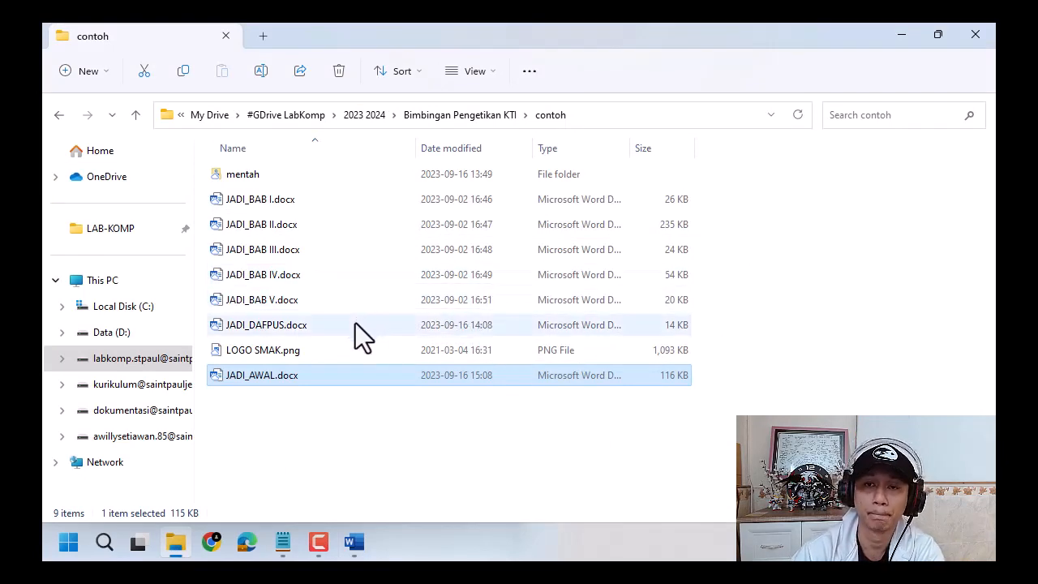
pyautogui.click(320, 440)
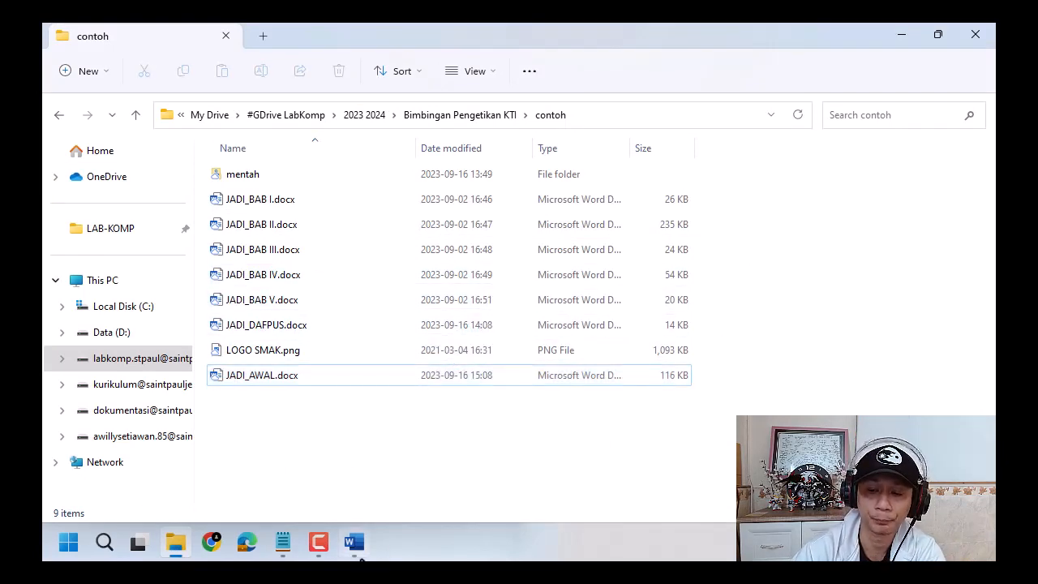
# Step: Switch to JADI_AWAL.docx in Word and review the DAFTAR ISI entries from HALAMAN JUDUL to BAB III METODE PENELITIAN
pyautogui.click(357, 551)
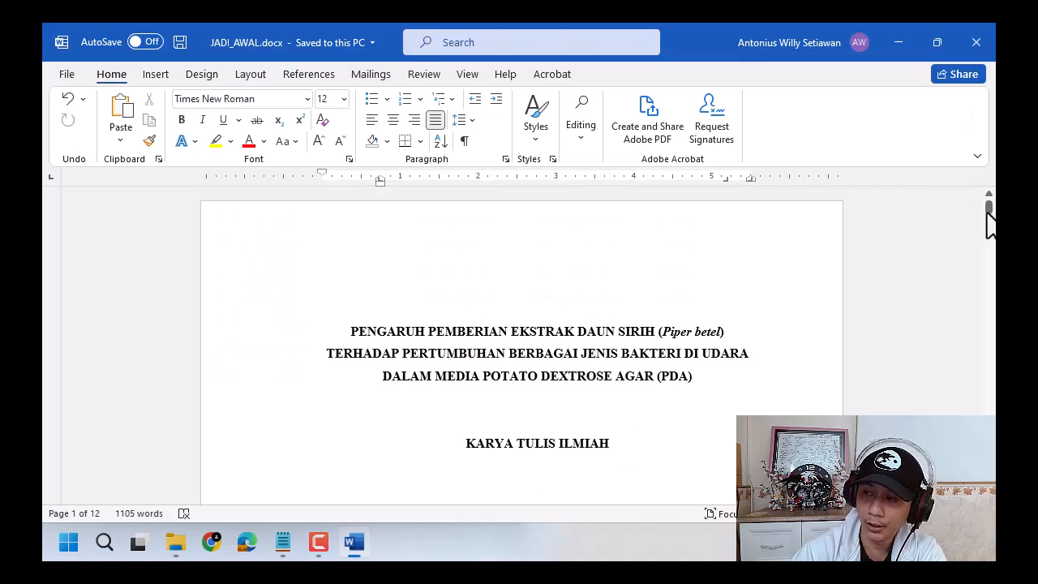
pyautogui.moveTo(988, 213); pyautogui.dragTo(989, 402)
pyautogui.scroll(3, 753, 404)
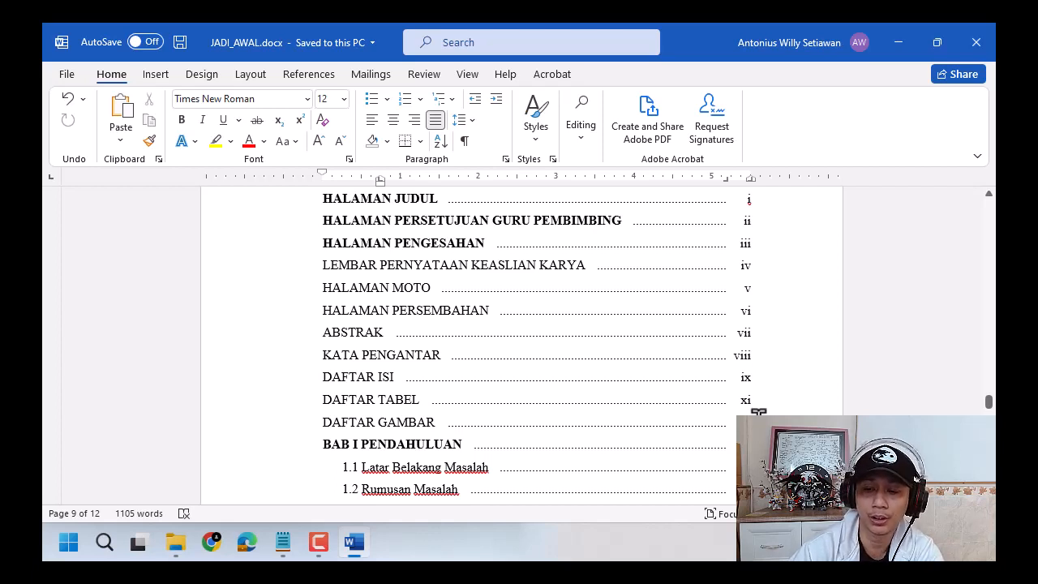
pyautogui.scroll(-5, 758, 413)
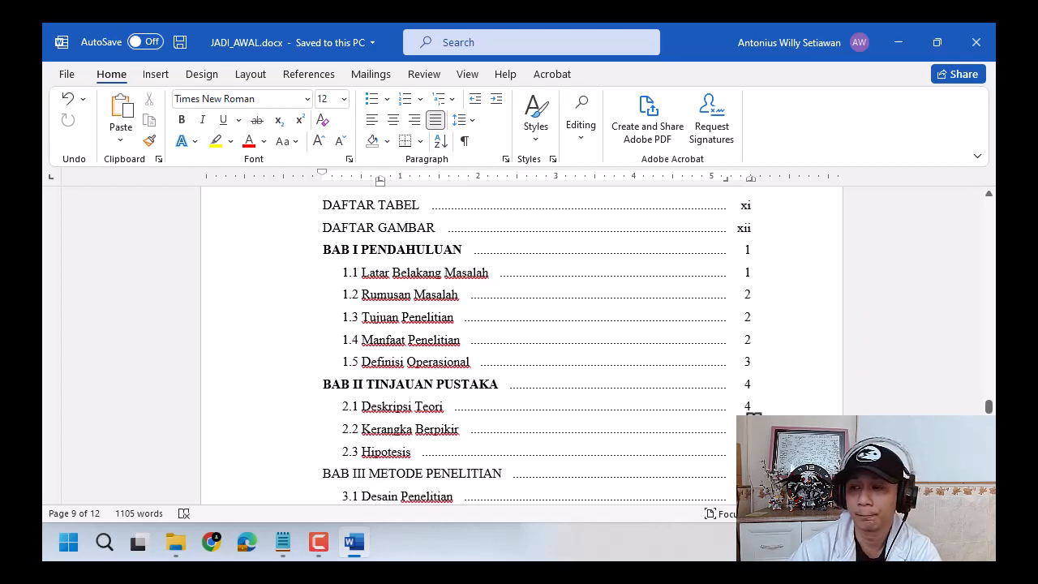